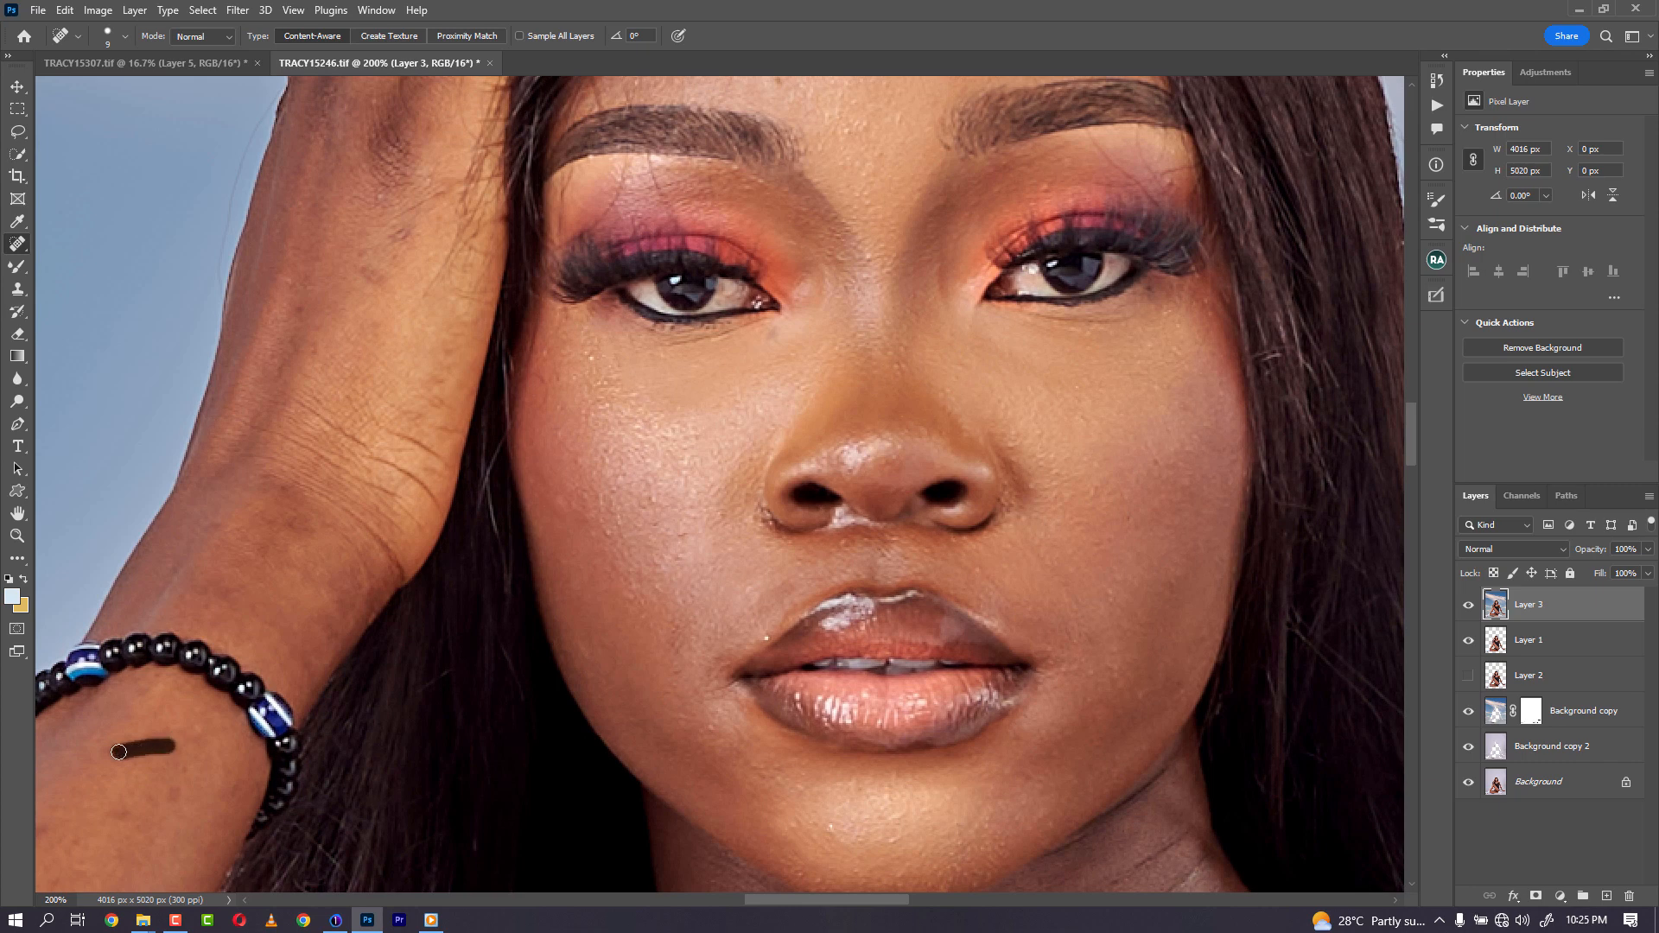
- Heal blemishes on the forearm near the bracelet with the Spot Healing Brush
{"action": "left_click", "coordinate": [363, 276]}
{"action": "left_click_drag", "start_coordinate": [272, 494], "coordinate": [288, 518]}
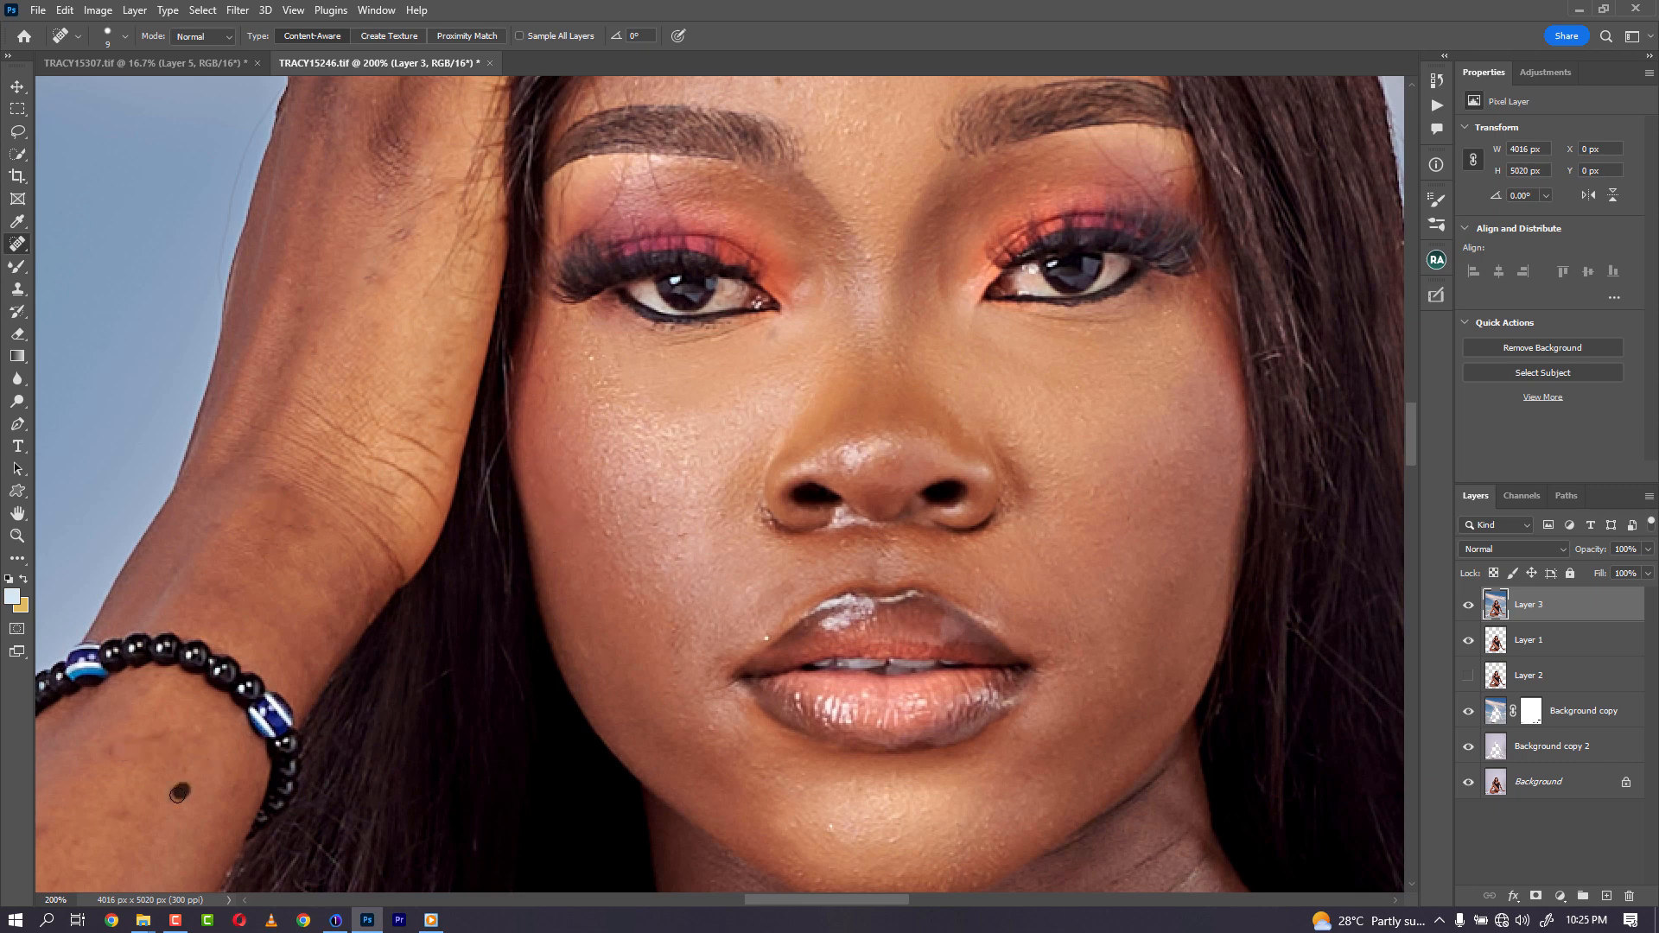
{"action": "mouse_move", "coordinate": [177, 795]}
{"action": "left_mouse_down"}
{"action": "mouse_move", "coordinate": [184, 767]}
{"action": "mouse_move", "coordinate": [127, 743]}
{"action": "mouse_move", "coordinate": [165, 733]}
{"action": "left_mouse_up"}
- Heal a blemish on the upper arm below the bracelet
{"action": "mouse_move", "coordinate": [133, 821]}
{"action": "left_mouse_down"}
{"action": "mouse_move", "coordinate": [121, 806]}
{"action": "mouse_move", "coordinate": [400, 430]}
{"action": "left_mouse_up"}
{"action": "left_click_drag", "start_coordinate": [262, 600], "coordinate": [501, 467]}
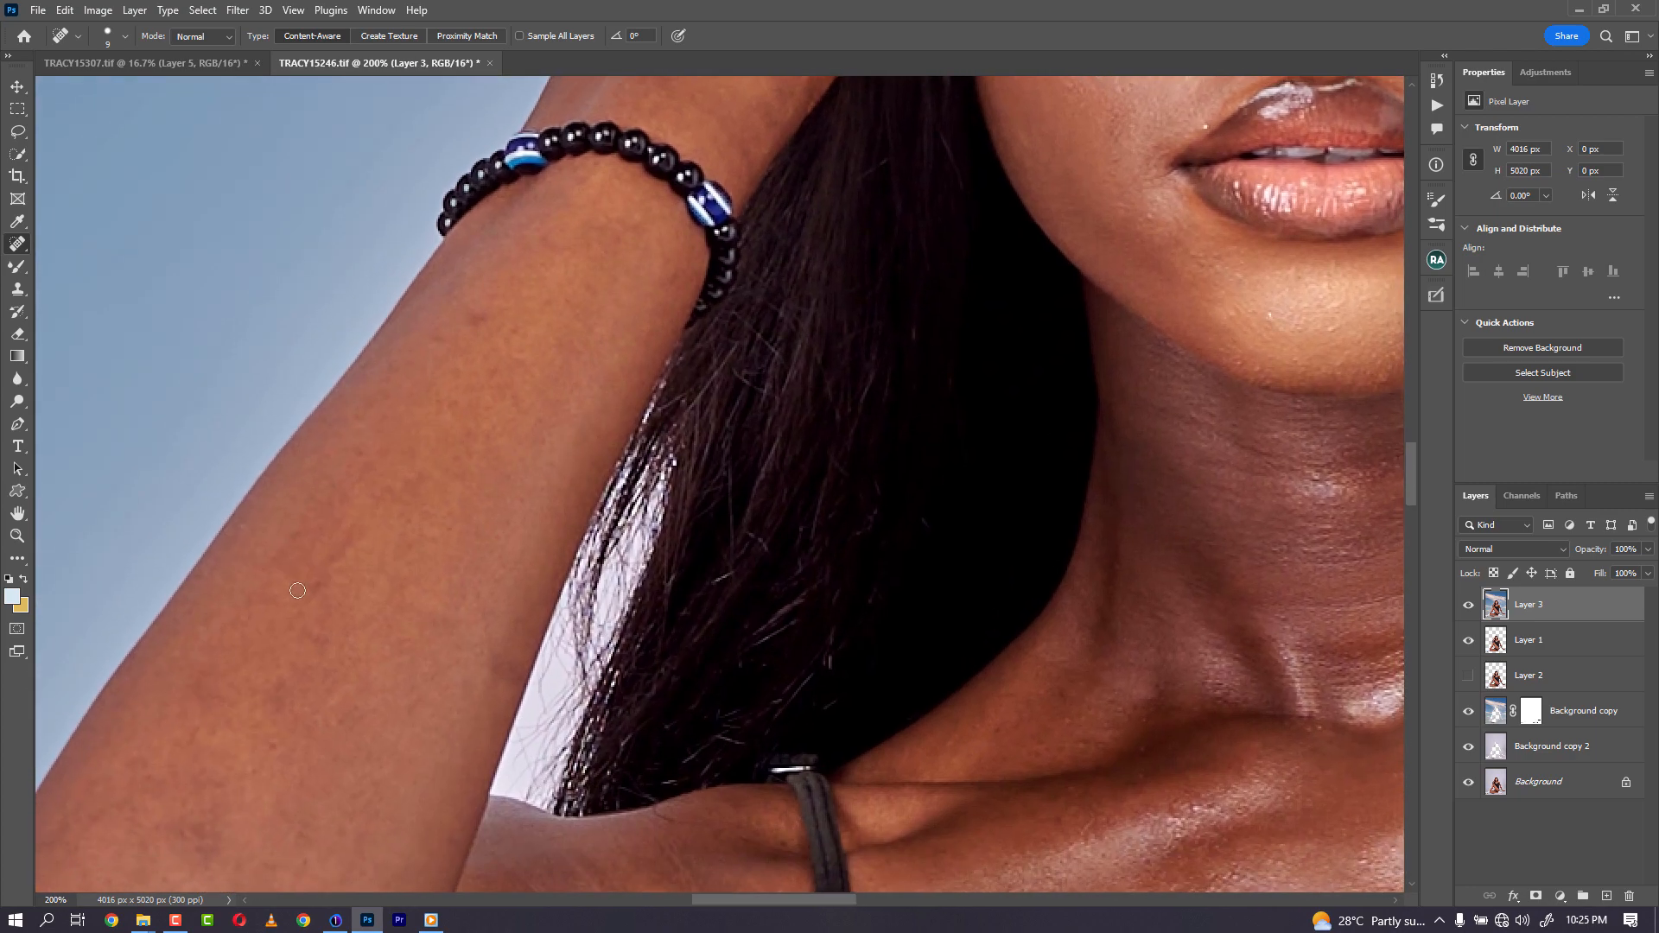
{"action": "left_click_drag", "start_coordinate": [479, 330], "coordinate": [437, 350]}
- Heal a small dark spot in the middle of the forehead
{"action": "left_click_drag", "start_coordinate": [661, 596], "coordinate": [269, 508]}
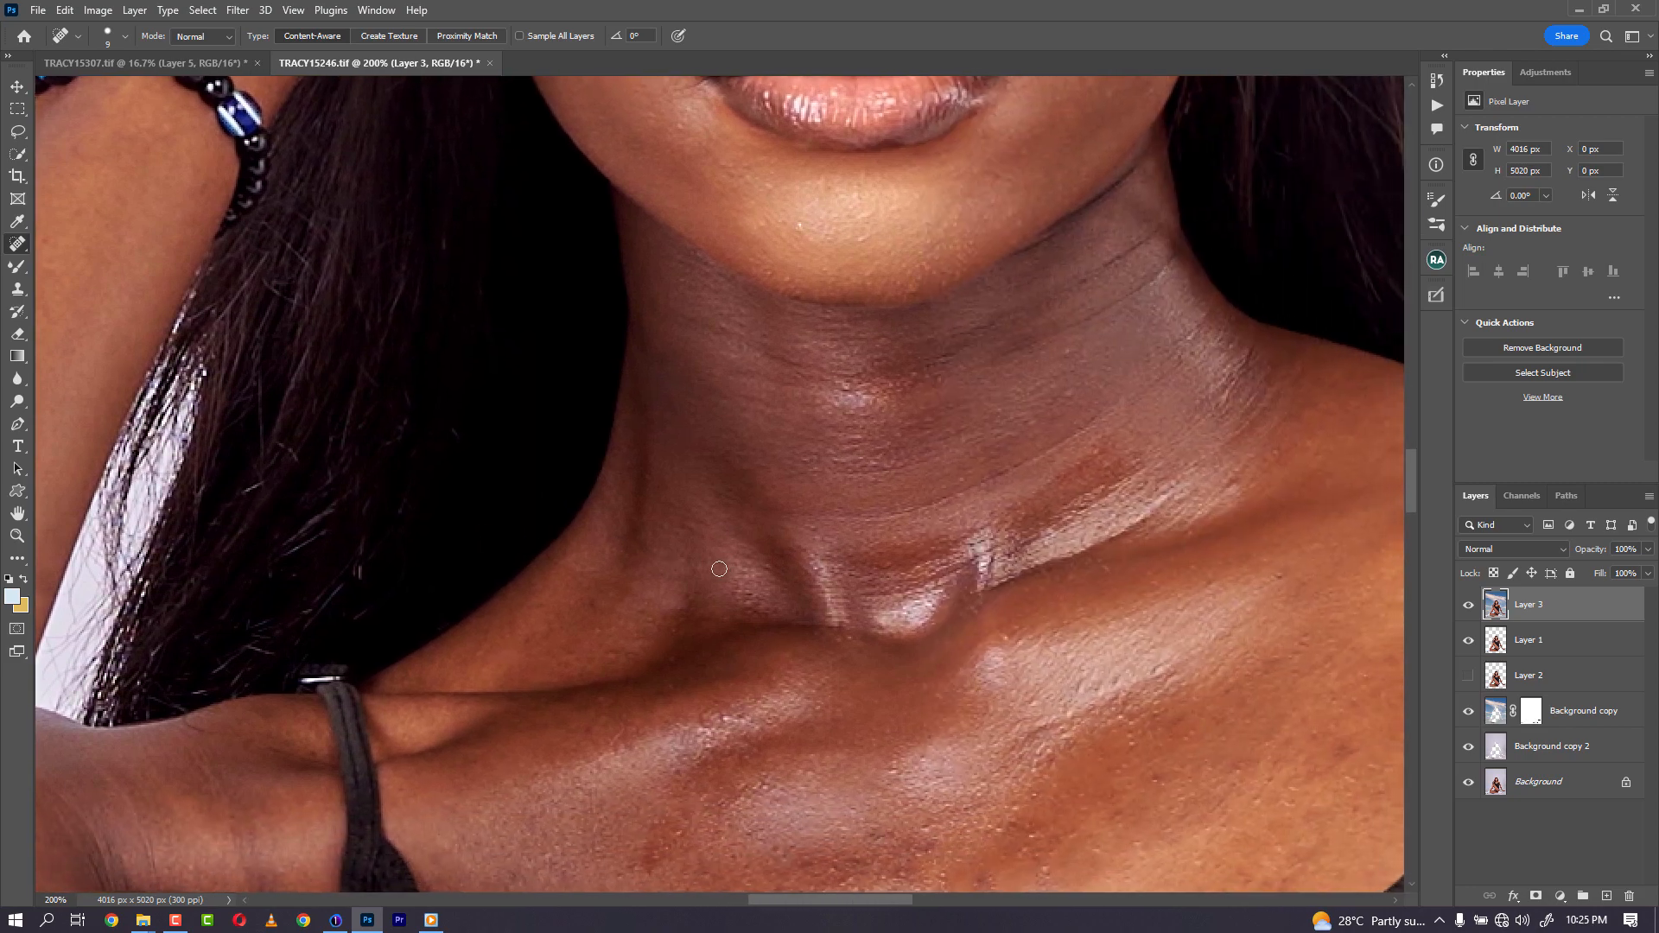
{"action": "key", "text": "ctrl+minus"}
{"action": "key", "text": "ctrl+minus"}
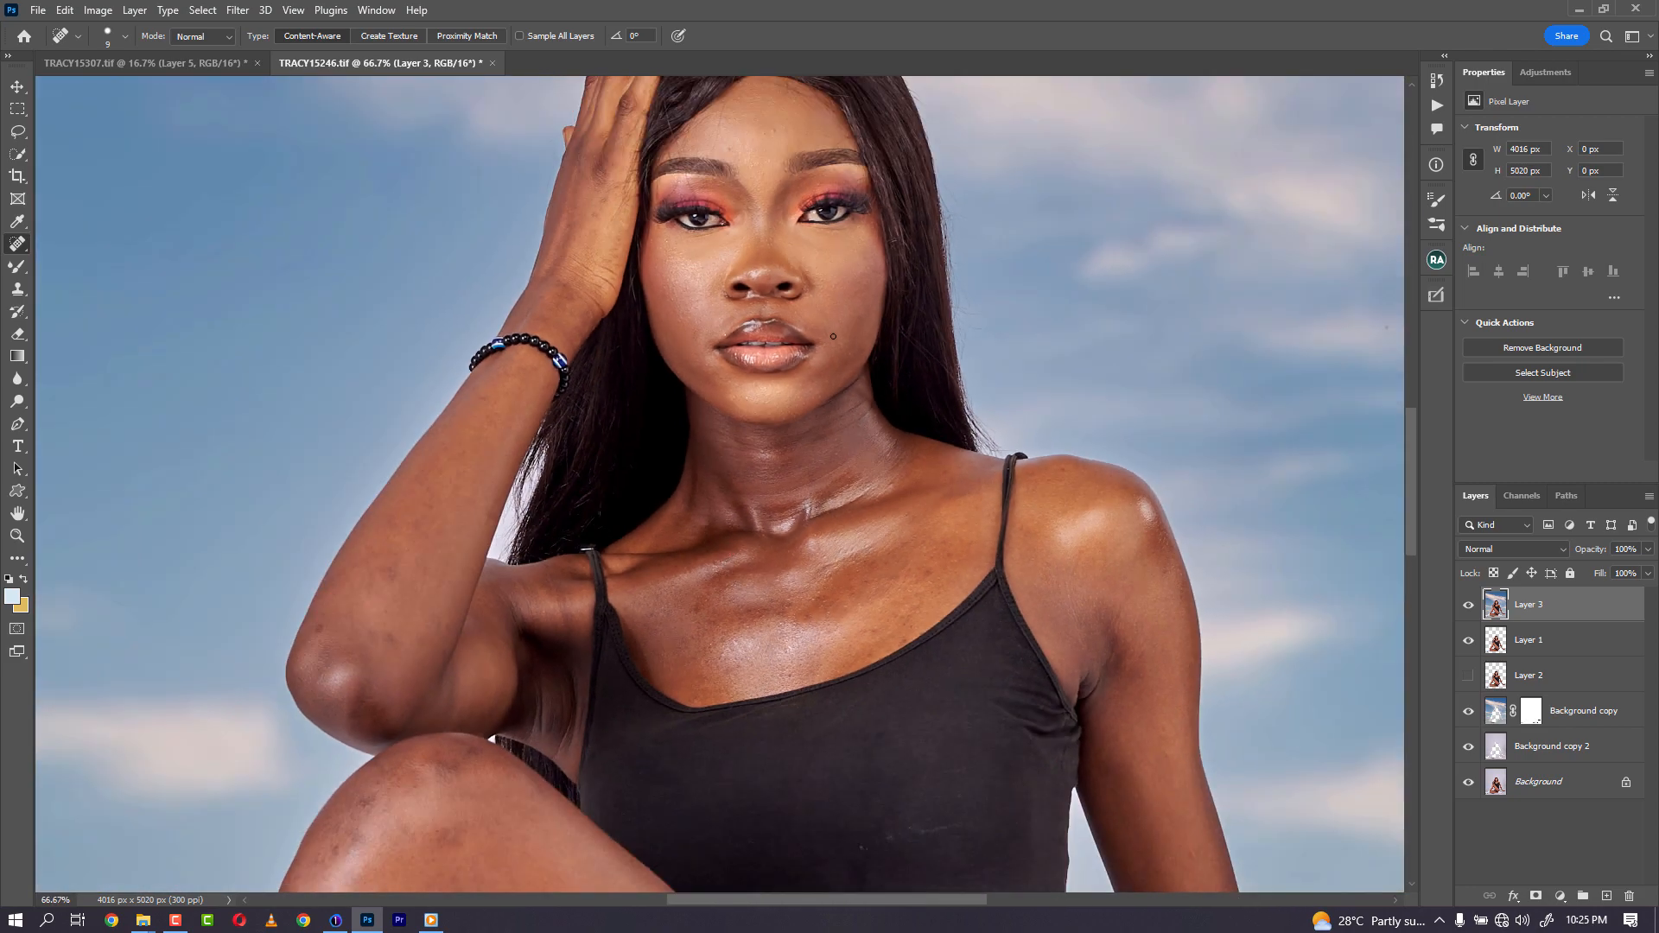
{"action": "key", "text": "ctrl+plus"}
{"action": "key", "text": "ctrl+plus"}
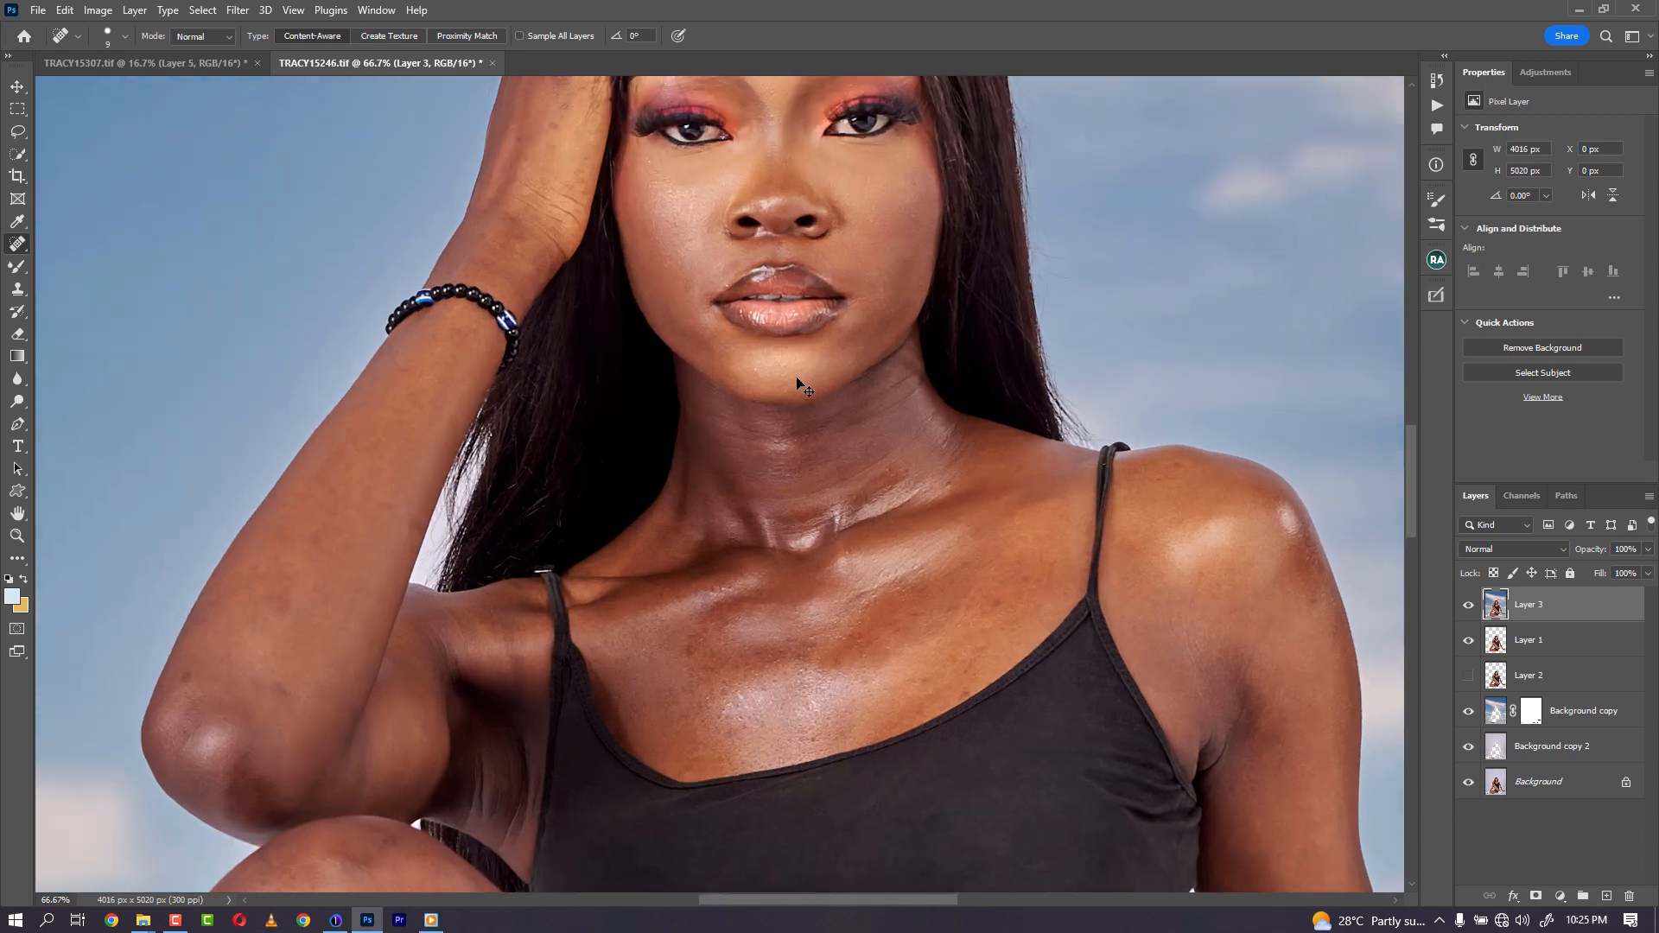
{"action": "left_click_drag", "start_coordinate": [757, 240], "coordinate": [774, 778]}
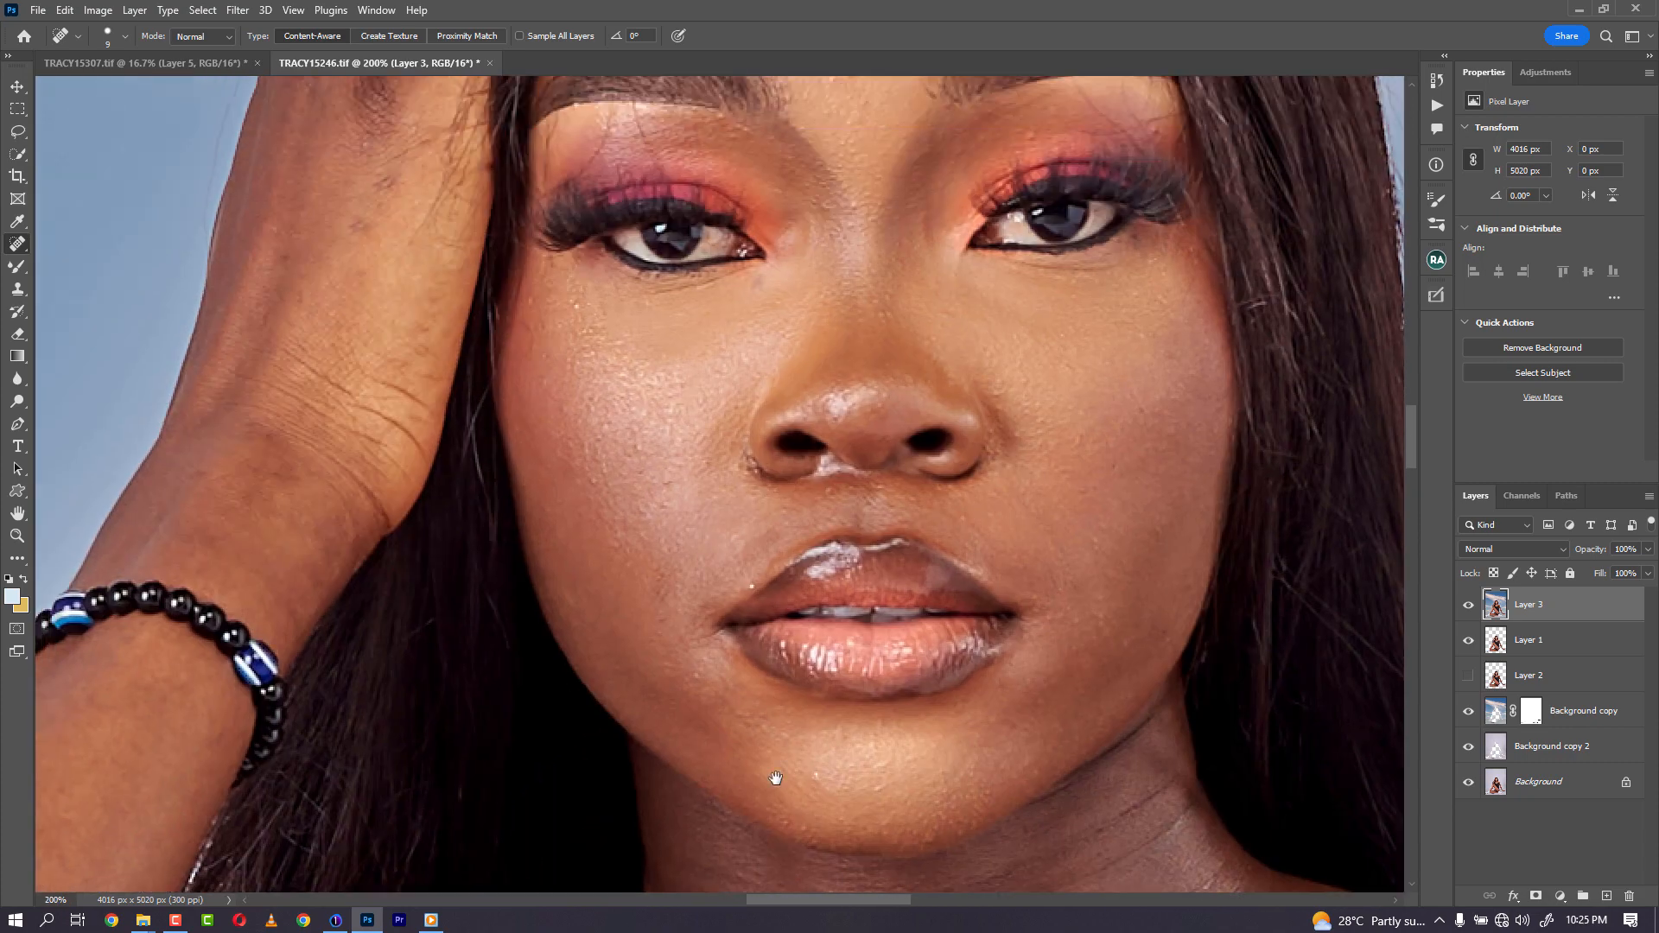
{"action": "left_click_drag", "start_coordinate": [772, 365], "coordinate": [770, 767]}
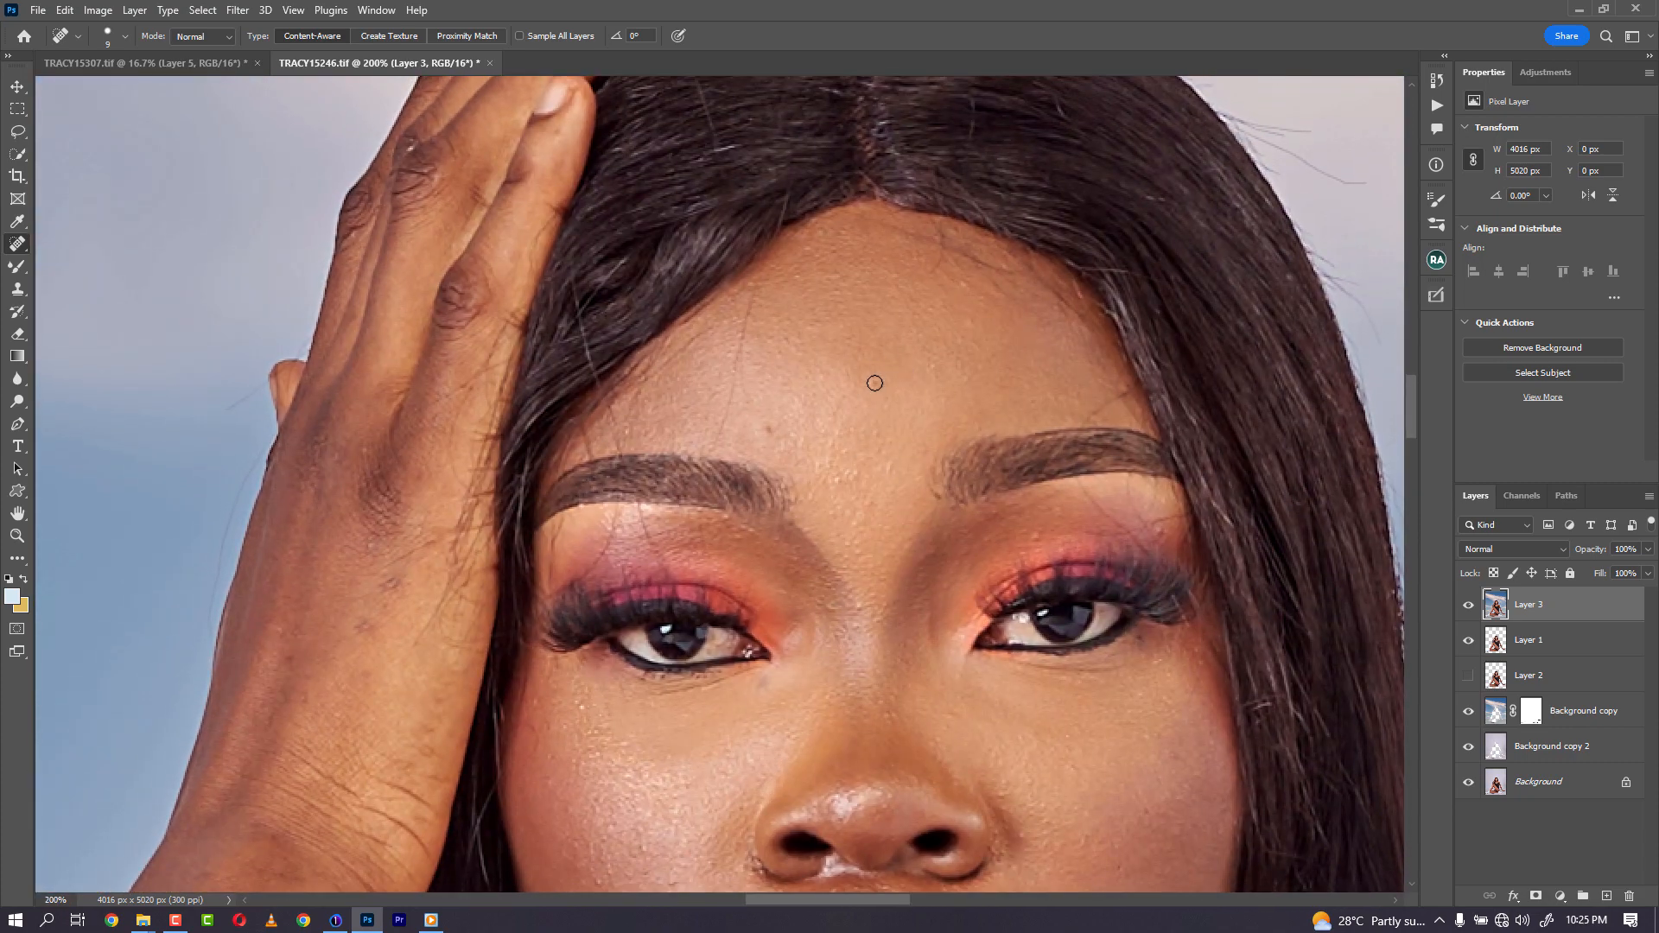
{"action": "key", "text": "ctrl+plus"}
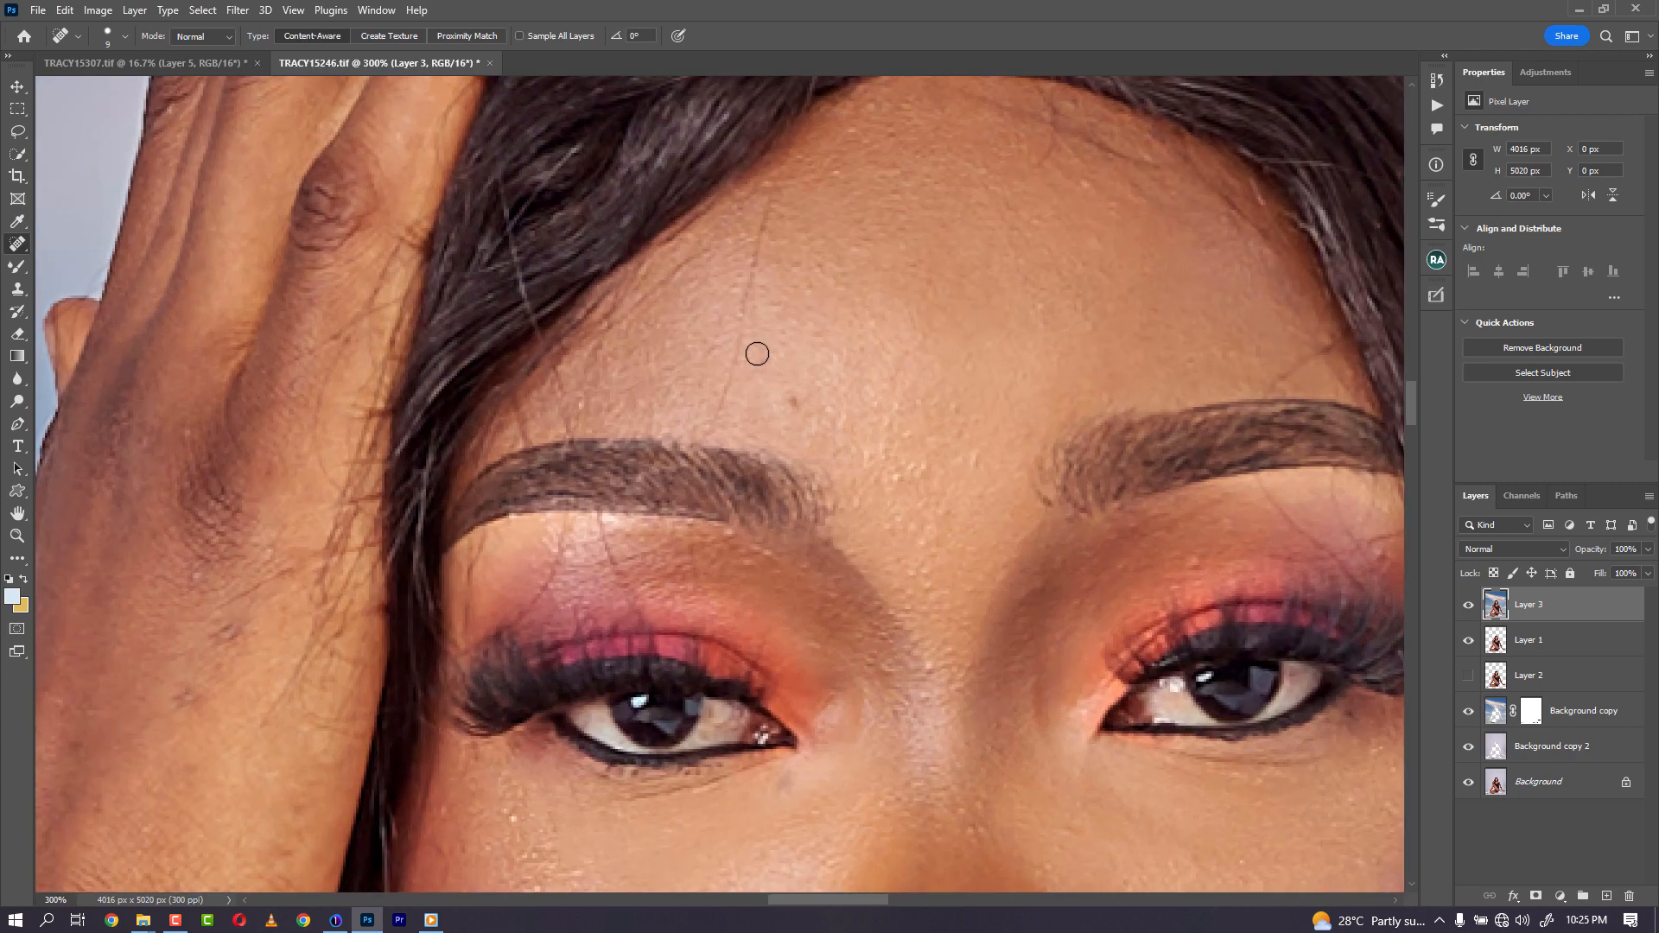
{"action": "left_click", "coordinate": [795, 404]}
- Heal the remaining blemishes across the left side of the forehead and along the hairline
{"action": "left_click_drag", "start_coordinate": [771, 199], "coordinate": [714, 417]}
{"action": "mouse_move", "coordinate": [601, 525]}
{"action": "left_mouse_down"}
{"action": "mouse_move", "coordinate": [646, 635]}
{"action": "mouse_move", "coordinate": [545, 578]}
{"action": "mouse_move", "coordinate": [486, 643]}
{"action": "left_mouse_up"}
{"action": "left_click_drag", "start_coordinate": [574, 423], "coordinate": [542, 350]}
{"action": "left_click_drag", "start_coordinate": [520, 436], "coordinate": [508, 376]}
{"action": "left_click_drag", "start_coordinate": [695, 267], "coordinate": [596, 339]}
{"action": "left_click_drag", "start_coordinate": [700, 218], "coordinate": [654, 265]}
{"action": "mouse_move", "coordinate": [1143, 161]}
{"action": "left_mouse_down"}
{"action": "mouse_move", "coordinate": [989, 100]}
{"action": "mouse_move", "coordinate": [1046, 173]}
{"action": "left_mouse_up"}
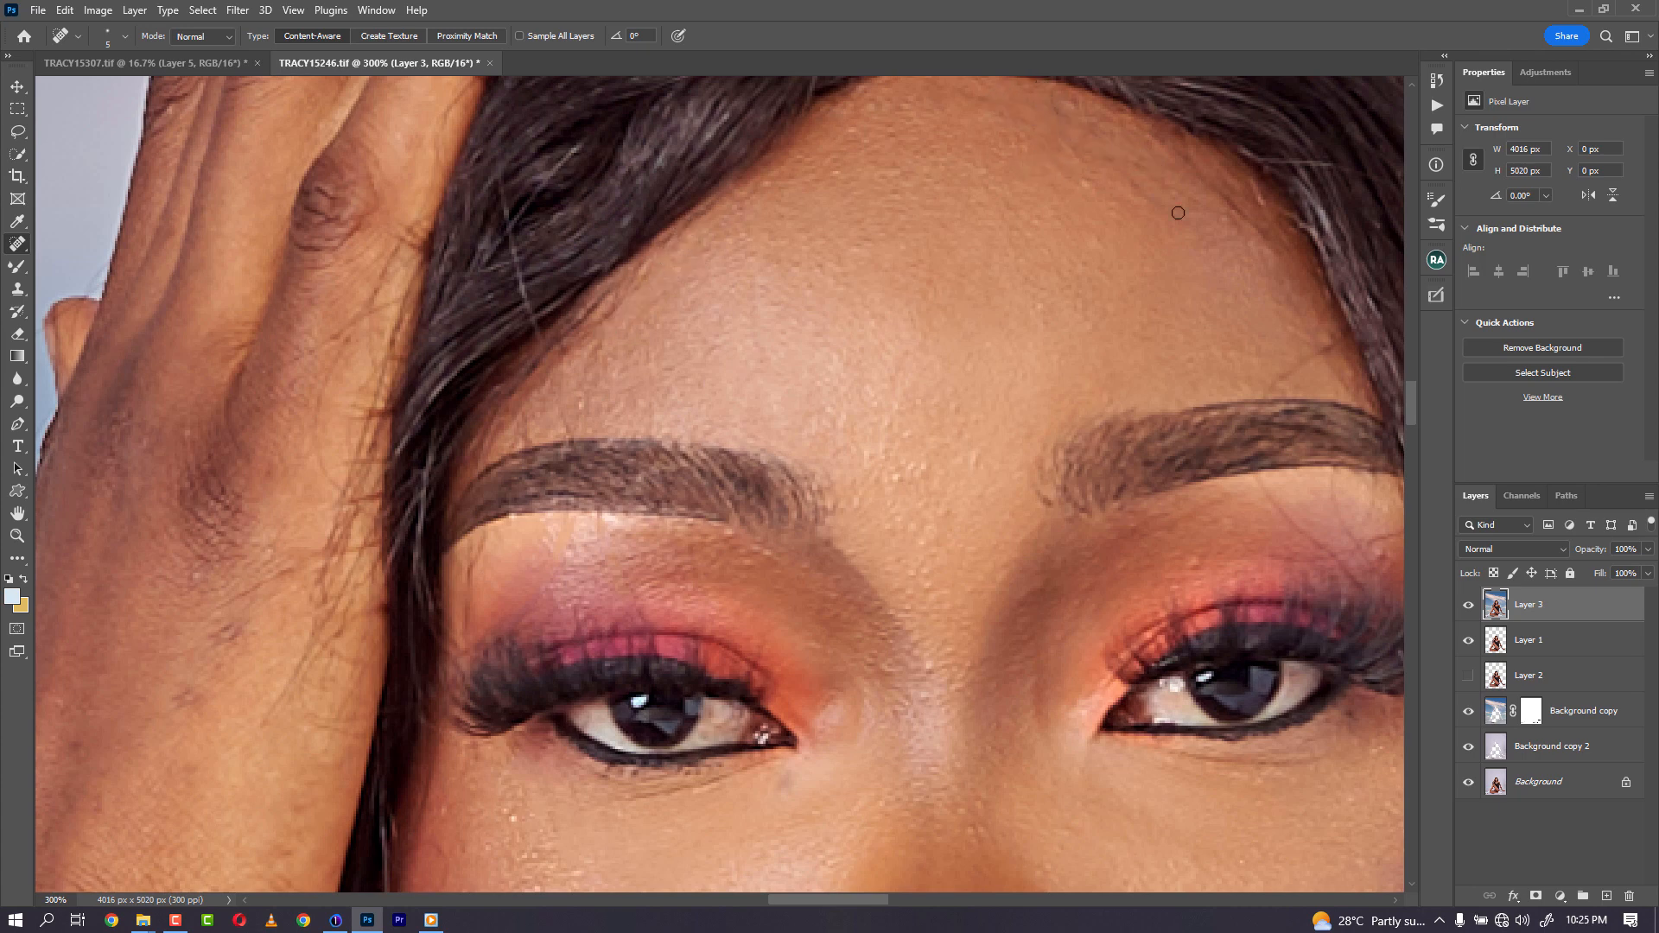
- Heal blemishes on the right side of the forehead, above the right brow and on the cheek
{"action": "left_click_drag", "start_coordinate": [1274, 241], "coordinate": [1185, 157]}
{"action": "left_click_drag", "start_coordinate": [1338, 338], "coordinate": [1259, 403]}
{"action": "mouse_move", "coordinate": [1335, 488]}
{"action": "left_mouse_down"}
{"action": "mouse_move", "coordinate": [1374, 574]}
{"action": "mouse_move", "coordinate": [1092, 333]}
{"action": "left_mouse_up"}
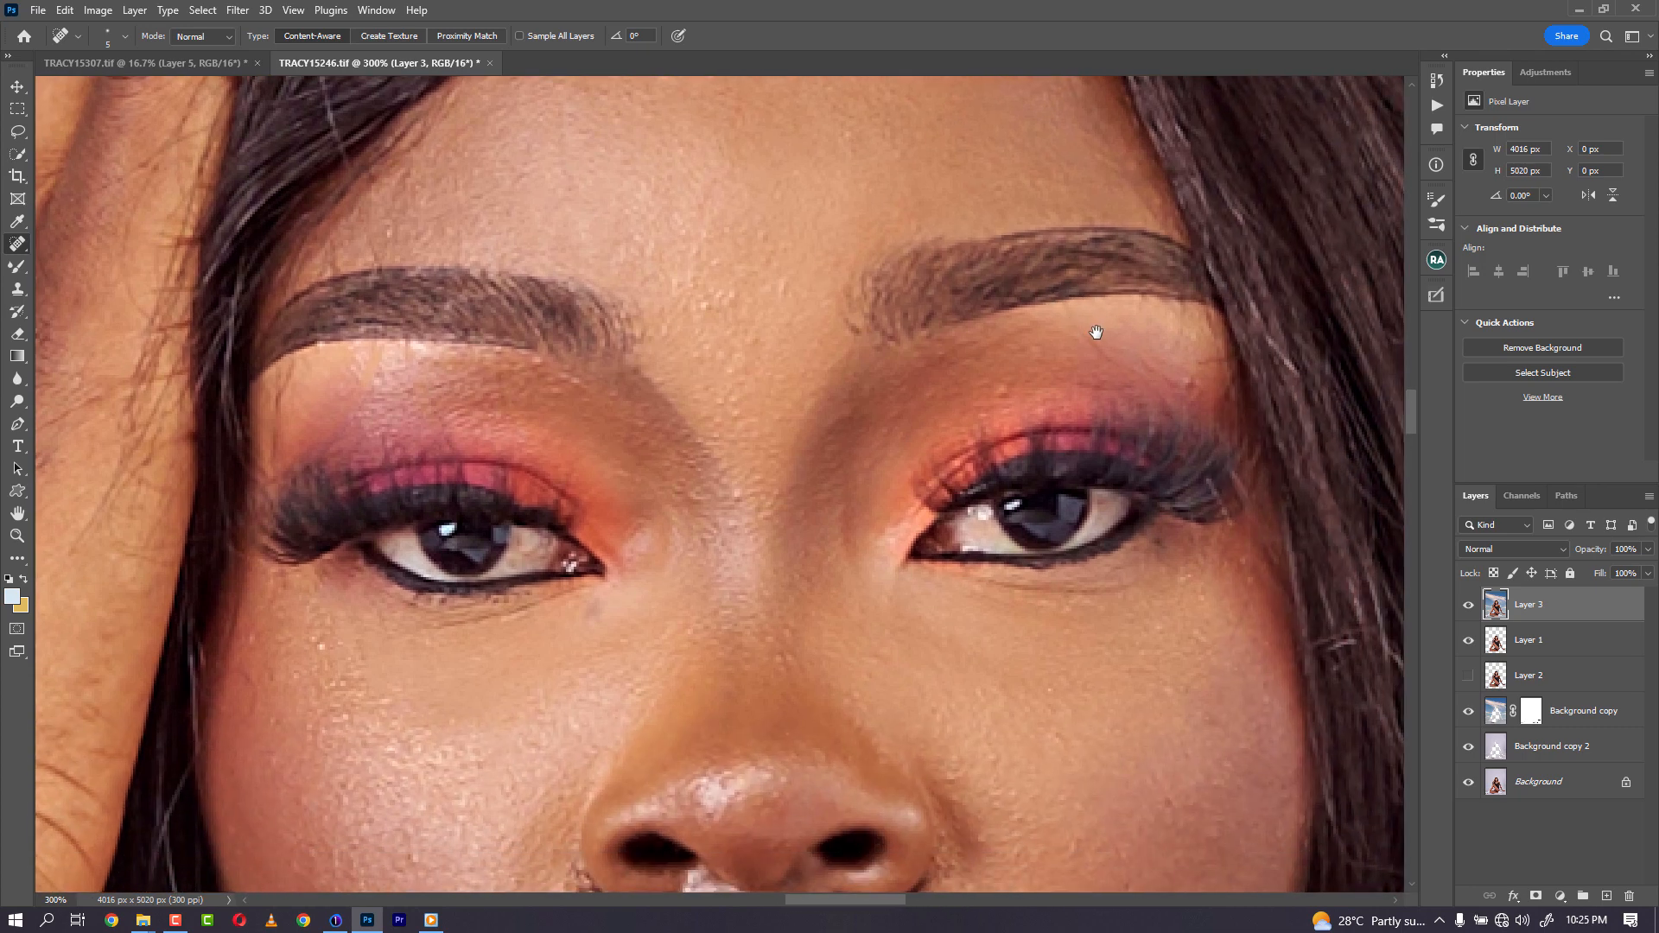
{"action": "mouse_move", "coordinate": [1151, 398]}
{"action": "left_mouse_down"}
{"action": "mouse_move", "coordinate": [1093, 350]}
{"action": "mouse_move", "coordinate": [1071, 302]}
{"action": "left_mouse_up"}
{"action": "left_click_drag", "start_coordinate": [1241, 600], "coordinate": [1233, 633]}
- Reduce the healing brush size and heal blemishes along the top edge of the thigh
{"action": "key", "text": "ctrl+1"}
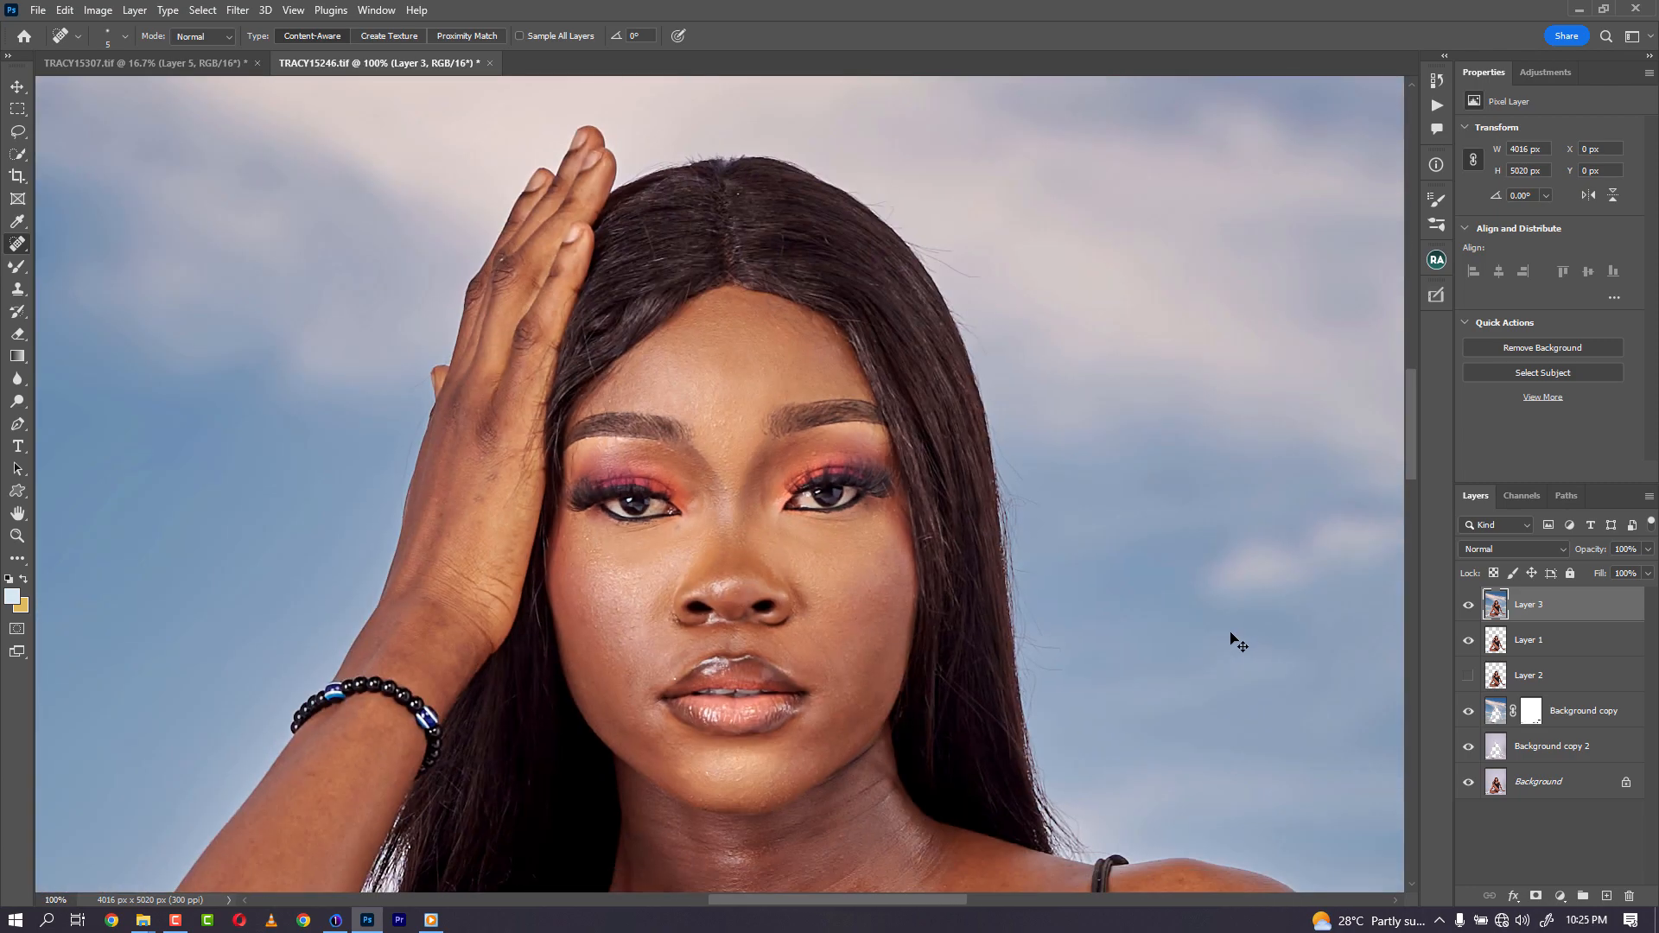
{"action": "left_click_drag", "start_coordinate": [883, 685], "coordinate": [815, 282]}
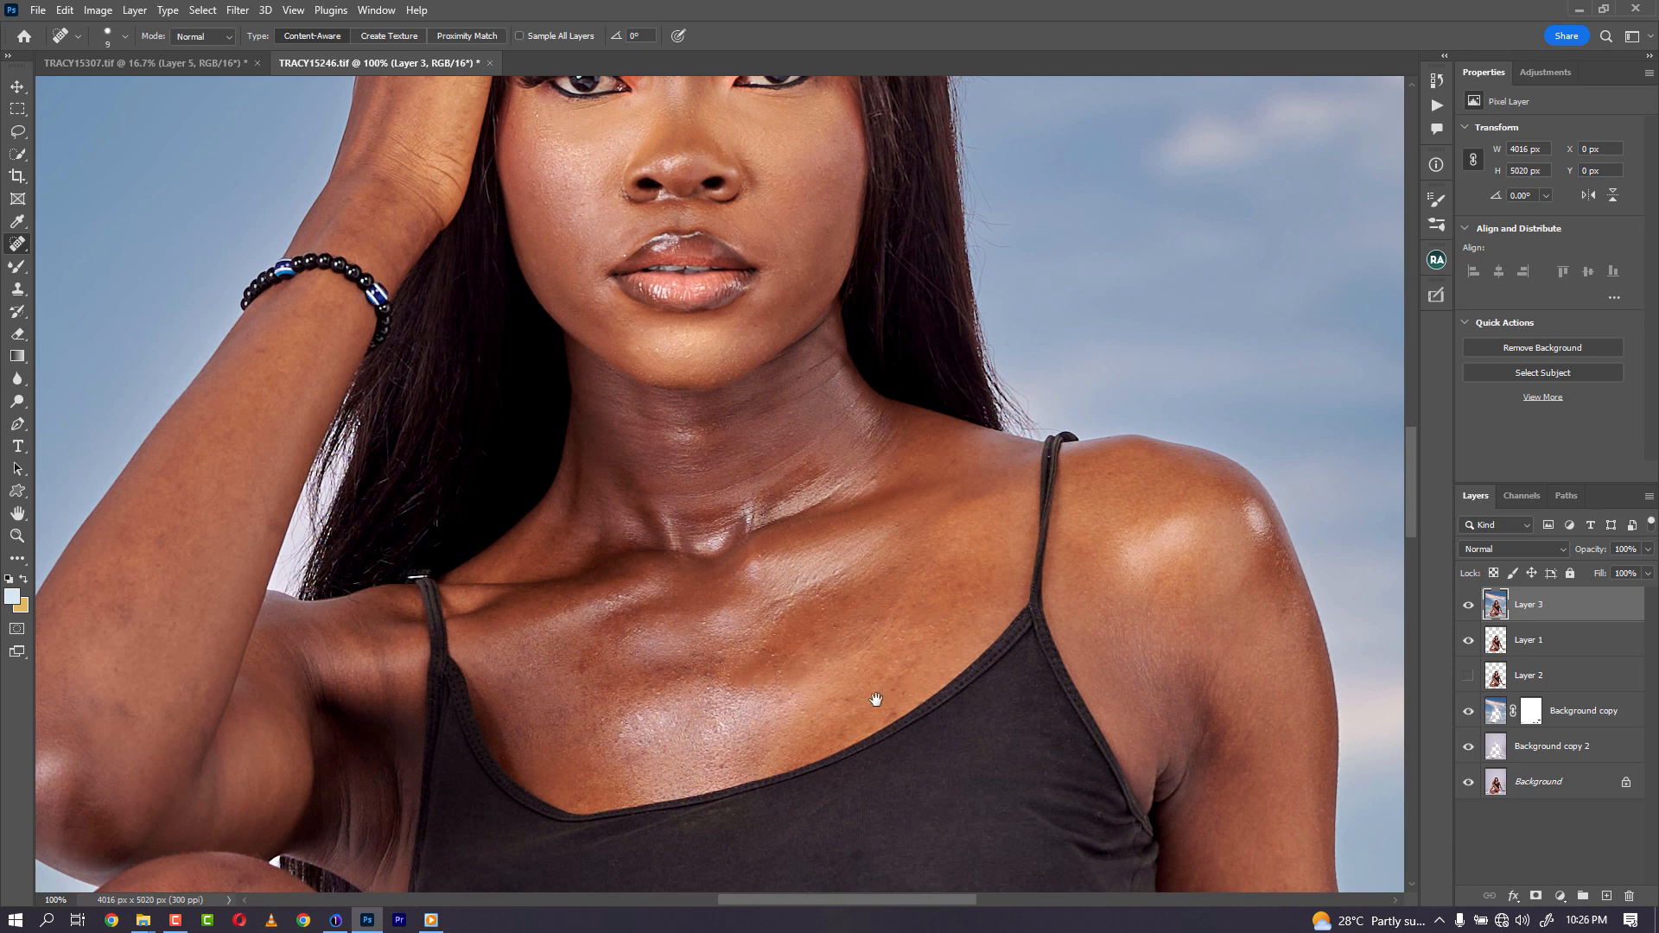
{"action": "scroll", "coordinate": [876, 700], "scroll_direction": "down", "scroll_amount": 15}
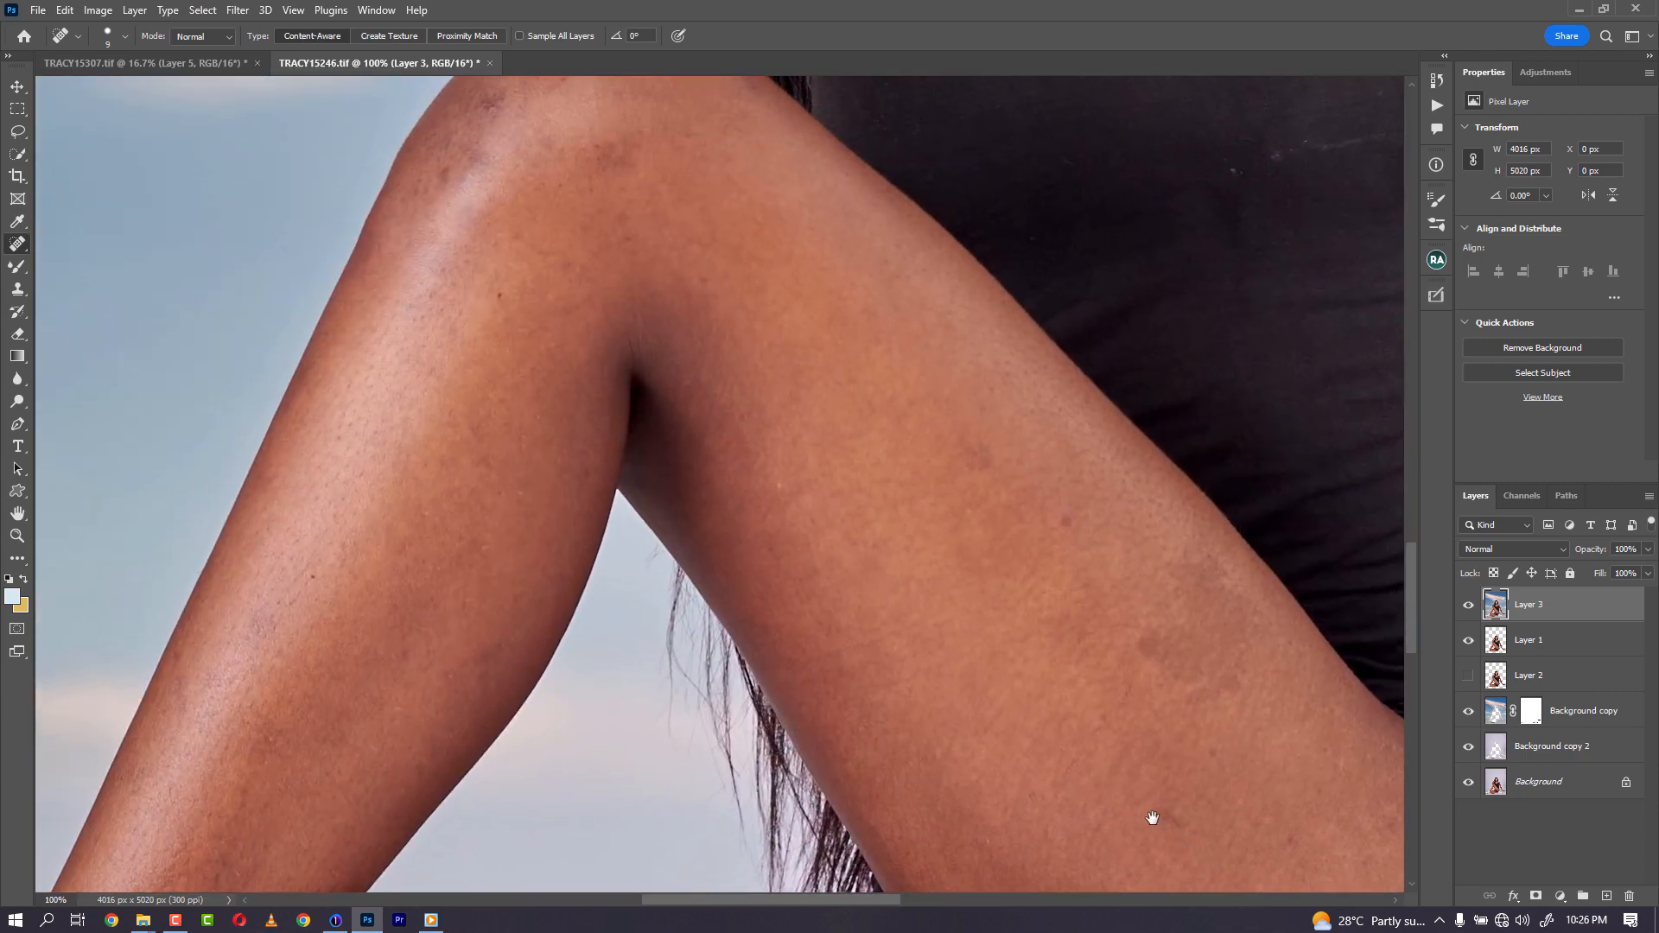
{"action": "mouse_move", "coordinate": [1153, 818]}
{"action": "left_mouse_down"}
{"action": "mouse_move", "coordinate": [1022, 441]}
{"action": "mouse_move", "coordinate": [1070, 474]}
{"action": "mouse_move", "coordinate": [1071, 508]}
{"action": "left_mouse_up"}
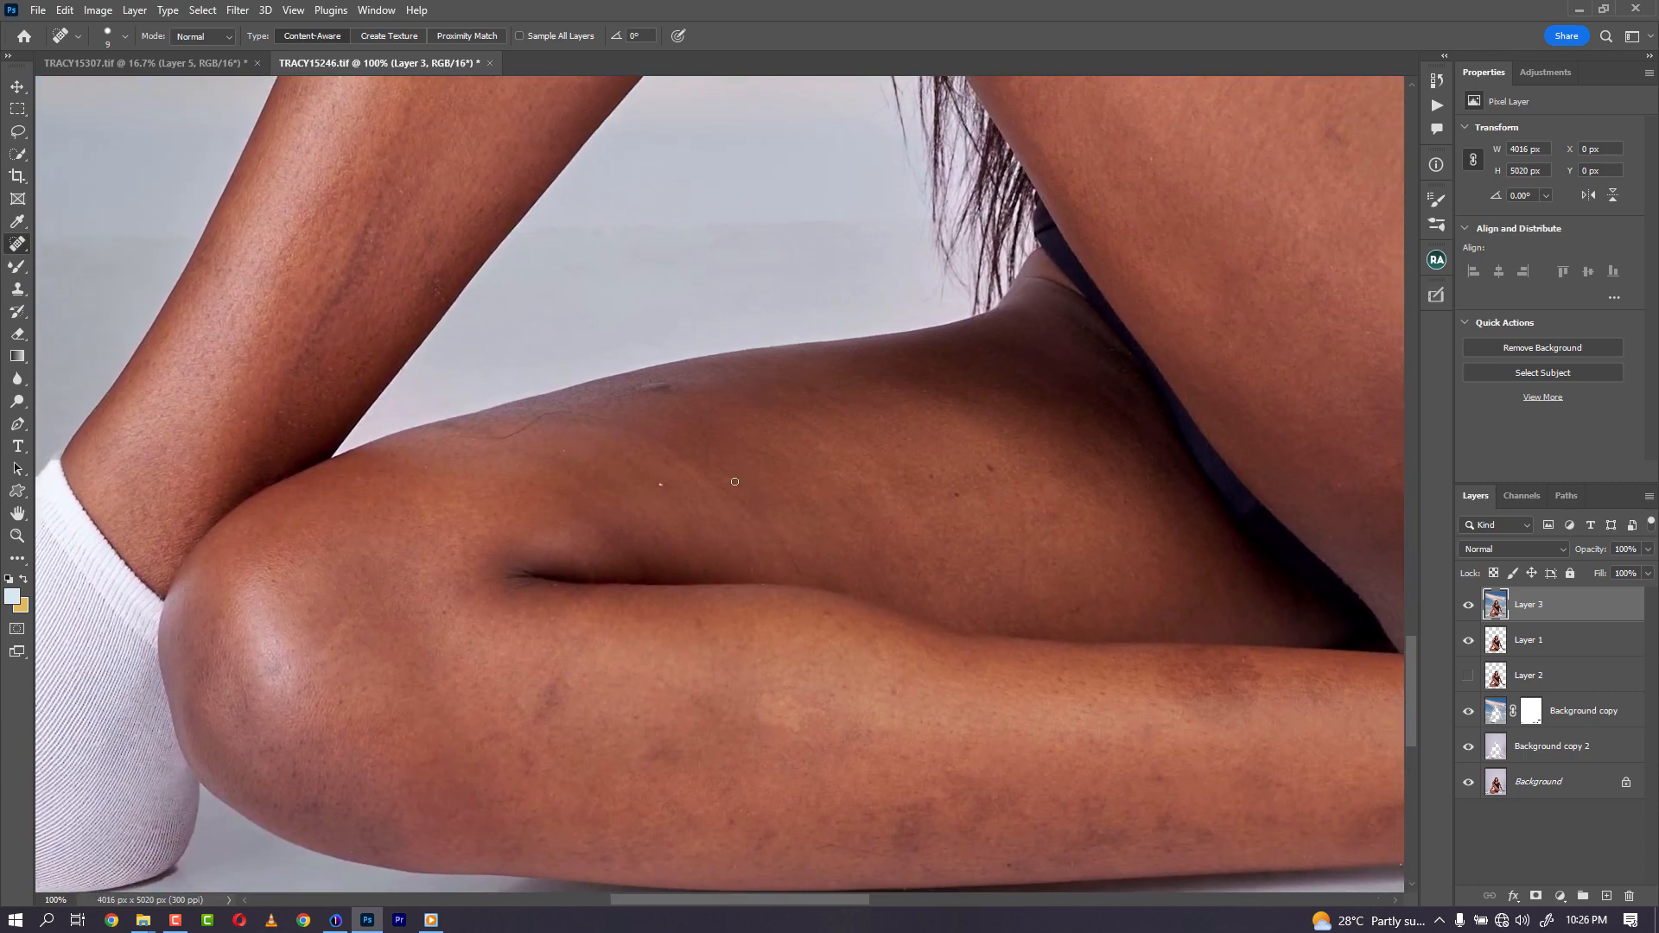
{"action": "left_click", "coordinate": [664, 390]}
{"action": "key", "text": "bracketleft"}
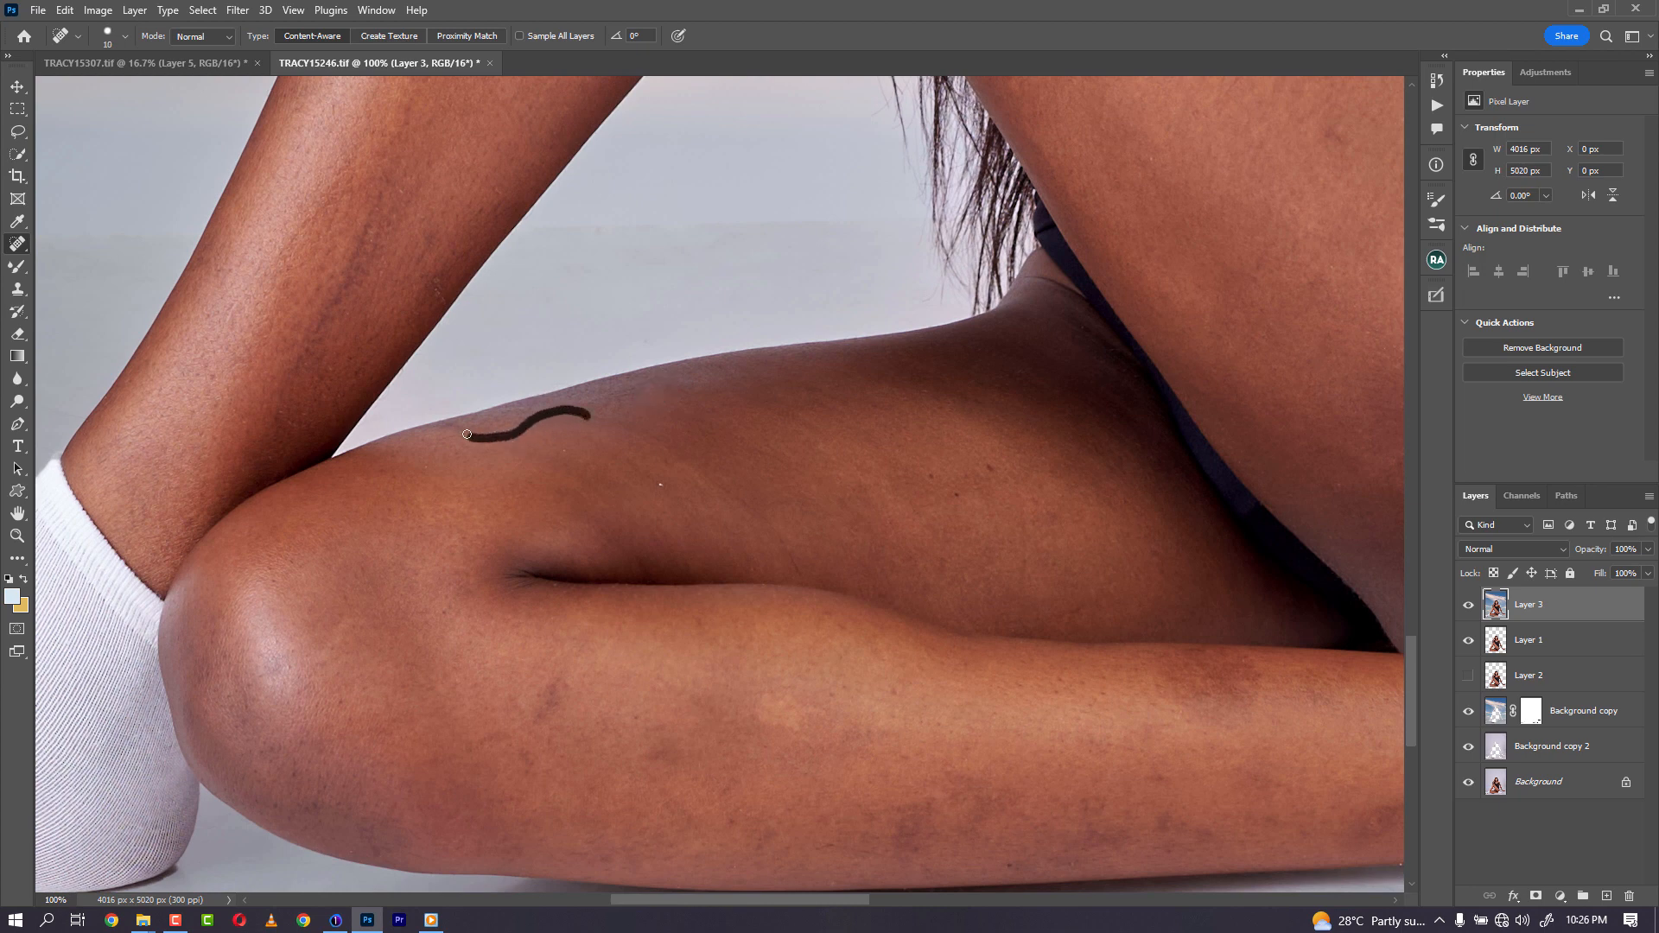
{"action": "left_click_drag", "start_coordinate": [466, 435], "coordinate": [462, 435]}
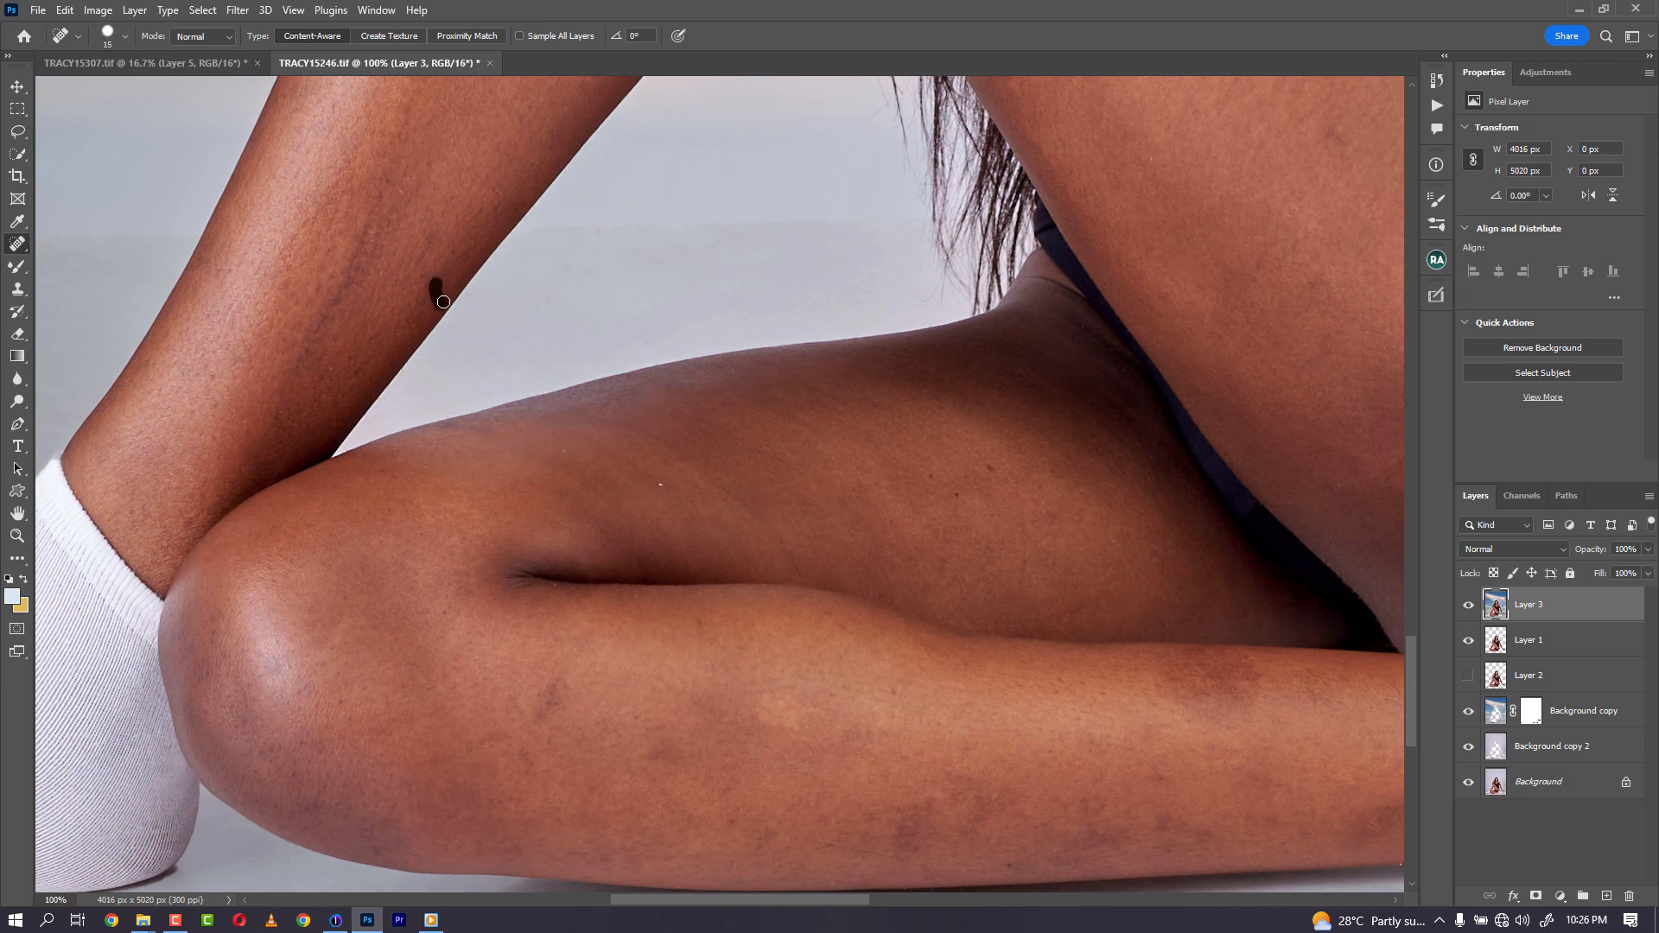
- Heal dark spots on the shin and the lower leg
{"action": "left_click_drag", "start_coordinate": [443, 301], "coordinate": [446, 304]}
{"action": "mouse_move", "coordinate": [553, 698]}
{"action": "left_mouse_down"}
{"action": "mouse_move", "coordinate": [540, 726]}
{"action": "mouse_move", "coordinate": [477, 743]}
{"action": "left_mouse_up"}
{"action": "left_click_drag", "start_coordinate": [1046, 802], "coordinate": [804, 677]}
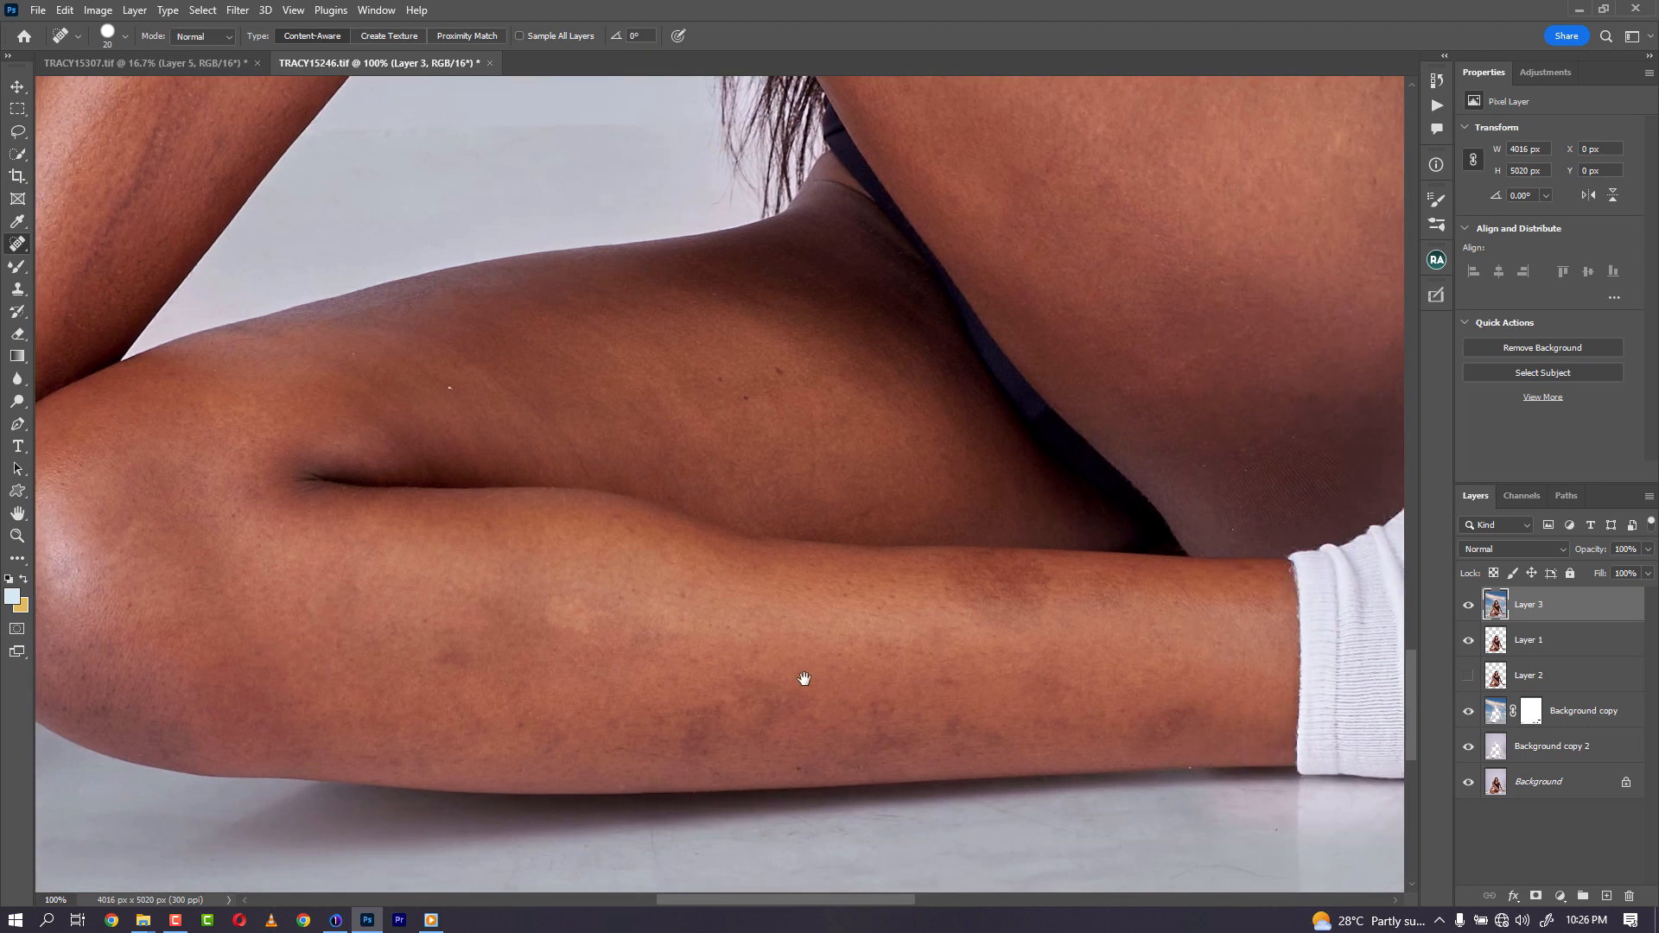
{"action": "left_click_drag", "start_coordinate": [1136, 702], "coordinate": [1135, 702]}
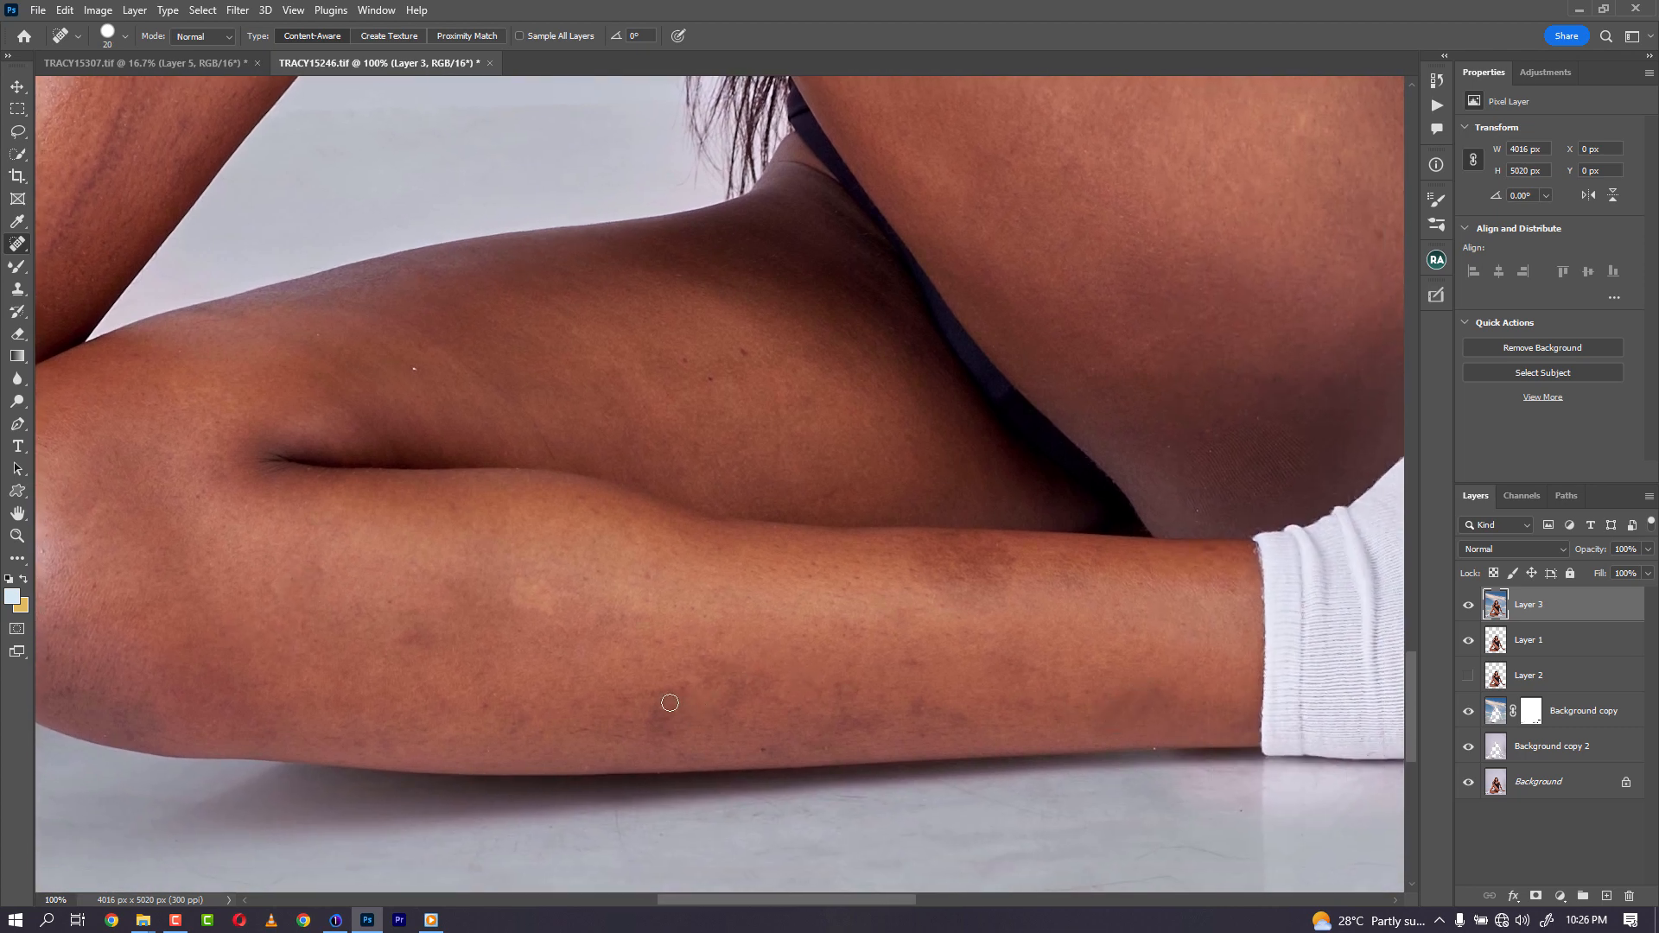
- Heal blemishes along the raised thigh and near the knee
{"action": "scroll", "coordinate": [963, 482], "scroll_direction": "up", "scroll_amount": 6}
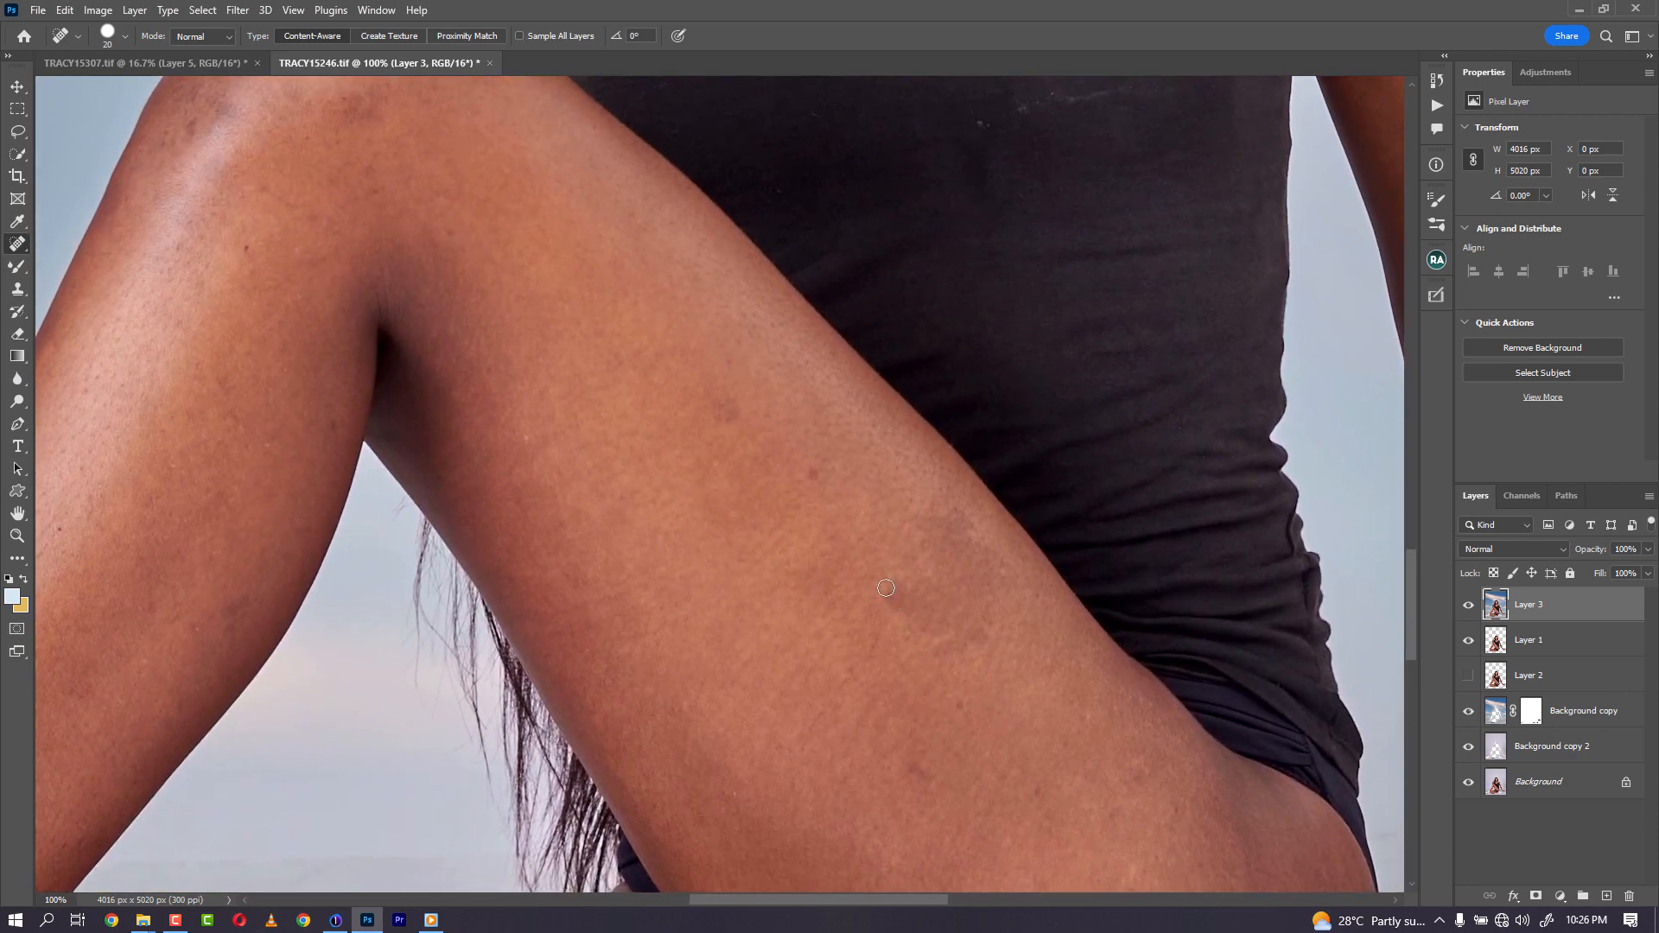
{"action": "mouse_move", "coordinate": [886, 588]}
{"action": "left_mouse_down"}
{"action": "mouse_move", "coordinate": [968, 657]}
{"action": "mouse_move", "coordinate": [983, 637]}
{"action": "left_mouse_up"}
{"action": "left_click_drag", "start_coordinate": [991, 566], "coordinate": [990, 605]}
{"action": "left_click_drag", "start_coordinate": [719, 401], "coordinate": [731, 436]}
{"action": "left_click_drag", "start_coordinate": [483, 267], "coordinate": [713, 596]}
{"action": "left_click_drag", "start_coordinate": [598, 414], "coordinate": [588, 430]}
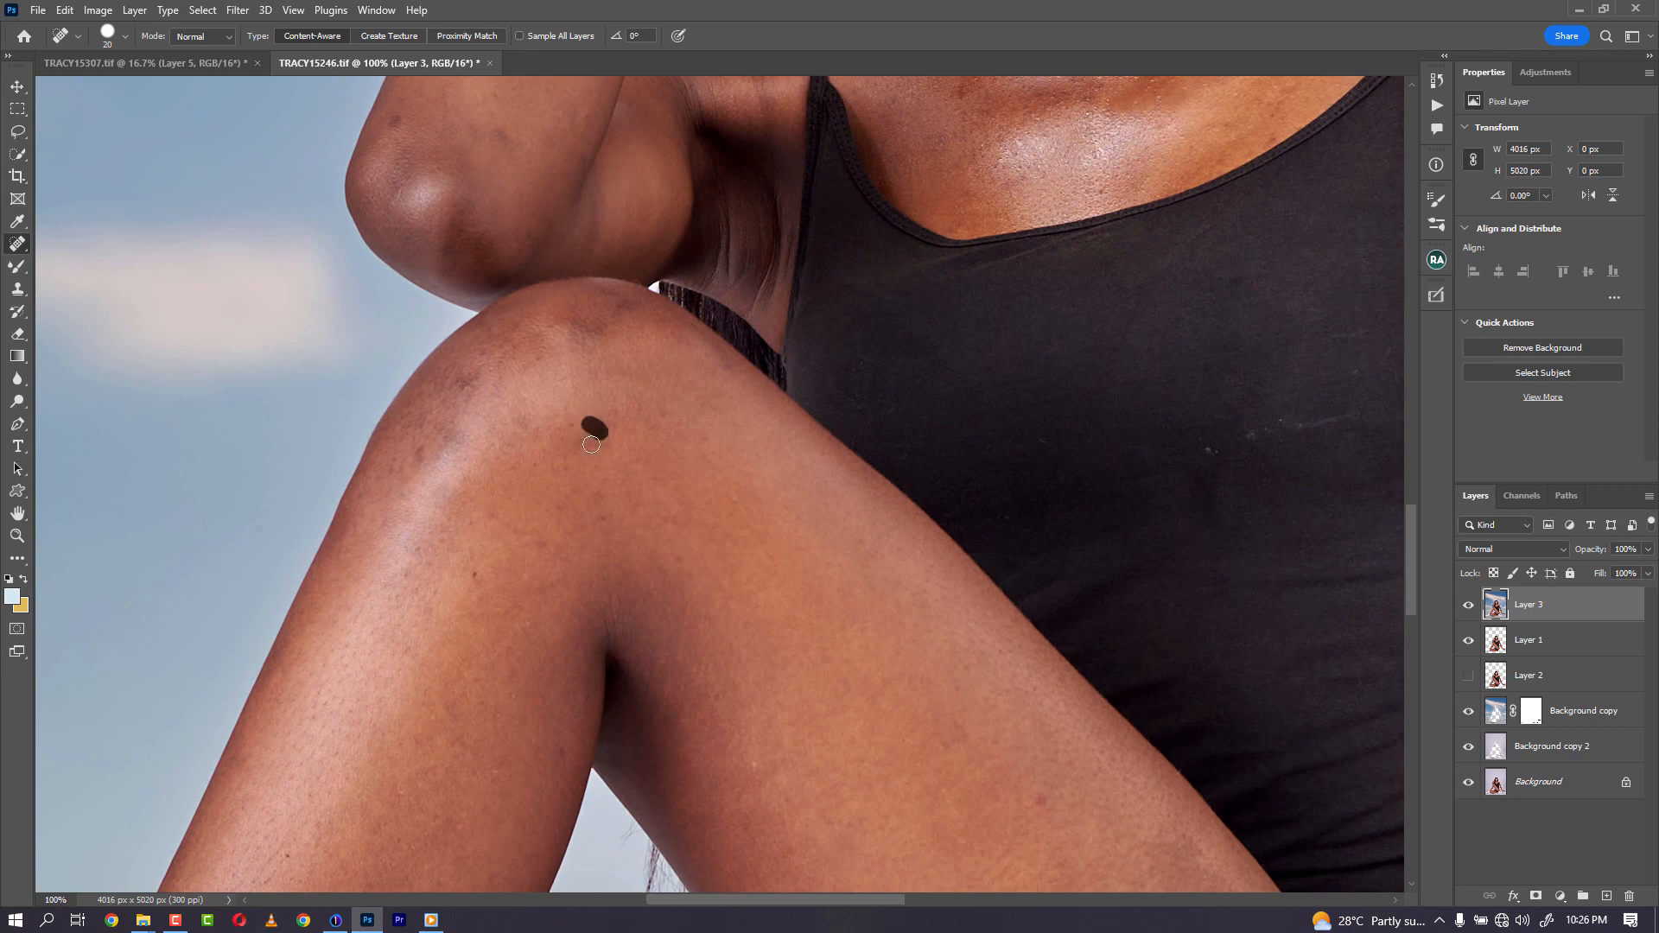
- Heal dark spots and marks around the knee and upper shin
{"action": "left_click_drag", "start_coordinate": [622, 318], "coordinate": [577, 337]}
{"action": "mouse_move", "coordinate": [482, 370]}
{"action": "left_mouse_down"}
{"action": "mouse_move", "coordinate": [413, 468]}
{"action": "mouse_move", "coordinate": [480, 576]}
{"action": "mouse_move", "coordinate": [481, 637]}
{"action": "left_mouse_up"}
{"action": "mouse_move", "coordinate": [529, 415]}
{"action": "left_mouse_down"}
{"action": "mouse_move", "coordinate": [519, 386]}
{"action": "mouse_move", "coordinate": [562, 405]}
{"action": "left_mouse_up"}
{"action": "left_click", "coordinate": [418, 387]}
{"action": "left_click", "coordinate": [602, 367]}
{"action": "left_click_drag", "start_coordinate": [687, 367], "coordinate": [645, 586]}
- Heal blemishes on the back of the hand resting on the head
{"action": "left_click_drag", "start_coordinate": [941, 503], "coordinate": [918, 723]}
{"action": "left_click_drag", "start_coordinate": [922, 603], "coordinate": [907, 704]}
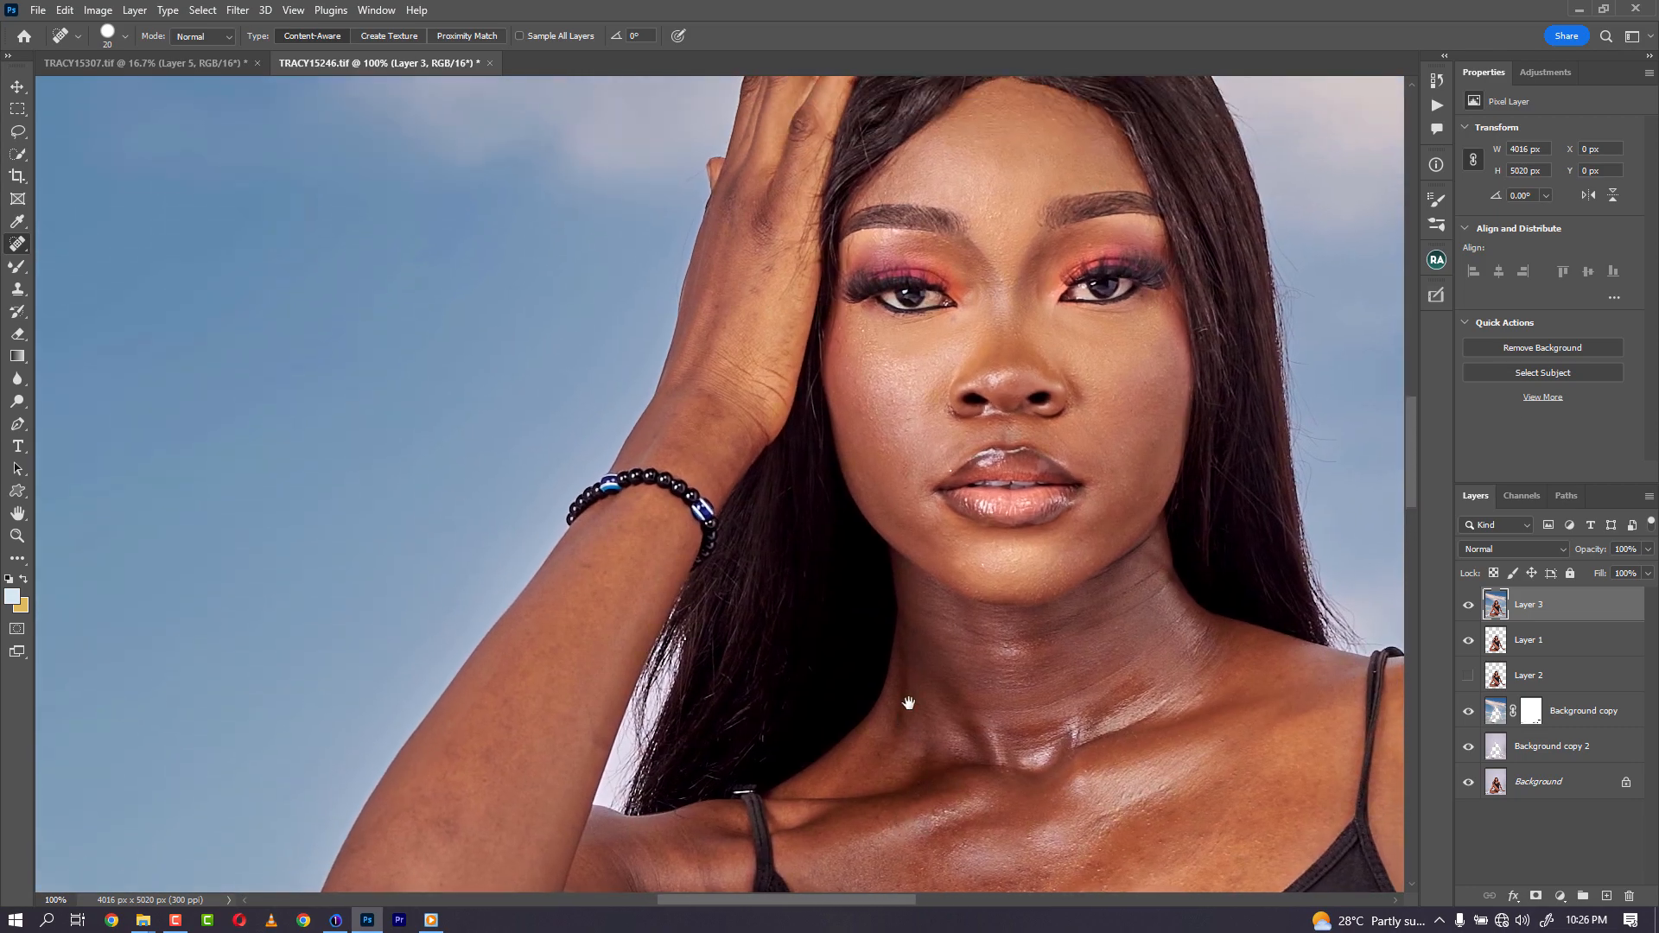
{"action": "left_click_drag", "start_coordinate": [922, 529], "coordinate": [913, 650]}
{"action": "left_click_drag", "start_coordinate": [756, 396], "coordinate": [733, 439]}
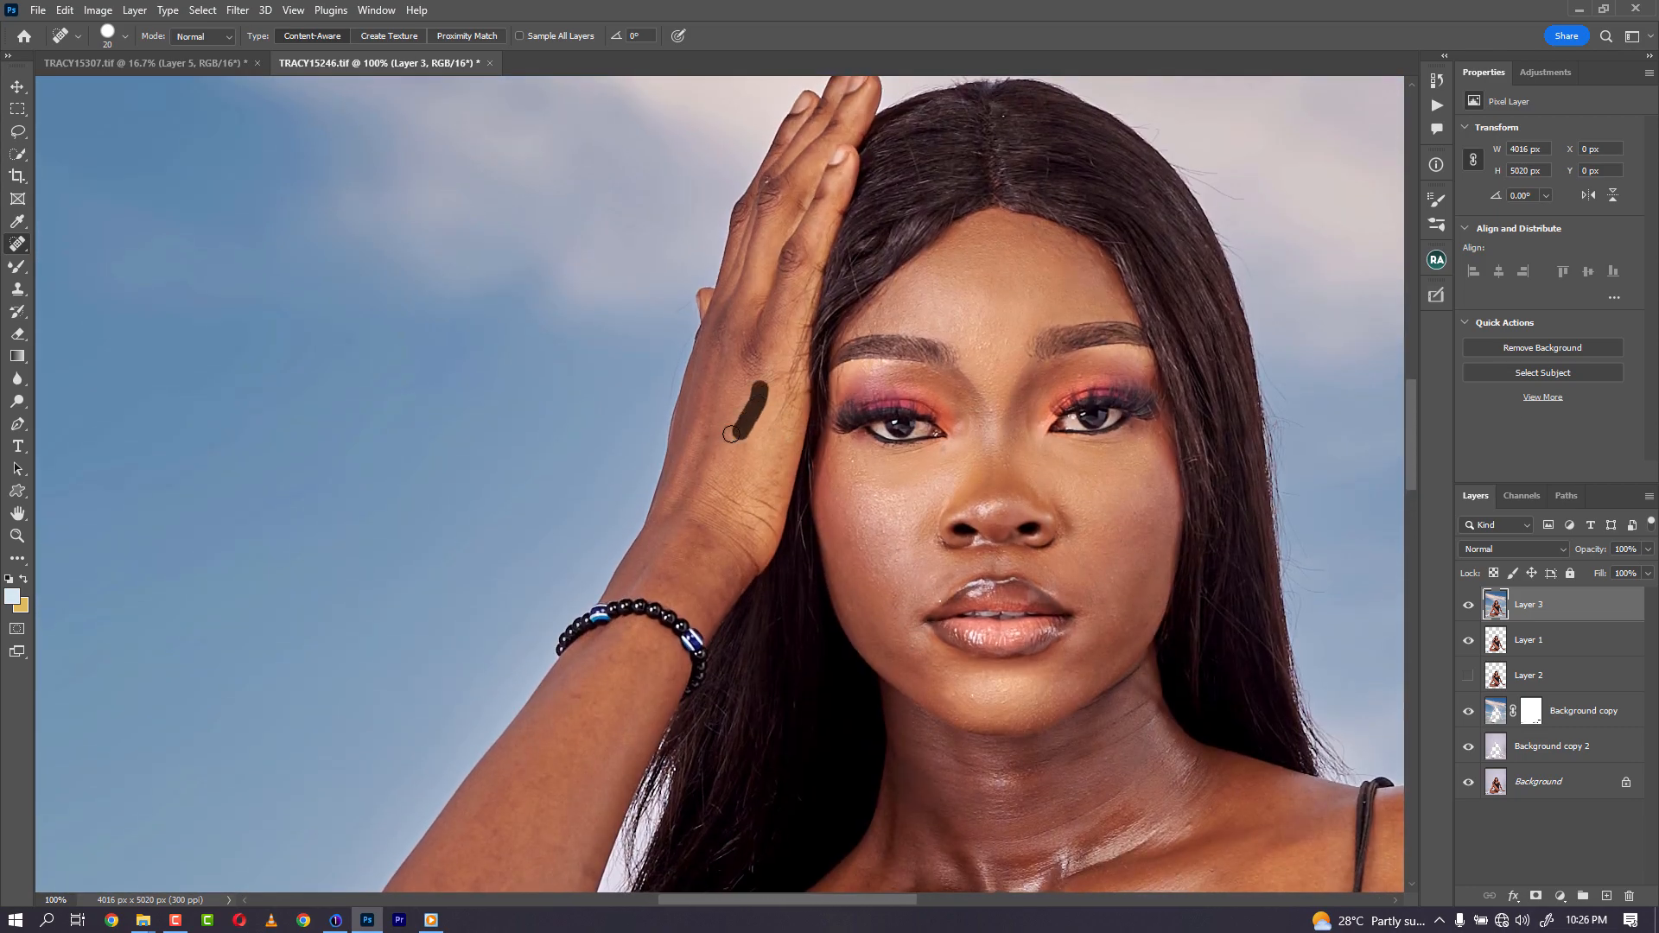
{"action": "left_click", "coordinate": [711, 426]}
{"action": "left_click", "coordinate": [740, 394]}
- Run 2 Median frequency separation from the Ultimate Retouch panel, accepting a Median radius of 4 pixels
{"action": "left_click", "coordinate": [1436, 292]}
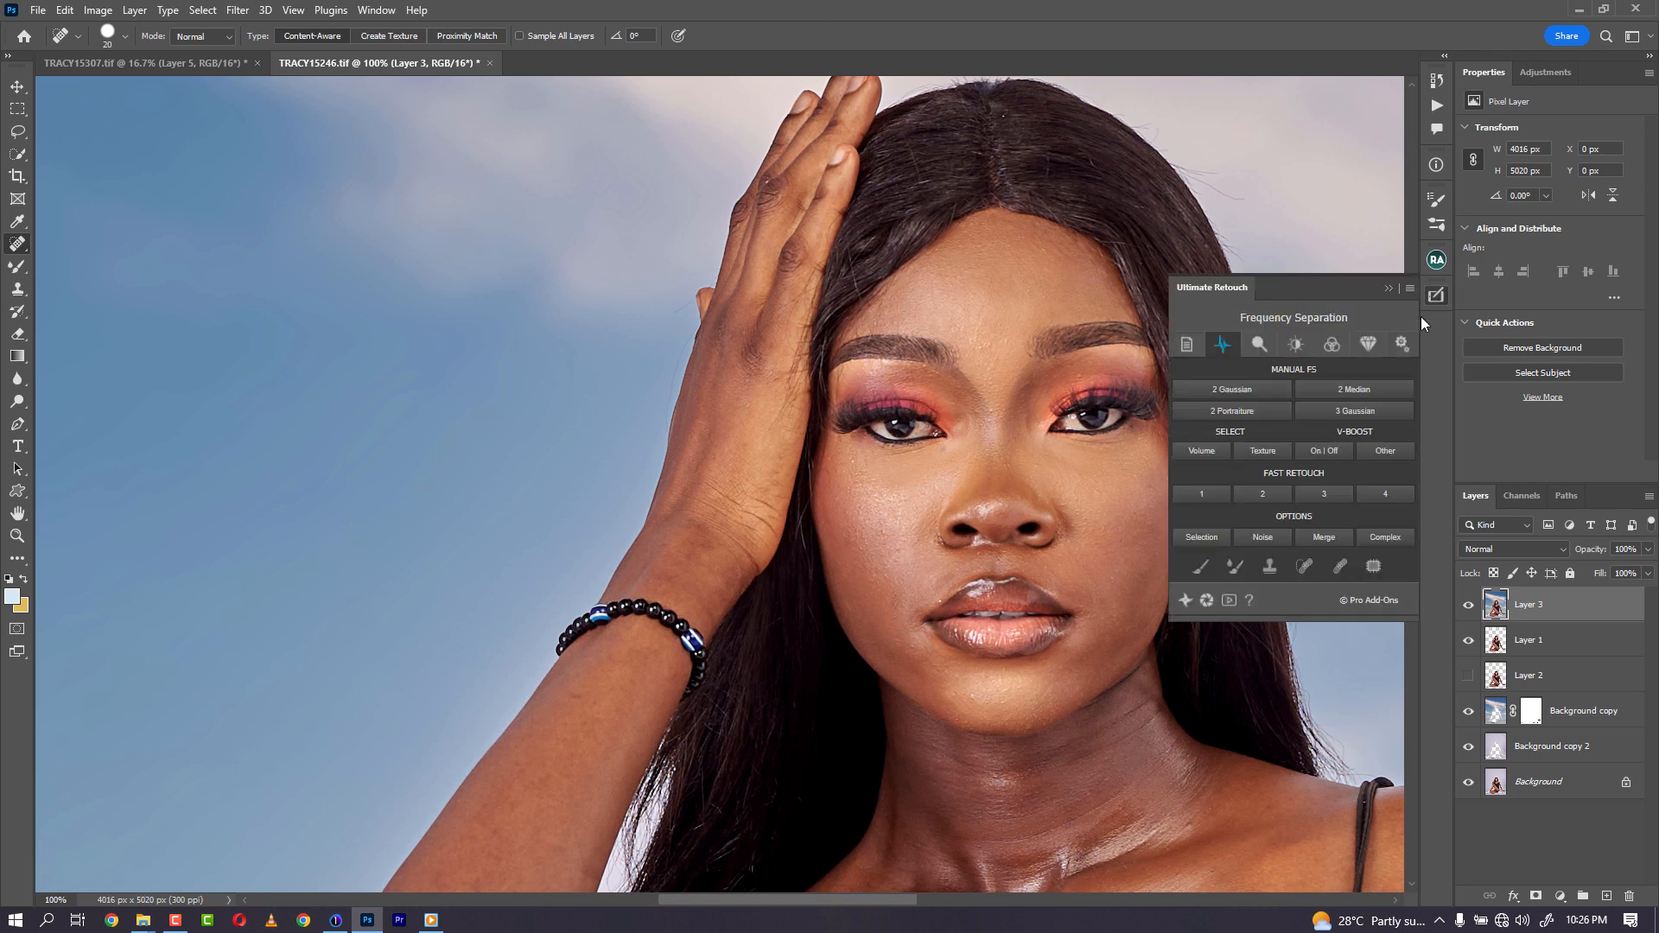
{"action": "left_click", "coordinate": [1363, 390]}
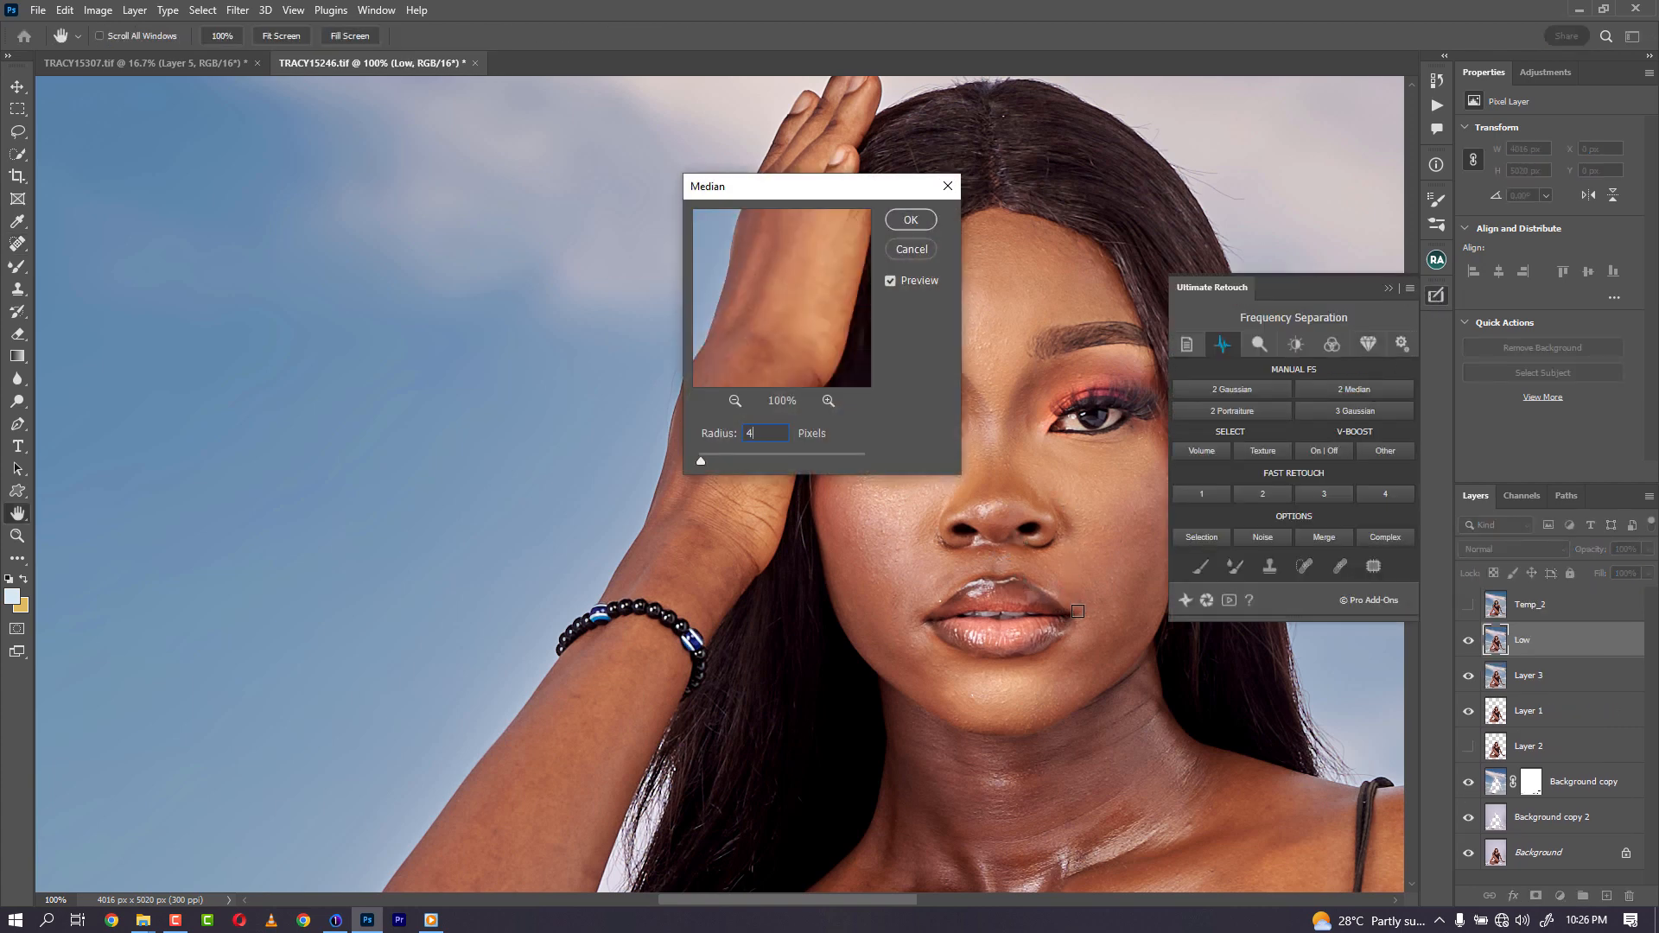
{"action": "key", "text": "Return"}
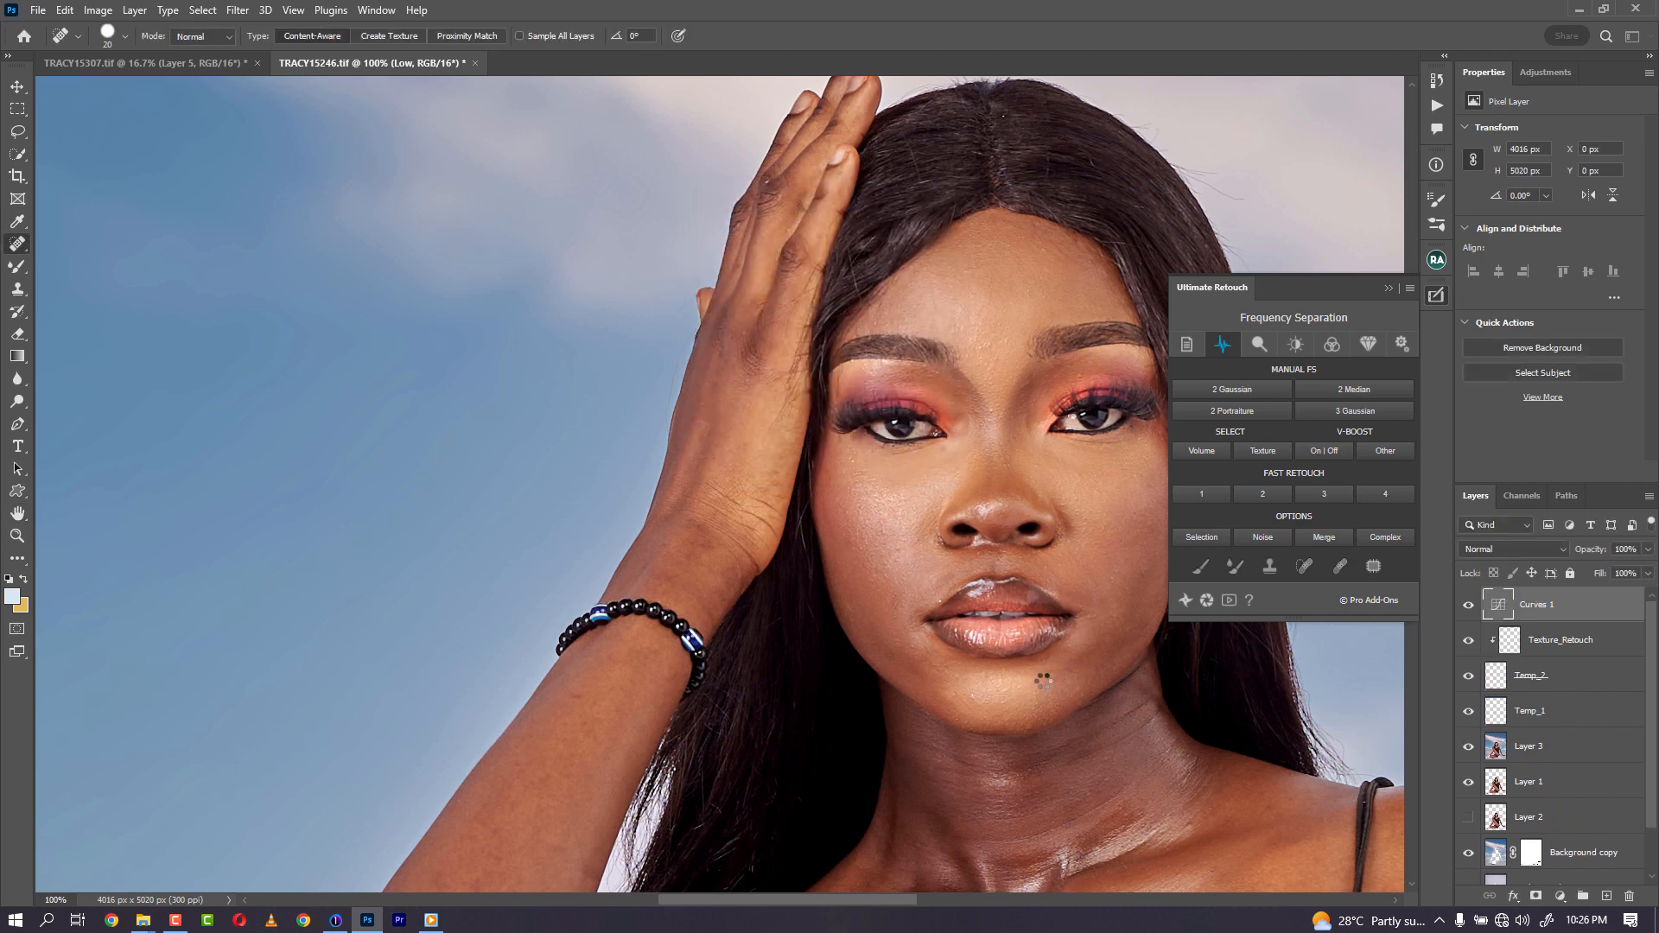
- Blend the forehead skin on the Volume_Retouch layer with the Mixer Brush at adjusted brush sizes
{"action": "left_click_drag", "start_coordinate": [966, 581], "coordinate": [650, 472]}
{"action": "key", "text": "bracketleft"}
{"action": "key", "text": "bracketleft"}
{"action": "key", "text": "bracketleft"}
{"action": "key", "text": "bracketleft"}
{"action": "key", "text": "bracketleft"}
{"action": "key", "text": "bracketleft"}
{"action": "key", "text": "bracketleft"}
{"action": "key", "text": "bracketleft"}
{"action": "key", "text": "bracketleft"}
{"action": "key", "text": "bracketleft"}
{"action": "key", "text": "bracketleft"}
{"action": "key", "text": "bracketleft"}
{"action": "key", "text": "bracketleft"}
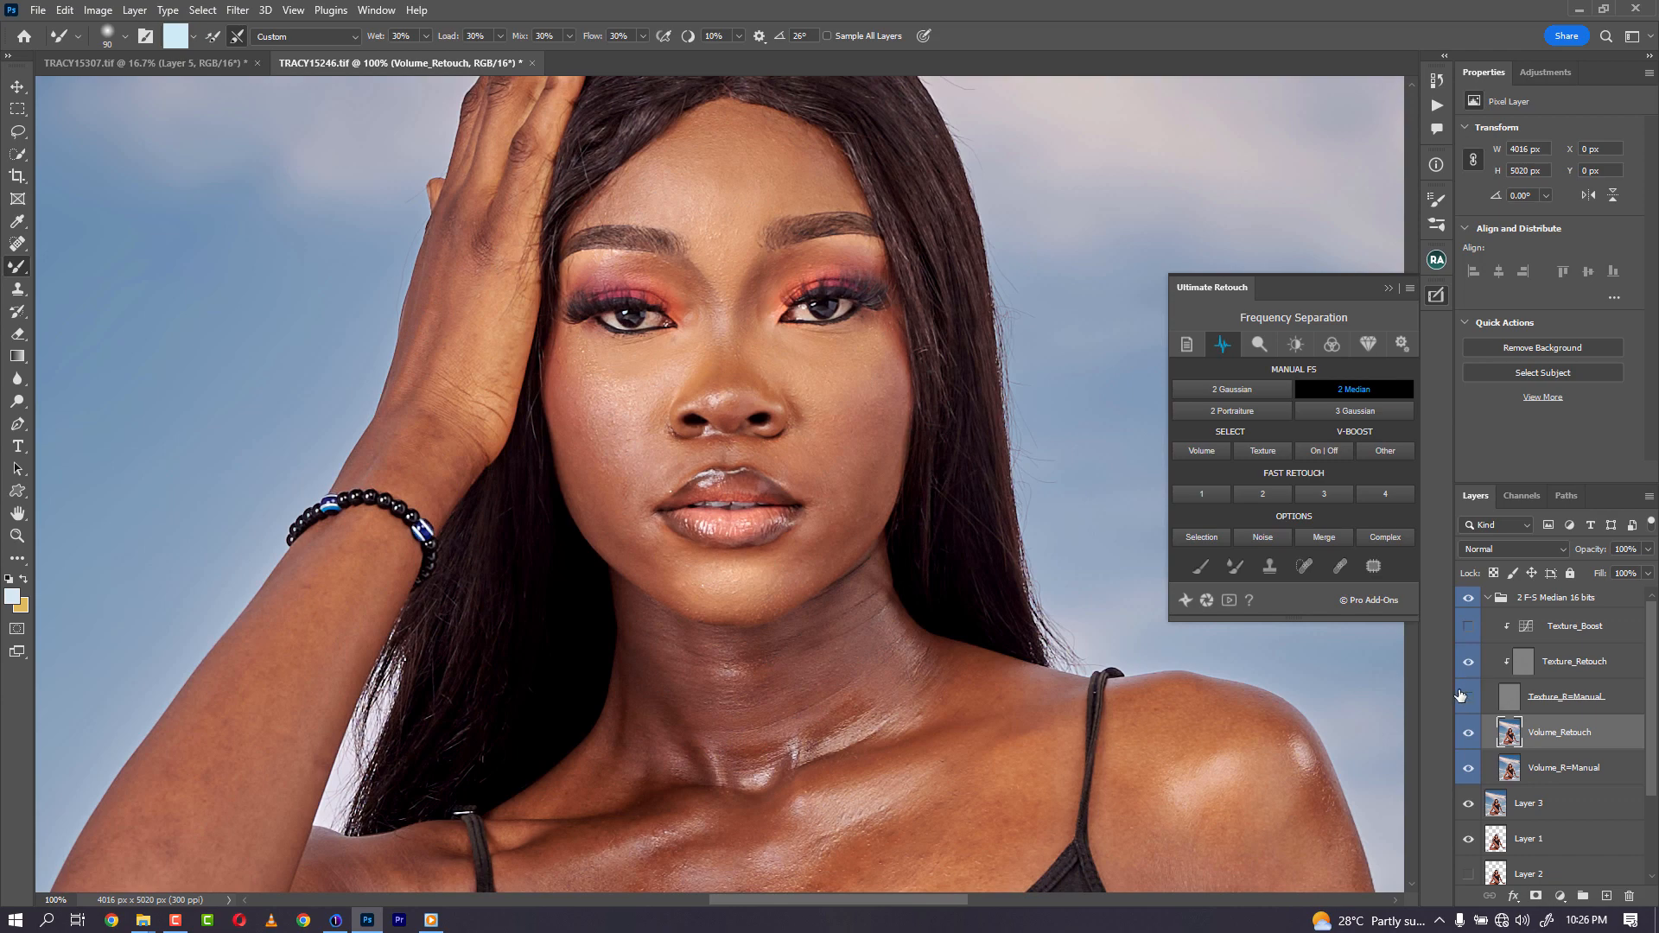
{"action": "key", "text": "bracketleft"}
{"action": "key", "text": "bracketleft"}
{"action": "key", "text": "bracketleft"}
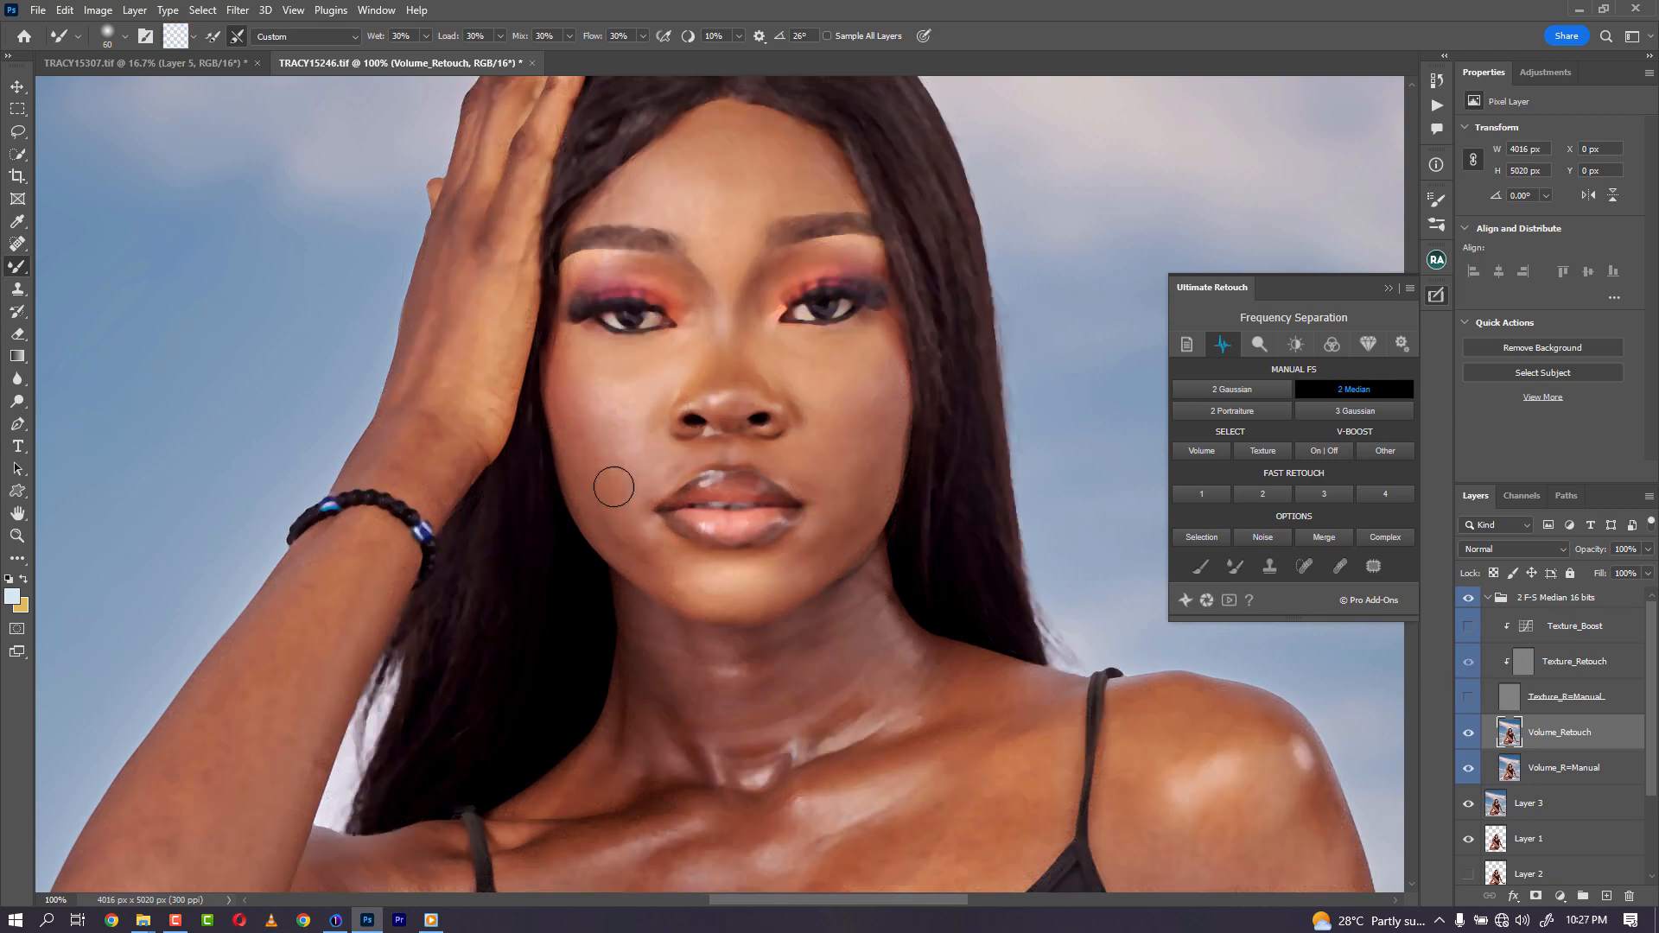
{"action": "key", "text": "r"}
{"action": "left_click_drag", "start_coordinate": [548, 418], "coordinate": [750, 361]}
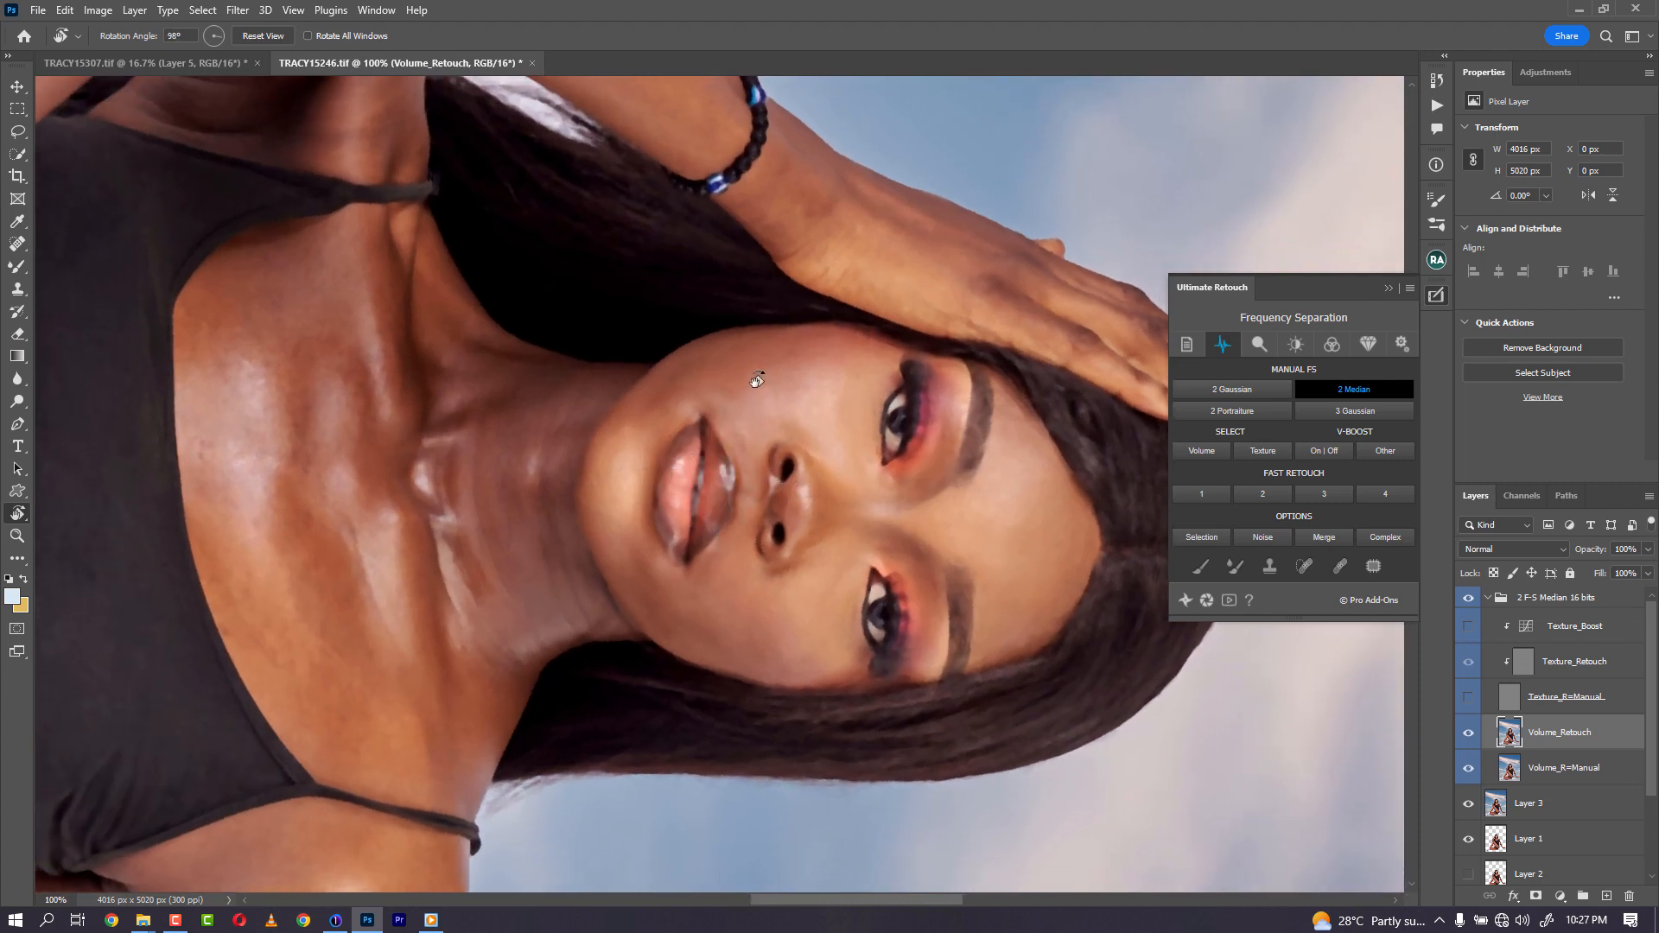
{"action": "key", "text": "b"}
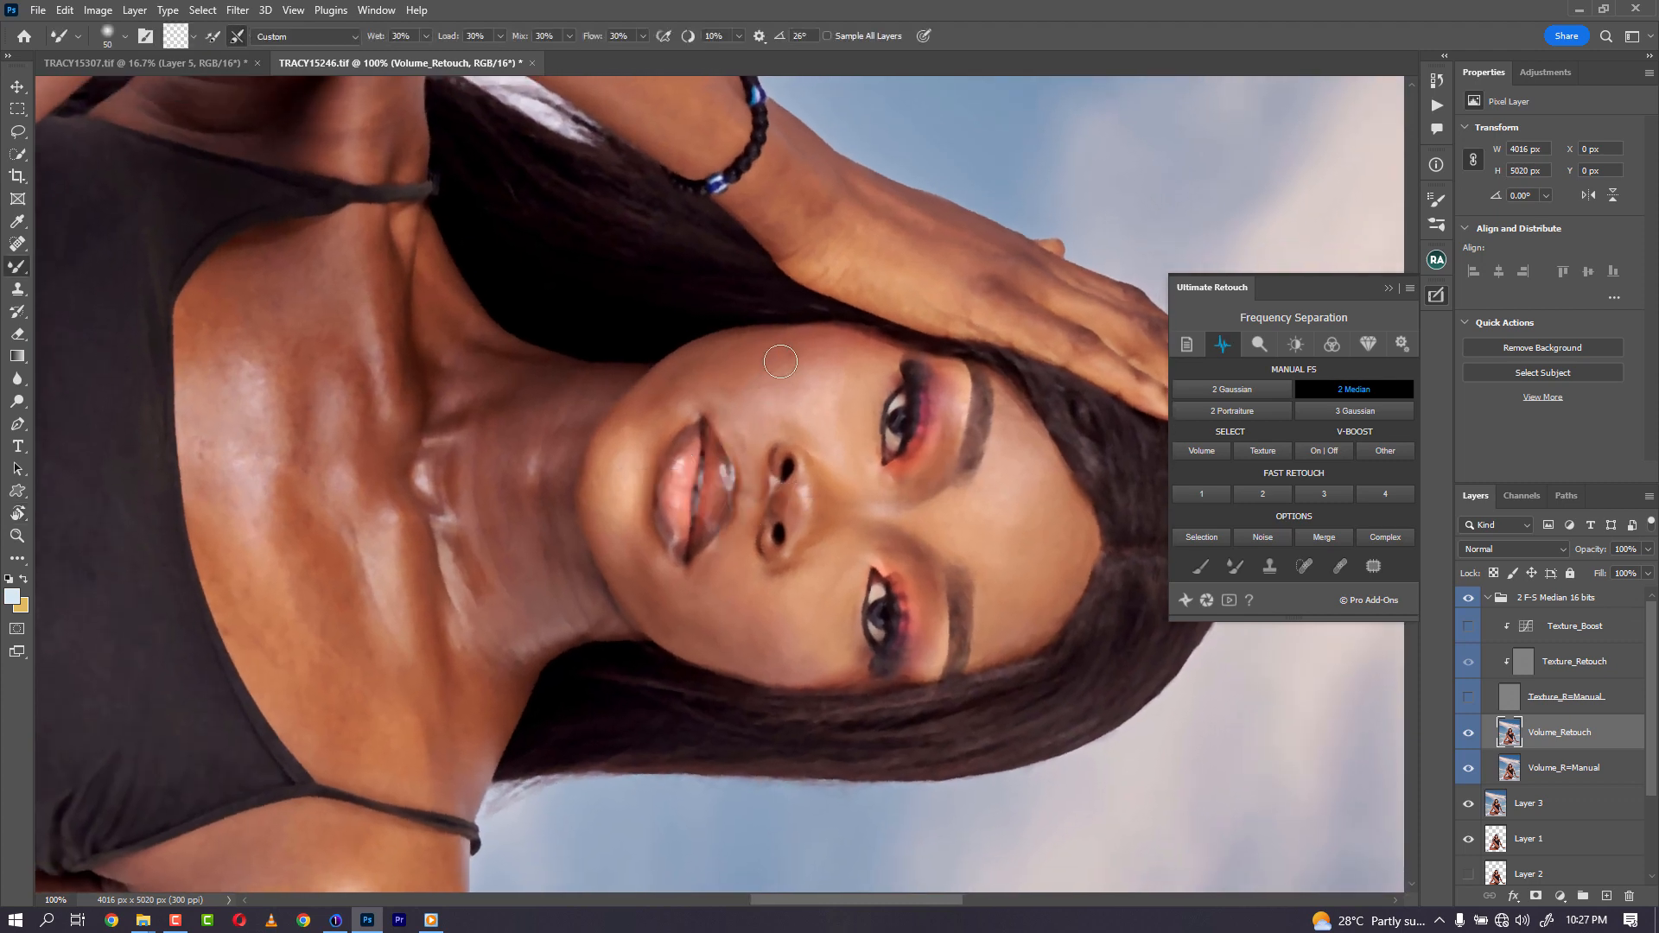
{"action": "key", "text": "bracketright"}
{"action": "key", "text": "bracketright"}
{"action": "key", "text": "bracketleft"}
{"action": "key", "text": "bracketright"}
{"action": "key", "text": "bracketright"}
{"action": "key", "text": "bracketright"}
{"action": "key", "text": "bracketleft"}
{"action": "key", "text": "bracketleft"}
{"action": "key", "text": "bracketleft"}
{"action": "key", "text": "bracketright"}
{"action": "key", "text": "bracketright"}
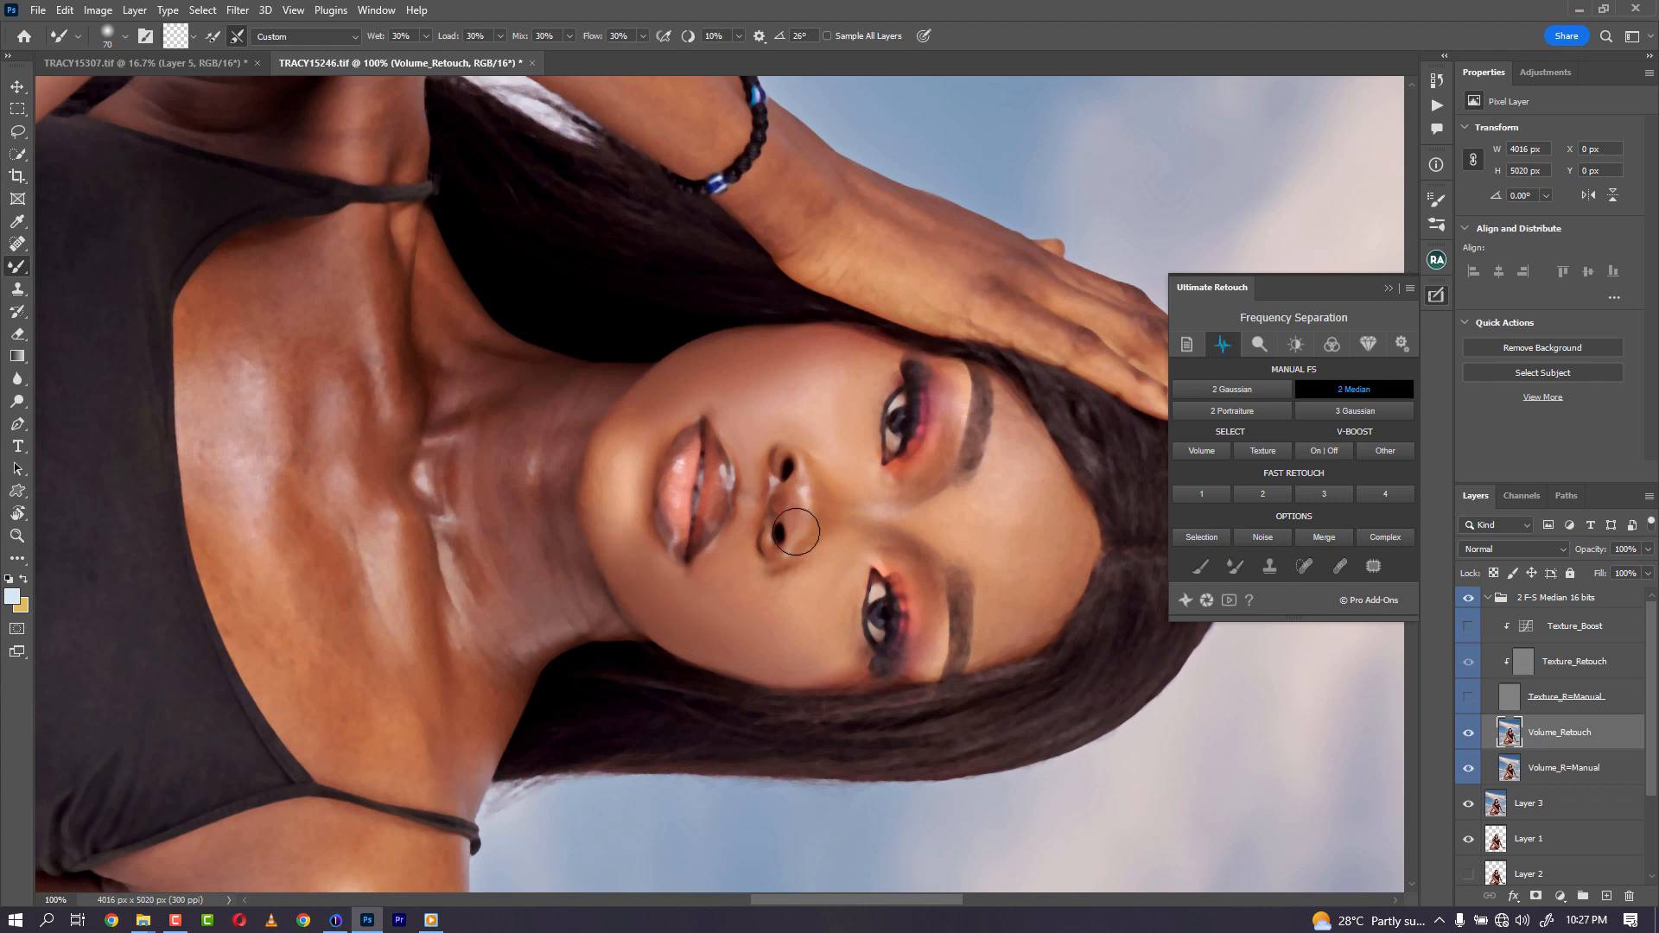
{"action": "key", "text": "bracketleft"}
{"action": "key", "text": "bracketleft"}
{"action": "key", "text": "bracketright"}
{"action": "left_click_drag", "start_coordinate": [1058, 481], "coordinate": [1069, 534]}
{"action": "key", "text": "bracketright"}
{"action": "left_click_drag", "start_coordinate": [1064, 554], "coordinate": [1034, 612]}
- Blend the skin on the neck with the Mixer Brush on the Volume_Retouch layer
{"action": "key", "text": "bracketleft"}
{"action": "key", "text": "bracketleft"}
{"action": "key", "text": "bracketright"}
{"action": "key", "text": "bracketright"}
{"action": "key", "text": "bracketright"}
{"action": "key", "text": "bracketright"}
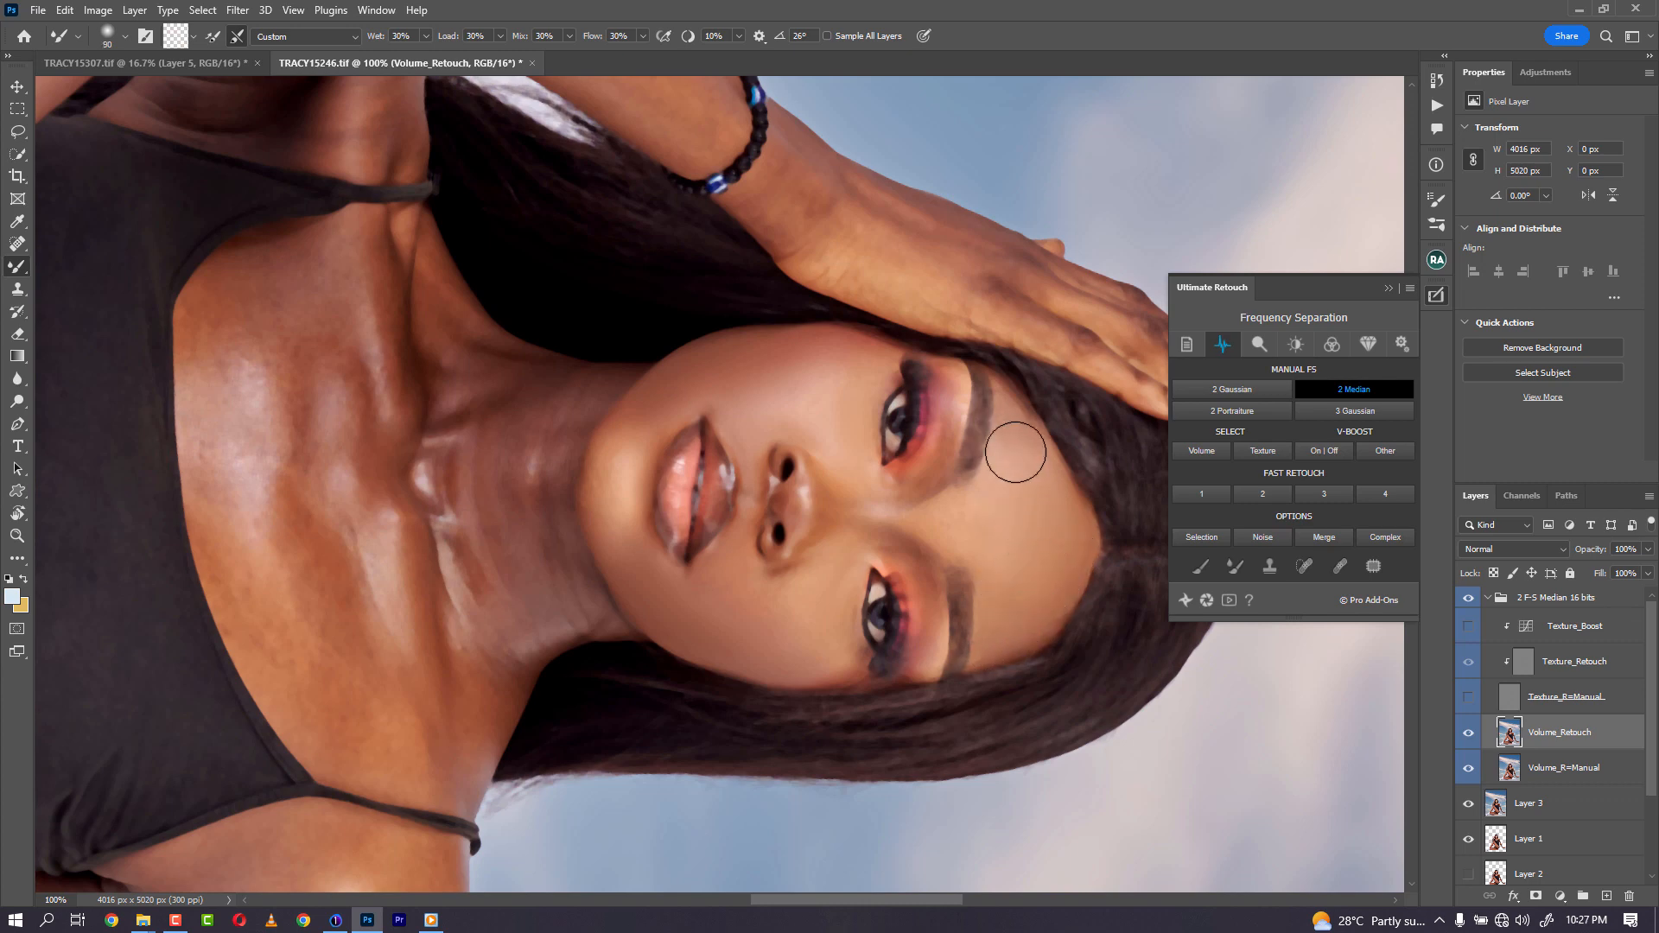
{"action": "key", "text": "bracketleft"}
{"action": "key", "text": "bracketleft"}
{"action": "key", "text": "bracketleft"}
{"action": "key", "text": "bracketleft"}
{"action": "key", "text": "bracketleft"}
{"action": "key", "text": "bracketright"}
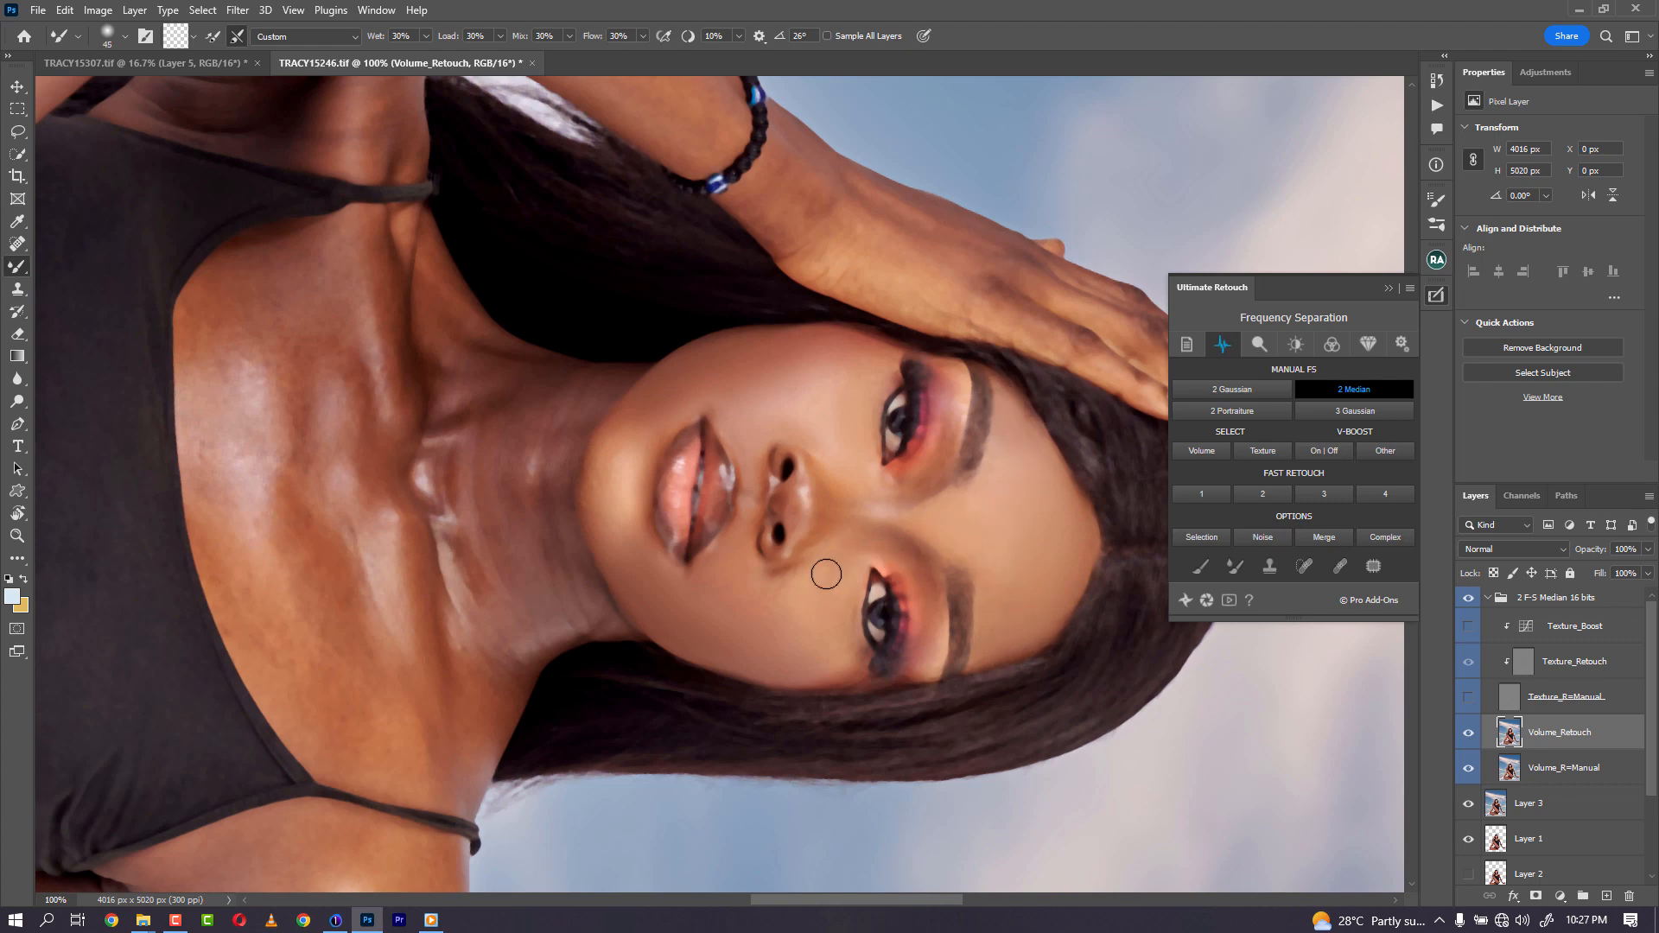
{"action": "key", "text": "bracketright"}
{"action": "key", "text": "bracketright"}
{"action": "key", "text": "bracketright"}
{"action": "key", "text": "bracketleft"}
{"action": "key", "text": "bracketleft"}
{"action": "key", "text": "bracketright"}
{"action": "key", "text": "bracketright"}
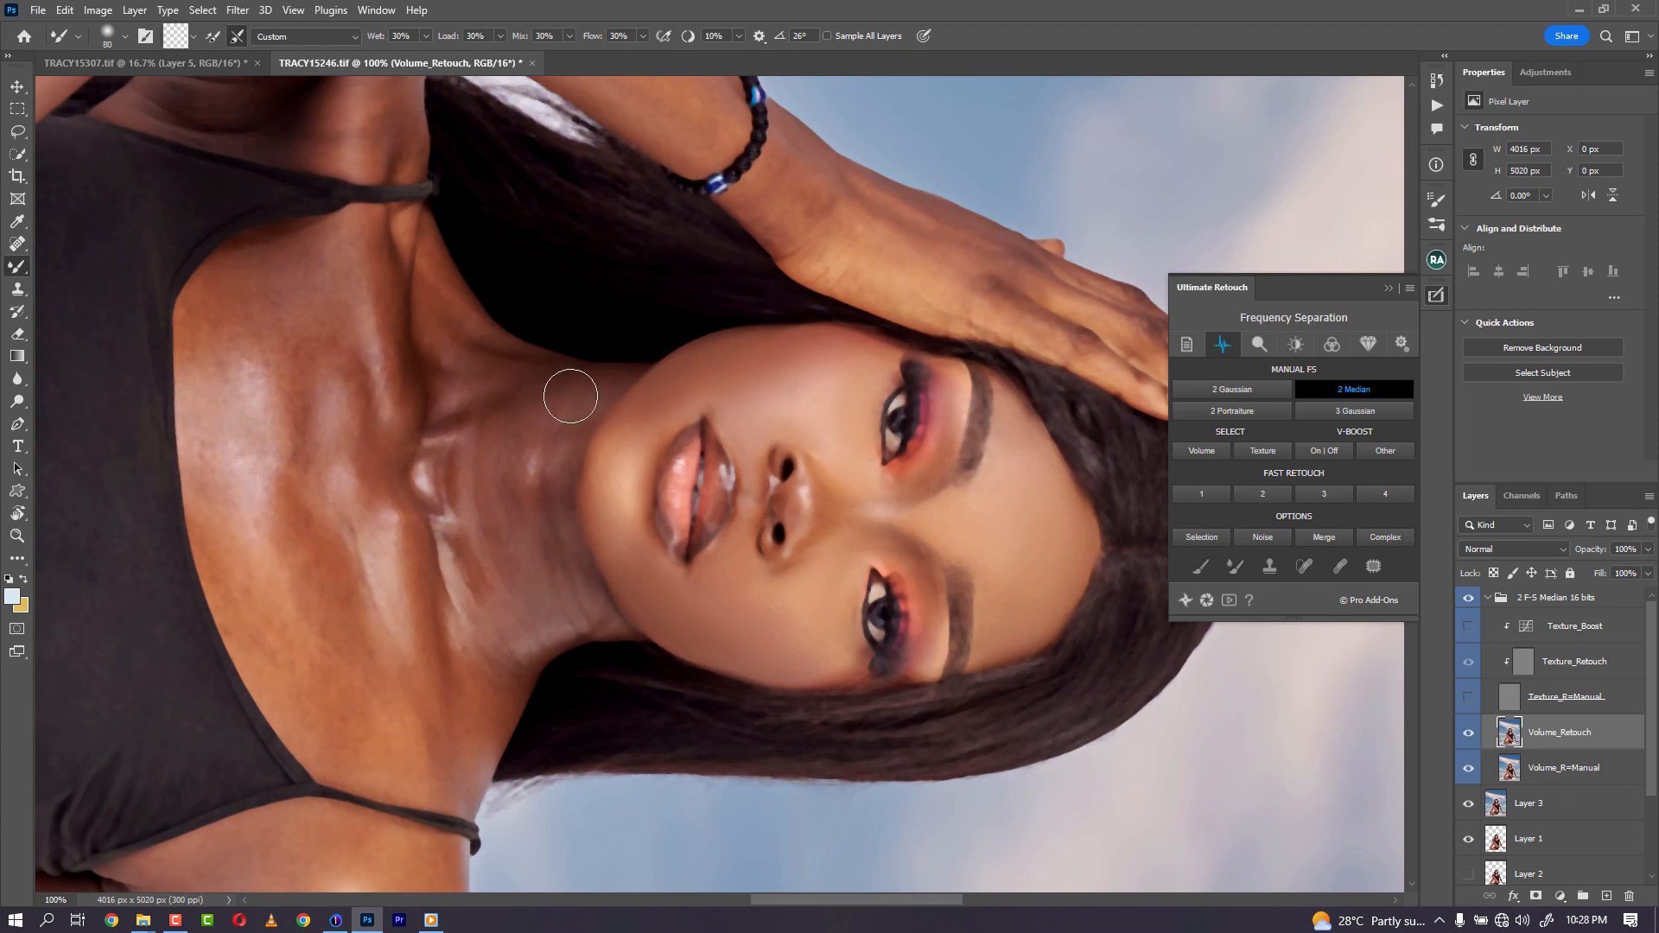
{"action": "key", "text": "bracketright"}
{"action": "mouse_move", "coordinate": [505, 477]}
{"action": "left_mouse_down"}
{"action": "mouse_move", "coordinate": [510, 512]}
{"action": "mouse_move", "coordinate": [527, 509]}
{"action": "mouse_move", "coordinate": [512, 538]}
{"action": "mouse_move", "coordinate": [571, 587]}
{"action": "mouse_move", "coordinate": [549, 540]}
{"action": "left_mouse_up"}
{"action": "mouse_move", "coordinate": [478, 709]}
{"action": "left_mouse_down"}
{"action": "mouse_move", "coordinate": [521, 654]}
{"action": "mouse_move", "coordinate": [488, 572]}
{"action": "mouse_move", "coordinate": [458, 556]}
{"action": "mouse_move", "coordinate": [477, 627]}
{"action": "mouse_move", "coordinate": [458, 622]}
{"action": "mouse_move", "coordinate": [431, 438]}
{"action": "mouse_move", "coordinate": [448, 508]}
{"action": "mouse_move", "coordinate": [433, 453]}
{"action": "mouse_move", "coordinate": [467, 410]}
{"action": "mouse_move", "coordinate": [424, 433]}
{"action": "mouse_move", "coordinate": [459, 402]}
{"action": "left_mouse_up"}
- Blend the skin under the jaw with a resized Mixer Brush
{"action": "key", "text": "bracketleft"}
{"action": "key", "text": "bracketleft"}
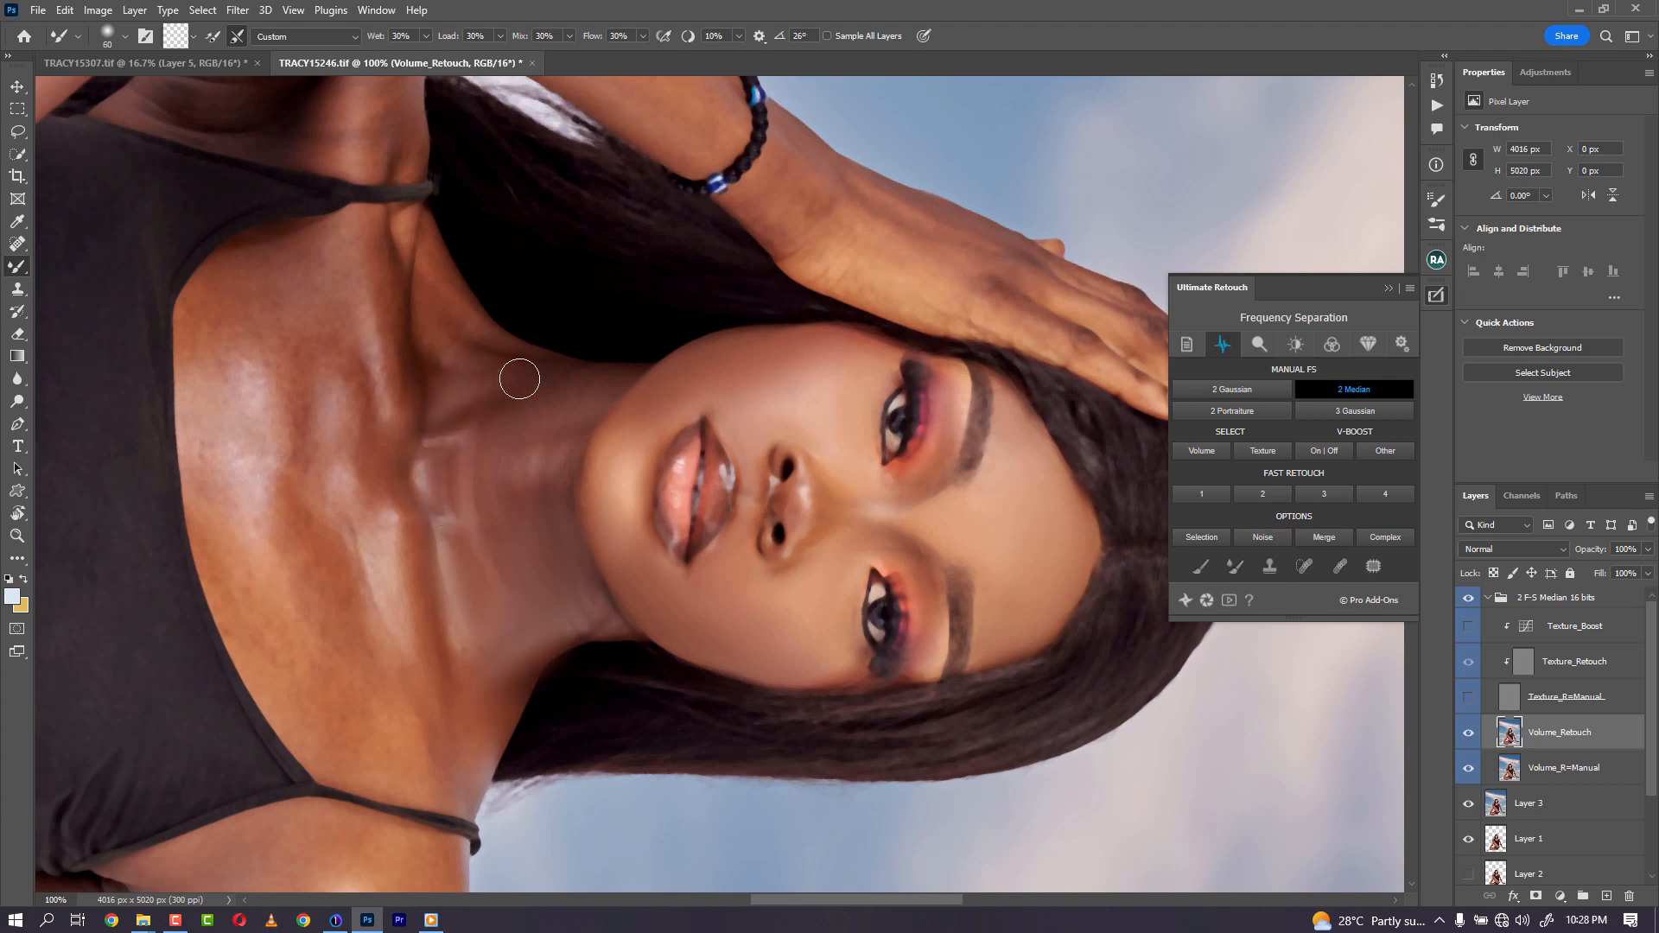
{"action": "key", "text": "bracketright"}
{"action": "key", "text": "bracketright"}
{"action": "mouse_move", "coordinate": [506, 458]}
{"action": "left_mouse_down"}
{"action": "mouse_move", "coordinate": [533, 563]}
{"action": "mouse_move", "coordinate": [514, 543]}
{"action": "mouse_move", "coordinate": [544, 526]}
{"action": "mouse_move", "coordinate": [567, 535]}
{"action": "mouse_move", "coordinate": [586, 562]}
{"action": "left_mouse_up"}
{"action": "key", "text": "bracketleft"}
{"action": "key", "text": "bracketright"}
{"action": "key", "text": "bracketright"}
{"action": "key", "text": "bracketleft"}
{"action": "key", "text": "bracketleft"}
{"action": "key", "text": "bracketleft"}
{"action": "key", "text": "r"}
{"action": "mouse_move", "coordinate": [590, 600]}
{"action": "left_mouse_down"}
{"action": "mouse_move", "coordinate": [605, 605]}
{"action": "mouse_move", "coordinate": [631, 389]}
{"action": "mouse_move", "coordinate": [842, 522]}
{"action": "mouse_move", "coordinate": [844, 481]}
{"action": "left_mouse_up"}
{"action": "left_click_drag", "start_coordinate": [839, 522], "coordinate": [832, 523]}
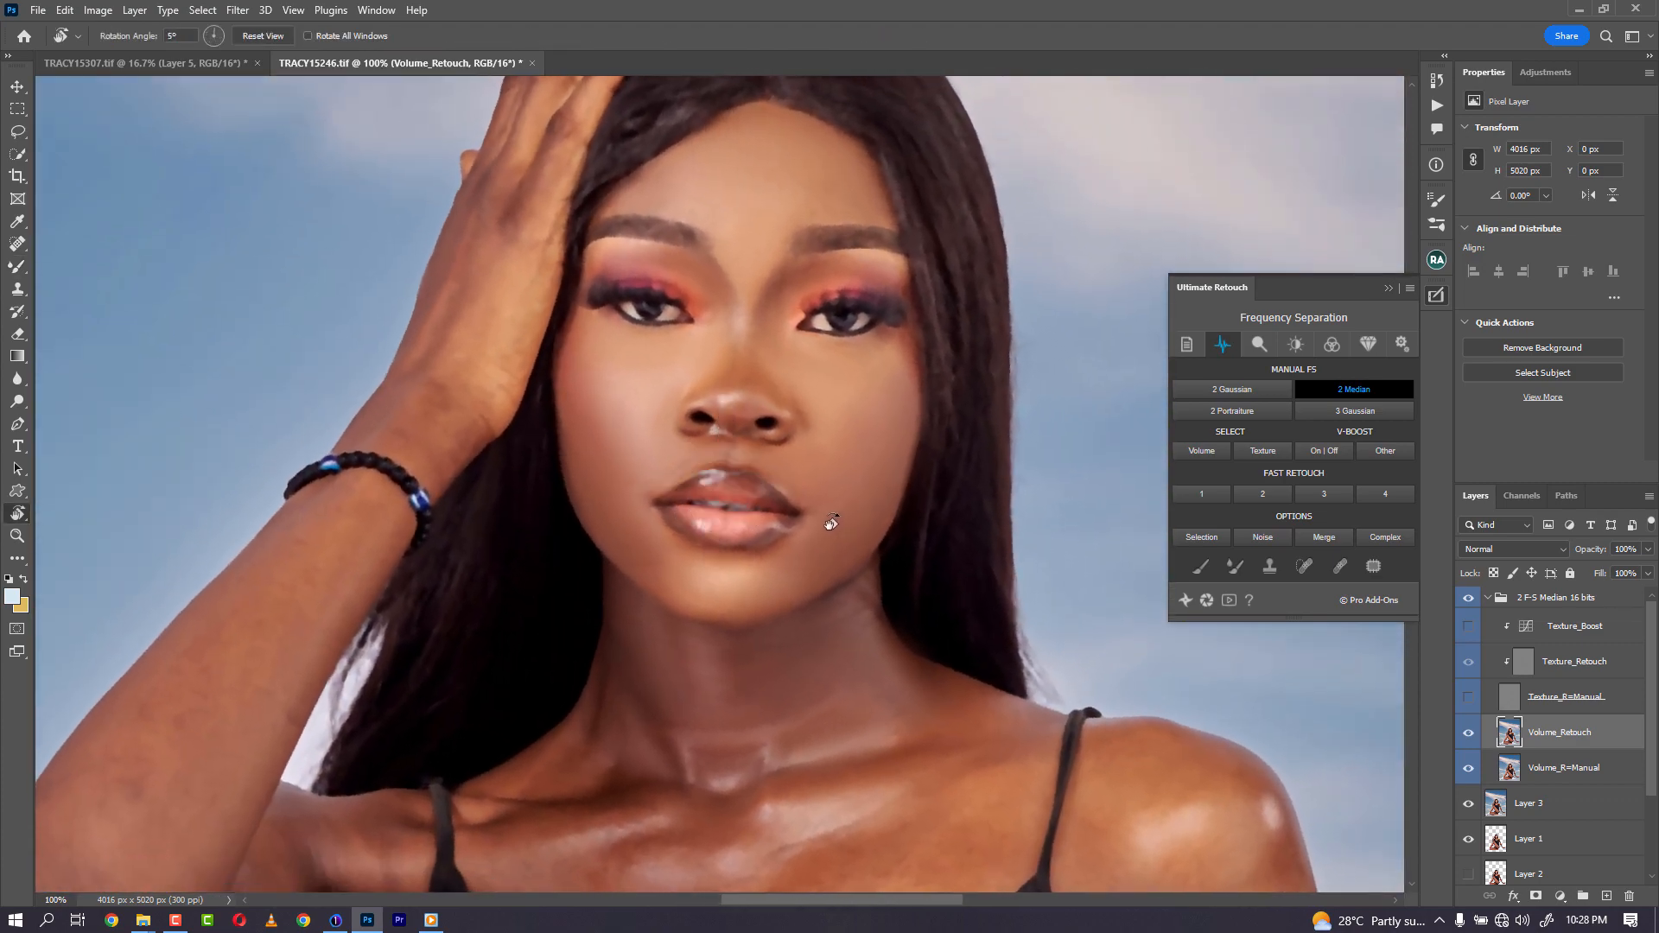
- Blend the skin across the collarbones and upper chest on the Volume_Retouch layer with the Mixer Brush, resizing it as needed
{"action": "key", "text": "b"}
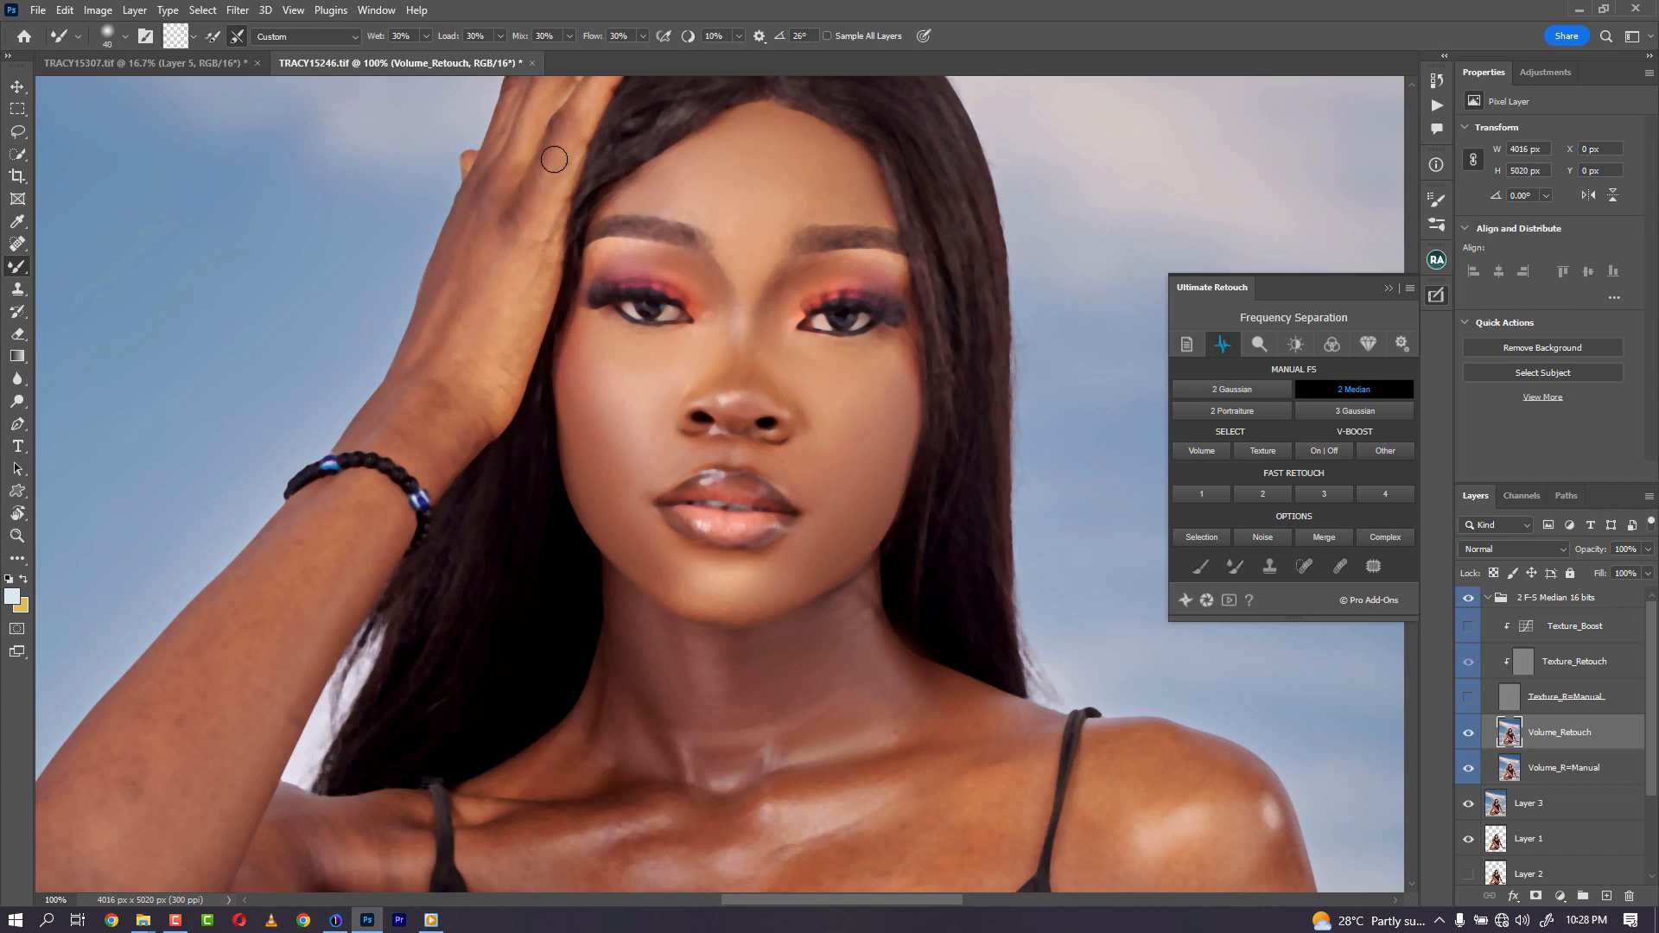
{"action": "left_click_drag", "start_coordinate": [554, 159], "coordinate": [519, 342]}
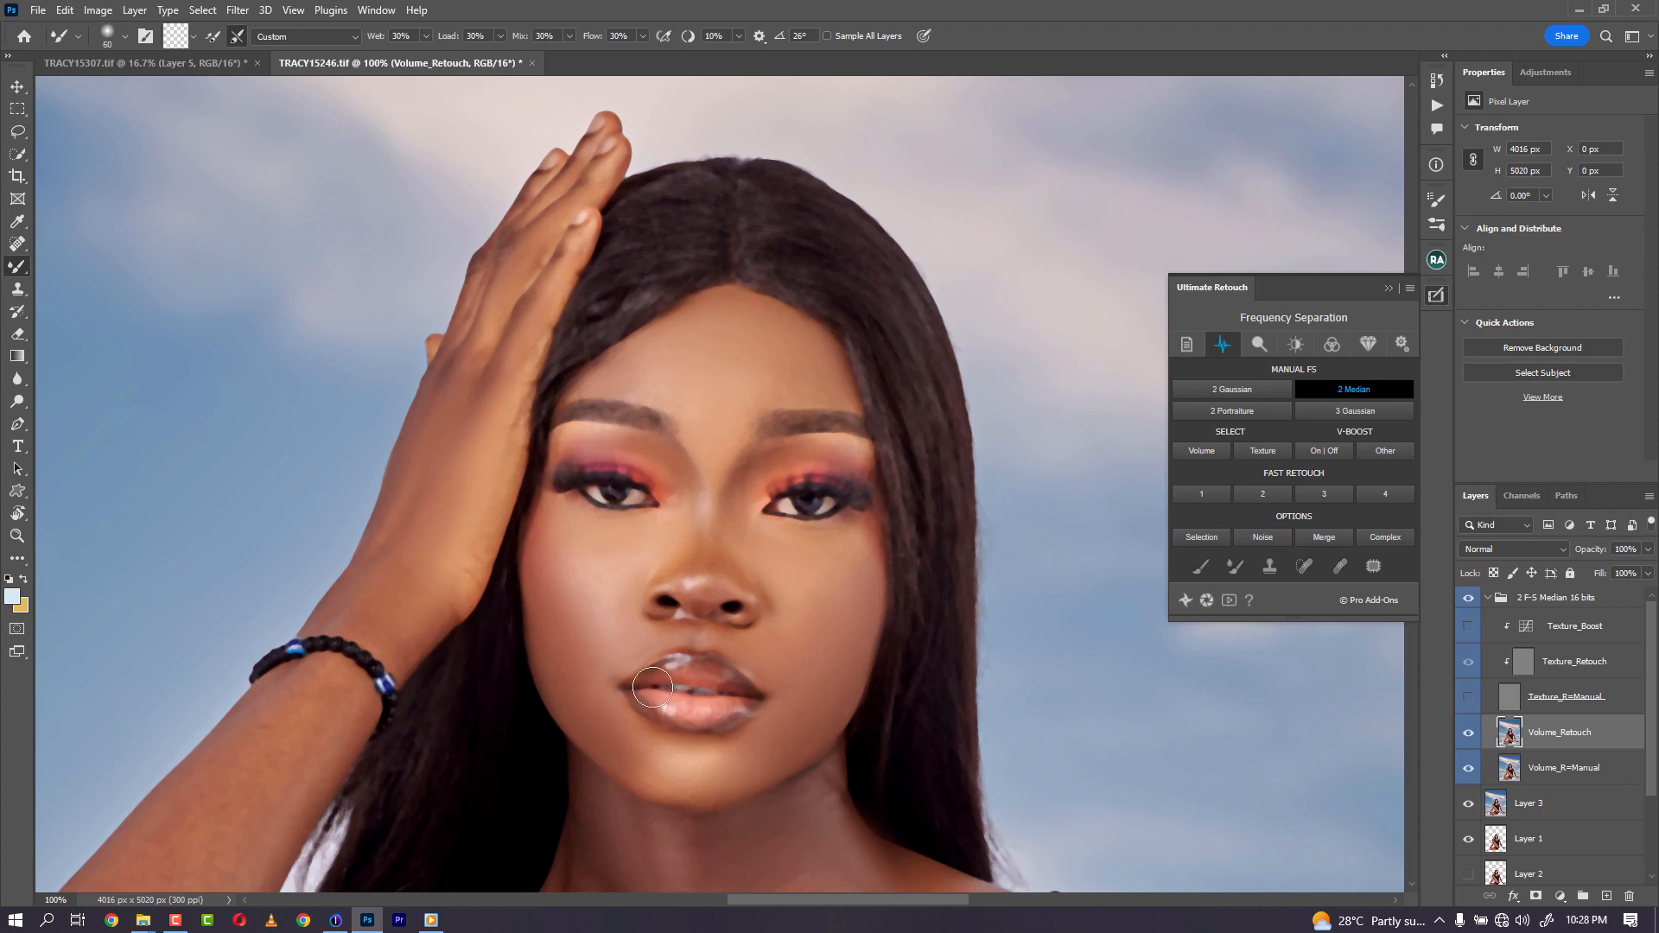
{"action": "mouse_move", "coordinate": [693, 752]}
{"action": "left_mouse_down"}
{"action": "mouse_move", "coordinate": [687, 595]}
{"action": "mouse_move", "coordinate": [726, 200]}
{"action": "left_mouse_up"}
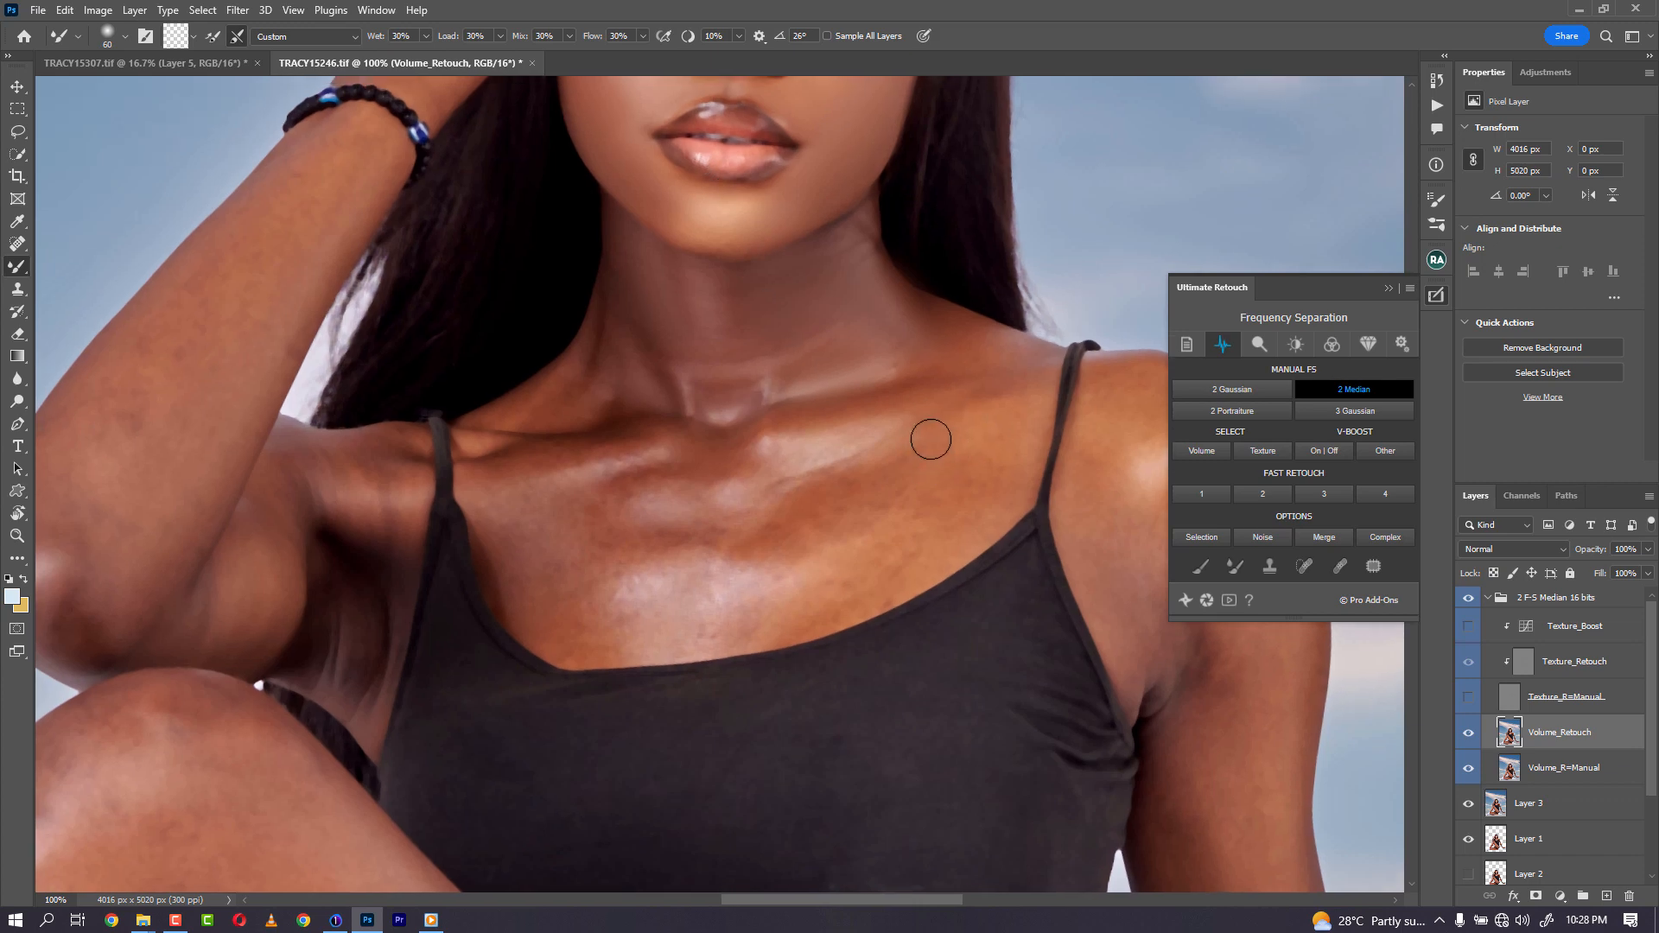
{"action": "key", "text": "bracketright"}
{"action": "key", "text": "bracketright"}
{"action": "key", "text": "bracketright"}
{"action": "key", "text": "bracketright"}
{"action": "mouse_move", "coordinate": [857, 453]}
{"action": "left_mouse_down"}
{"action": "mouse_move", "coordinate": [788, 516]}
{"action": "mouse_move", "coordinate": [882, 497]}
{"action": "mouse_move", "coordinate": [835, 500]}
{"action": "mouse_move", "coordinate": [1010, 433]}
{"action": "mouse_move", "coordinate": [979, 437]}
{"action": "mouse_move", "coordinate": [932, 510]}
{"action": "mouse_move", "coordinate": [958, 480]}
{"action": "mouse_move", "coordinate": [976, 507]}
{"action": "mouse_move", "coordinate": [964, 518]}
{"action": "mouse_move", "coordinate": [749, 620]}
{"action": "mouse_move", "coordinate": [919, 511]}
{"action": "left_mouse_up"}
{"action": "key", "text": "bracketright"}
{"action": "key", "text": "bracketleft"}
{"action": "key", "text": "bracketleft"}
{"action": "key", "text": "bracketright"}
{"action": "key", "text": "bracketright"}
{"action": "key", "text": "bracketleft"}
{"action": "key", "text": "bracketleft"}
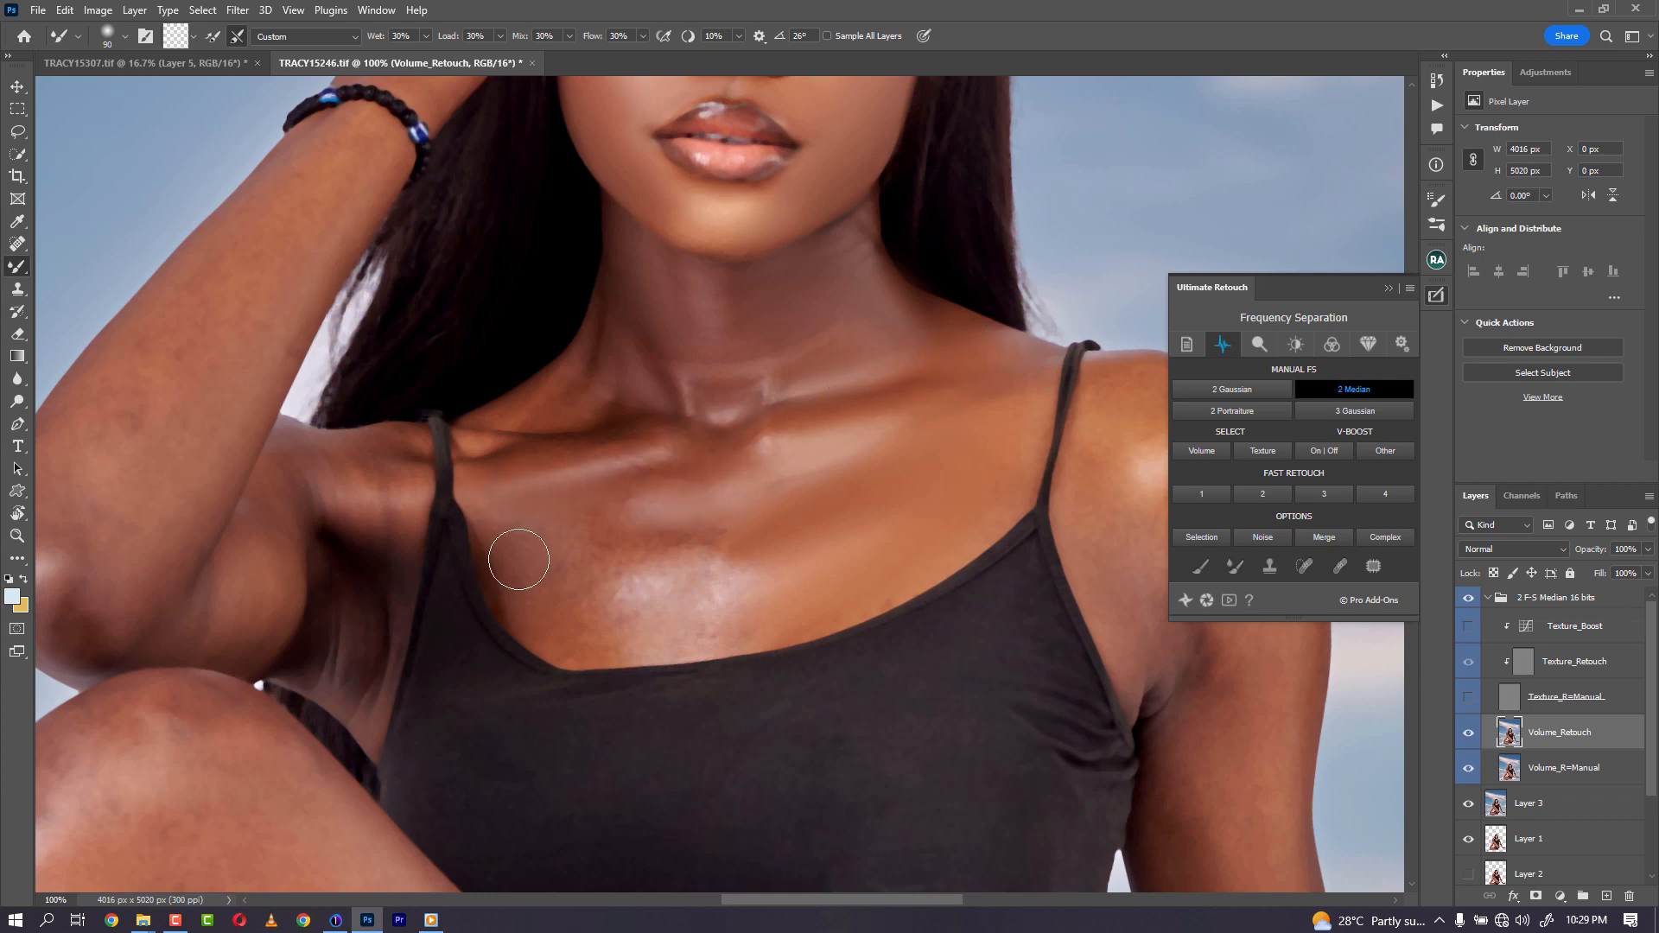
{"action": "key", "text": "bracketright"}
{"action": "key", "text": "bracketright"}
{"action": "key", "text": "bracketright"}
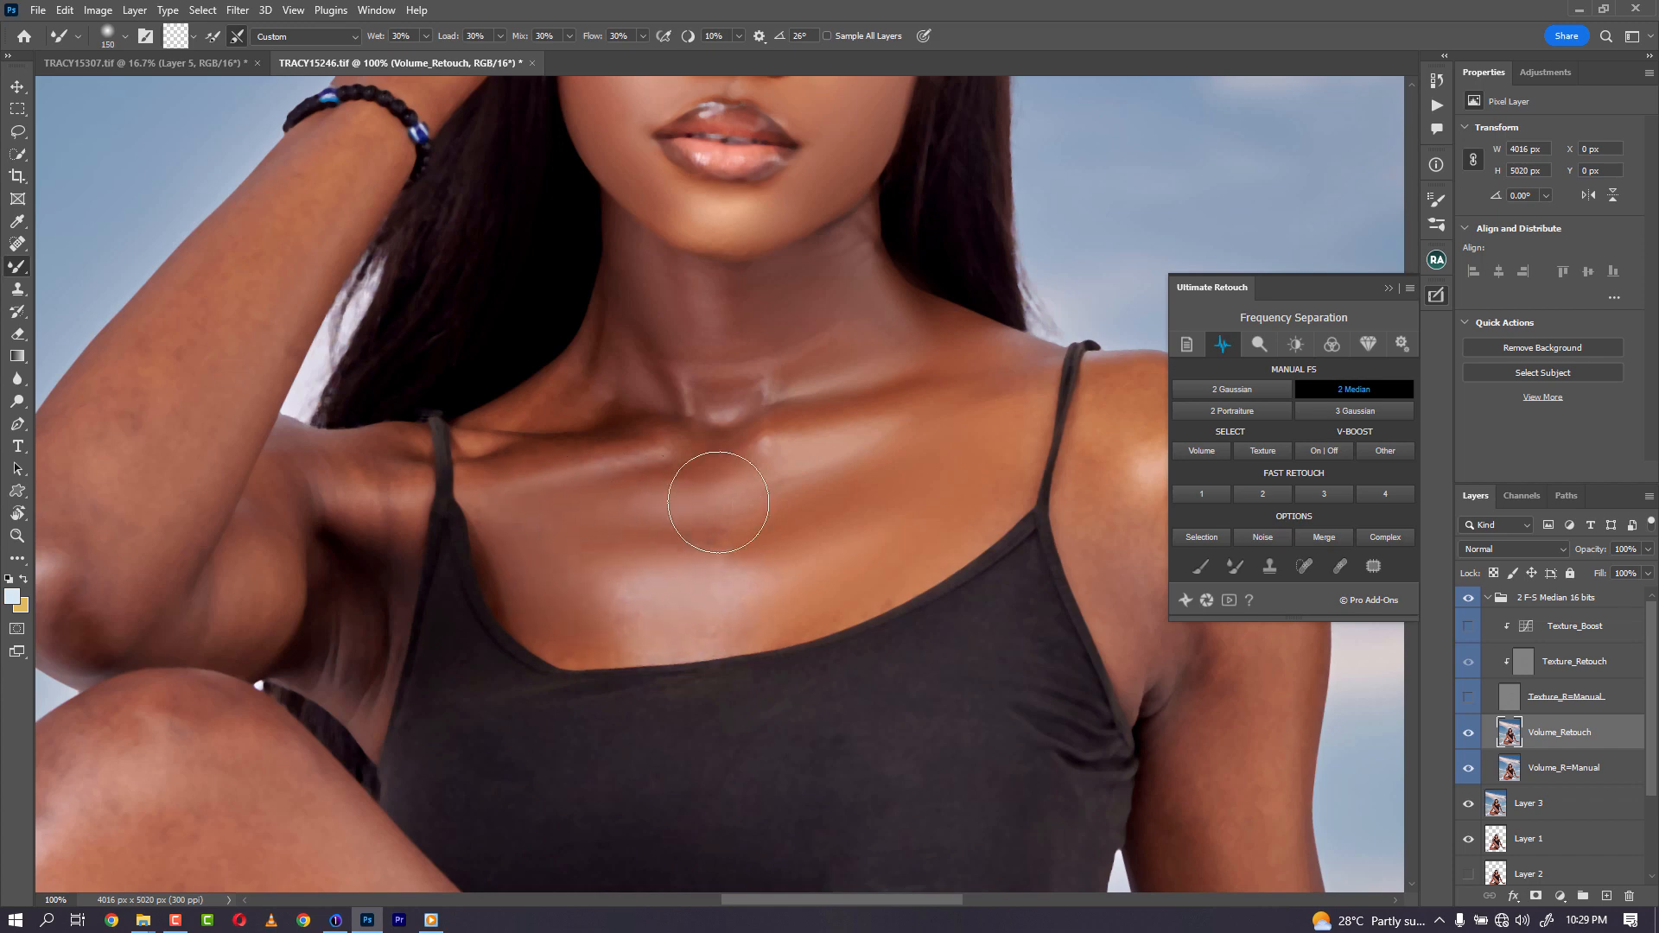
{"action": "key", "text": "bracketleft"}
{"action": "key", "text": "bracketleft"}
{"action": "key", "text": "bracketleft"}
{"action": "key", "text": "bracketleft"}
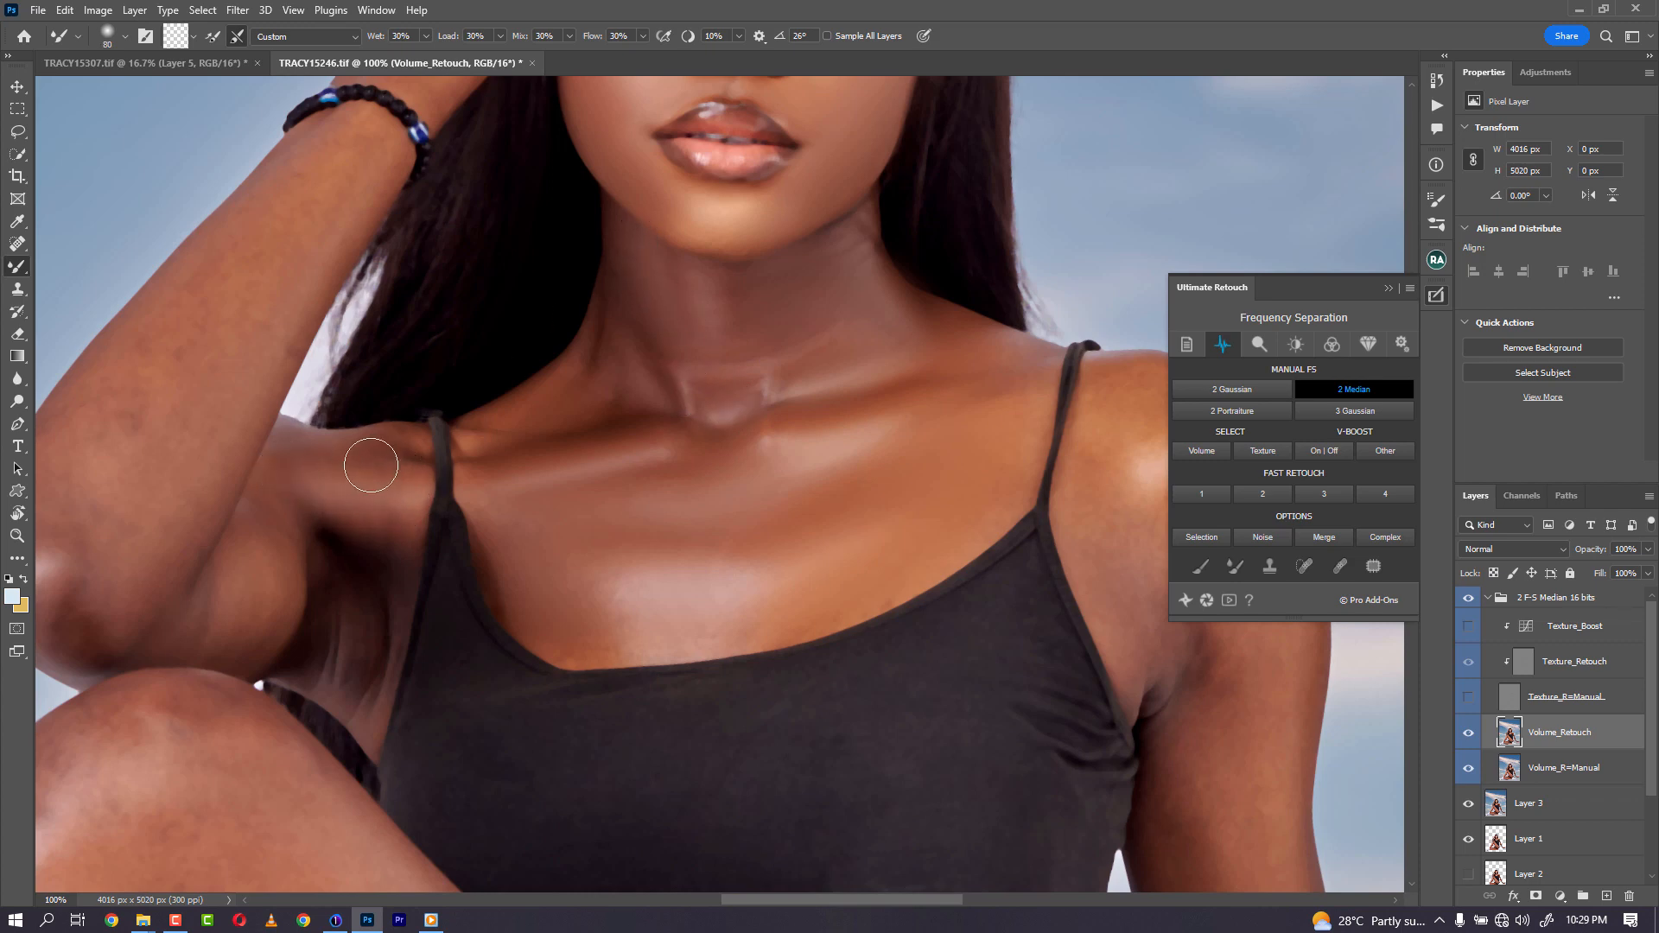
- Blend the skin on the raised arm and underarm with the Mixer Brush at adjusted sizes
{"action": "key", "text": "bracketright"}
{"action": "key", "text": "bracketright"}
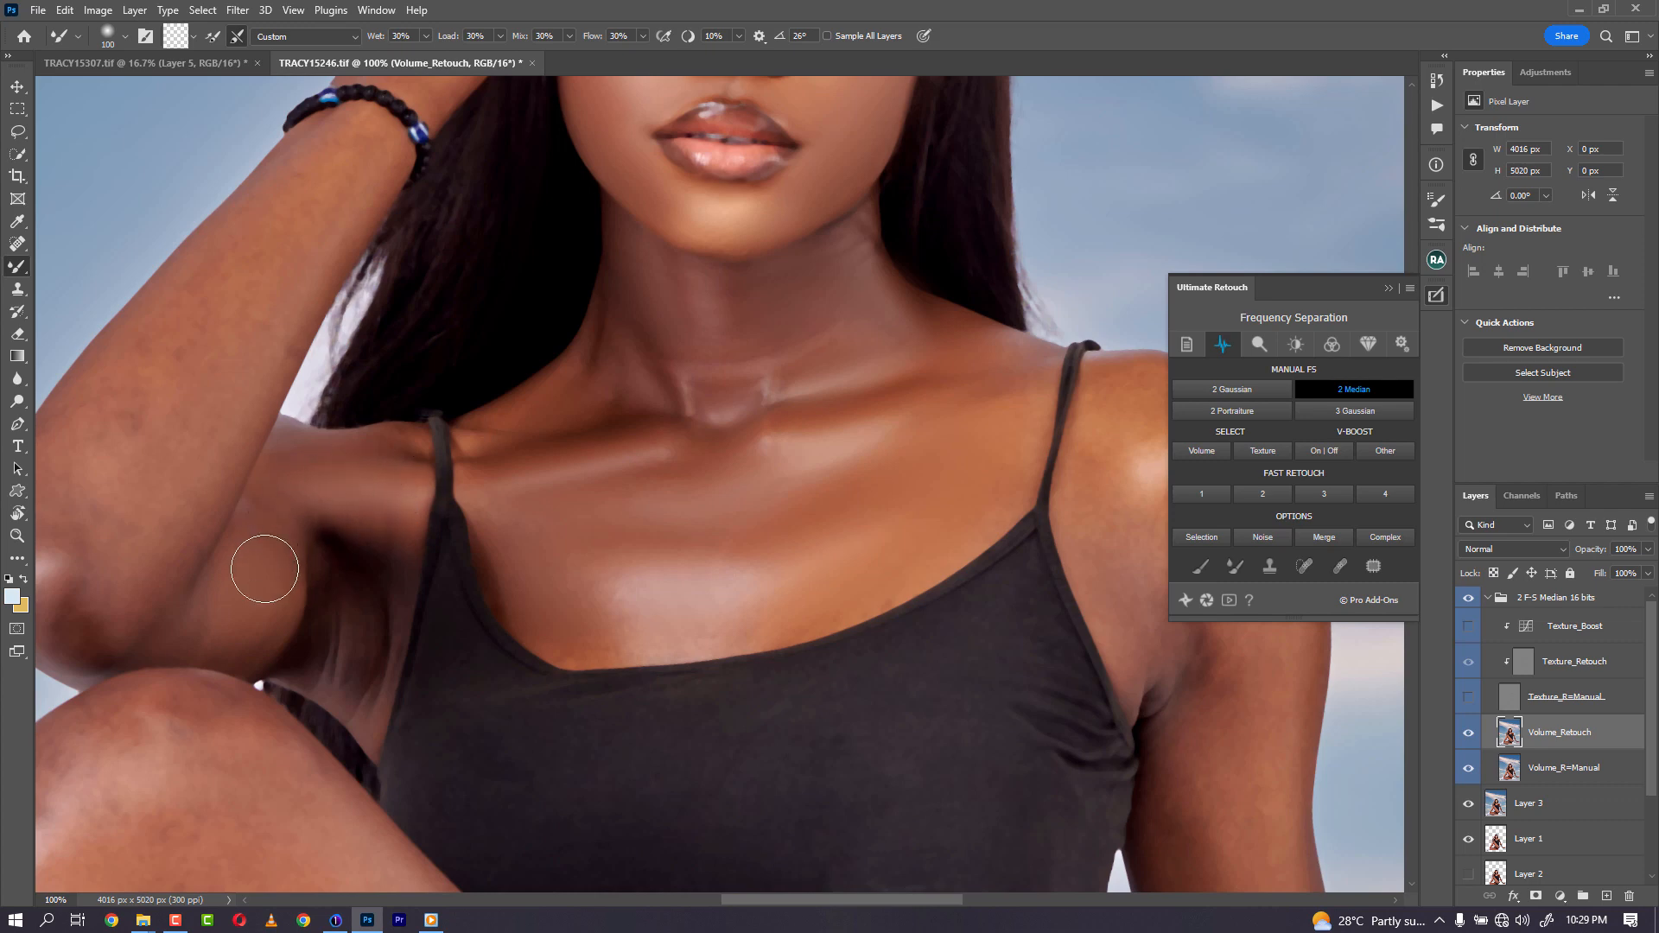
{"action": "key", "text": "bracketright"}
{"action": "key", "text": "bracketright"}
{"action": "key", "text": "bracketleft"}
{"action": "key", "text": "bracketleft"}
{"action": "key", "text": "bracketleft"}
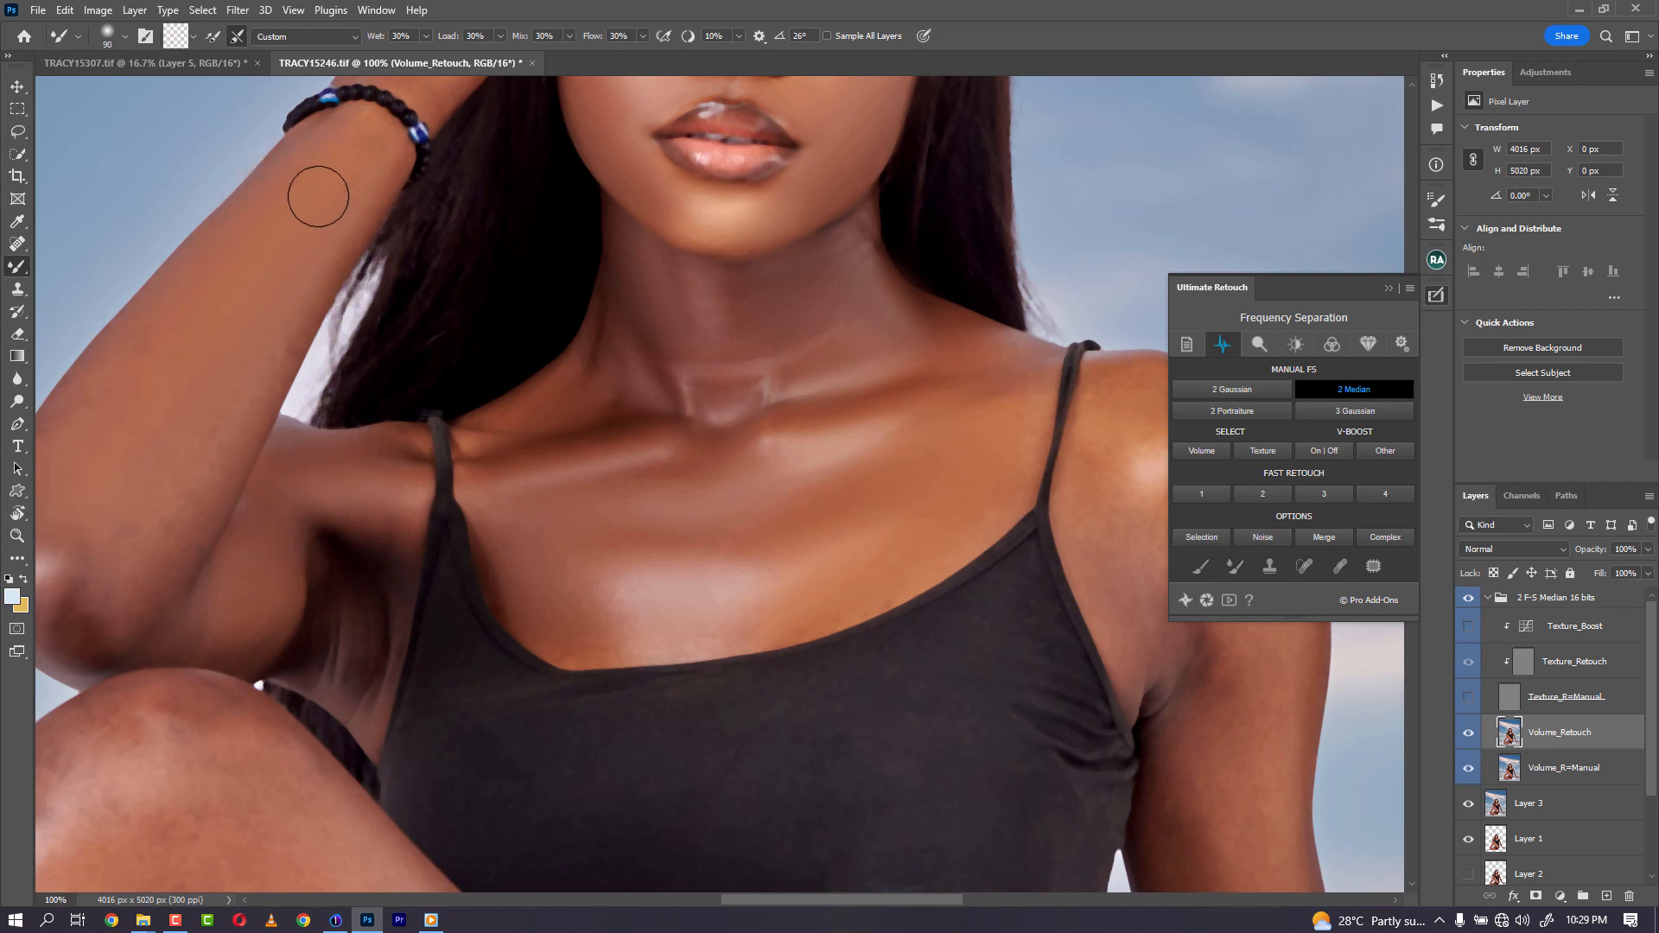
{"action": "key", "text": "bracketright"}
{"action": "key", "text": "bracketright"}
{"action": "key", "text": "bracketright"}
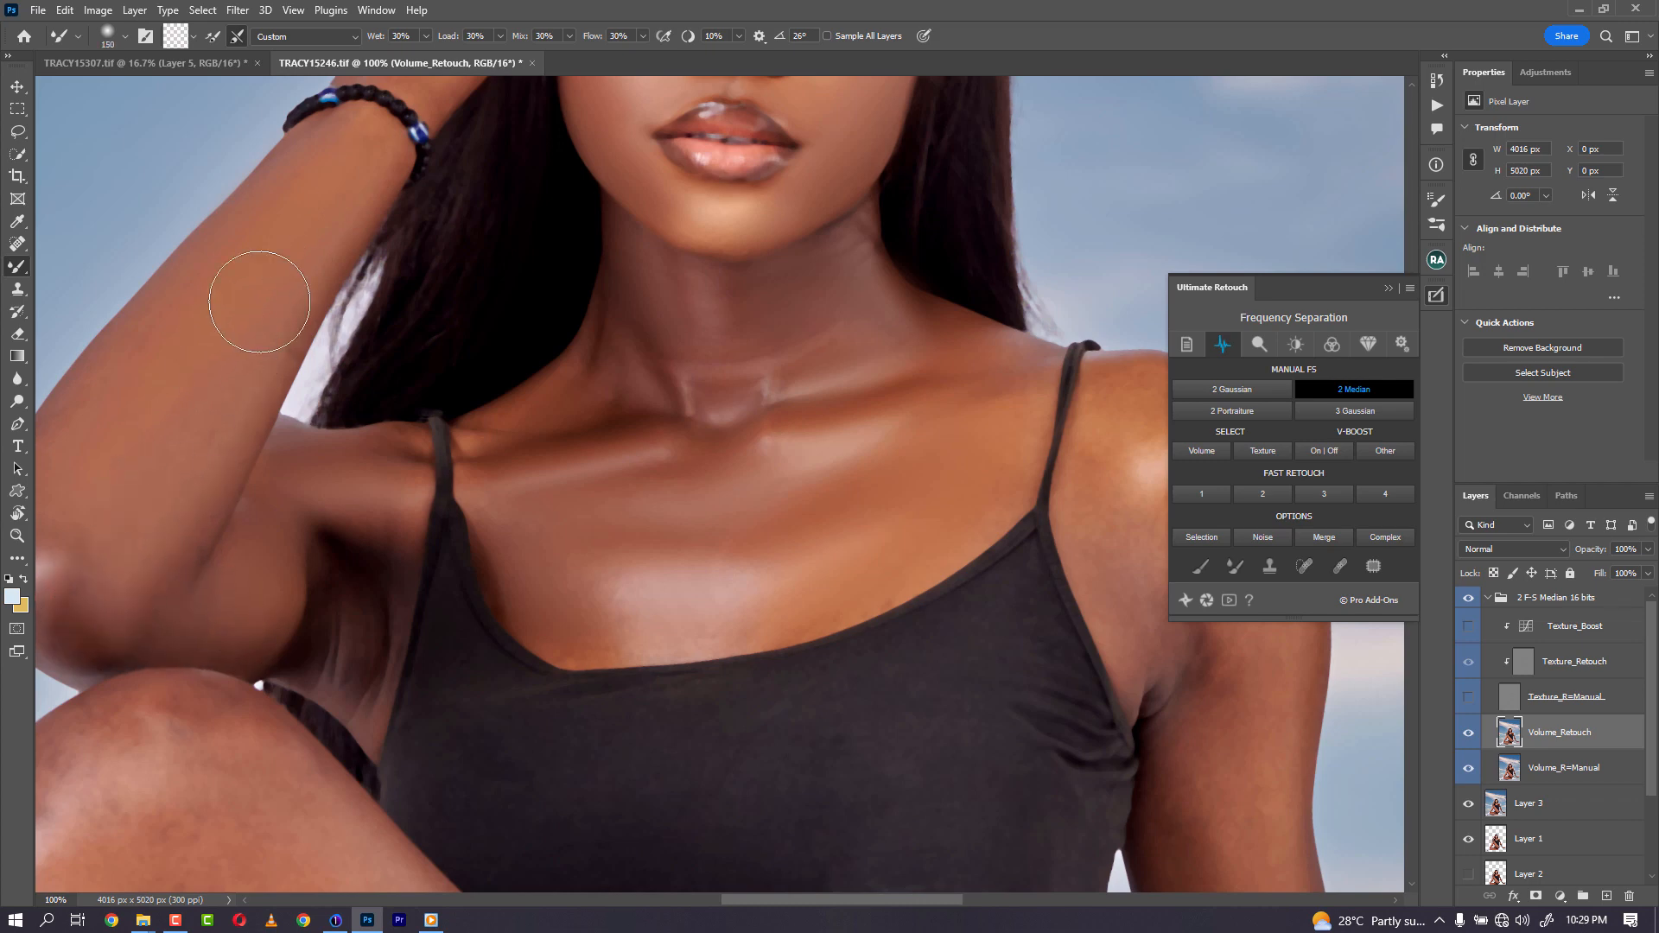
{"action": "key", "text": "bracketleft"}
{"action": "key", "text": "bracketleft"}
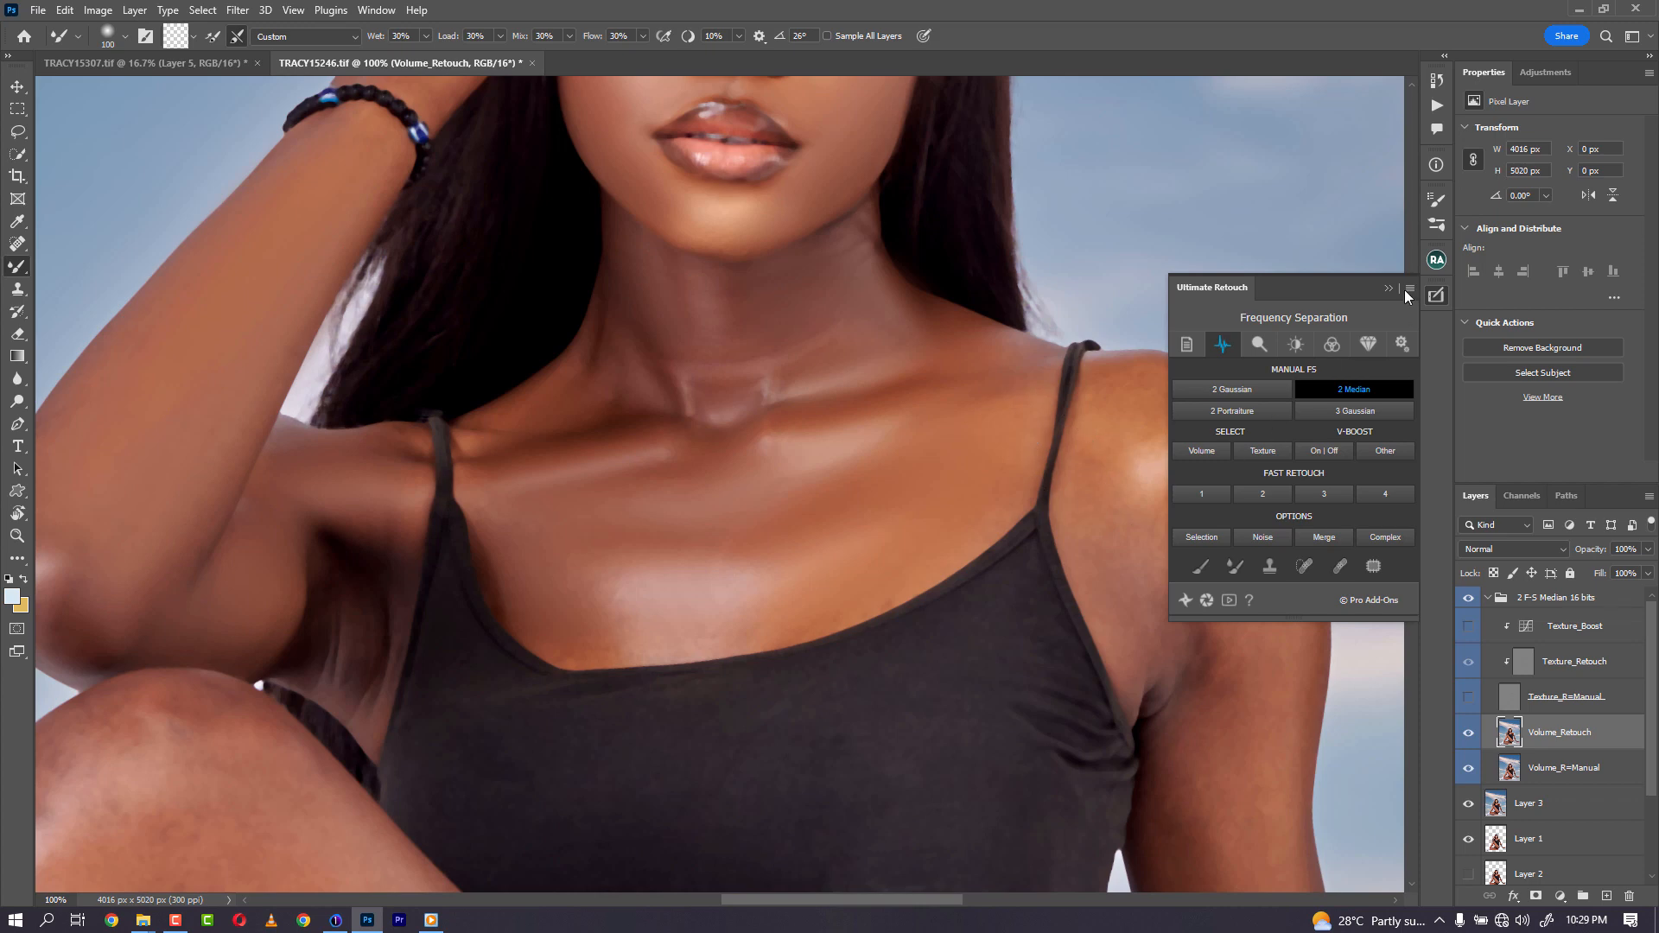
- Collapse the retouch panel and blend the skin on the shoulder beside the strap with the Mixer Brush
{"action": "left_click", "coordinate": [1387, 288]}
{"action": "key", "text": "bracketleft"}
{"action": "key", "text": "bracketleft"}
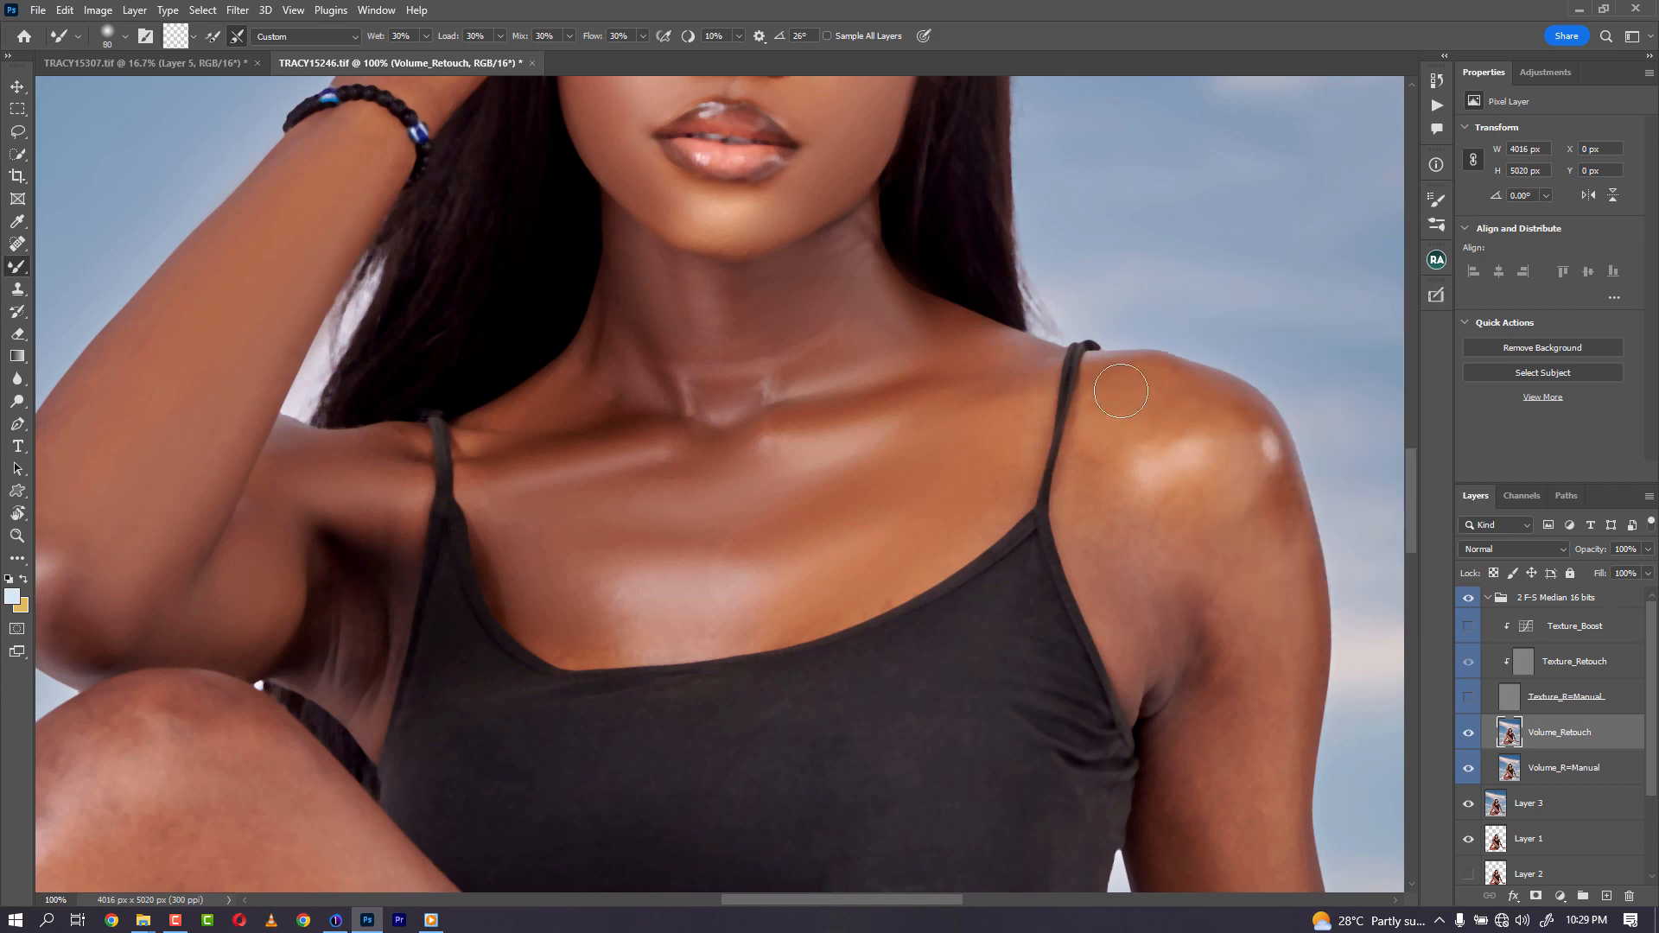
{"action": "key", "text": "bracketright"}
{"action": "mouse_move", "coordinate": [1208, 581]}
{"action": "left_mouse_down"}
{"action": "mouse_move", "coordinate": [1248, 493]}
{"action": "mouse_move", "coordinate": [1219, 652]}
{"action": "mouse_move", "coordinate": [1208, 588]}
{"action": "mouse_move", "coordinate": [1265, 502]}
{"action": "mouse_move", "coordinate": [1281, 637]}
{"action": "mouse_move", "coordinate": [1266, 477]}
{"action": "mouse_move", "coordinate": [1224, 458]}
{"action": "mouse_move", "coordinate": [1185, 401]}
{"action": "mouse_move", "coordinate": [1123, 391]}
{"action": "mouse_move", "coordinate": [1132, 509]}
{"action": "left_mouse_up"}
{"action": "key", "text": "bracketleft"}
{"action": "key", "text": "bracketleft"}
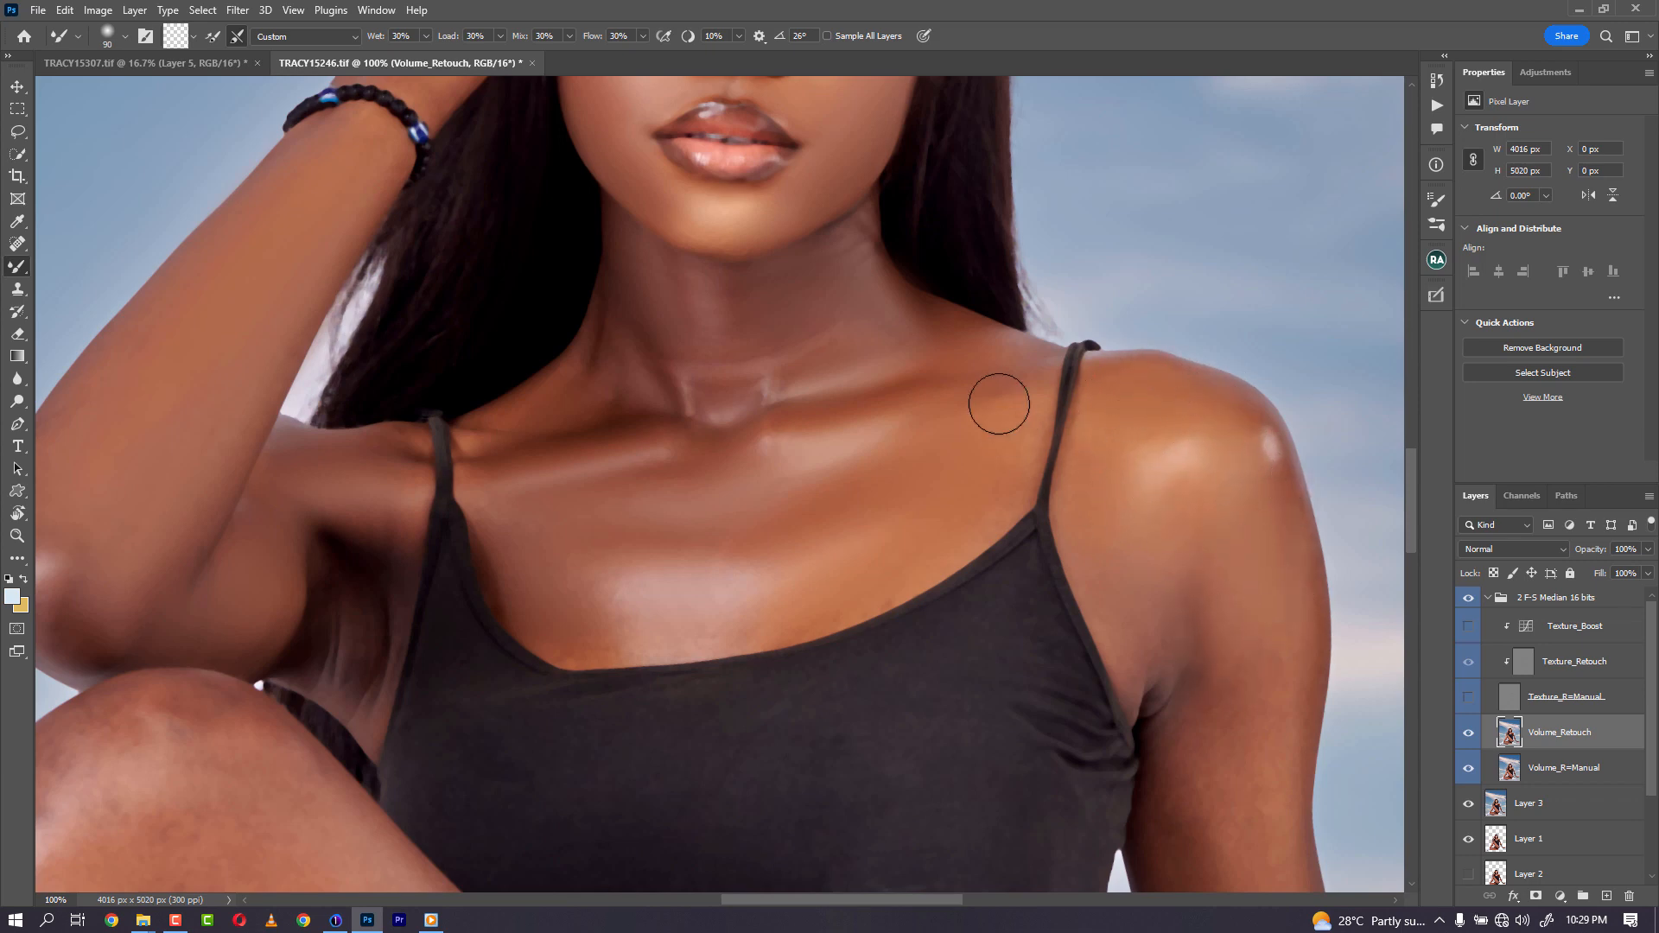
- Blend the chest skin just above the top's neckline with a resized Mixer Brush
{"action": "key", "text": "bracketleft"}
{"action": "key", "text": "bracketleft"}
{"action": "key", "text": "bracketright"}
{"action": "key", "text": "bracketright"}
{"action": "mouse_move", "coordinate": [738, 633]}
{"action": "left_mouse_down"}
{"action": "mouse_move", "coordinate": [696, 597]}
{"action": "mouse_move", "coordinate": [632, 635]}
{"action": "mouse_move", "coordinate": [626, 622]}
{"action": "left_mouse_up"}
{"action": "key", "text": "bracketright"}
{"action": "key", "text": "bracketright"}
{"action": "left_click_drag", "start_coordinate": [164, 550], "coordinate": [481, 330]}
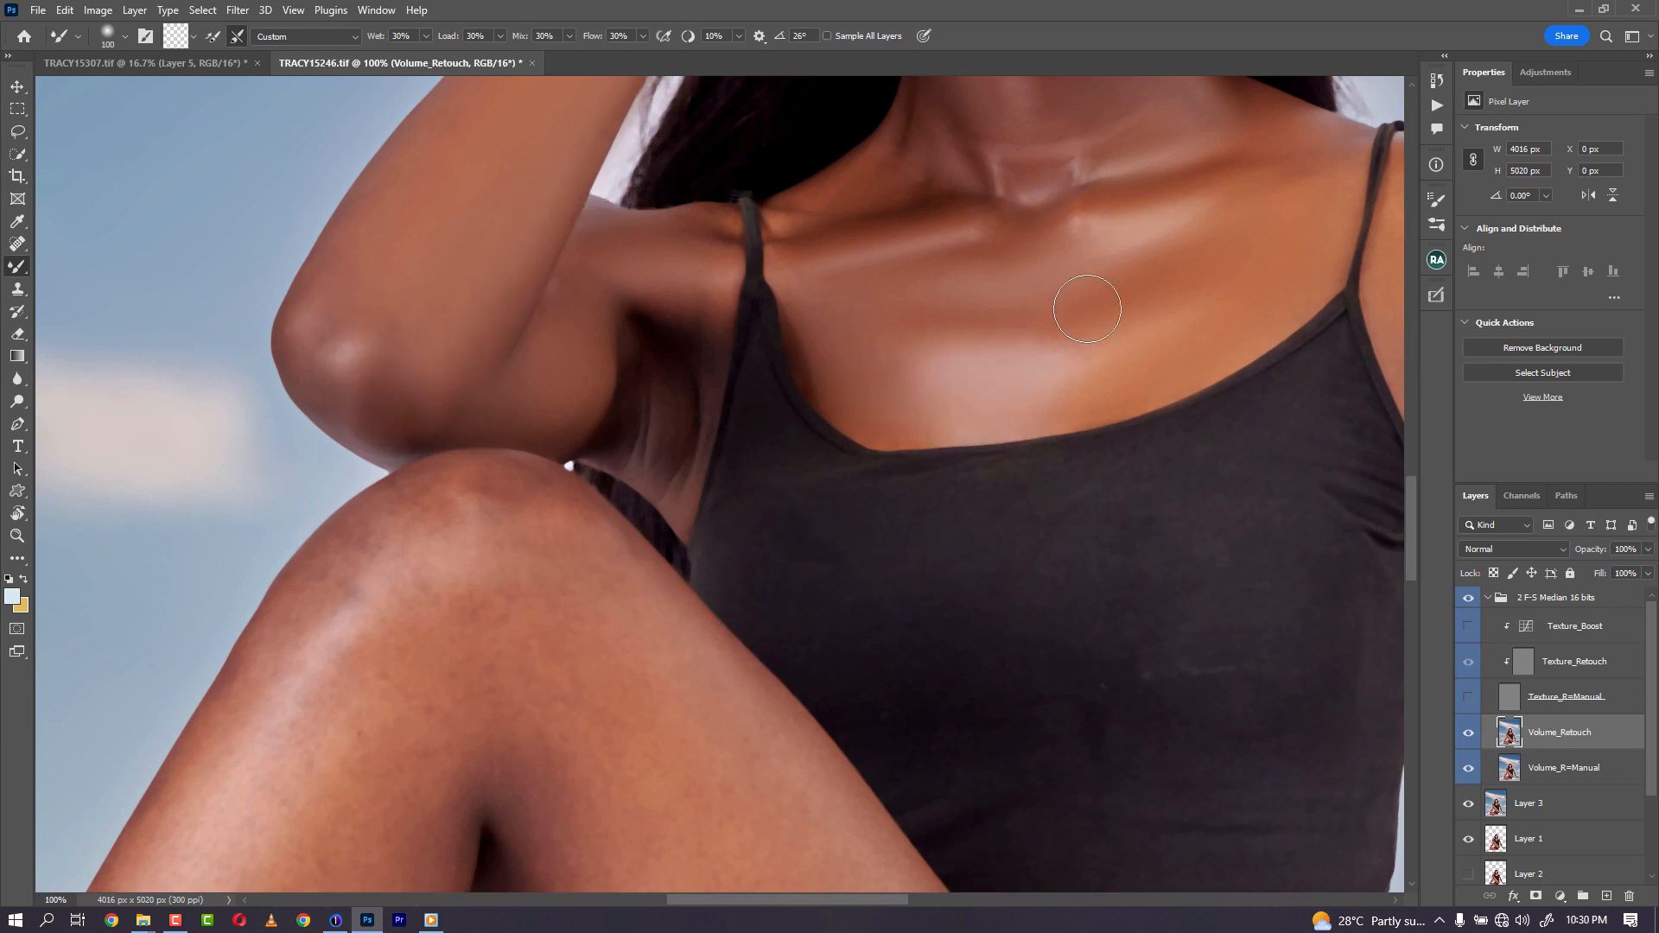
- Blend the skin on the front of the raised thigh with a larger Mixer Brush
{"action": "key", "text": "ctrl+minus"}
{"action": "key", "text": "ctrl+minus"}
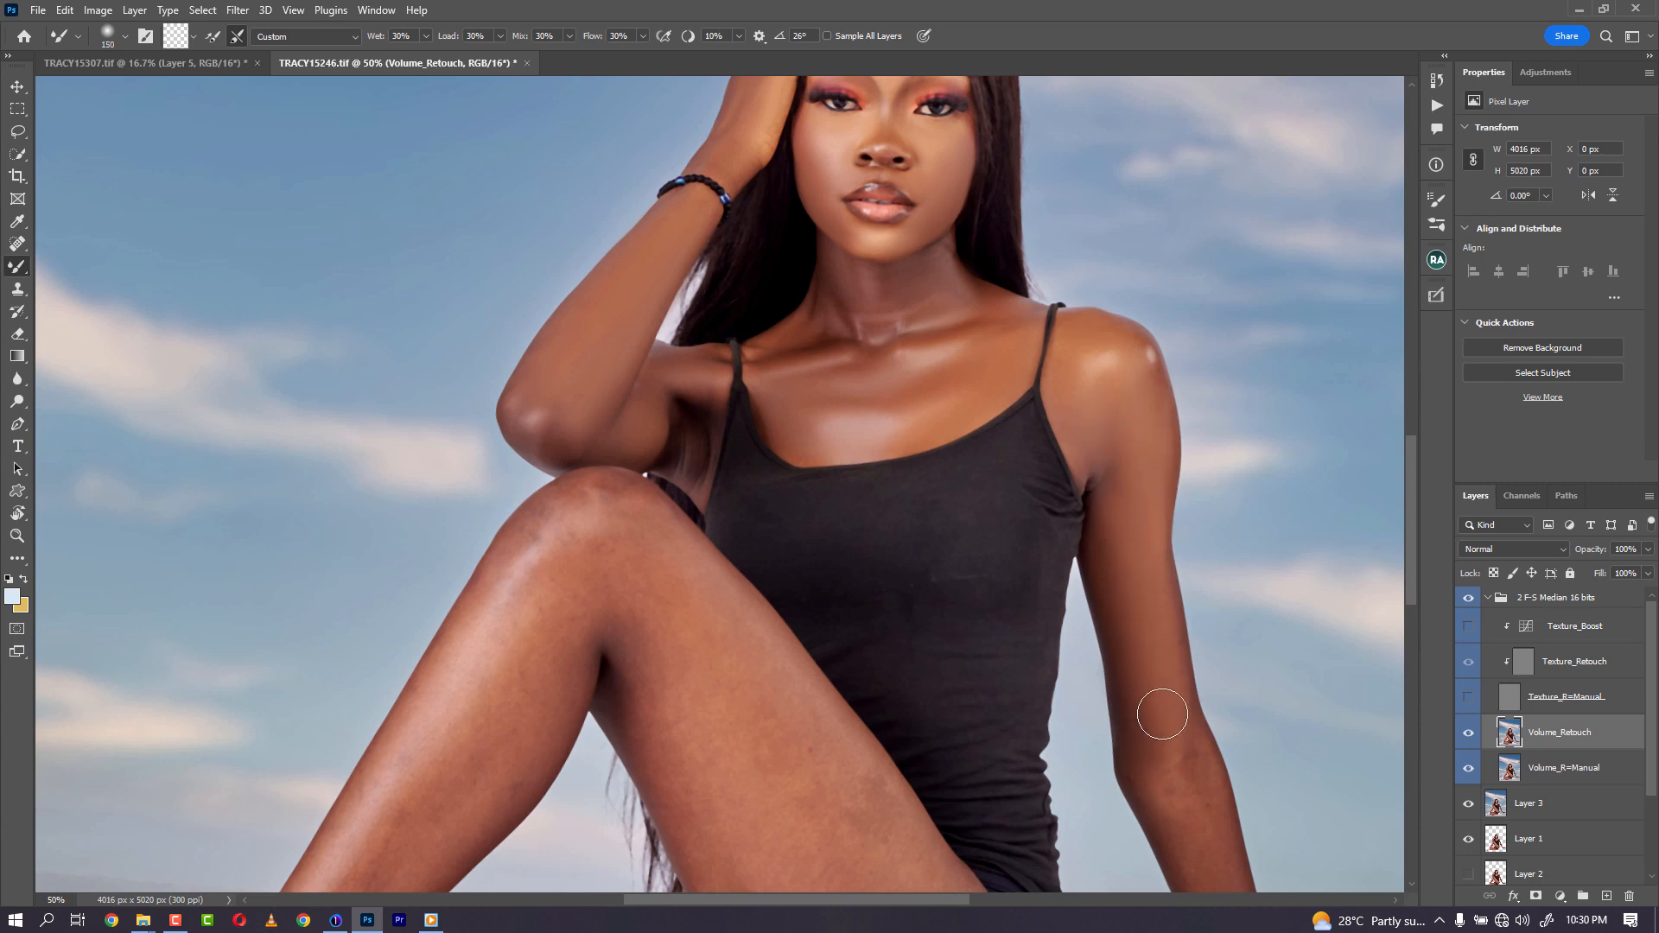
{"action": "left_click_drag", "start_coordinate": [1159, 695], "coordinate": [1026, 352]}
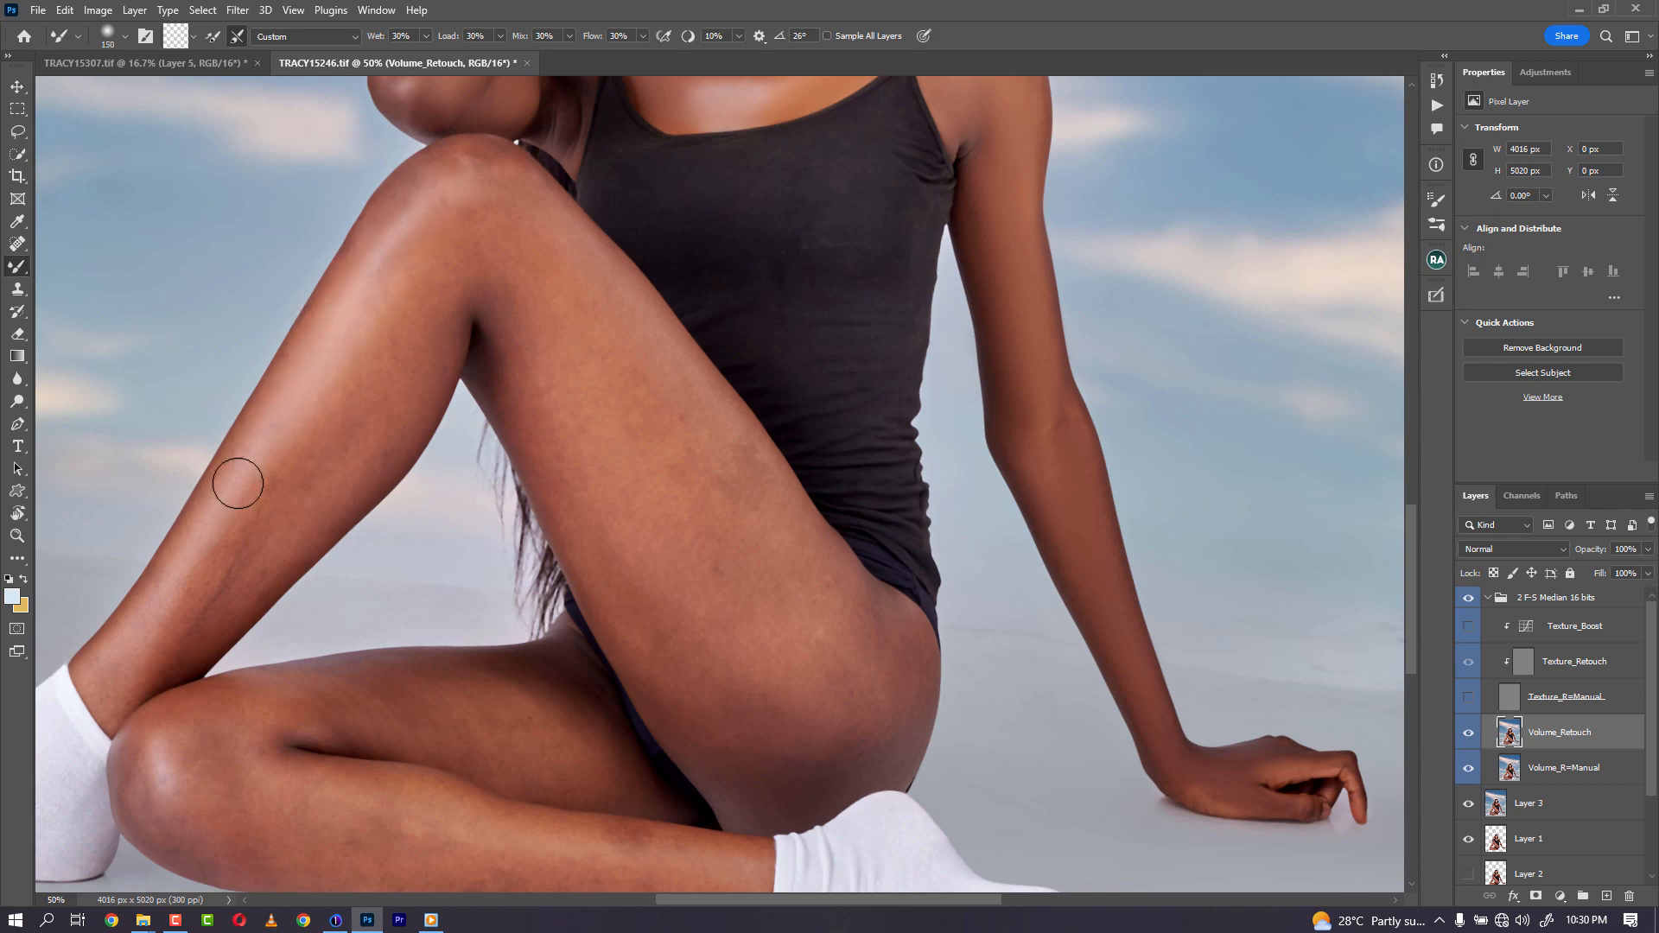
{"action": "key", "text": "bracketright"}
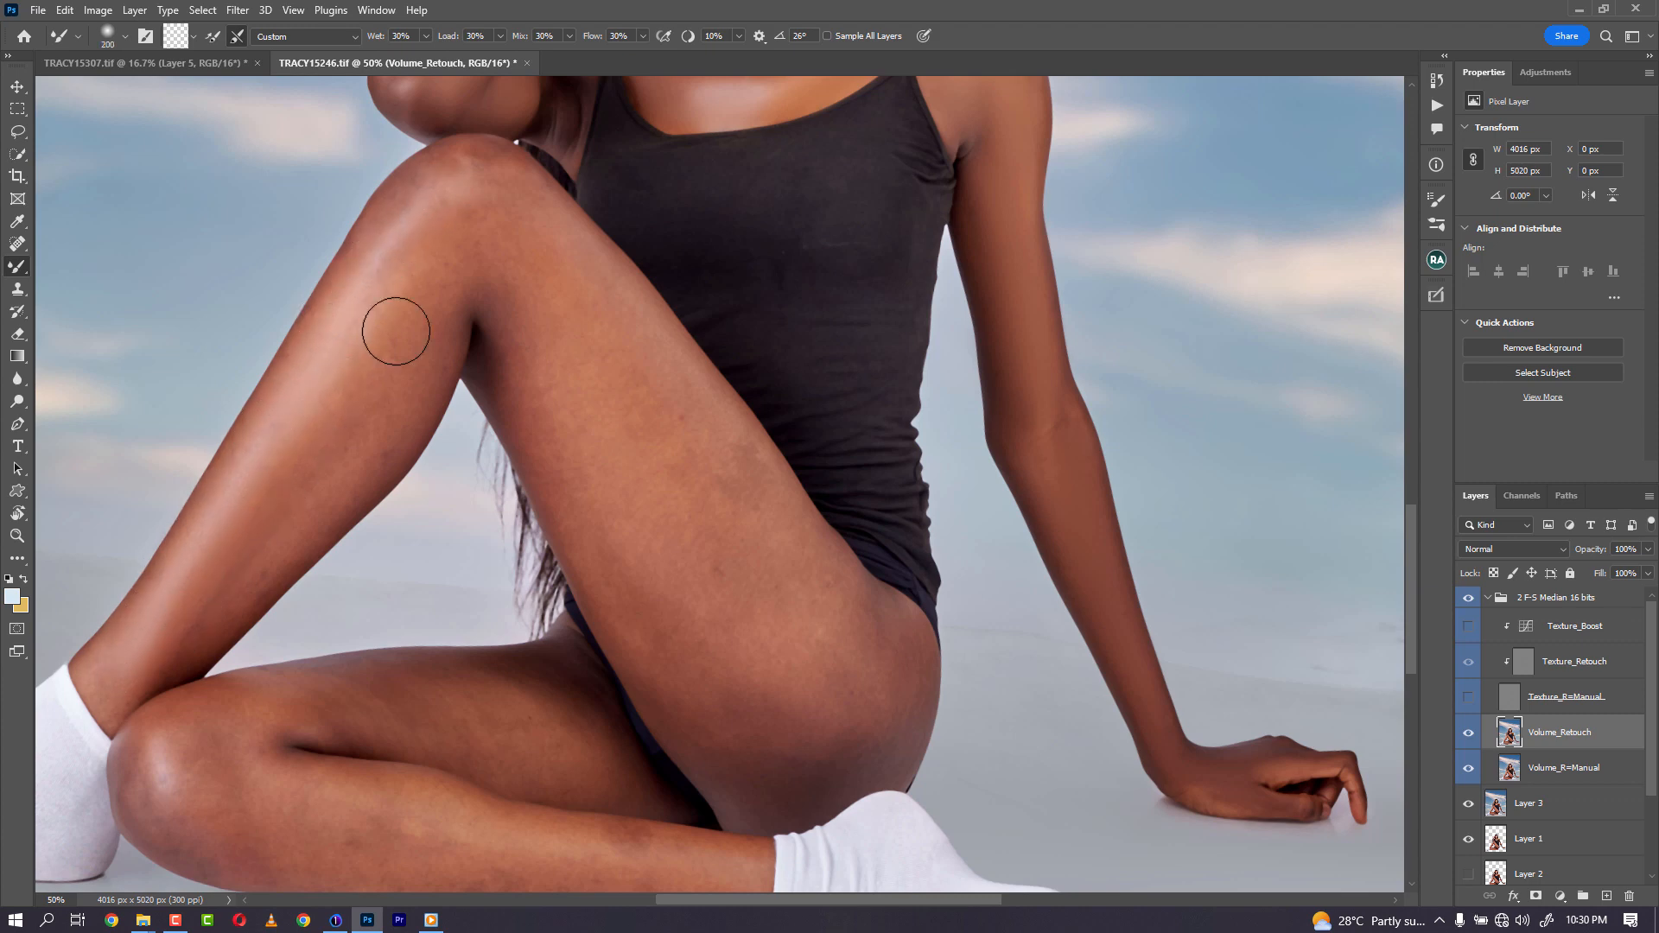
{"action": "key", "text": "bracketleft"}
{"action": "key", "text": "bracketleft"}
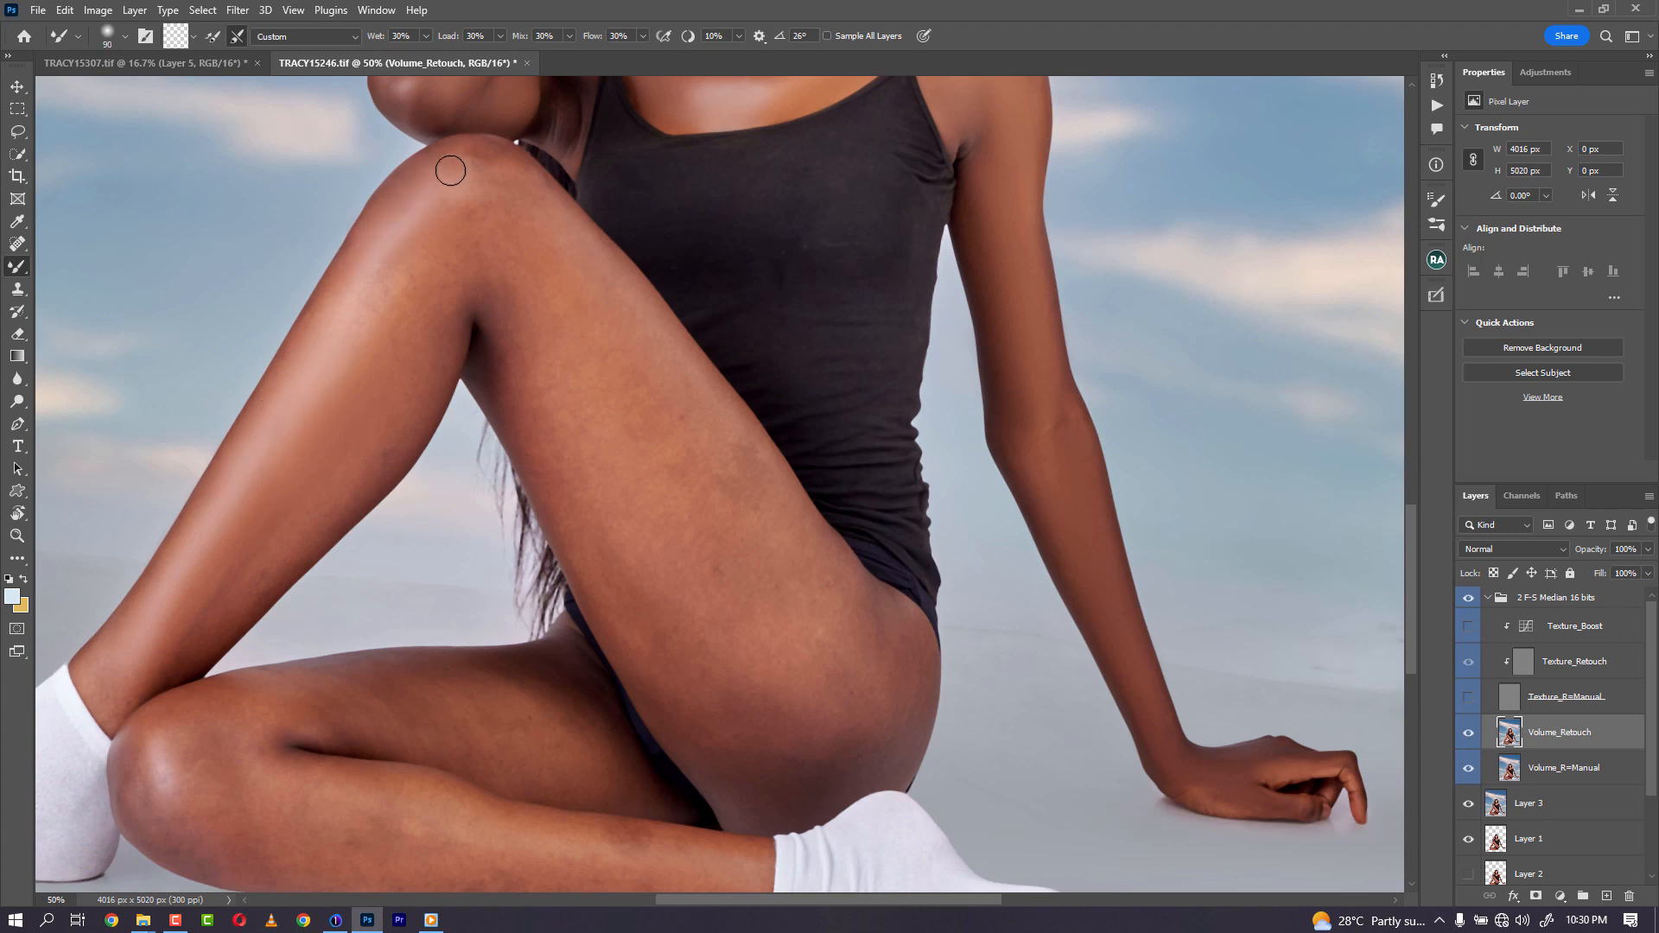
{"action": "key", "text": "bracketright"}
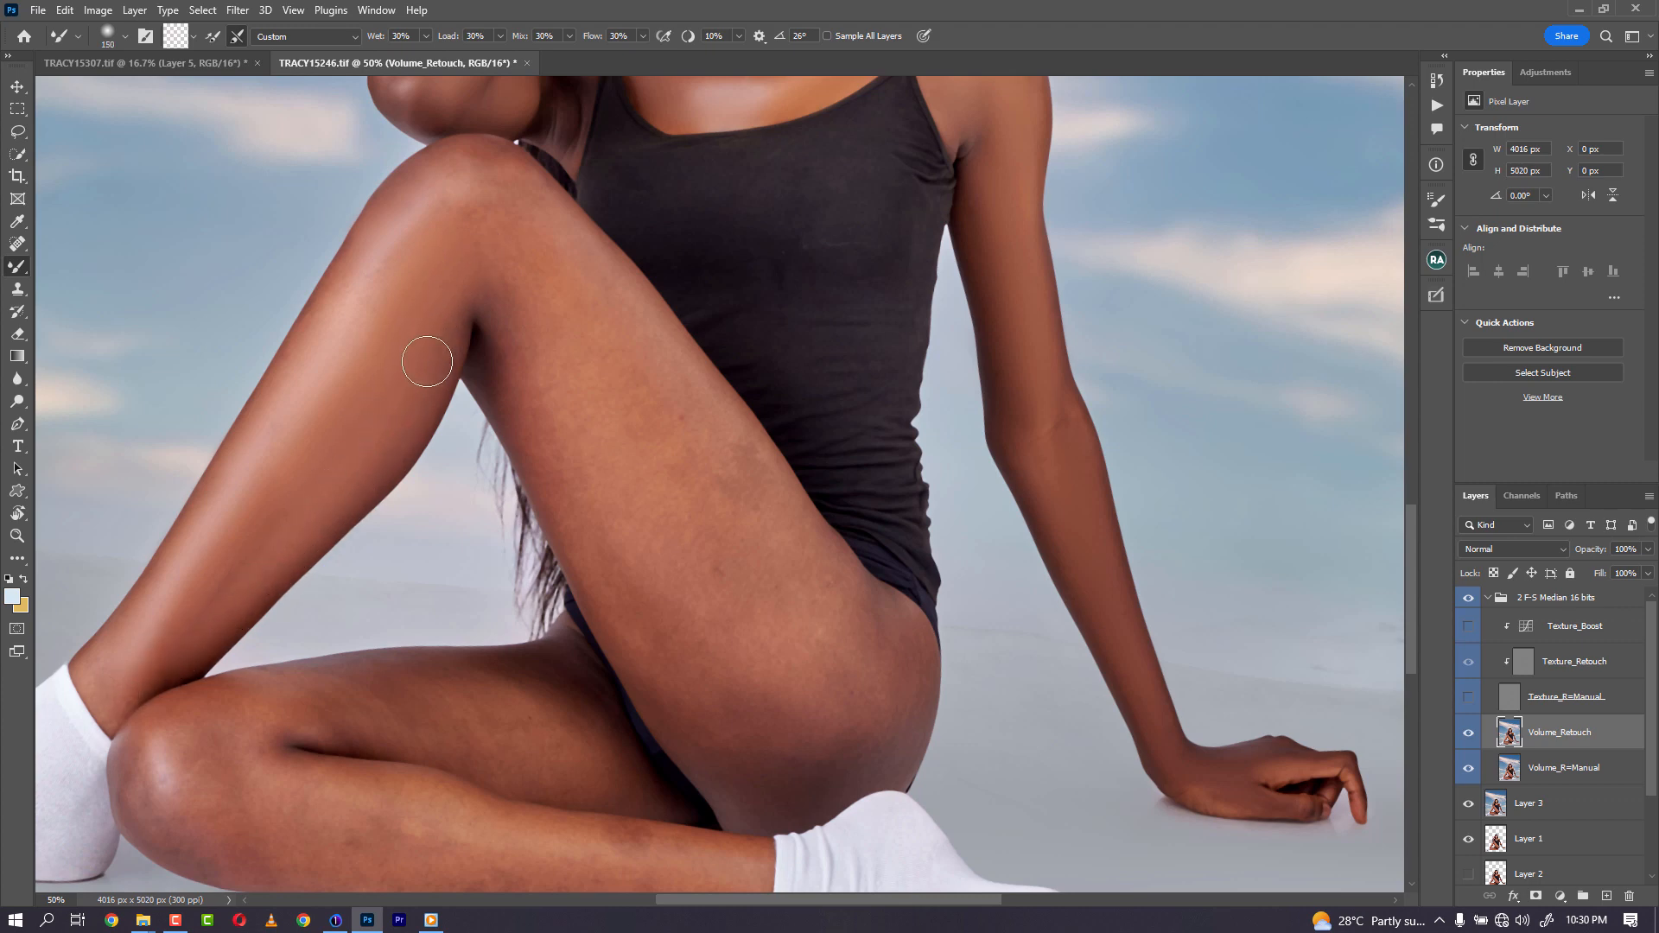
{"action": "key", "text": "bracketright"}
{"action": "key", "text": "bracketright"}
{"action": "key", "text": "bracketleft"}
{"action": "key", "text": "bracketright"}
{"action": "key", "text": "bracketright"}
{"action": "key", "text": "bracketright"}
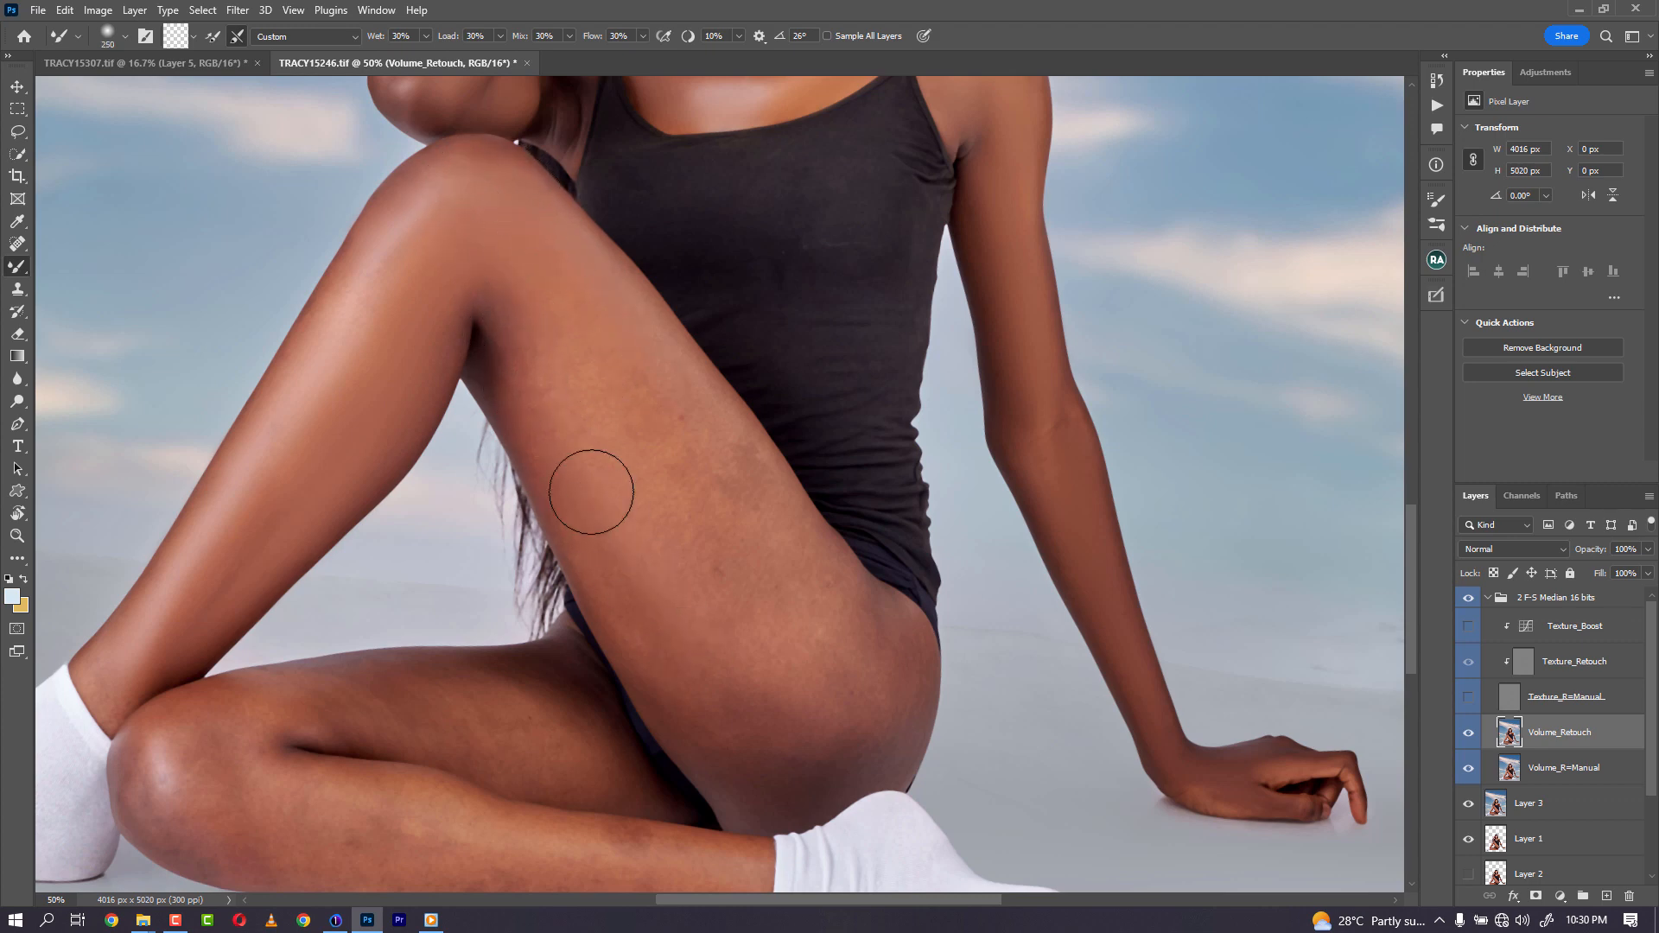
- Blend the skin on the back of the thigh and hip with the Mixer Brush, varying its size
{"action": "key", "text": "bracketright"}
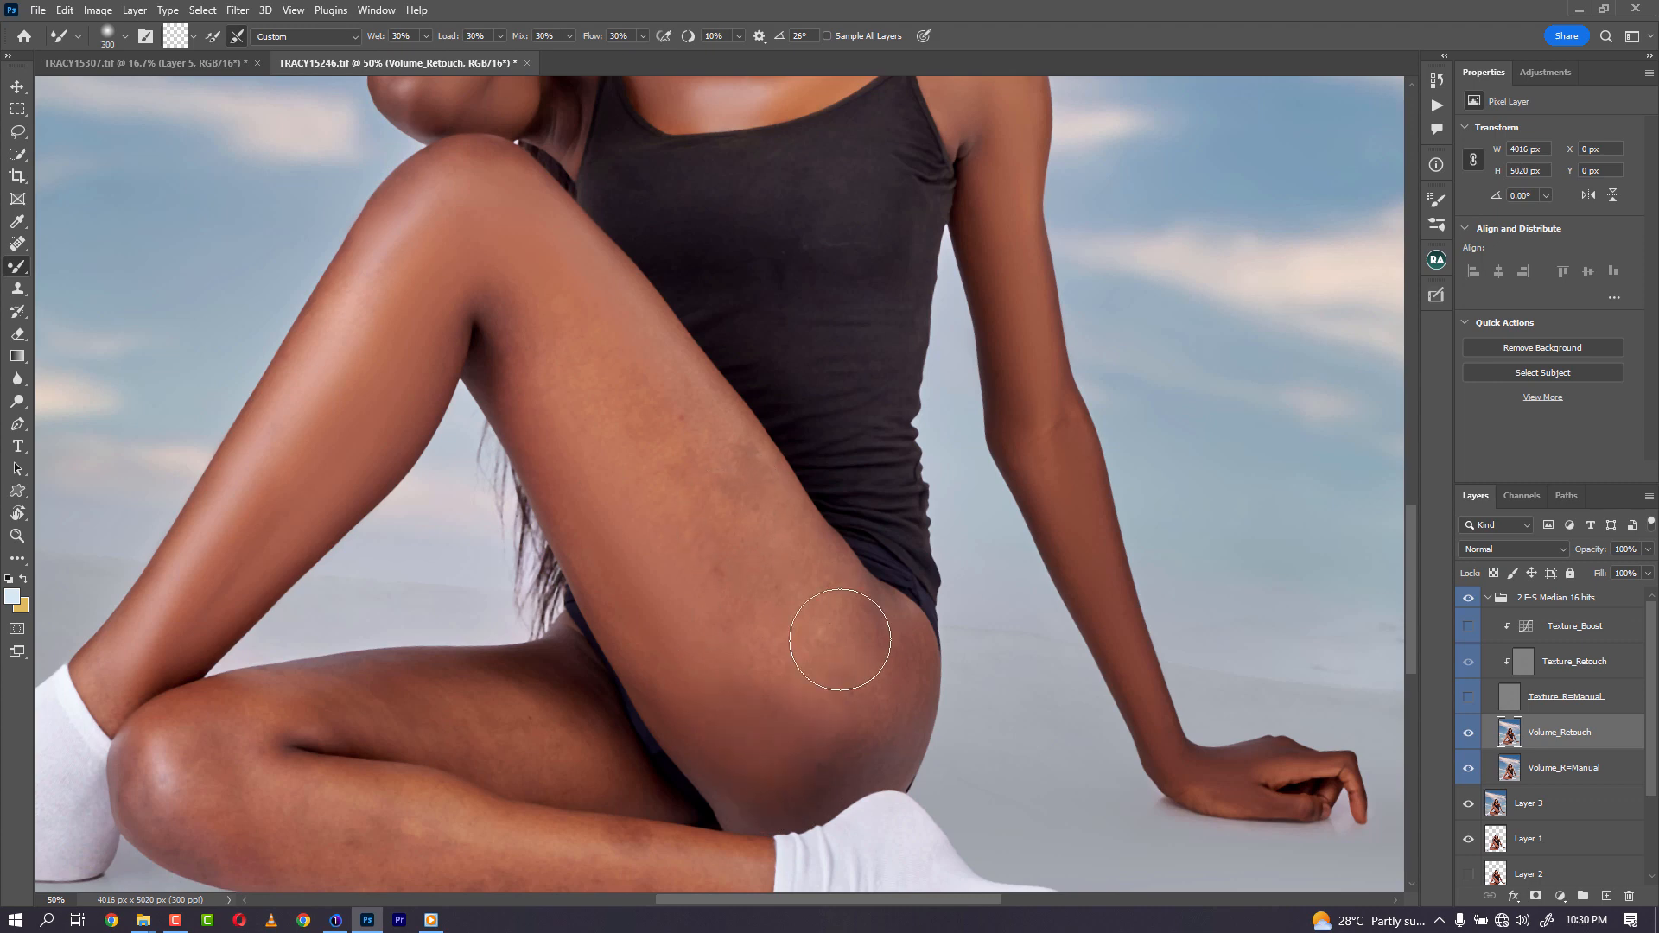
{"action": "key", "text": "bracketleft"}
{"action": "key", "text": "bracketleft"}
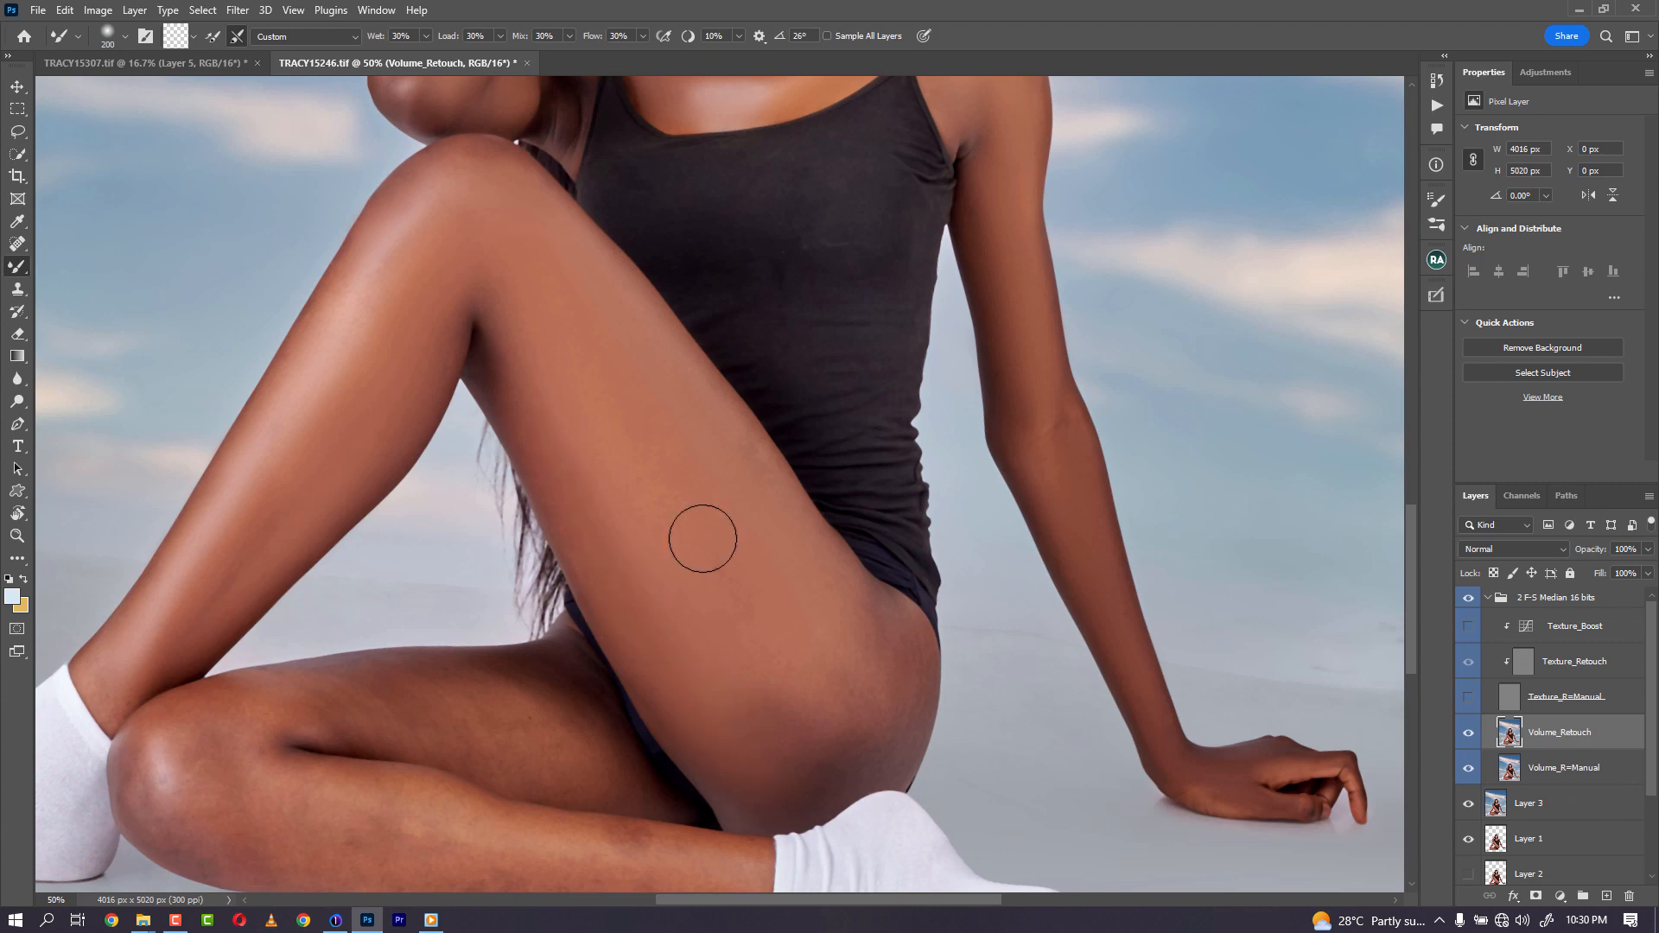
{"action": "key", "text": "bracketright"}
{"action": "key", "text": "bracketleft"}
{"action": "key", "text": "bracketleft"}
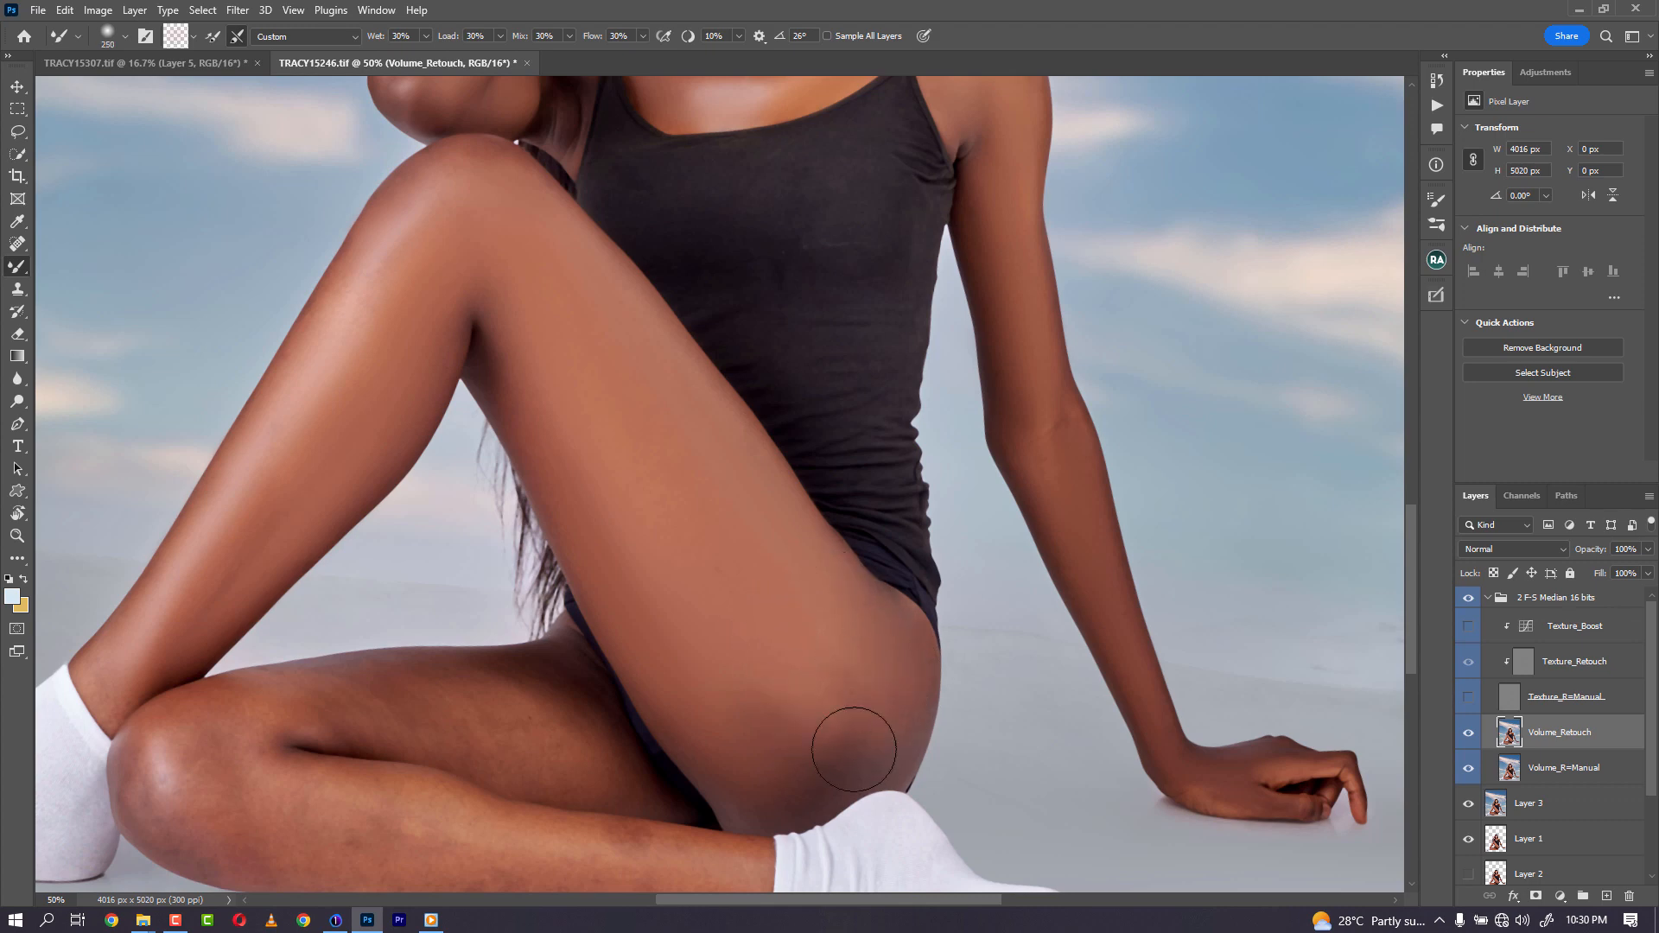
{"action": "key", "text": "bracketright"}
{"action": "key", "text": "bracketright"}
{"action": "key", "text": "bracketleft"}
{"action": "key", "text": "bracketleft"}
{"action": "key", "text": "bracketleft"}
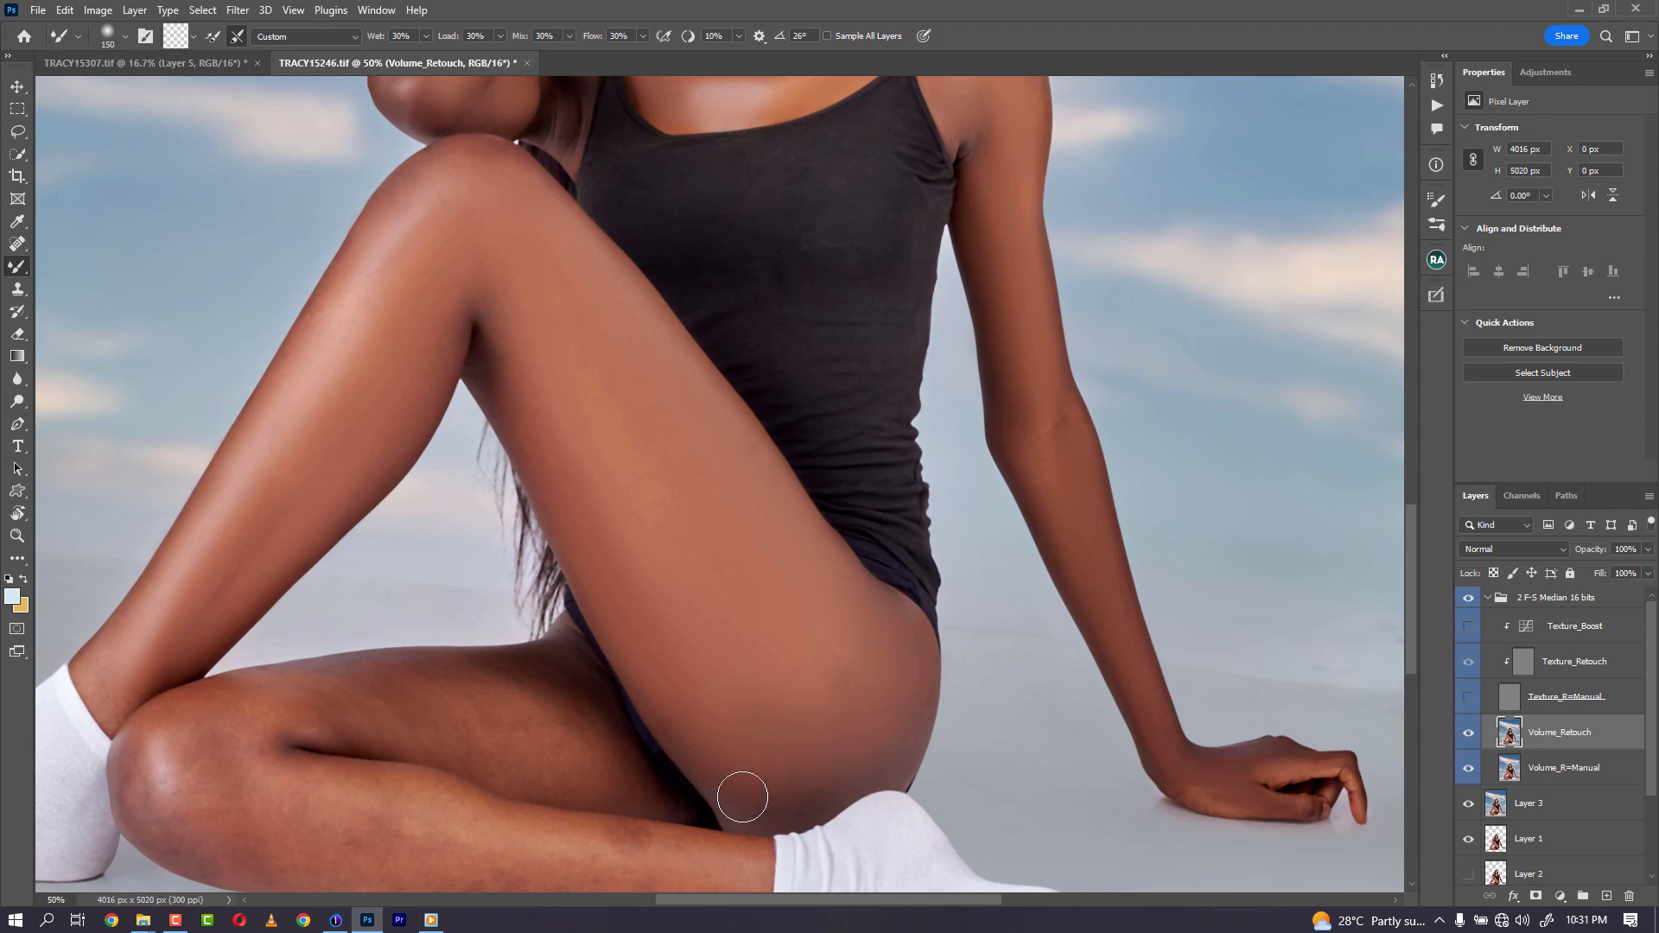
{"action": "key", "text": "bracketright"}
{"action": "key", "text": "bracketright"}
{"action": "key", "text": "bracketleft"}
{"action": "key", "text": "bracketleft"}
- Blend the skin along the lower leg, knee and calf with the Mixer Brush
{"action": "left_click_drag", "start_coordinate": [650, 622], "coordinate": [878, 459]}
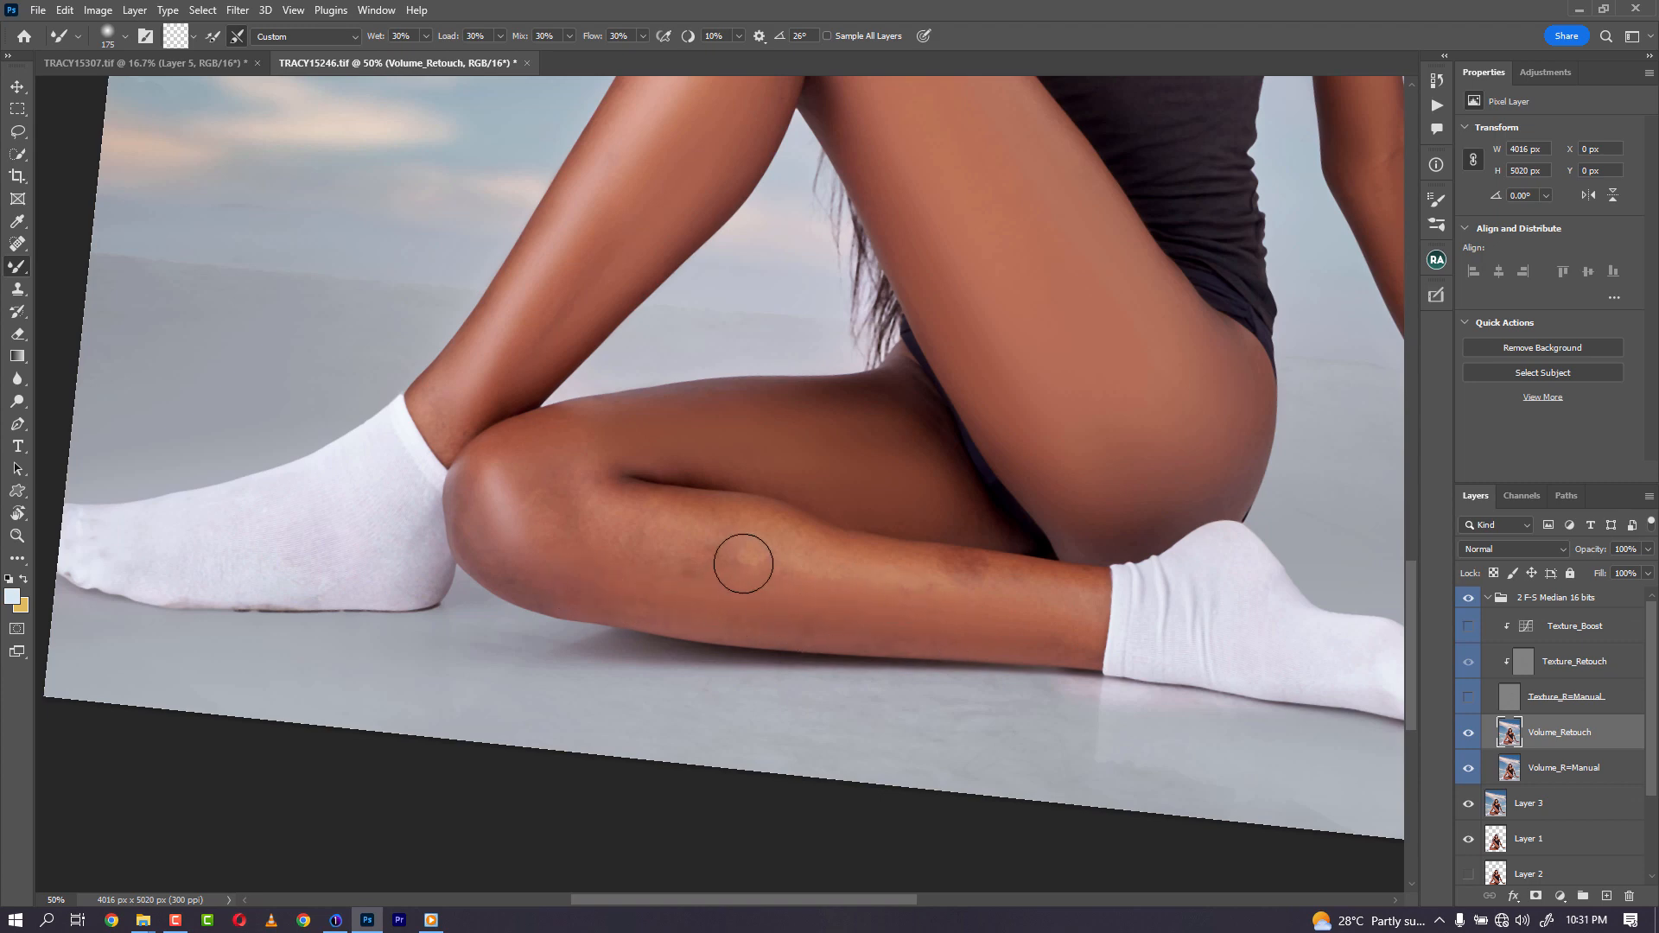
{"action": "mouse_move", "coordinate": [1067, 588]}
{"action": "left_mouse_down"}
{"action": "mouse_move", "coordinate": [870, 576]}
{"action": "mouse_move", "coordinate": [1057, 595]}
{"action": "mouse_move", "coordinate": [925, 598]}
{"action": "mouse_move", "coordinate": [819, 552]}
{"action": "mouse_move", "coordinate": [664, 546]}
{"action": "mouse_move", "coordinate": [793, 567]}
{"action": "mouse_move", "coordinate": [592, 524]}
{"action": "mouse_move", "coordinate": [551, 465]}
{"action": "left_mouse_up"}
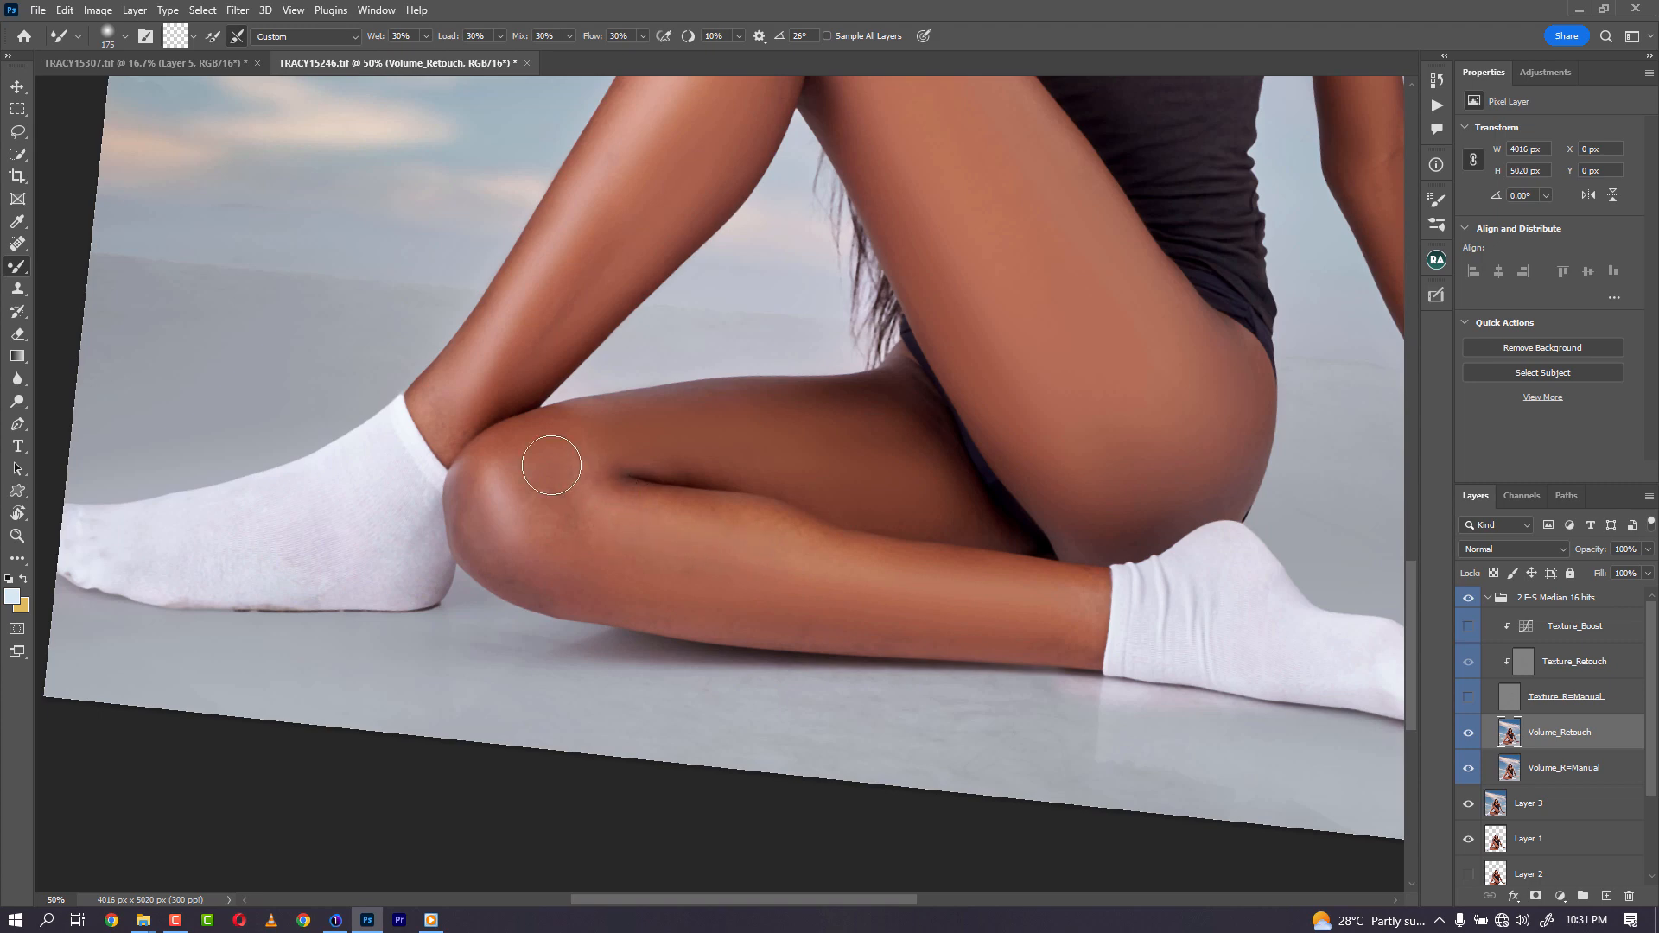
{"action": "mouse_move", "coordinate": [715, 510]}
{"action": "left_mouse_down"}
{"action": "mouse_move", "coordinate": [867, 574]}
{"action": "mouse_move", "coordinate": [644, 544]}
{"action": "mouse_move", "coordinate": [572, 460]}
{"action": "mouse_move", "coordinate": [599, 541]}
{"action": "mouse_move", "coordinate": [571, 557]}
{"action": "left_mouse_up"}
{"action": "mouse_move", "coordinate": [744, 593]}
{"action": "left_mouse_down"}
{"action": "mouse_move", "coordinate": [915, 631]}
{"action": "mouse_move", "coordinate": [825, 623]}
{"action": "mouse_move", "coordinate": [1011, 643]}
{"action": "mouse_move", "coordinate": [1041, 640]}
{"action": "mouse_move", "coordinate": [1026, 633]}
{"action": "mouse_move", "coordinate": [1050, 604]}
{"action": "mouse_move", "coordinate": [1083, 598]}
{"action": "mouse_move", "coordinate": [993, 601]}
{"action": "mouse_move", "coordinate": [832, 570]}
{"action": "mouse_move", "coordinate": [1037, 593]}
{"action": "mouse_move", "coordinate": [761, 581]}
{"action": "mouse_move", "coordinate": [595, 553]}
{"action": "mouse_move", "coordinate": [580, 584]}
{"action": "mouse_move", "coordinate": [497, 554]}
{"action": "mouse_move", "coordinate": [477, 504]}
{"action": "mouse_move", "coordinate": [533, 466]}
{"action": "mouse_move", "coordinate": [531, 339]}
{"action": "left_mouse_up"}
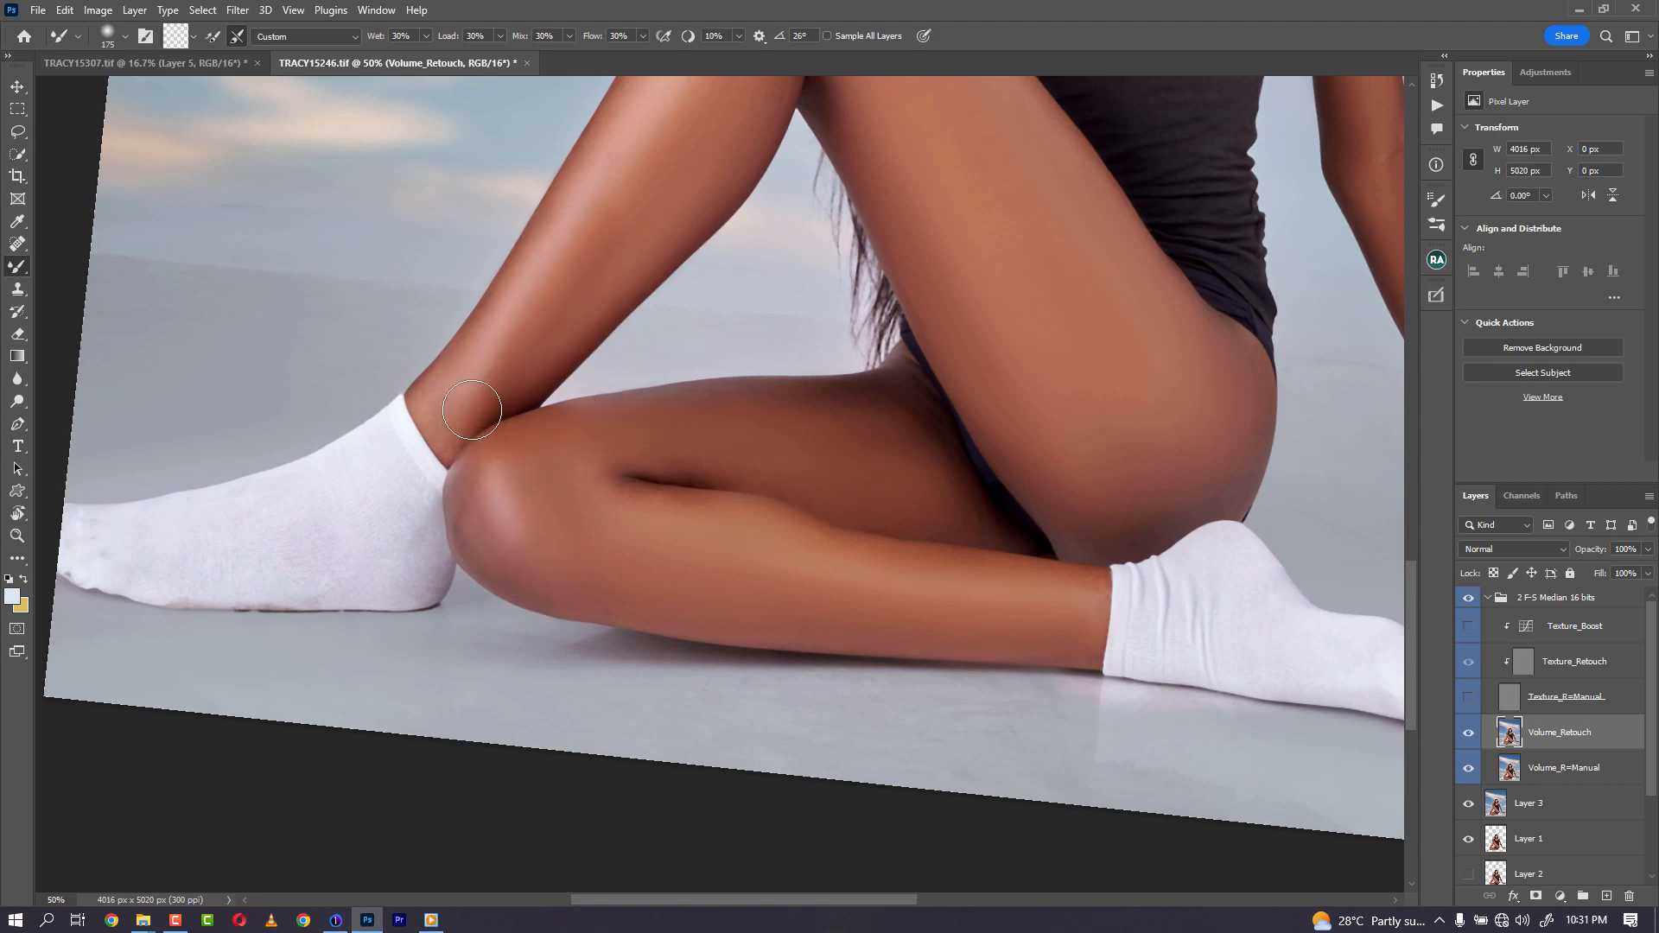
{"action": "left_click_drag", "start_coordinate": [458, 387], "coordinate": [450, 381]}
{"action": "key", "text": "bracketleft"}
{"action": "key", "text": "bracketleft"}
{"action": "key", "text": "bracketleft"}
{"action": "key", "text": "bracketleft"}
{"action": "key", "text": "bracketright"}
{"action": "key", "text": "bracketright"}
{"action": "key", "text": "bracketright"}
{"action": "key", "text": "bracketright"}
{"action": "key", "text": "bracketright"}
{"action": "key", "text": "bracketleft"}
{"action": "key", "text": "bracketleft"}
{"action": "key", "text": "bracketleft"}
{"action": "key", "text": "bracketleft"}
{"action": "key", "text": "bracketleft"}
{"action": "key", "text": "bracketright"}
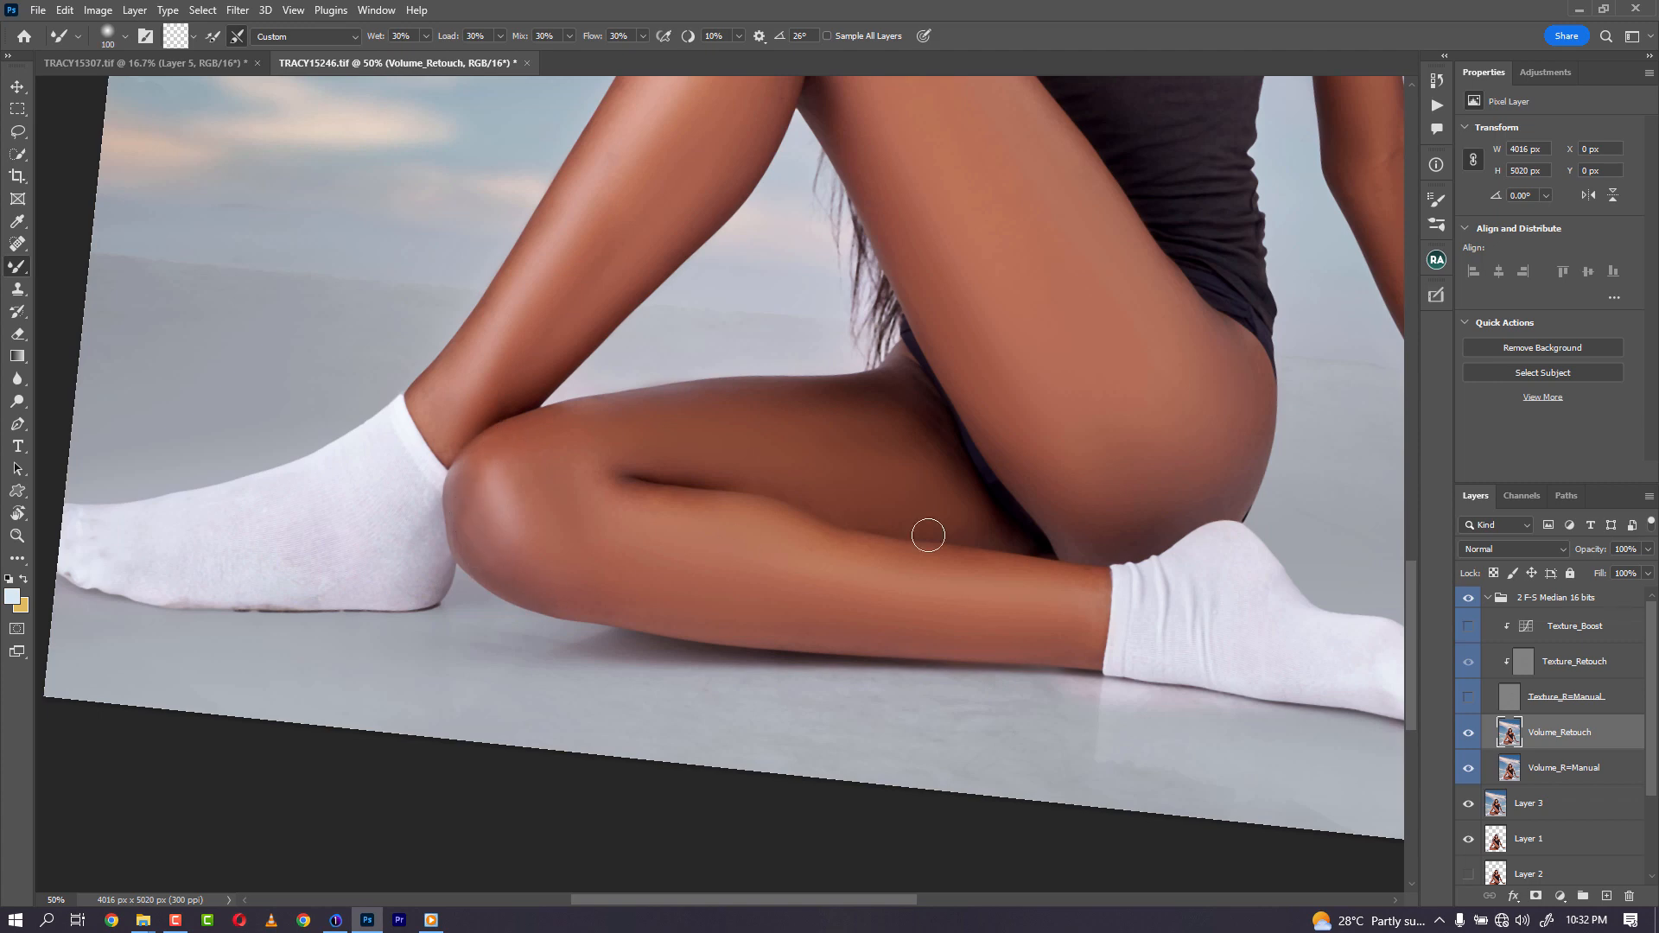
{"action": "key", "text": "bracketleft"}
{"action": "key", "text": "bracketleft"}
- Blend the skin on the extended arm and shoulder with the Mixer Brush at adjusted sizes
{"action": "mouse_move", "coordinate": [1166, 581]}
{"action": "left_mouse_down"}
{"action": "mouse_move", "coordinate": [982, 555]}
{"action": "mouse_move", "coordinate": [583, 591]}
{"action": "left_mouse_up"}
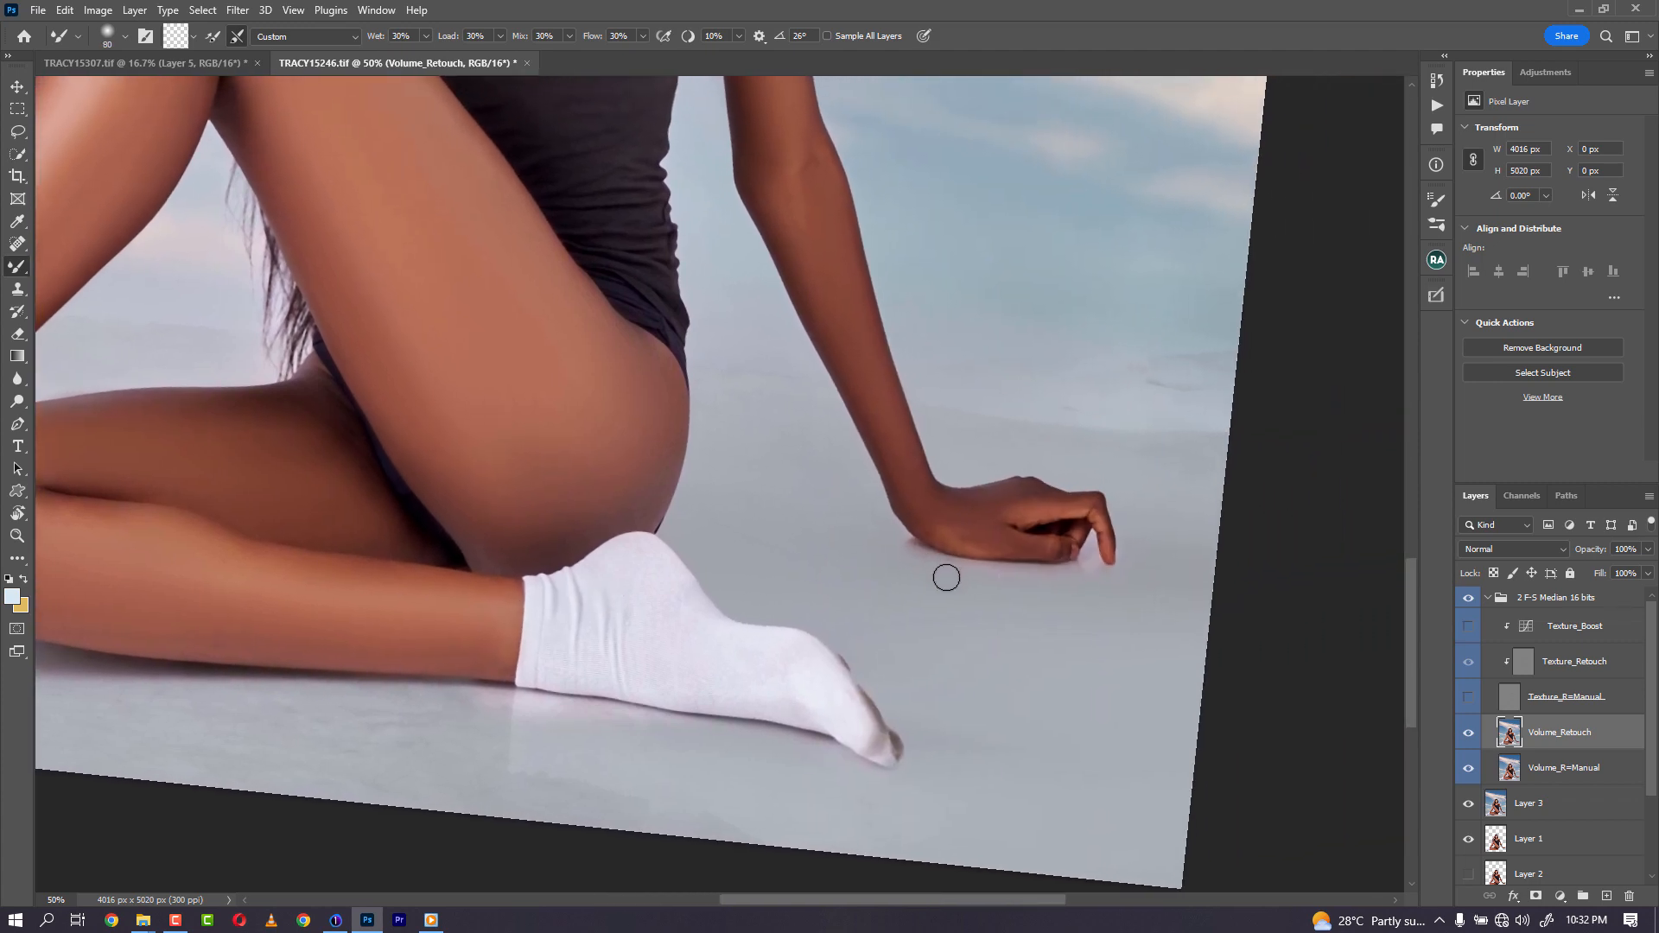
{"action": "mouse_move", "coordinate": [907, 463]}
{"action": "left_mouse_down"}
{"action": "mouse_move", "coordinate": [873, 622]}
{"action": "mouse_move", "coordinate": [885, 714]}
{"action": "left_mouse_up"}
{"action": "key", "text": "bracketright"}
{"action": "key", "text": "bracketright"}
{"action": "key", "text": "bracketright"}
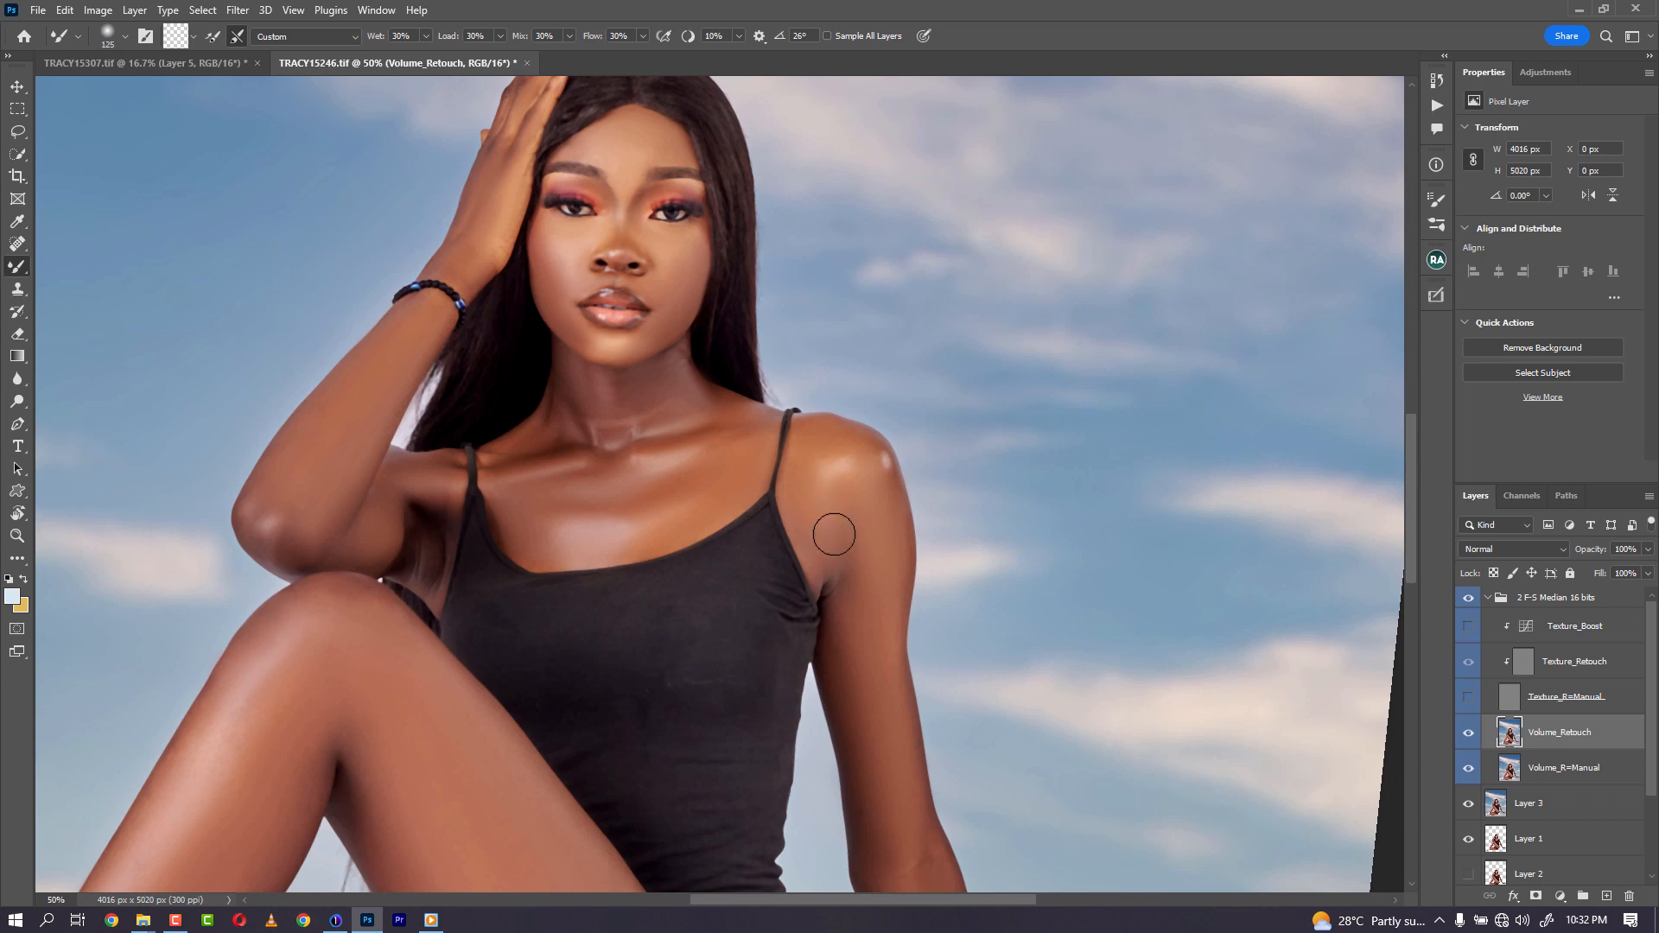
{"action": "key", "text": "bracketright"}
{"action": "key", "text": "bracketleft"}
{"action": "key", "text": "bracketleft"}
{"action": "key", "text": "bracketleft"}
{"action": "key", "text": "bracketright"}
{"action": "key", "text": "bracketright"}
{"action": "key", "text": "bracketleft"}
{"action": "key", "text": "bracketleft"}
{"action": "key", "text": "bracketleft"}
{"action": "key", "text": "bracketleft"}
{"action": "key", "text": "bracketright"}
{"action": "key", "text": "bracketright"}
- Turn on the Texture_RoManual layer's visibility and view the whole retouched image
{"action": "left_click", "coordinate": [1469, 697]}
{"action": "key", "text": "ctrl+minus"}
{"action": "key", "text": "ctrl+minus"}
{"action": "key", "text": "ctrl+minus"}
{"action": "key", "text": "ctrl+minus"}
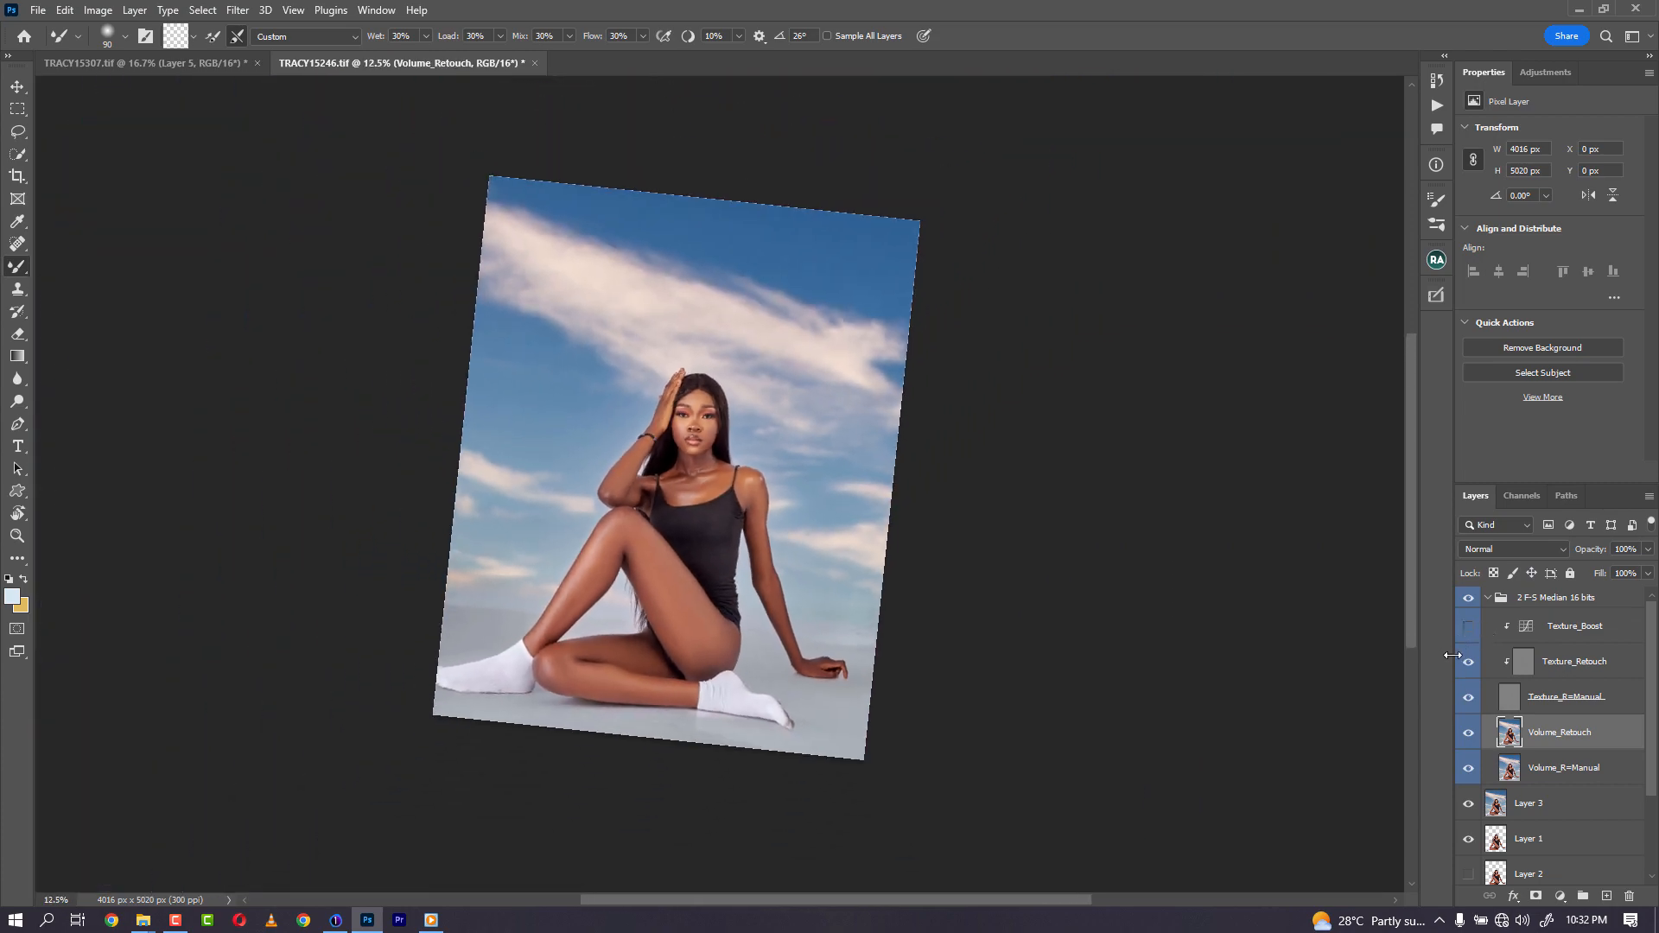
- Reset the canvas rotation to 0° with the Rotate View tool
{"action": "key", "text": "e"}
{"action": "key", "text": "r"}
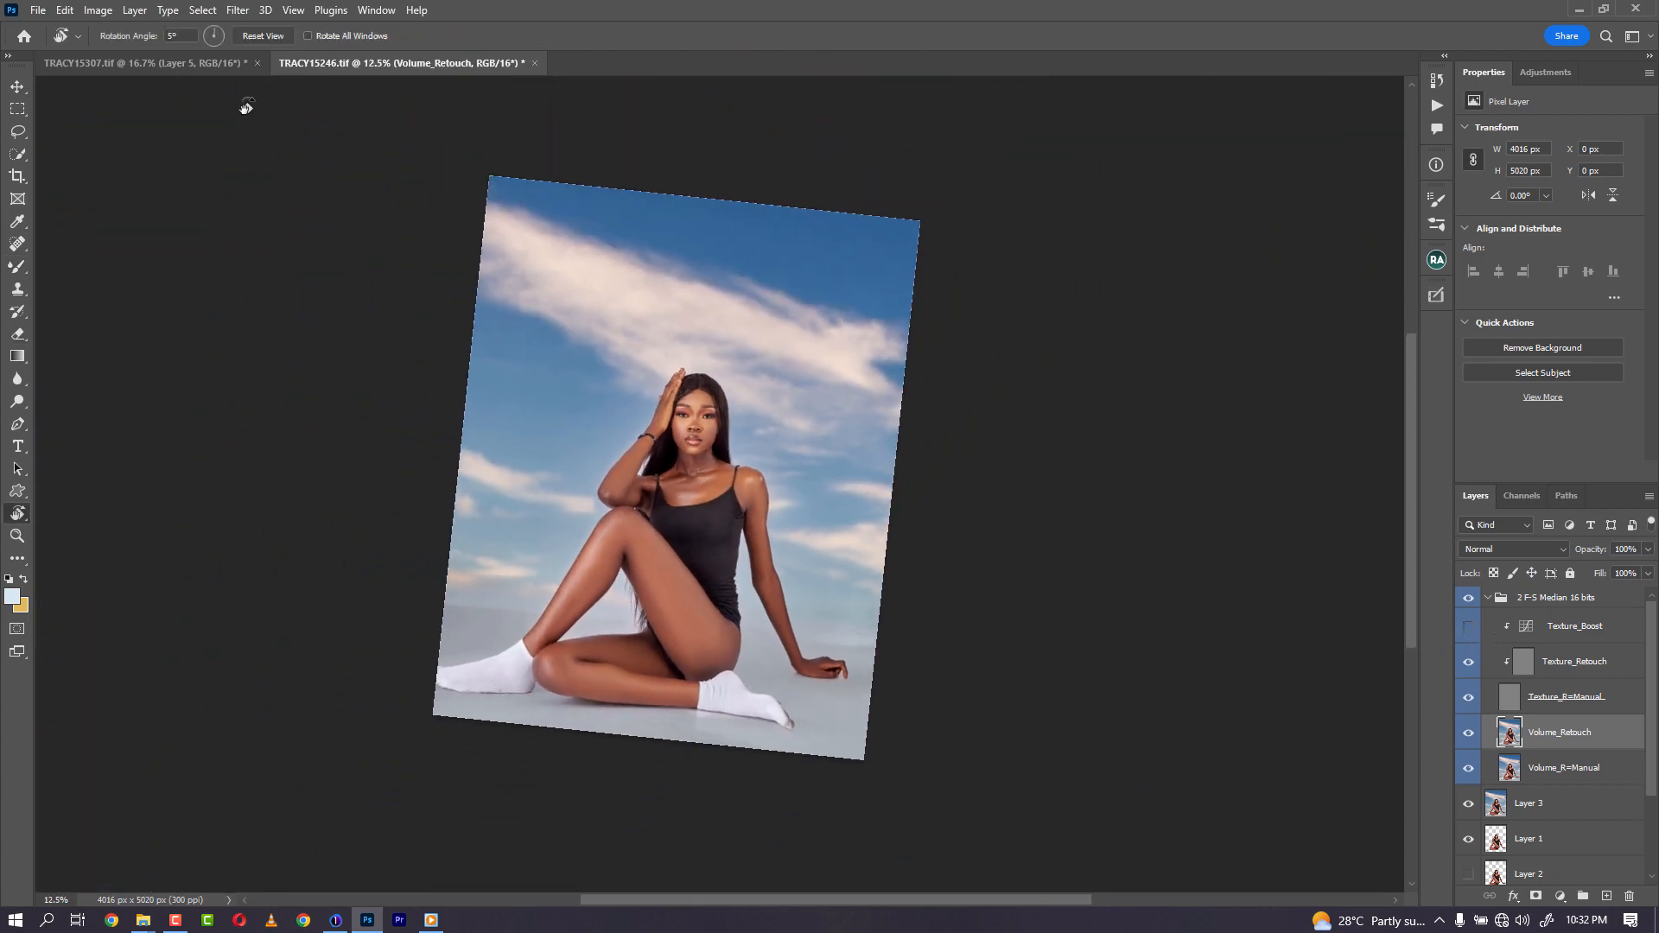
{"action": "left_click", "coordinate": [259, 36]}
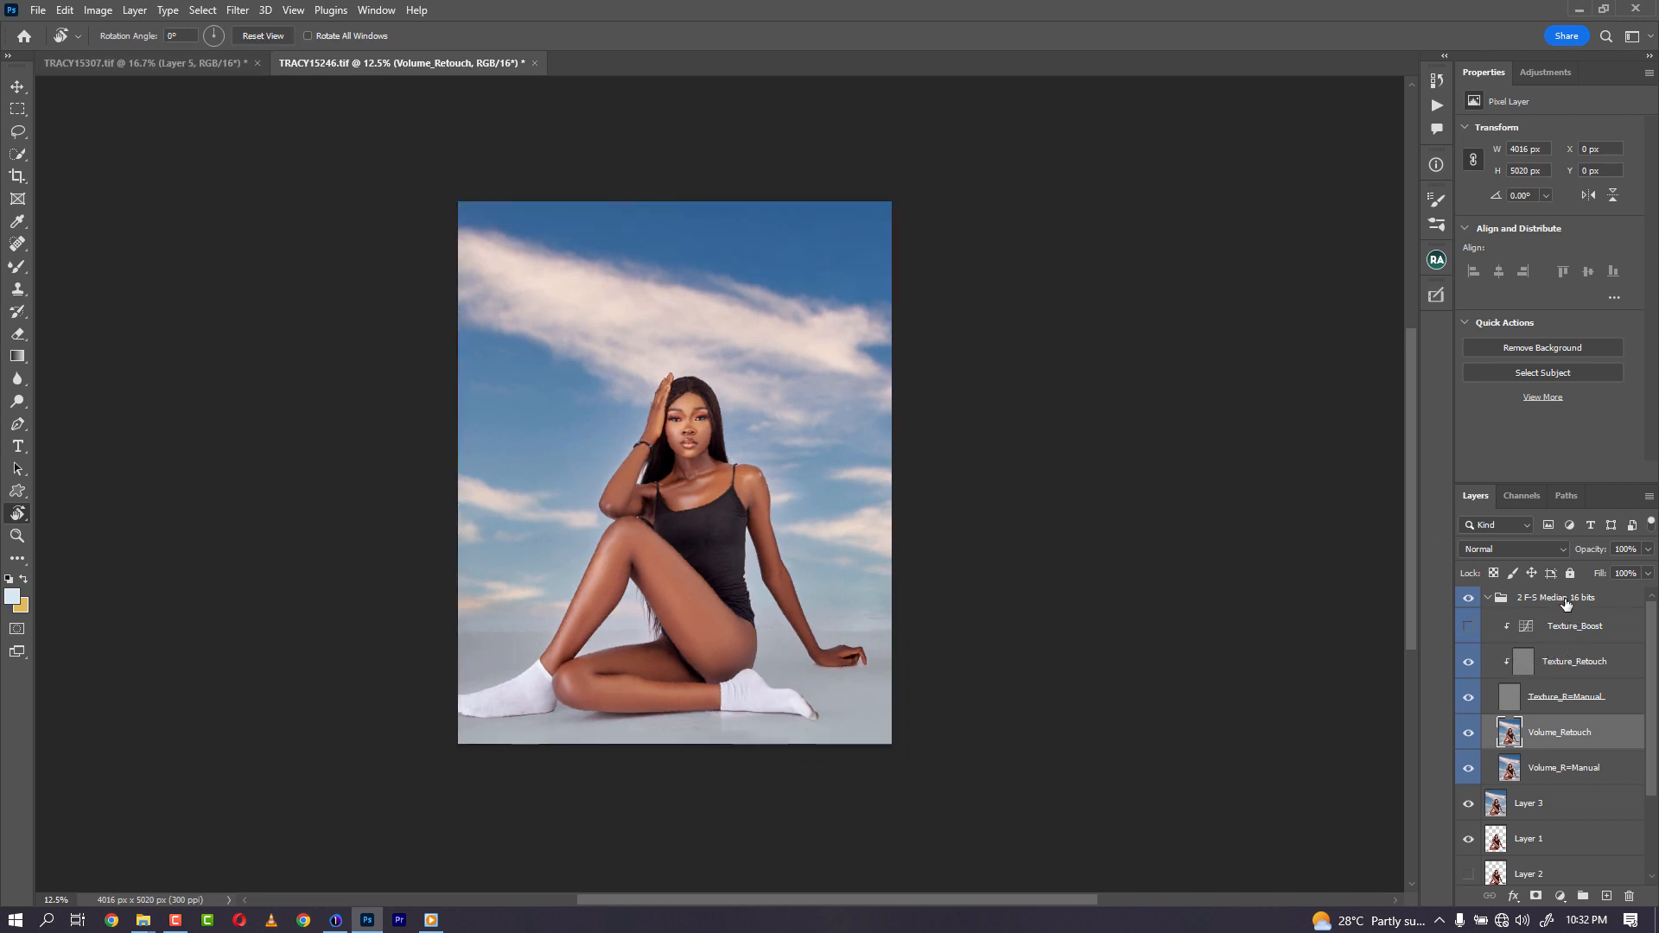
- Collapse the 2 F-S Median 16 bits group, then show only Layer 1 and select it
{"action": "left_click", "coordinate": [1488, 598]}
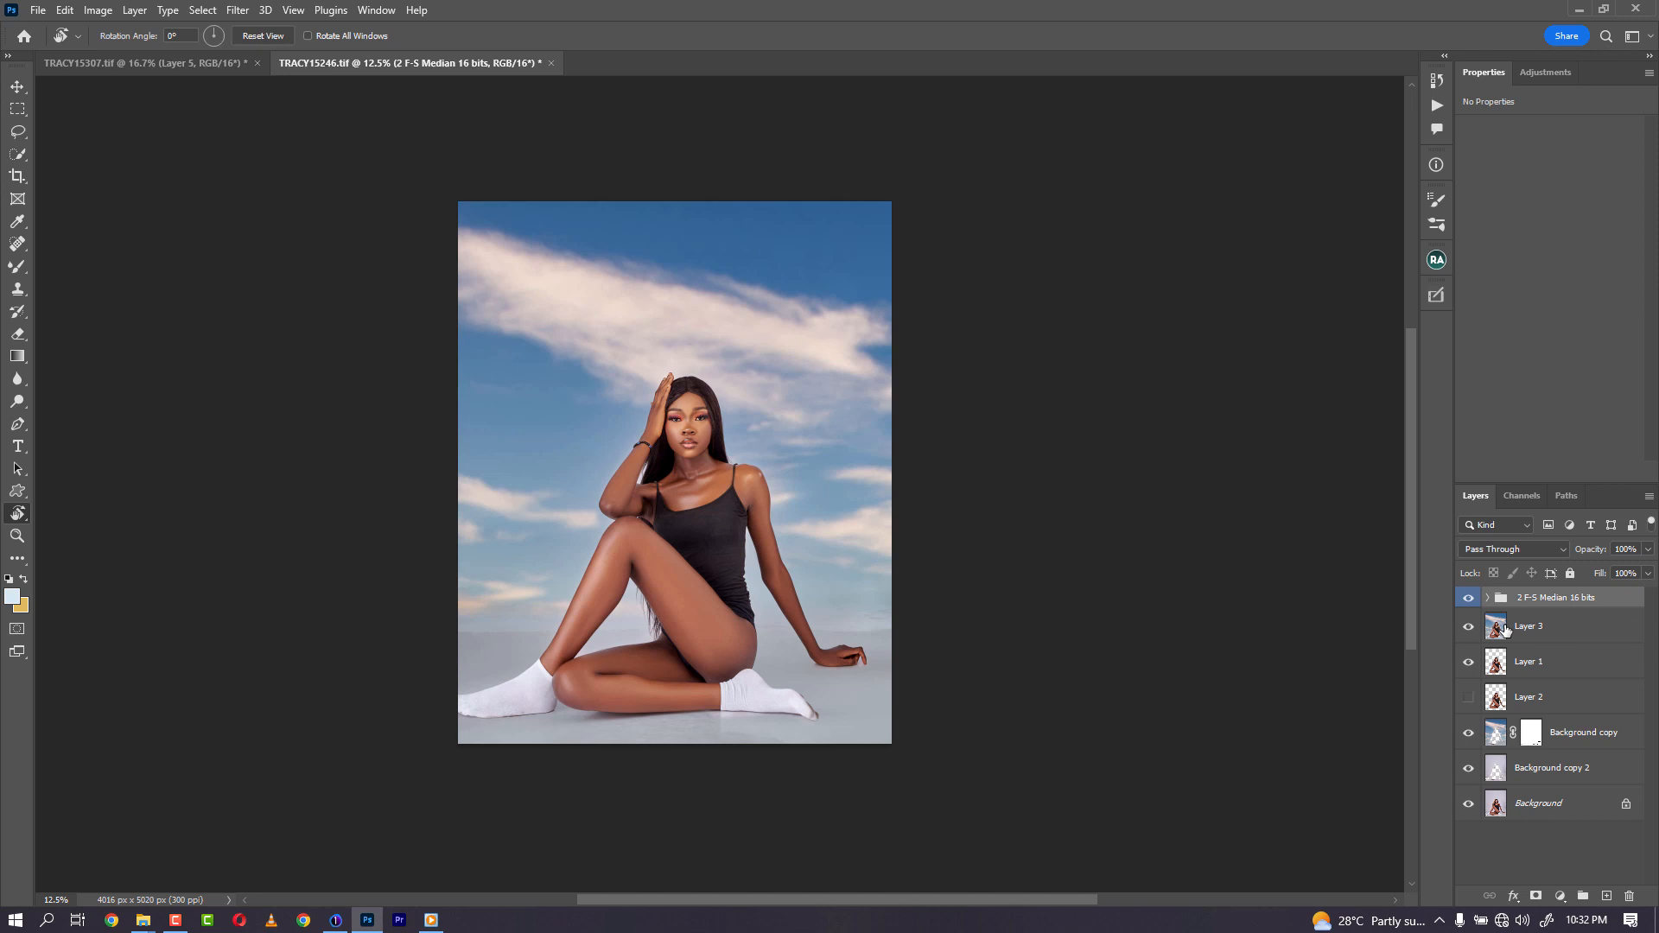
{"action": "left_click", "coordinate": [1470, 662], "text": "alt"}
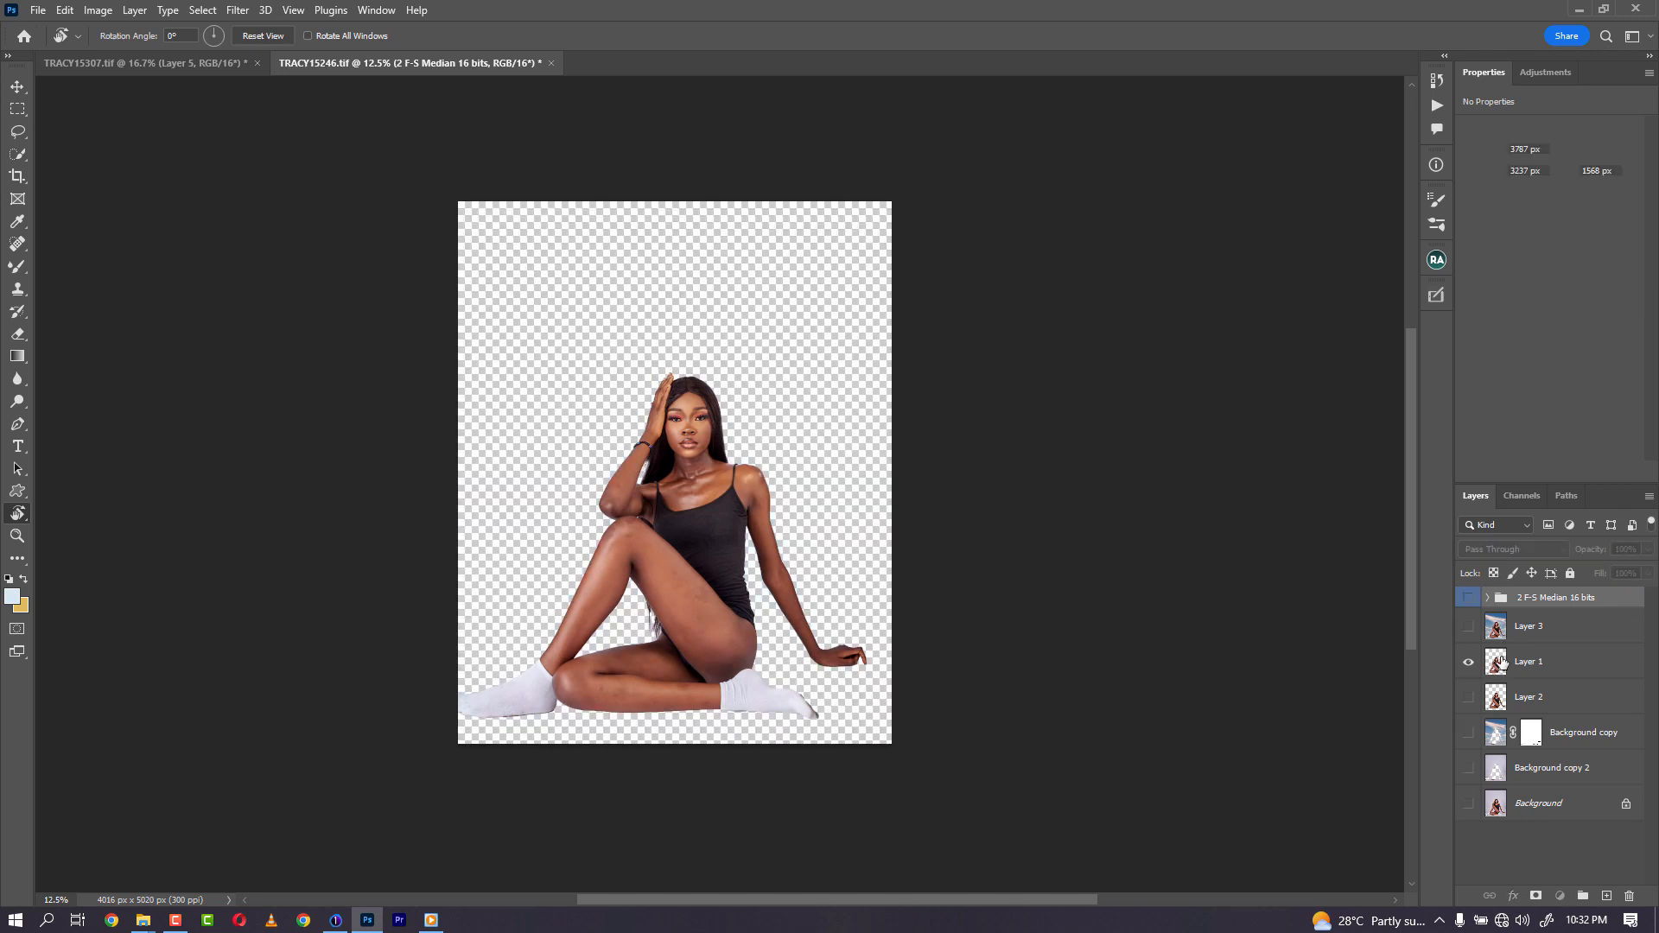
{"action": "left_click", "coordinate": [1529, 662]}
- Select the figure's skin and clothing with Color Range using sampled colors at fuzziness 40
{"action": "left_click", "coordinate": [208, 13]}
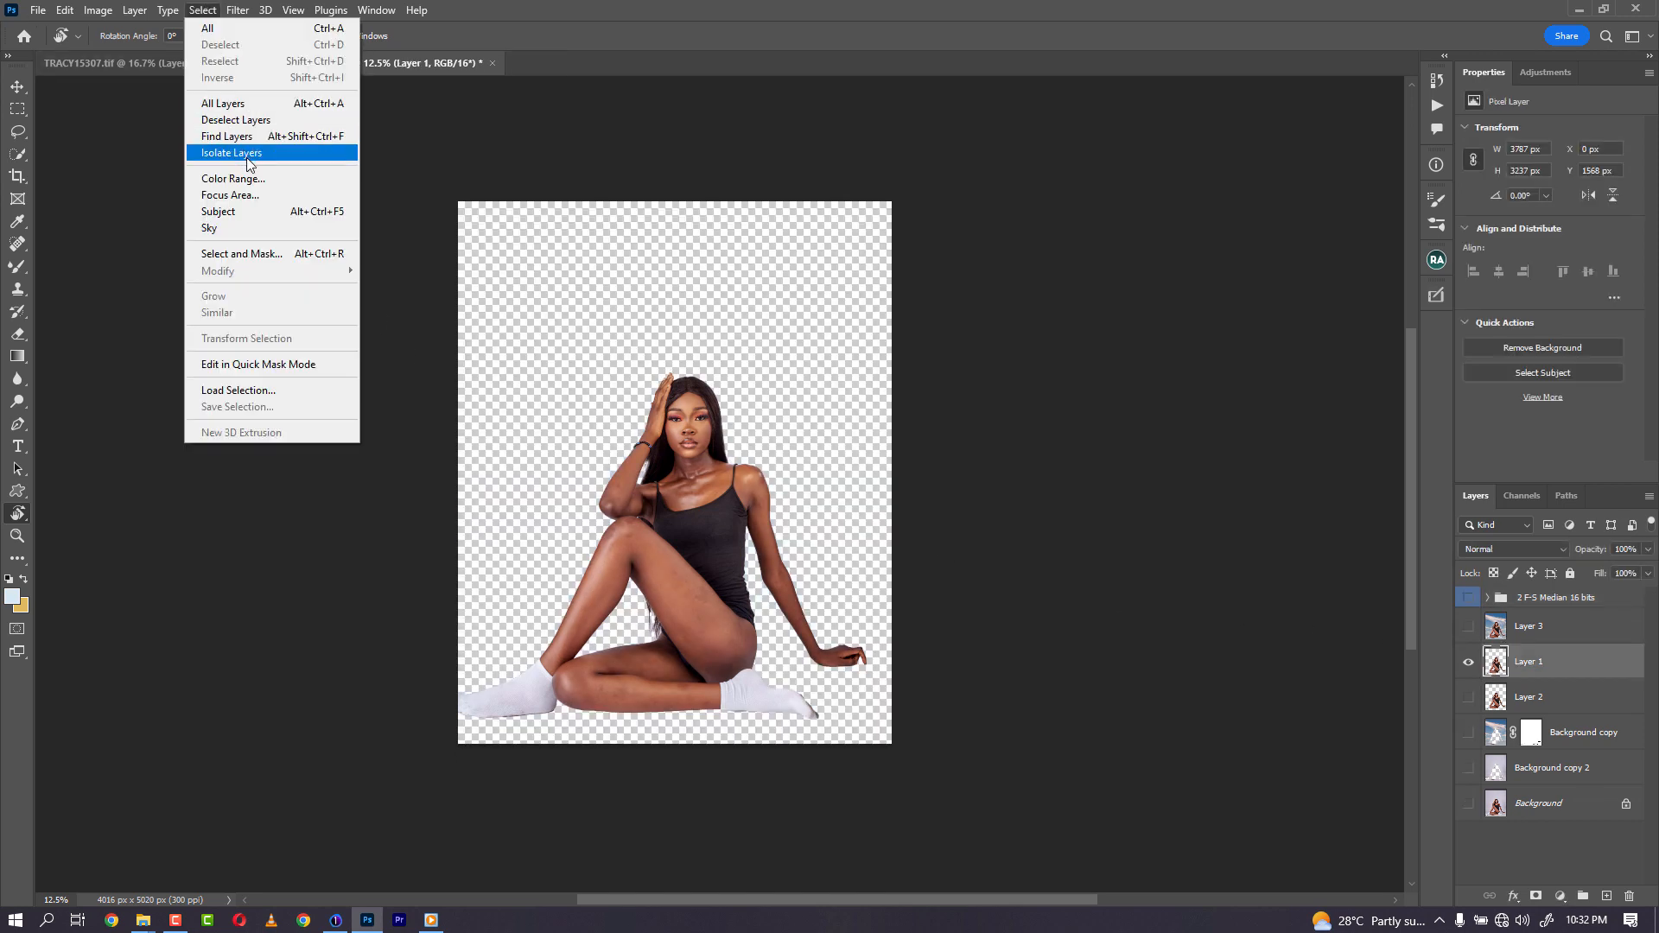
{"action": "left_click", "coordinate": [252, 181]}
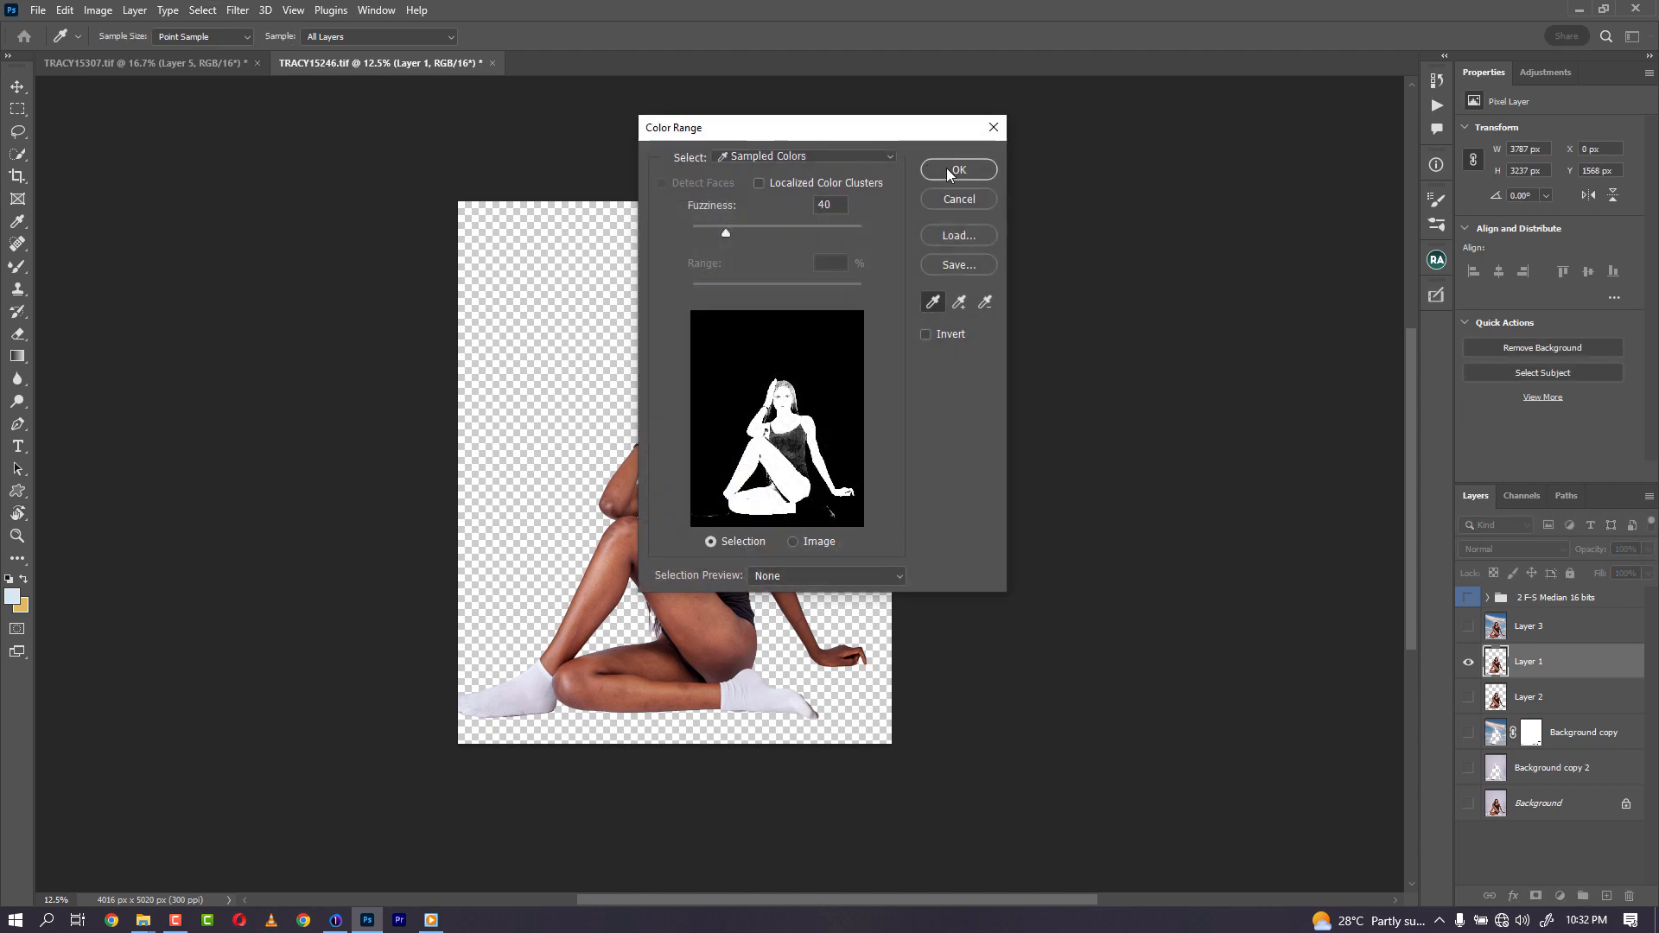
{"action": "left_click", "coordinate": [958, 171]}
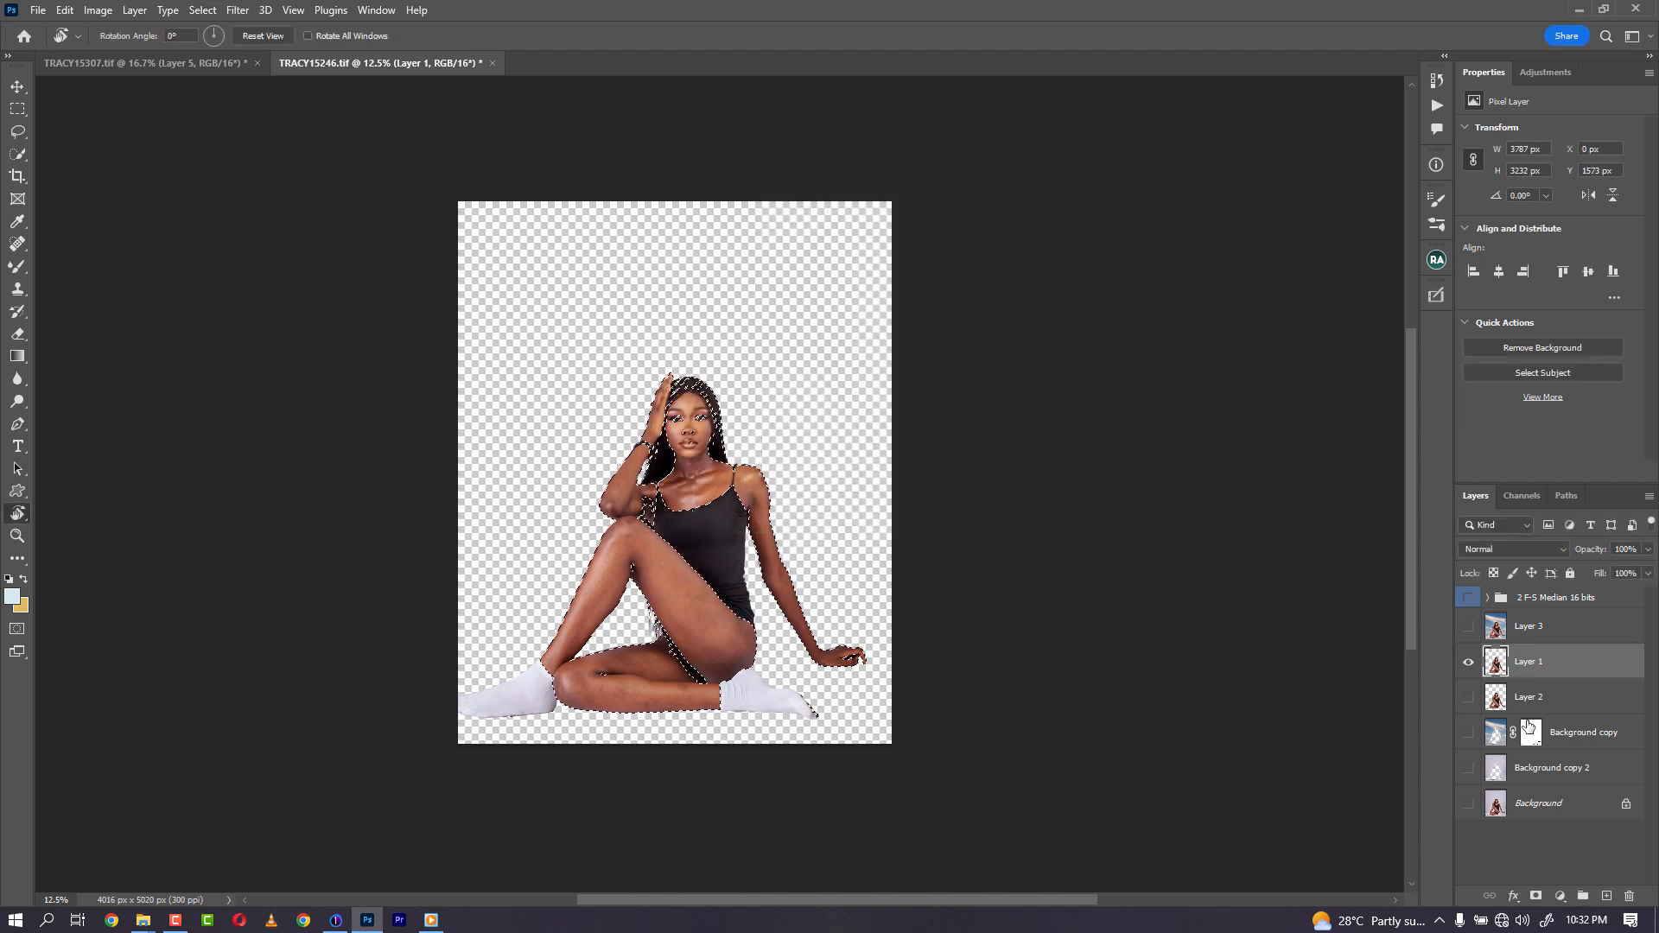
- Zoom in on the upper body and subtract the hair and armpit areas from the selection with the Lasso
{"action": "key", "text": "ctrl+plus"}
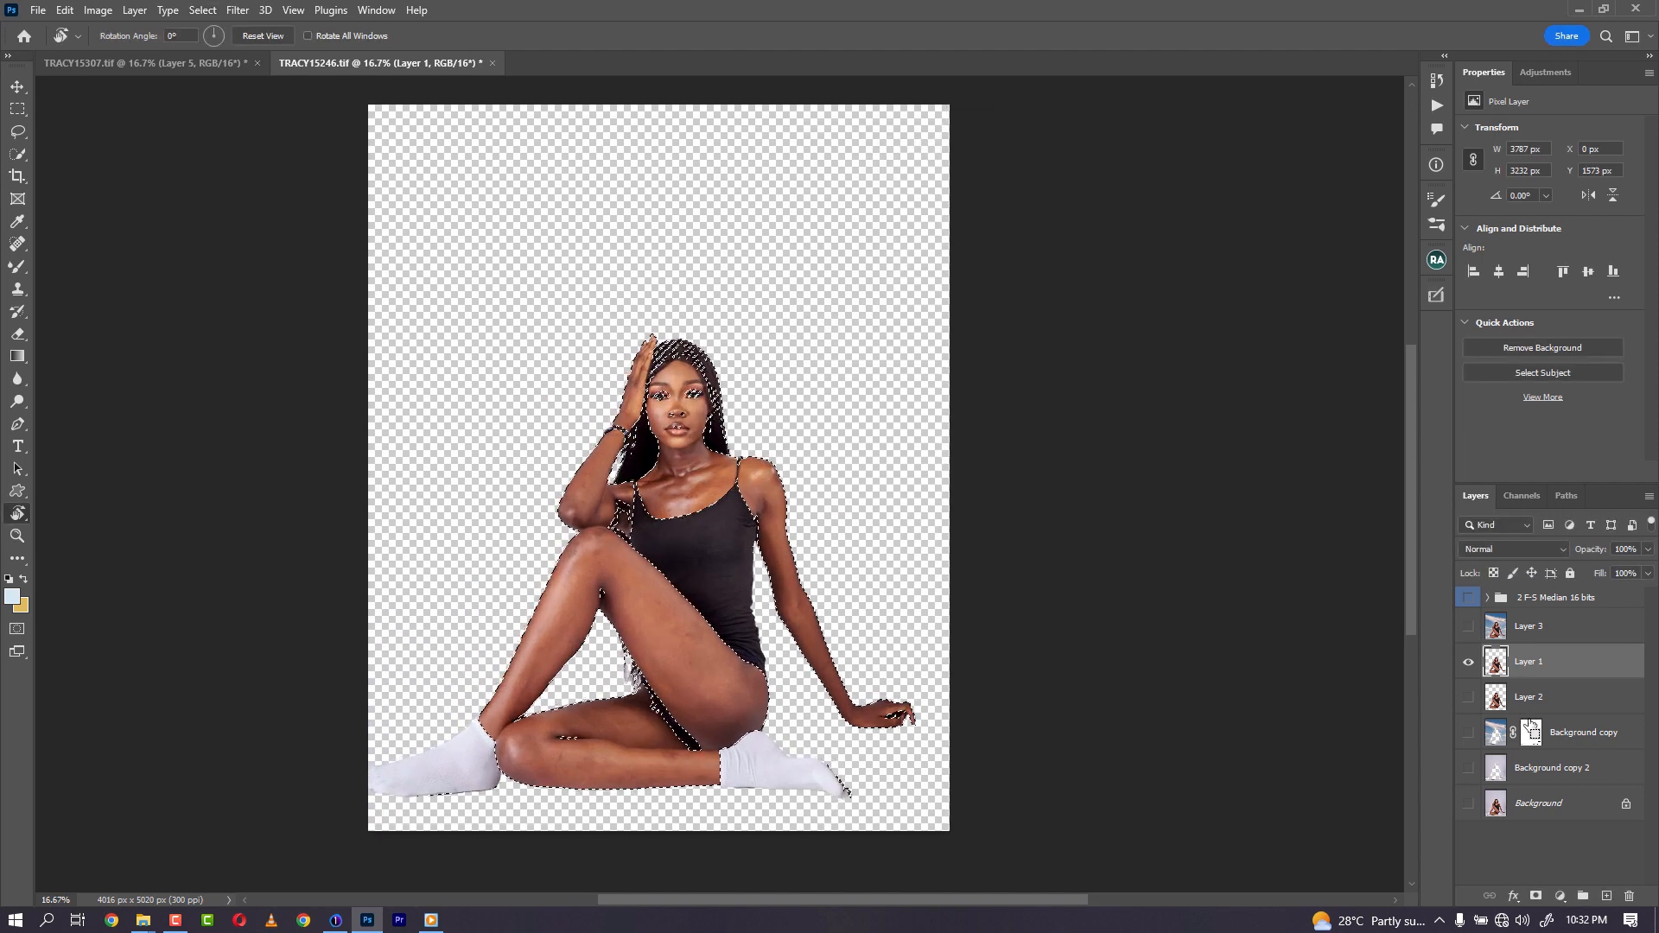
{"action": "key", "text": "ctrl+plus"}
{"action": "key", "text": "ctrl+plus"}
{"action": "key", "text": "ctrl+plus"}
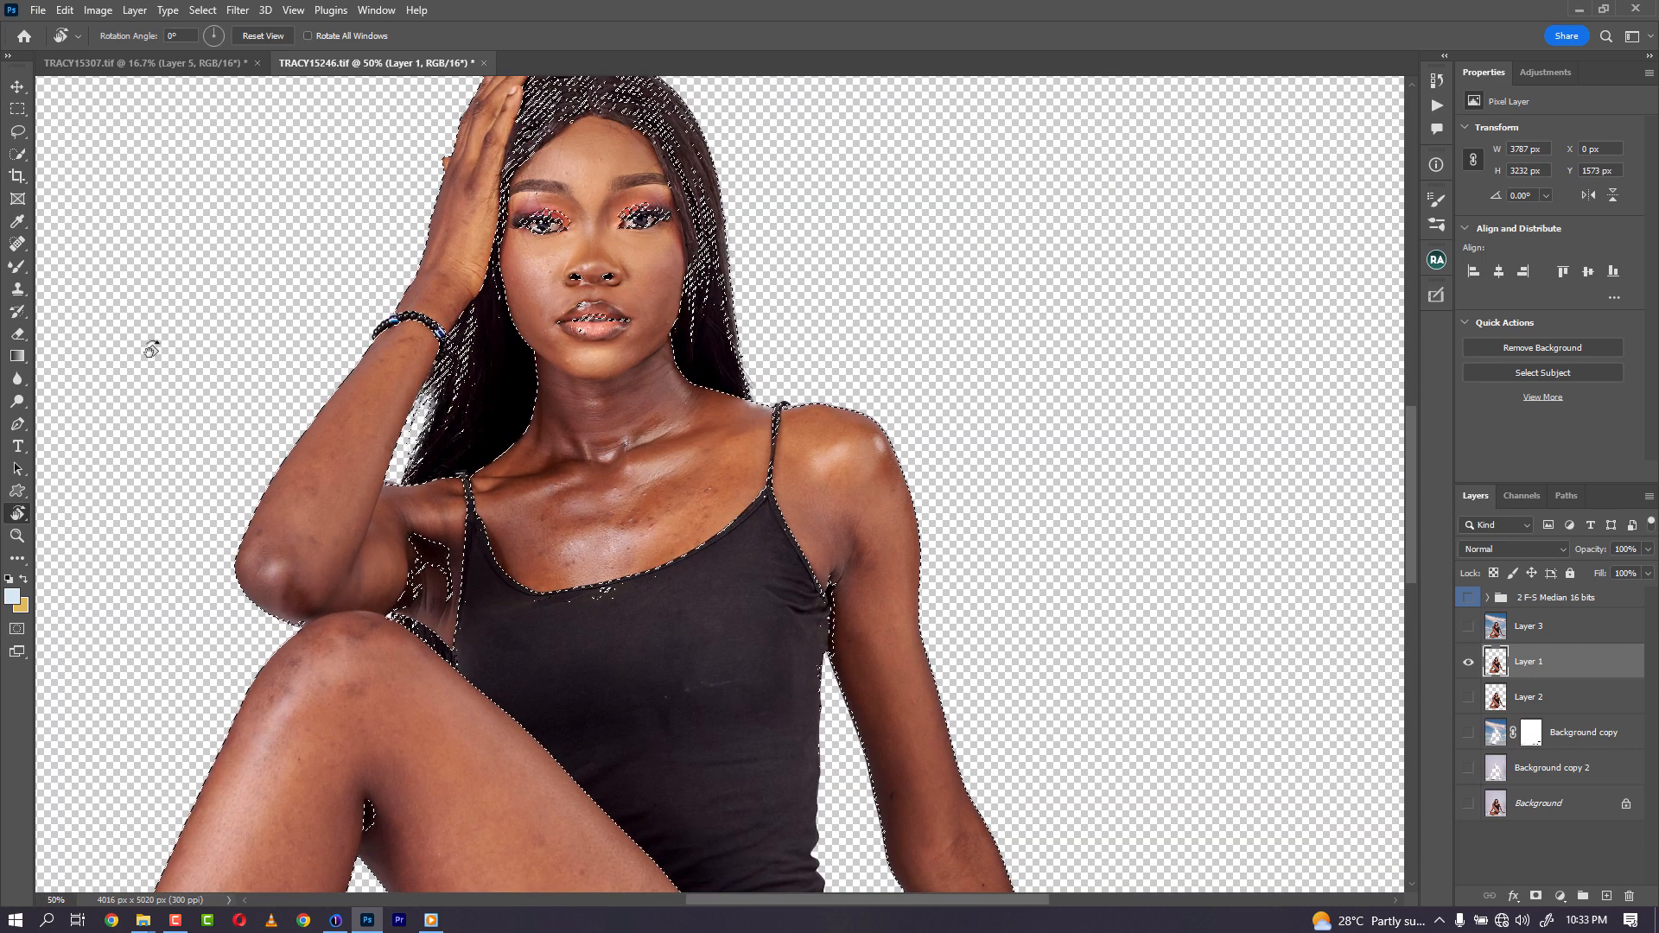
{"action": "key", "text": "l"}
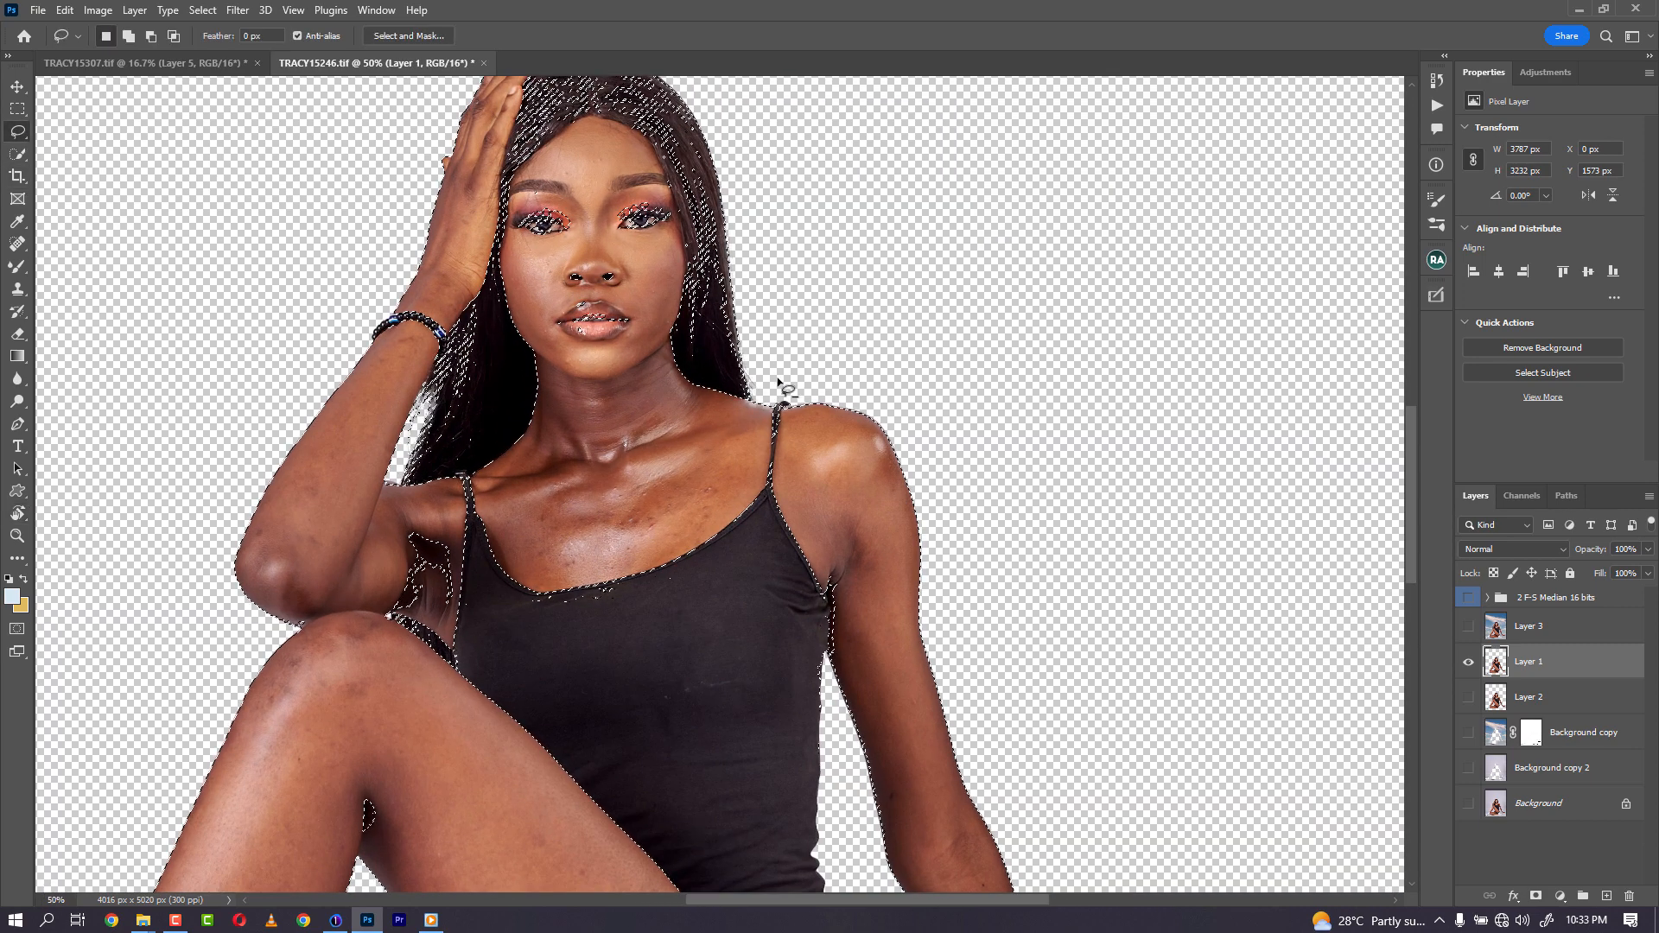
{"action": "mouse_move", "coordinate": [800, 353]}
{"action": "left_mouse_down"}
{"action": "mouse_move", "coordinate": [705, 368]}
{"action": "mouse_move", "coordinate": [698, 268]}
{"action": "left_mouse_up"}
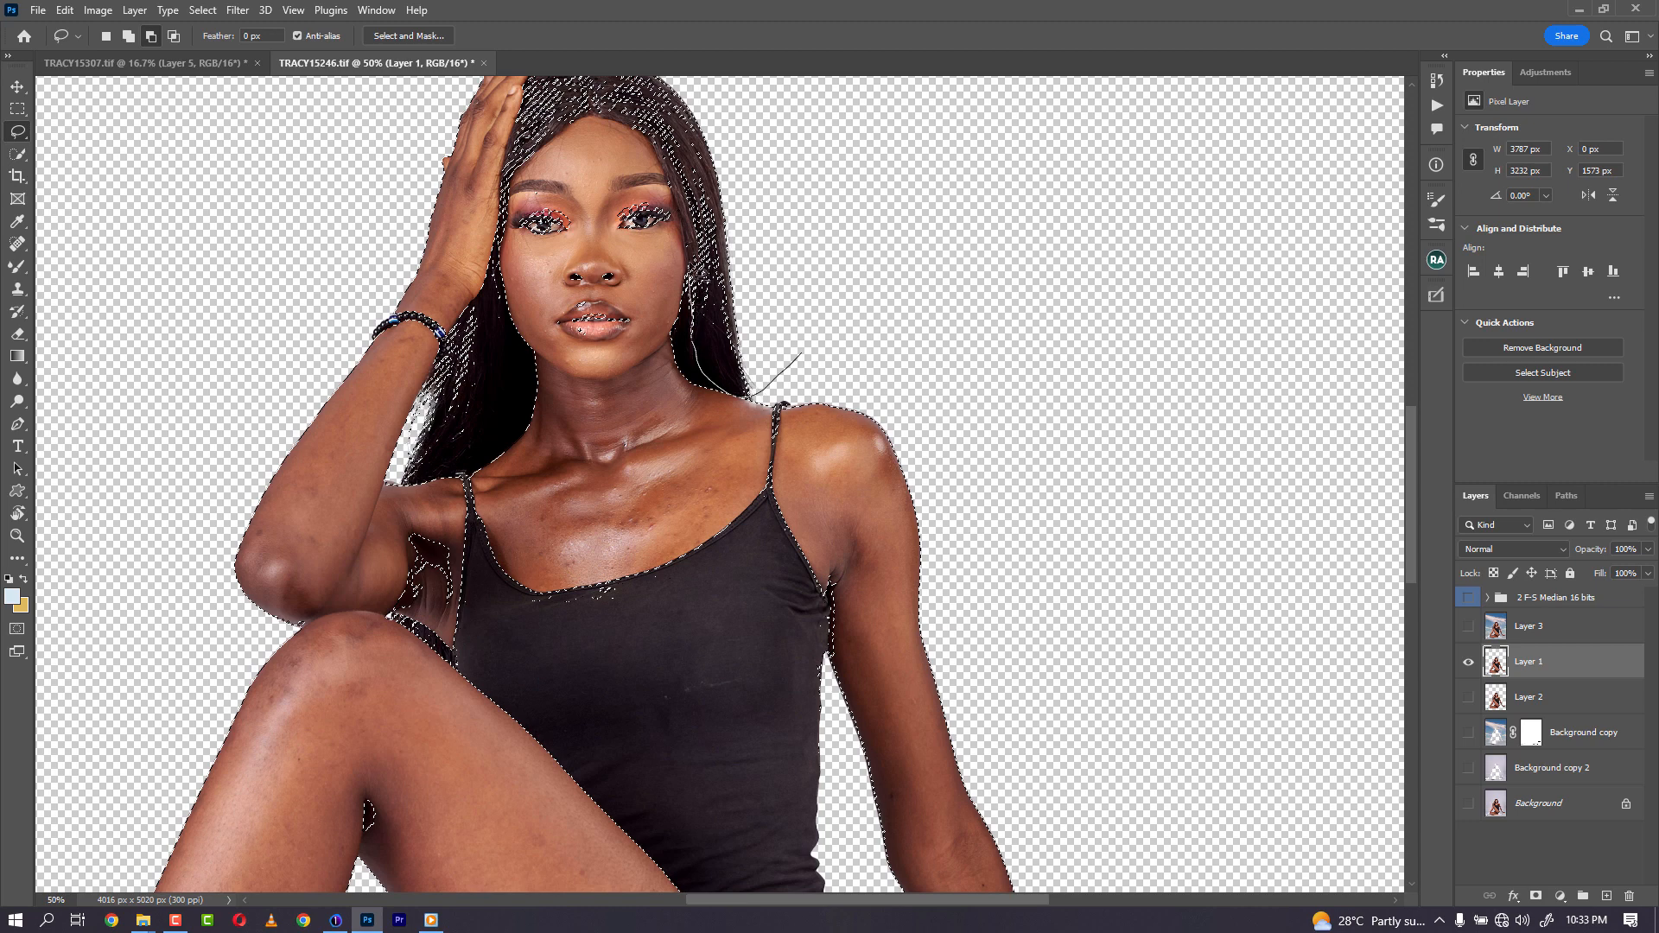
{"action": "left_click_drag", "start_coordinate": [669, 173], "coordinate": [837, 141]}
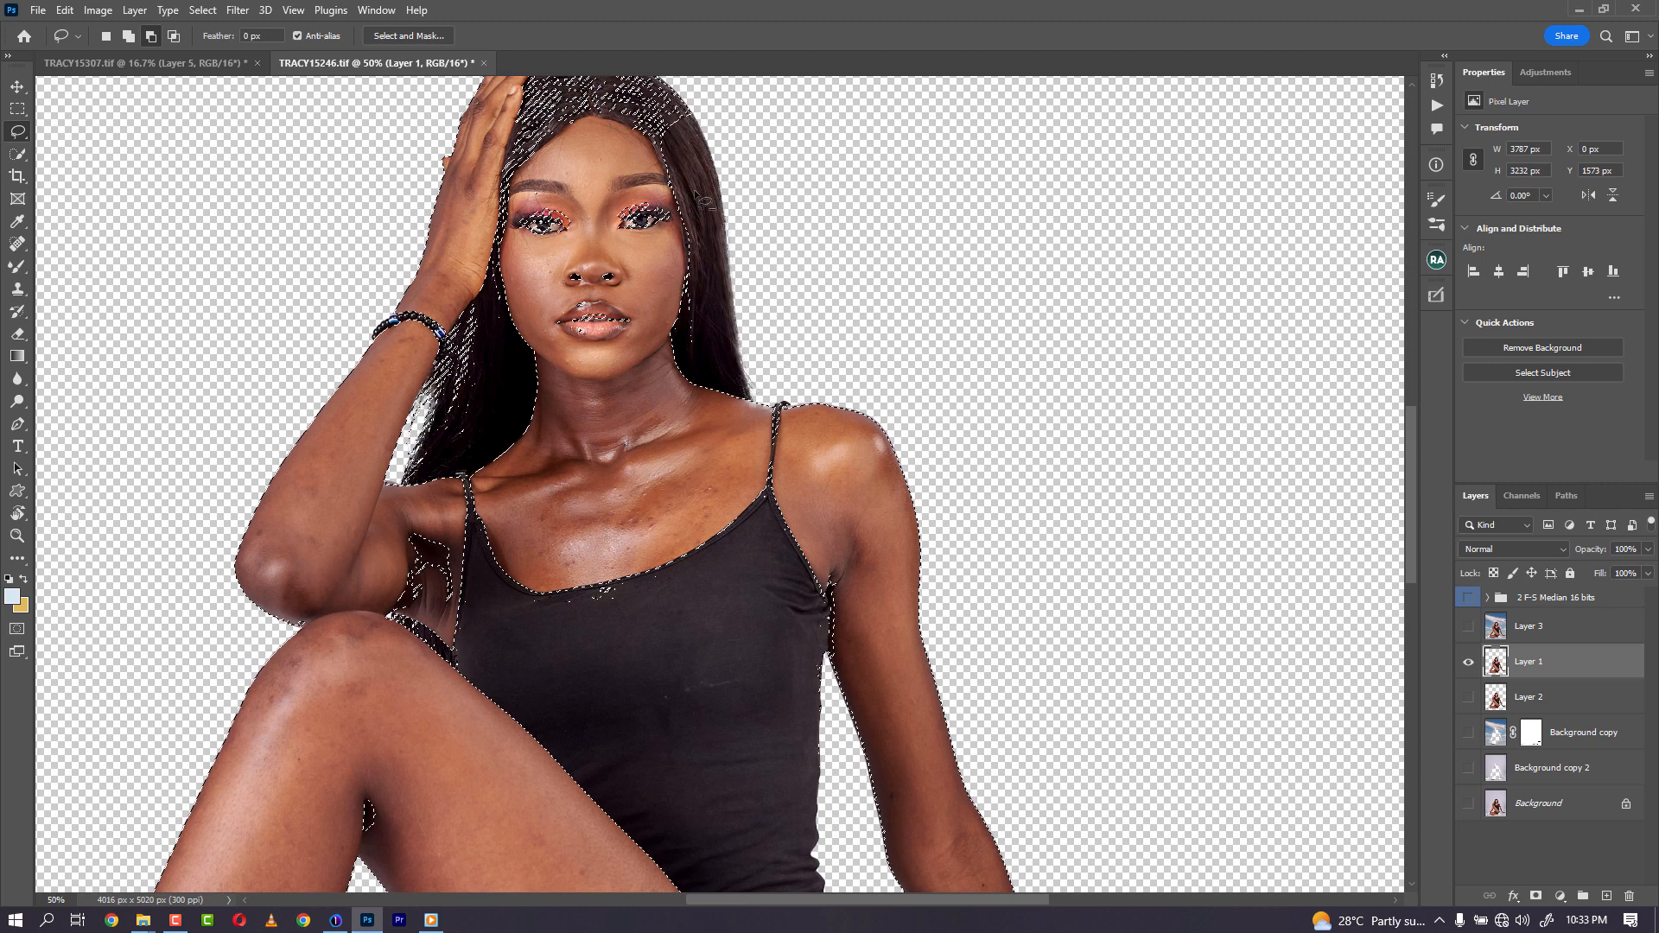
{"action": "left_click_drag", "start_coordinate": [656, 151], "coordinate": [665, 324]}
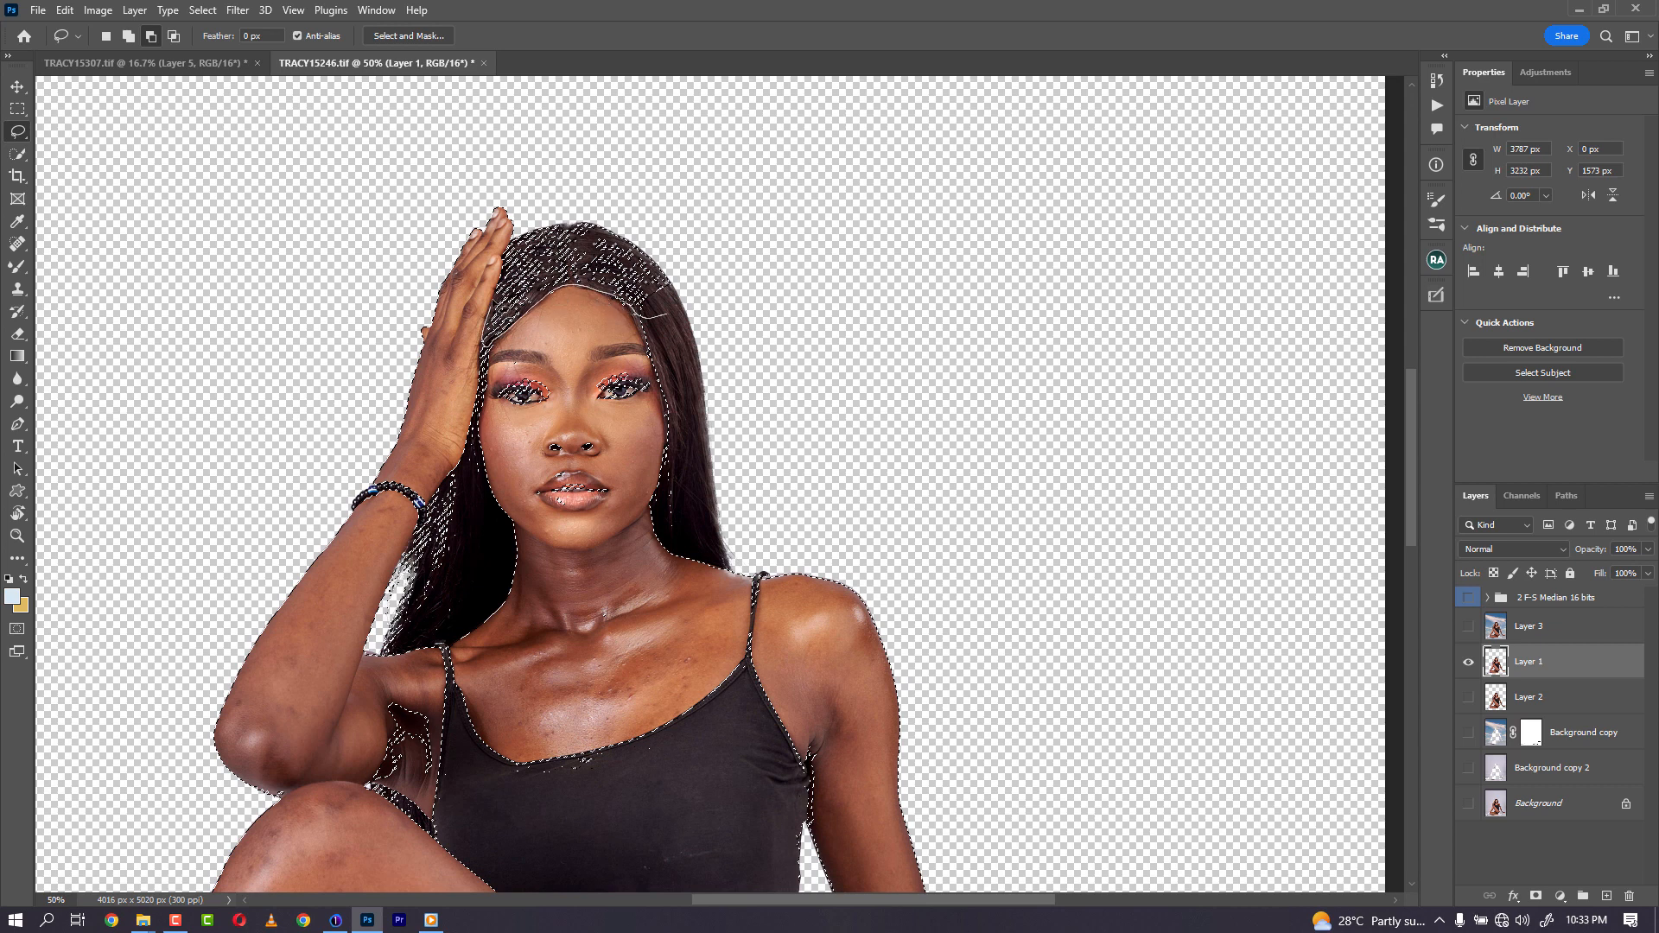
{"action": "left_click_drag", "start_coordinate": [666, 316], "coordinate": [670, 217]}
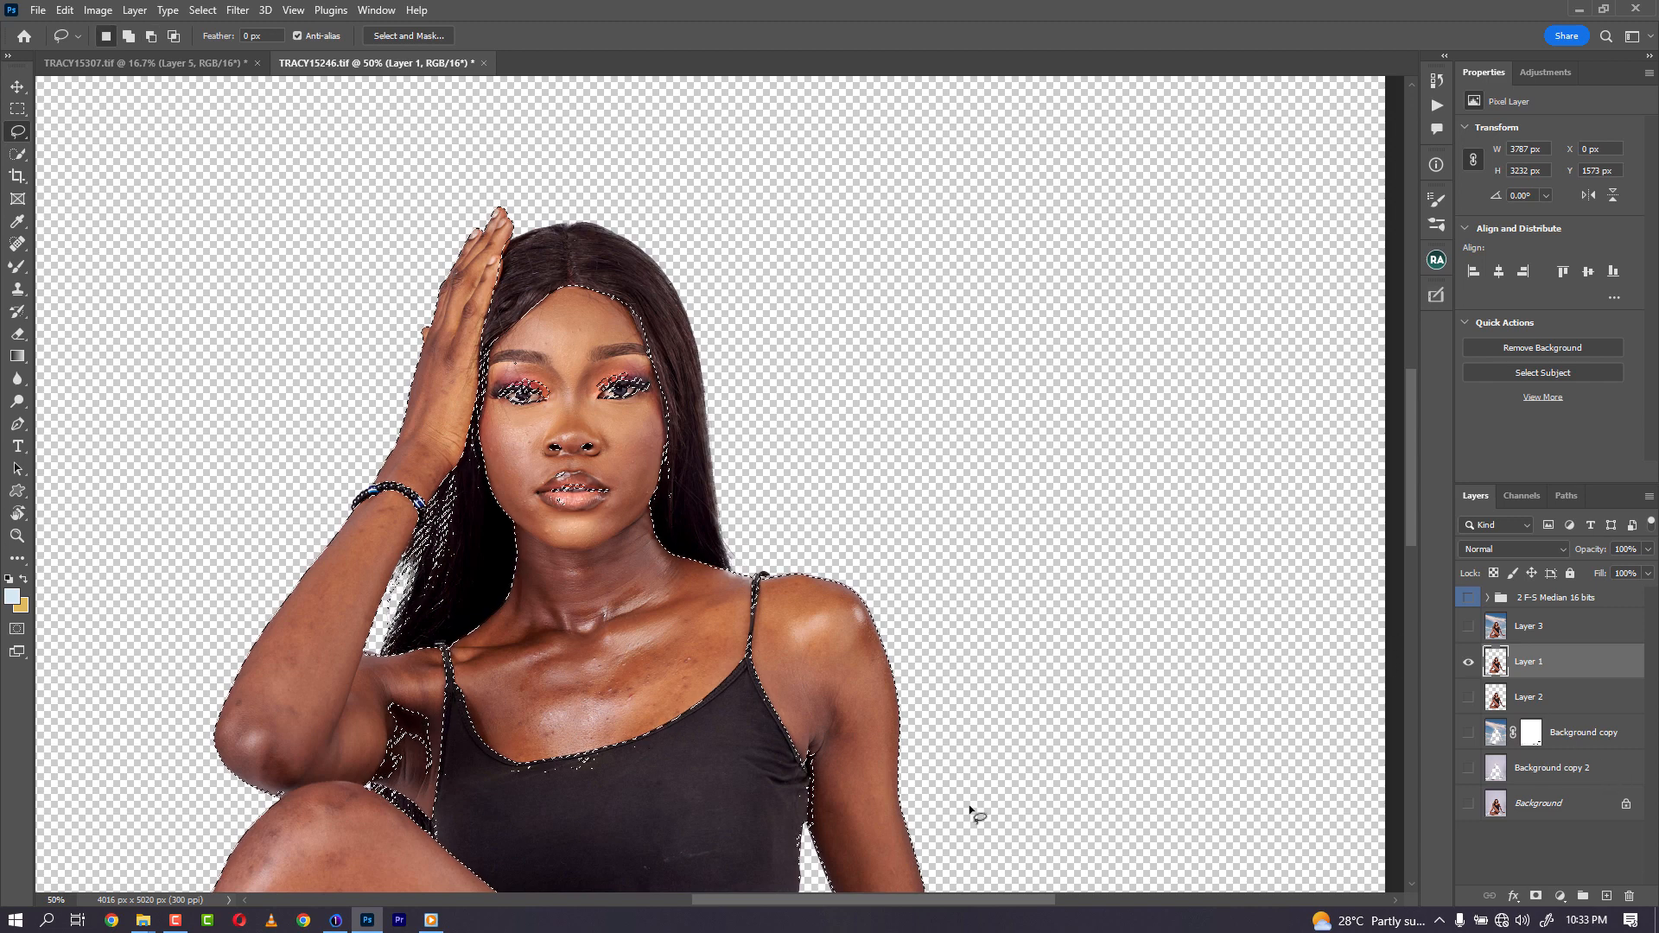
{"action": "mouse_move", "coordinate": [388, 696]}
{"action": "left_mouse_down"}
{"action": "mouse_move", "coordinate": [370, 707]}
{"action": "mouse_move", "coordinate": [370, 780]}
{"action": "mouse_move", "coordinate": [442, 769]}
{"action": "mouse_move", "coordinate": [447, 650]}
{"action": "left_mouse_up"}
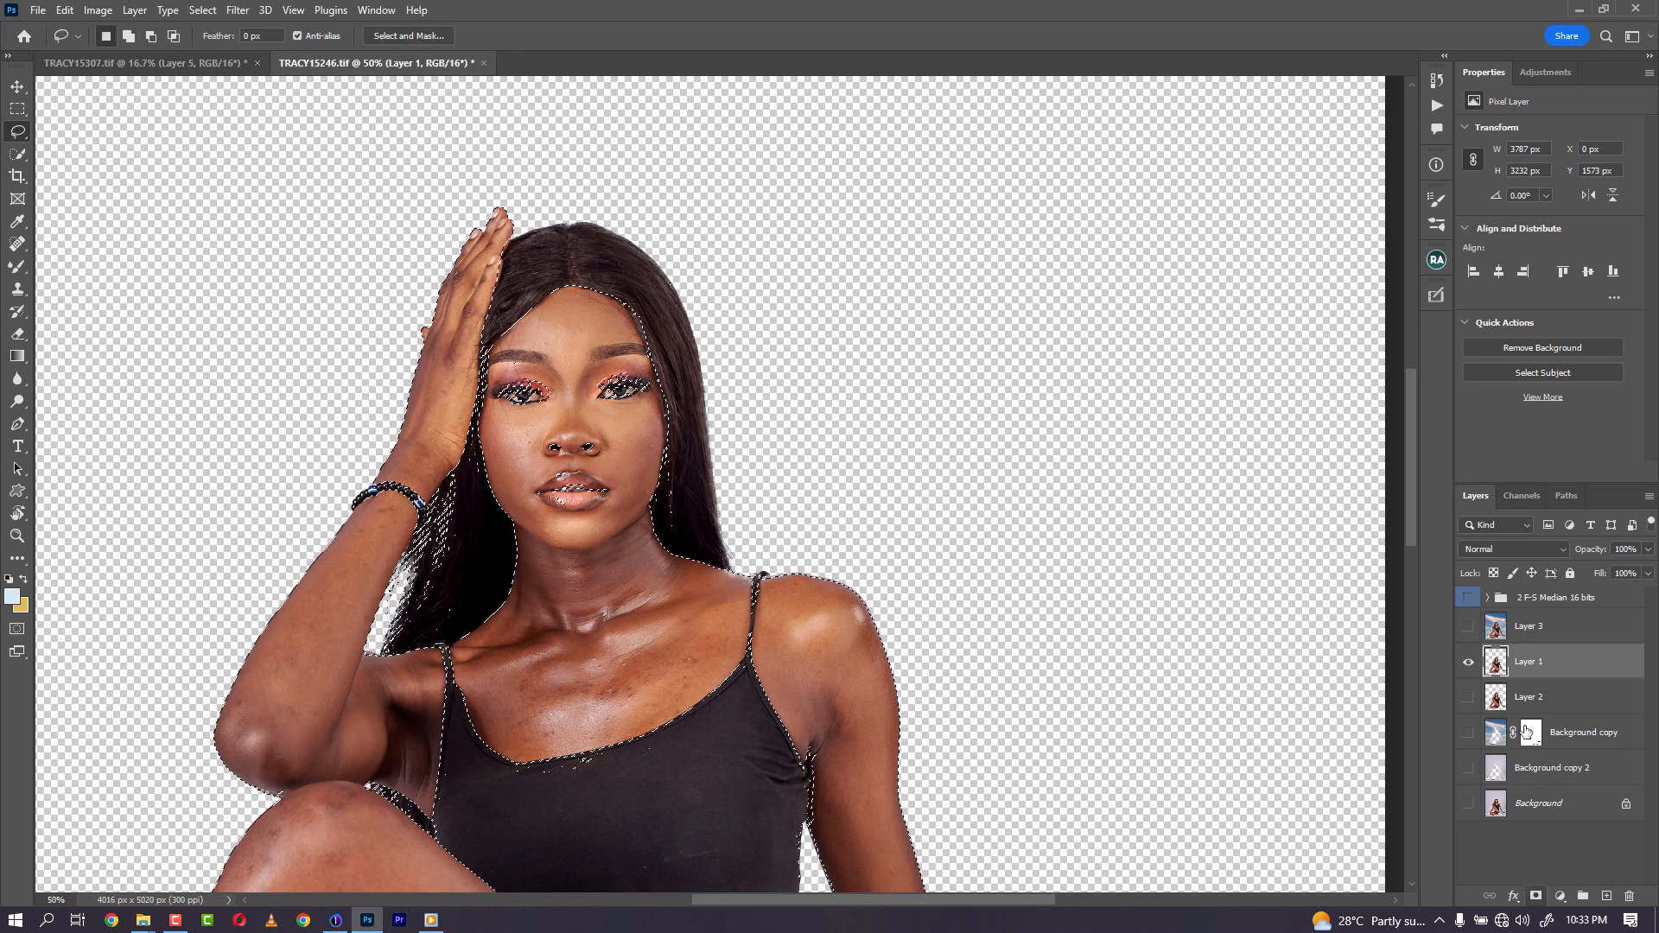
- Add a layer mask to Layer 1 from the selection and turn all layers back on
{"action": "left_click", "coordinate": [1536, 896]}
{"action": "left_click", "coordinate": [1468, 663], "text": "alt"}
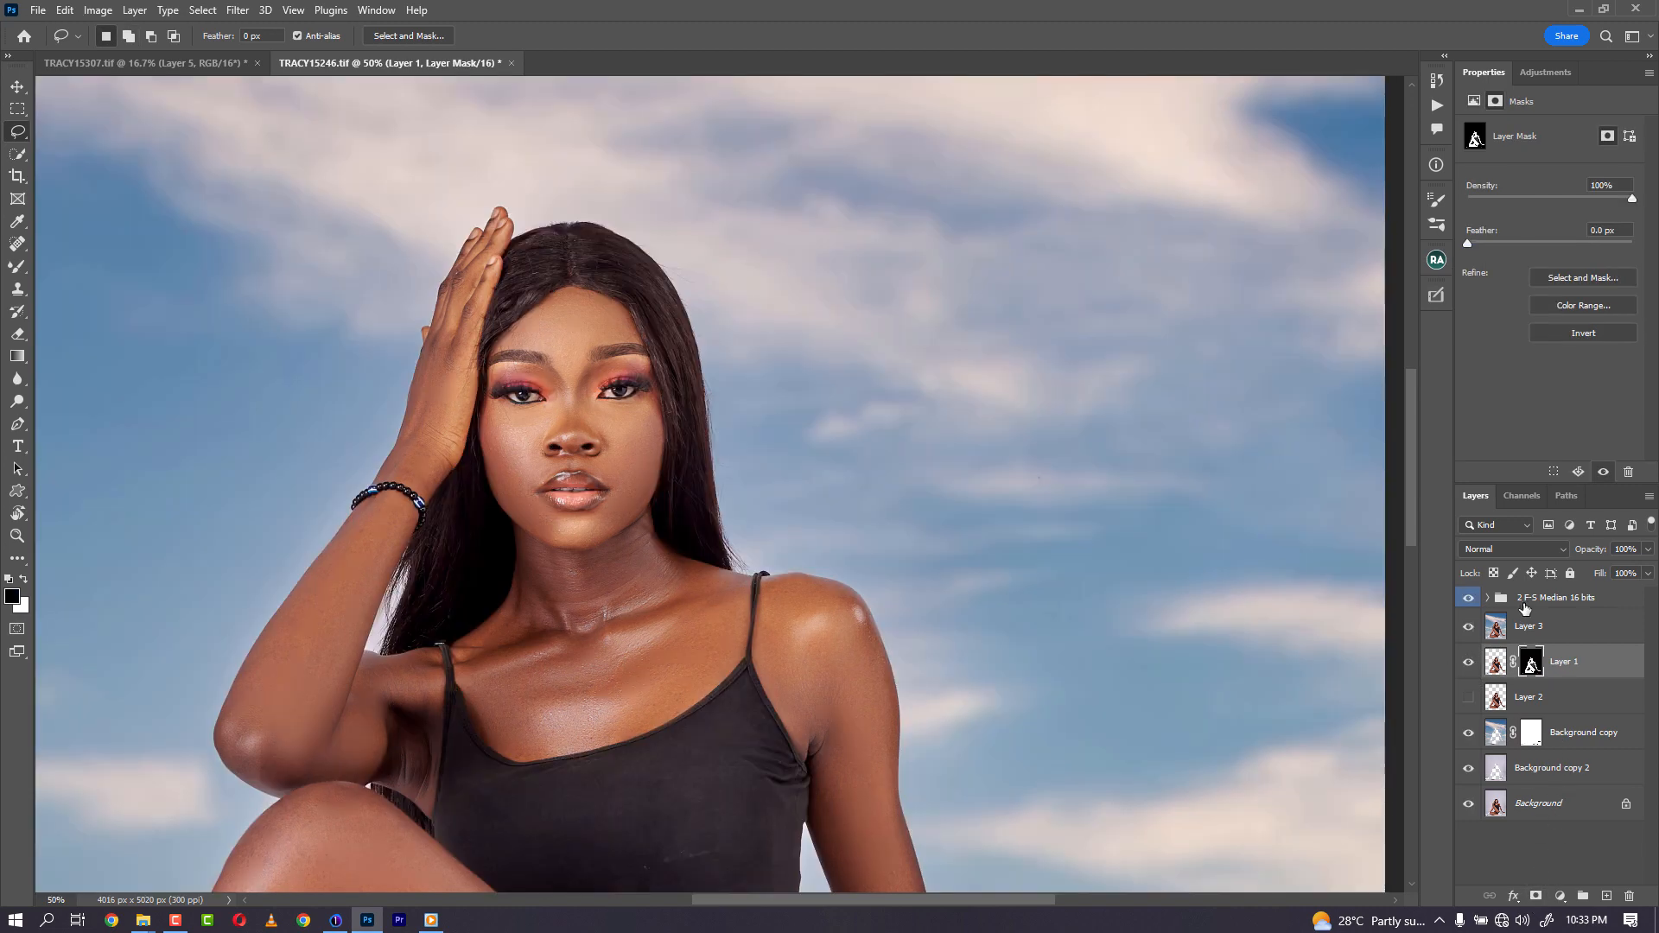
- Select Layer 3 and add a Gradient Map adjustment layer above it
{"action": "left_click", "coordinate": [1528, 603]}
{"action": "left_click", "coordinate": [1552, 631]}
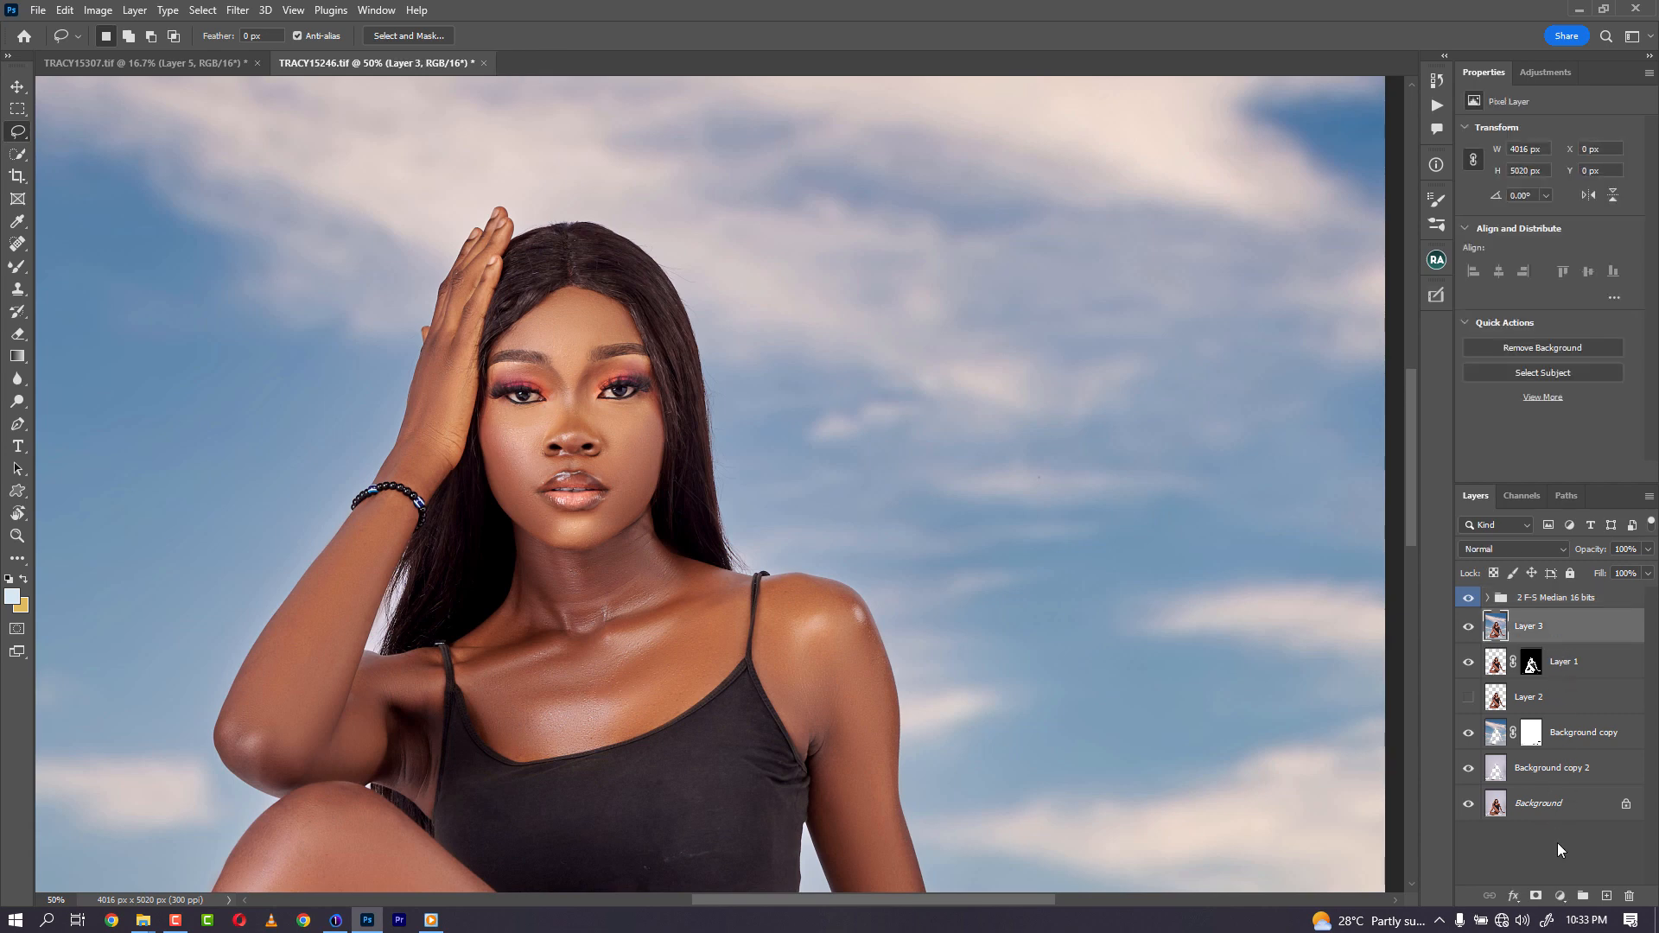
{"action": "left_click", "coordinate": [1558, 896]}
{"action": "left_click", "coordinate": [1569, 875]}
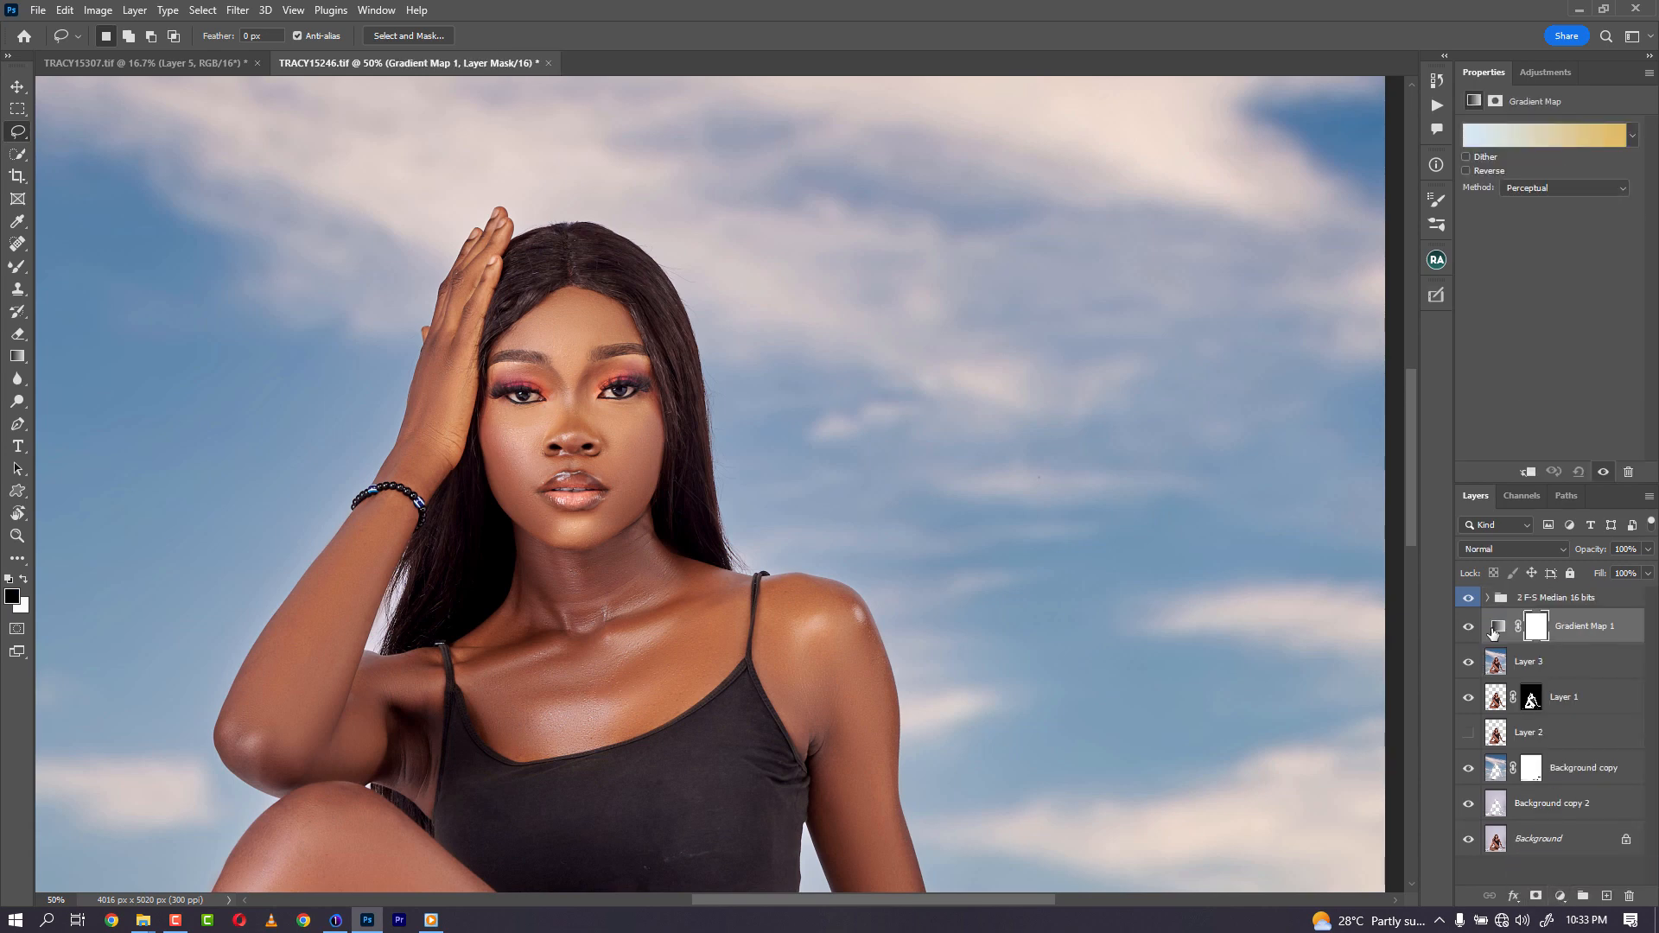
- Load the Black, White gradient preset and set its dark stop to a shadow skin tone sampled from the neck (#572f20)
{"action": "left_click", "coordinate": [1527, 134]}
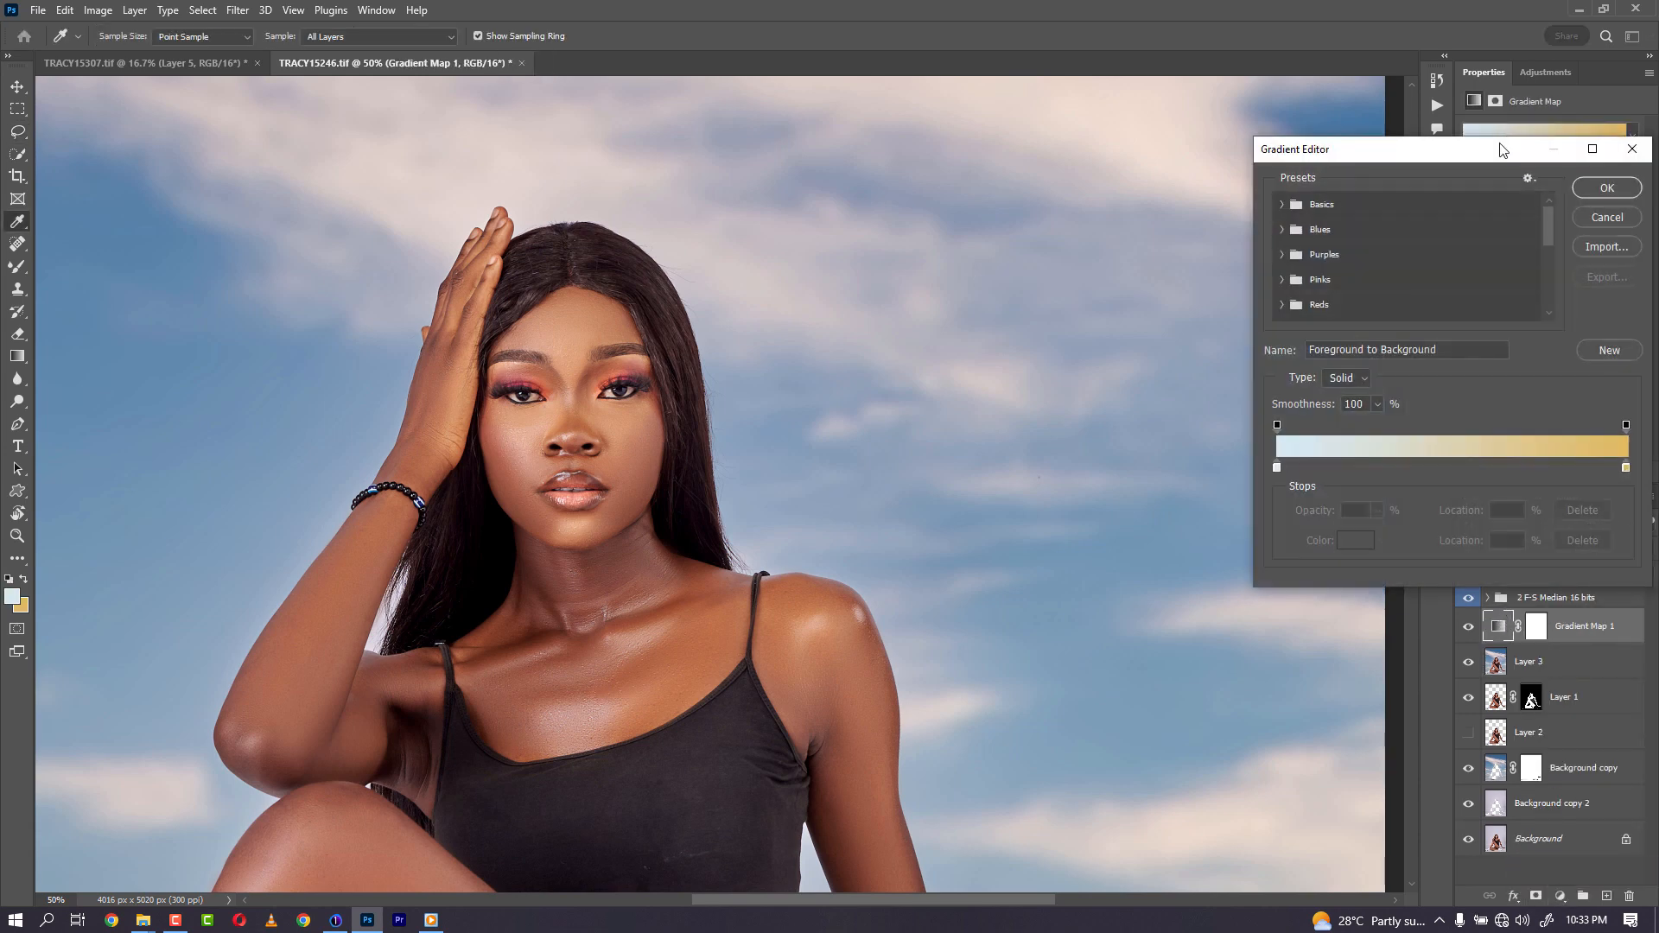
{"action": "left_click", "coordinate": [1283, 205]}
{"action": "left_click", "coordinate": [1361, 235]}
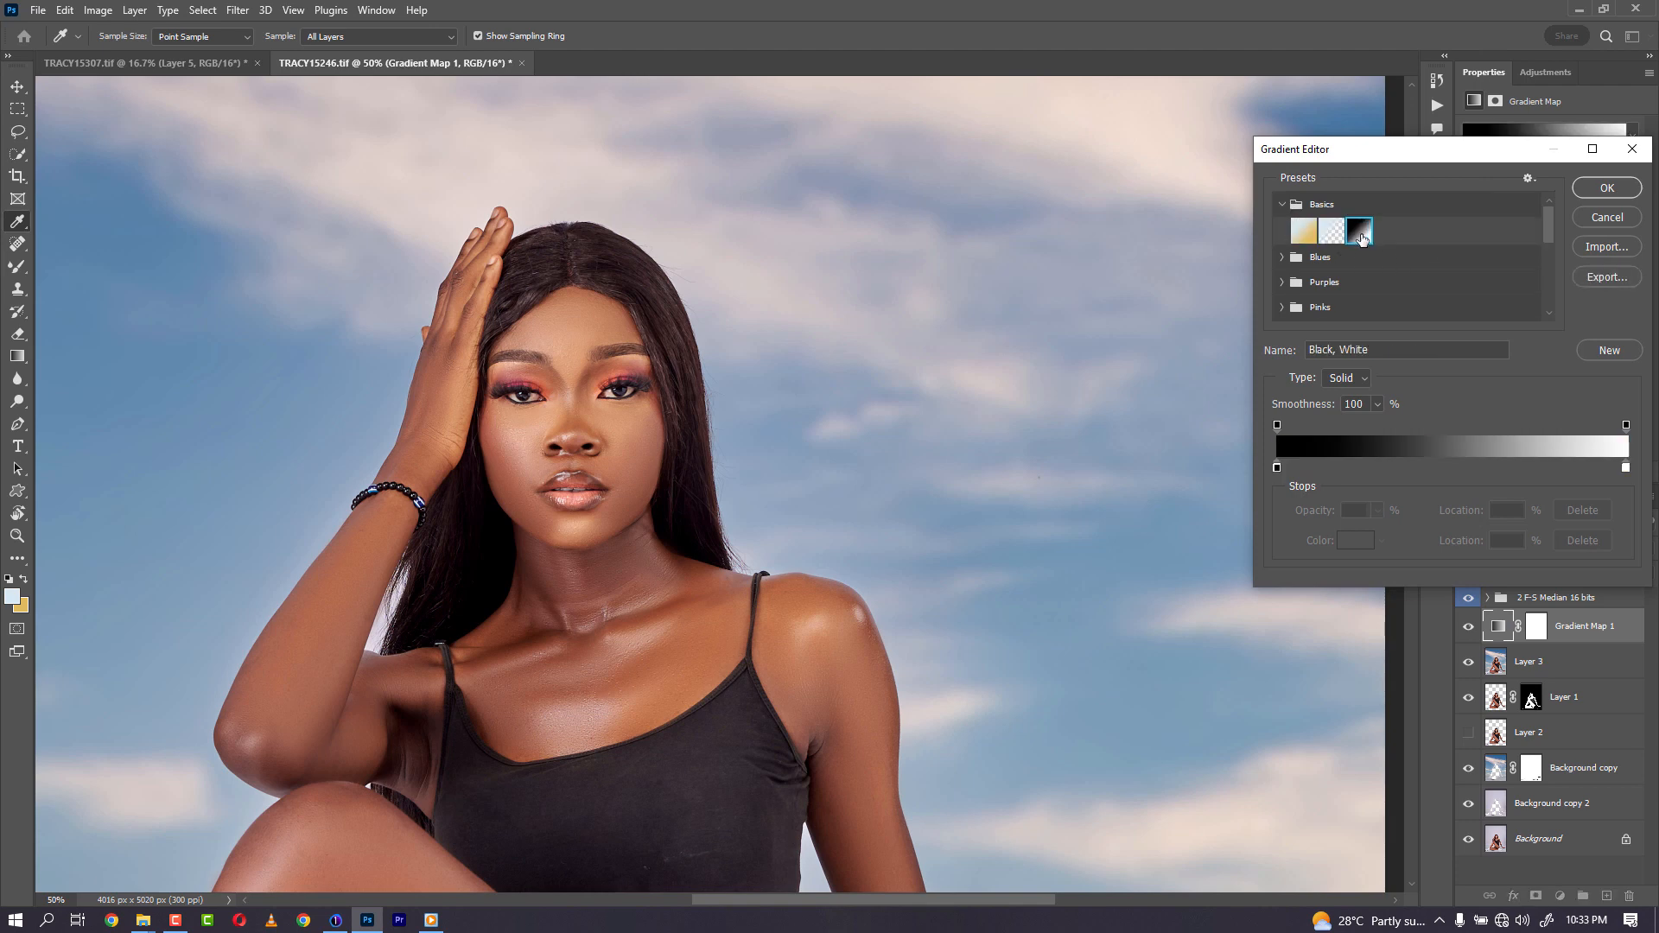
{"action": "left_click", "coordinate": [1278, 467]}
{"action": "left_click", "coordinate": [1357, 541]}
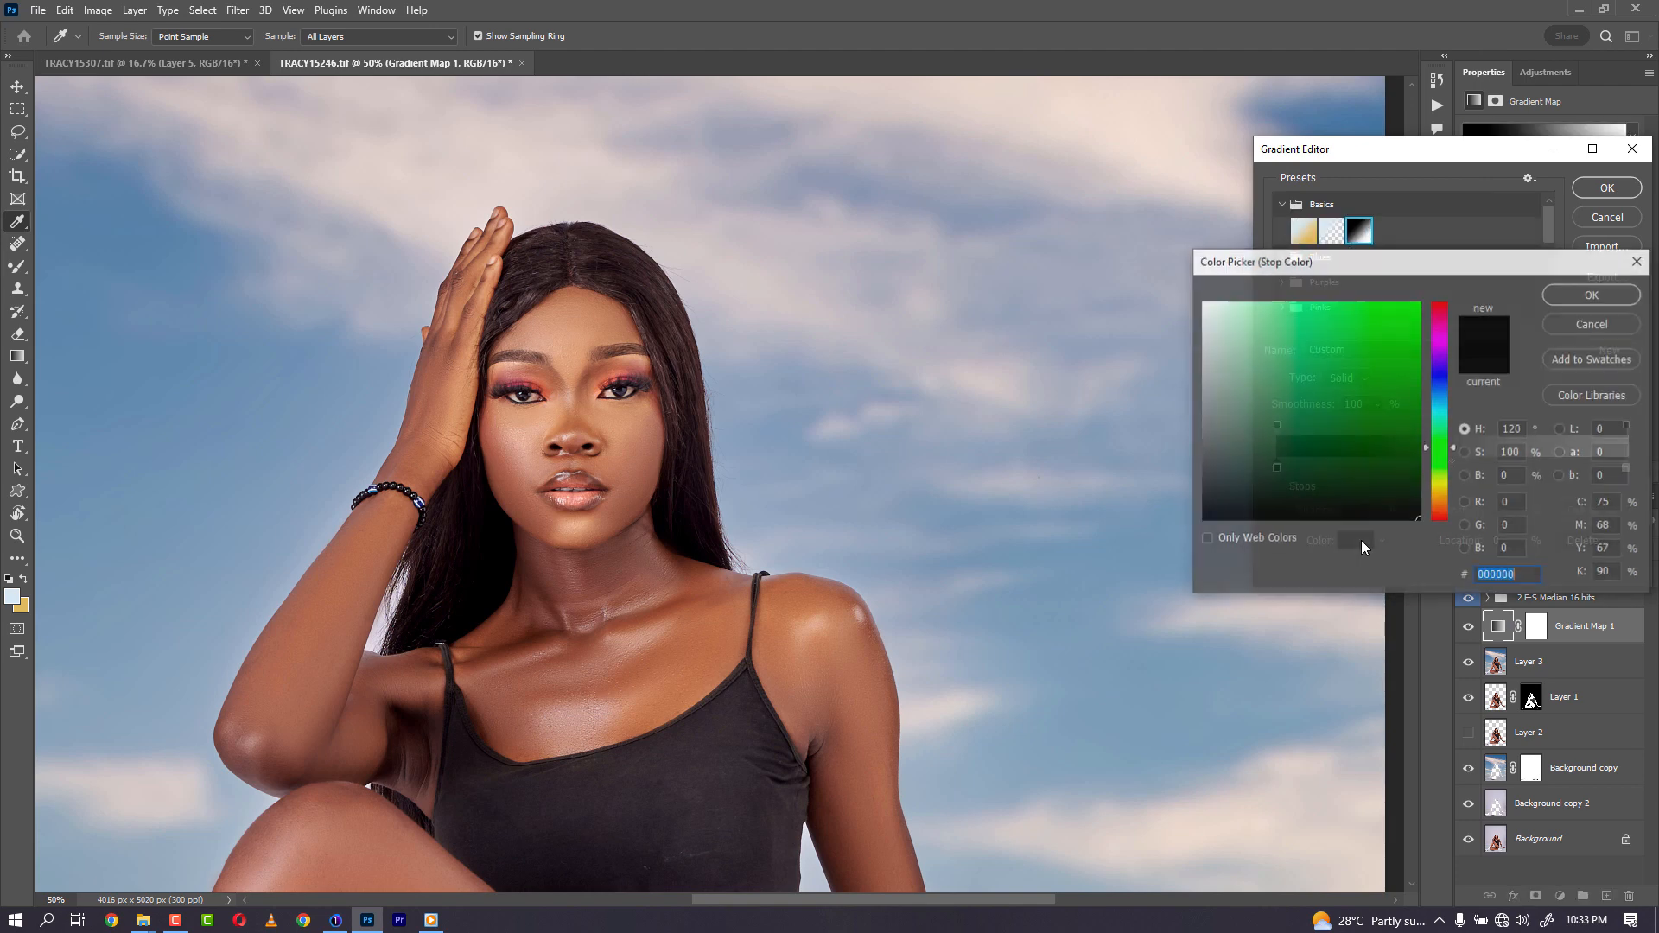
{"action": "left_click", "coordinate": [536, 638]}
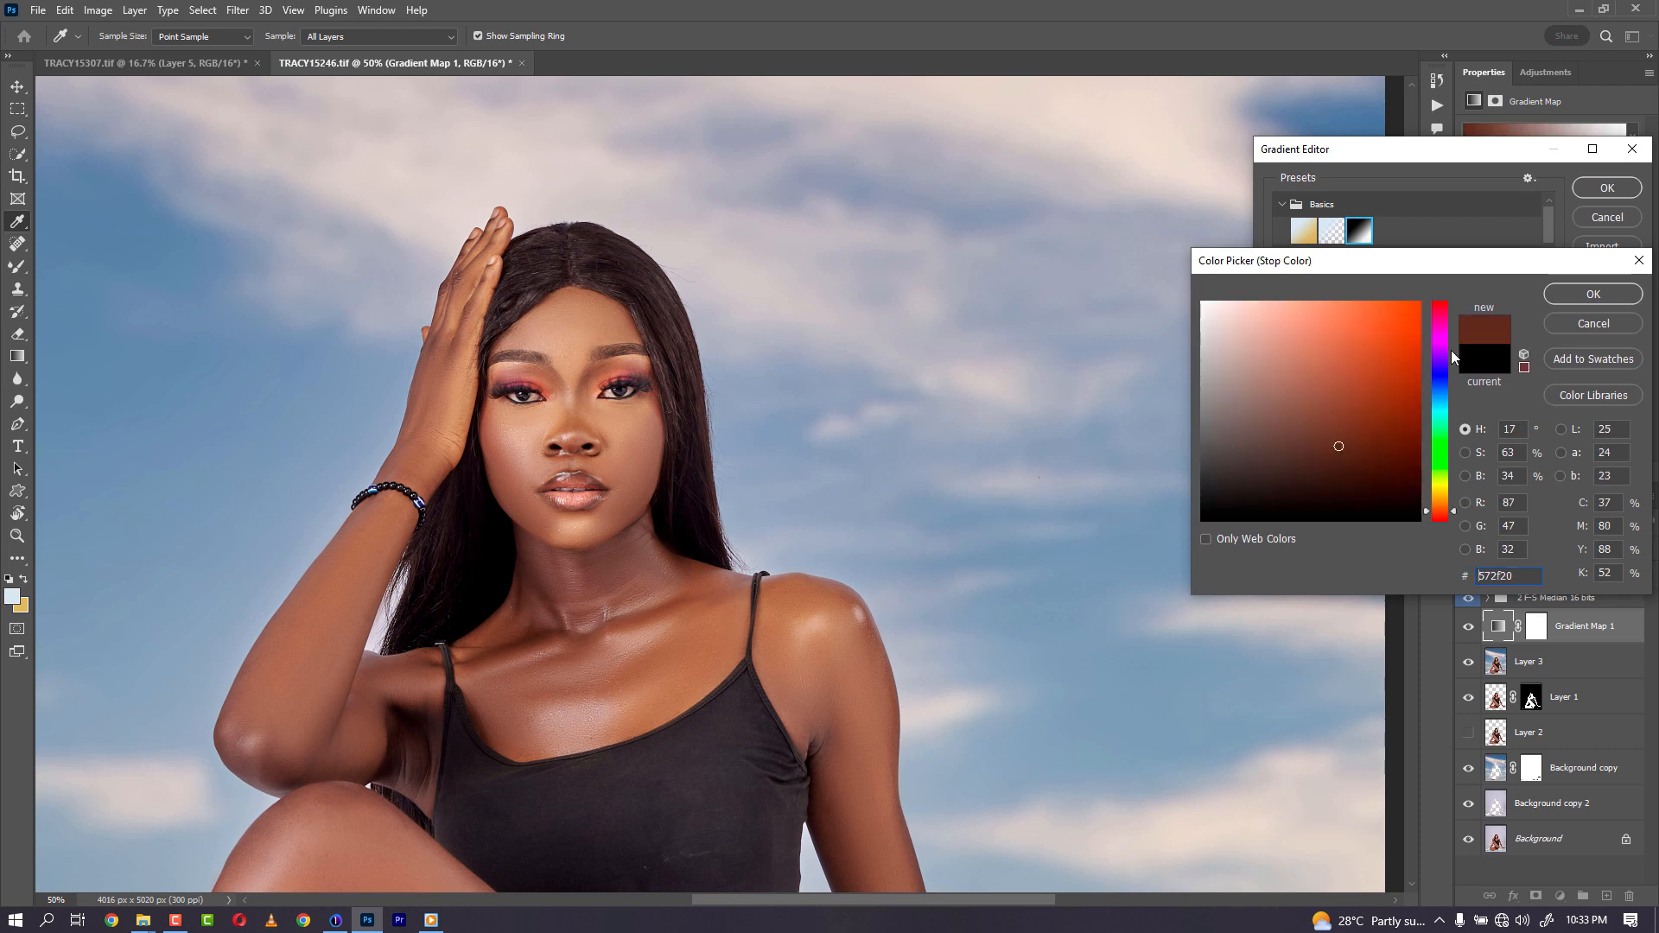
{"action": "left_click", "coordinate": [1593, 295]}
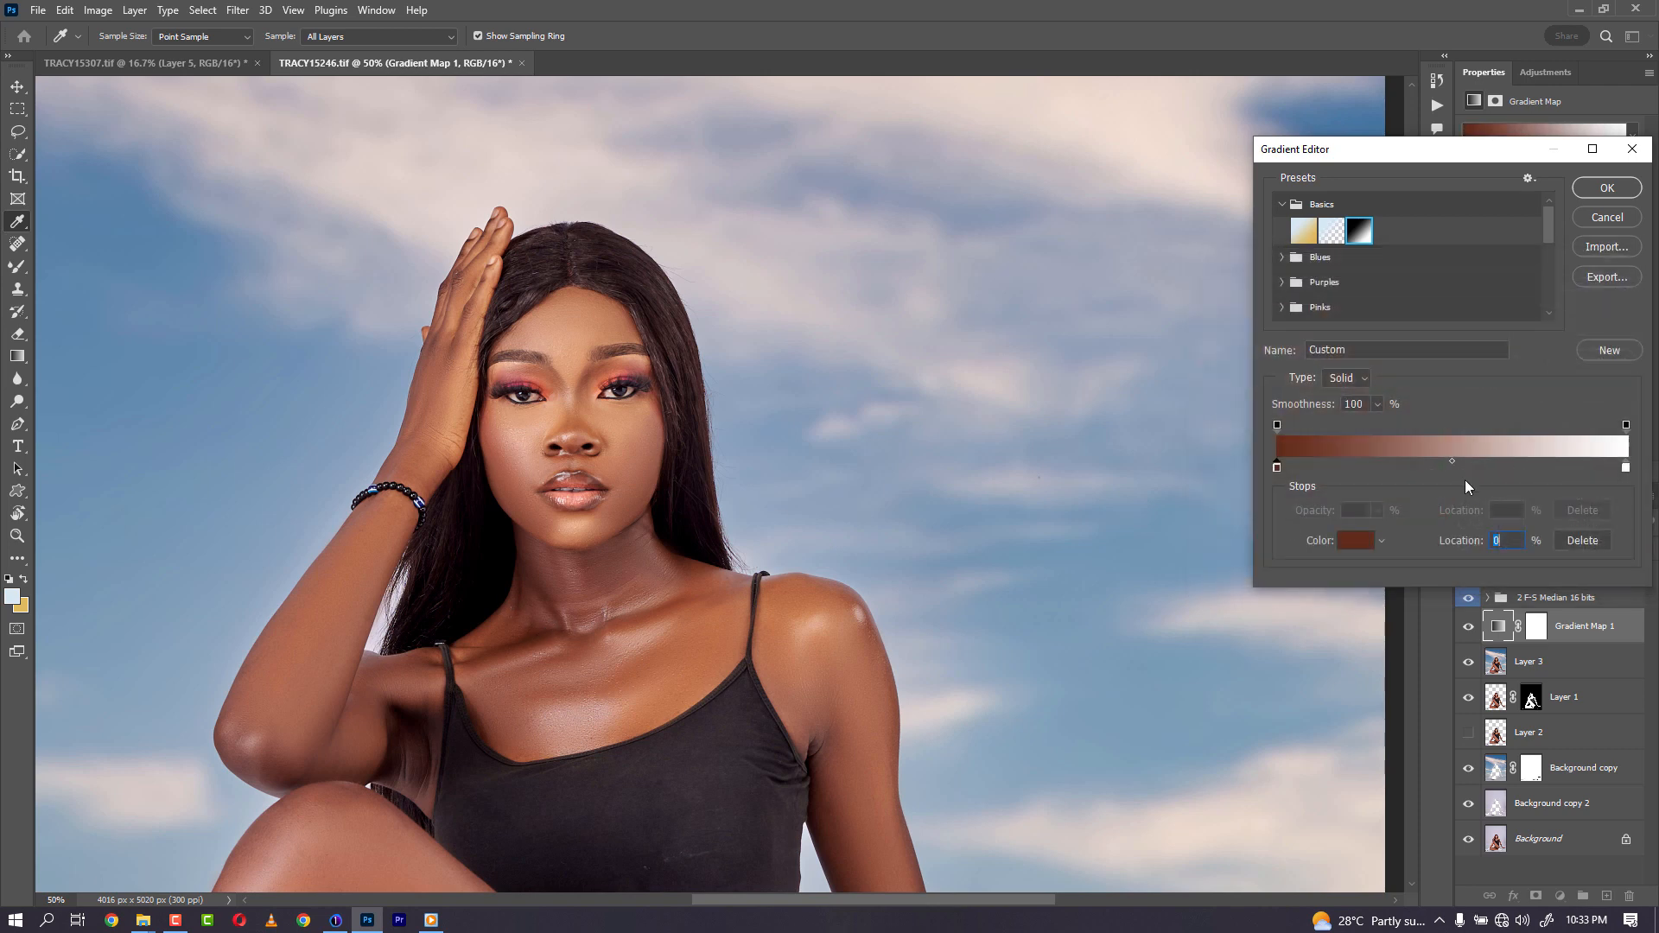
- Set the gradient's light stop to a highlight skin tone sampled from the shoulder (#c39778)
{"action": "left_click", "coordinate": [1627, 470]}
{"action": "left_click", "coordinate": [1355, 541]}
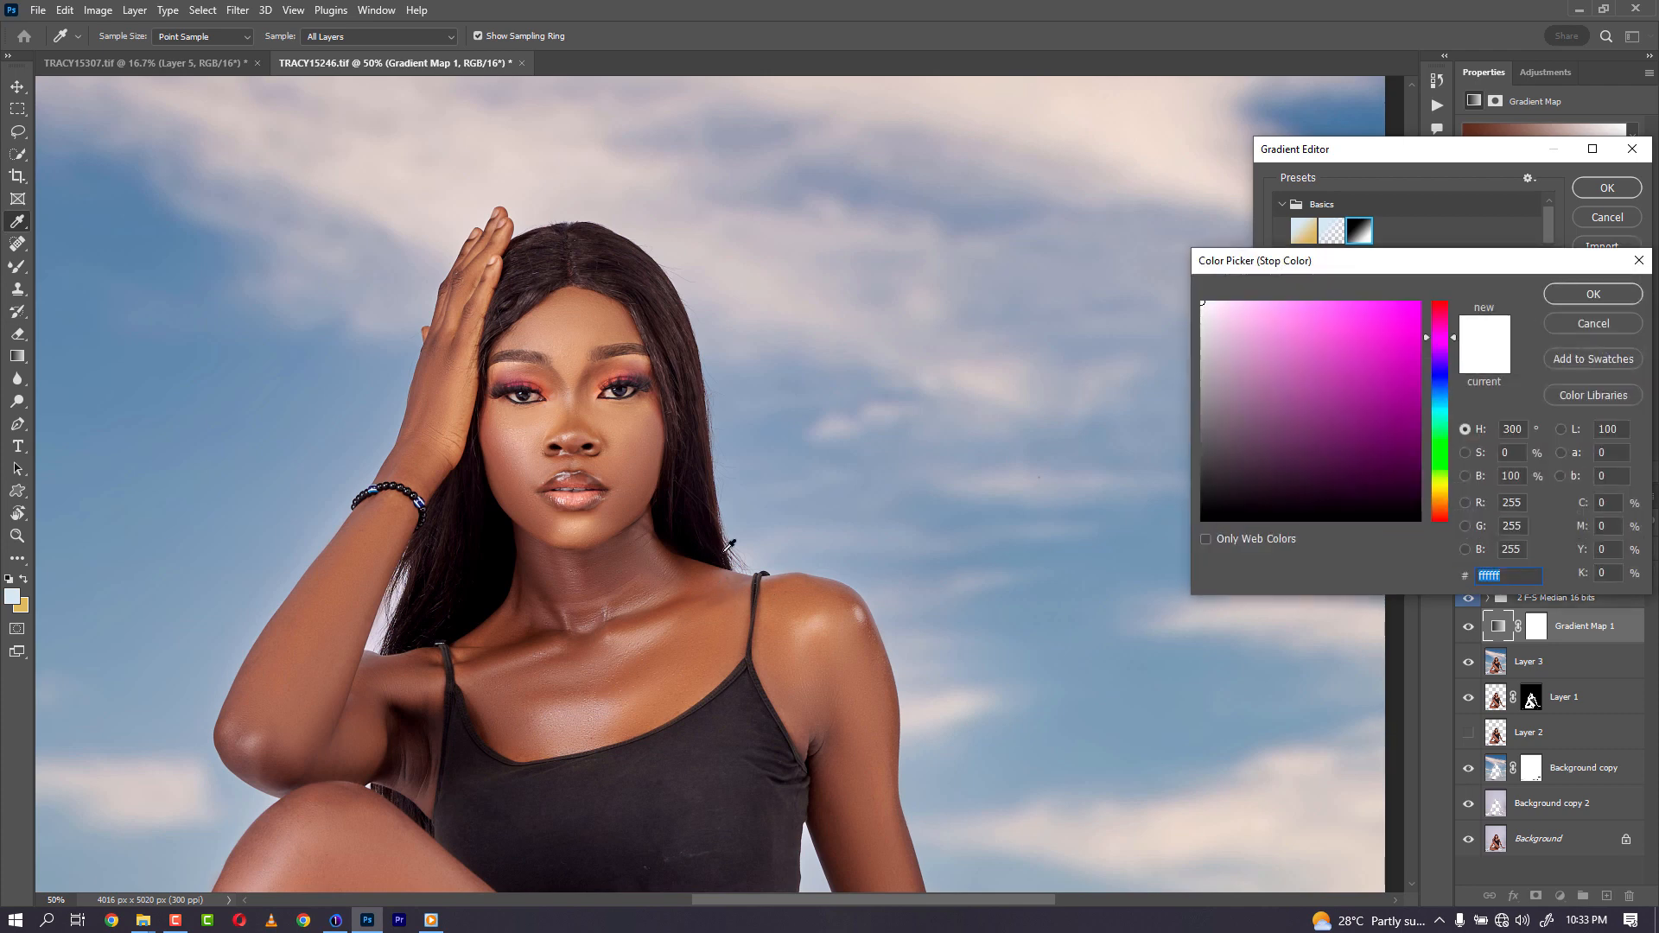
{"action": "left_click", "coordinate": [829, 611]}
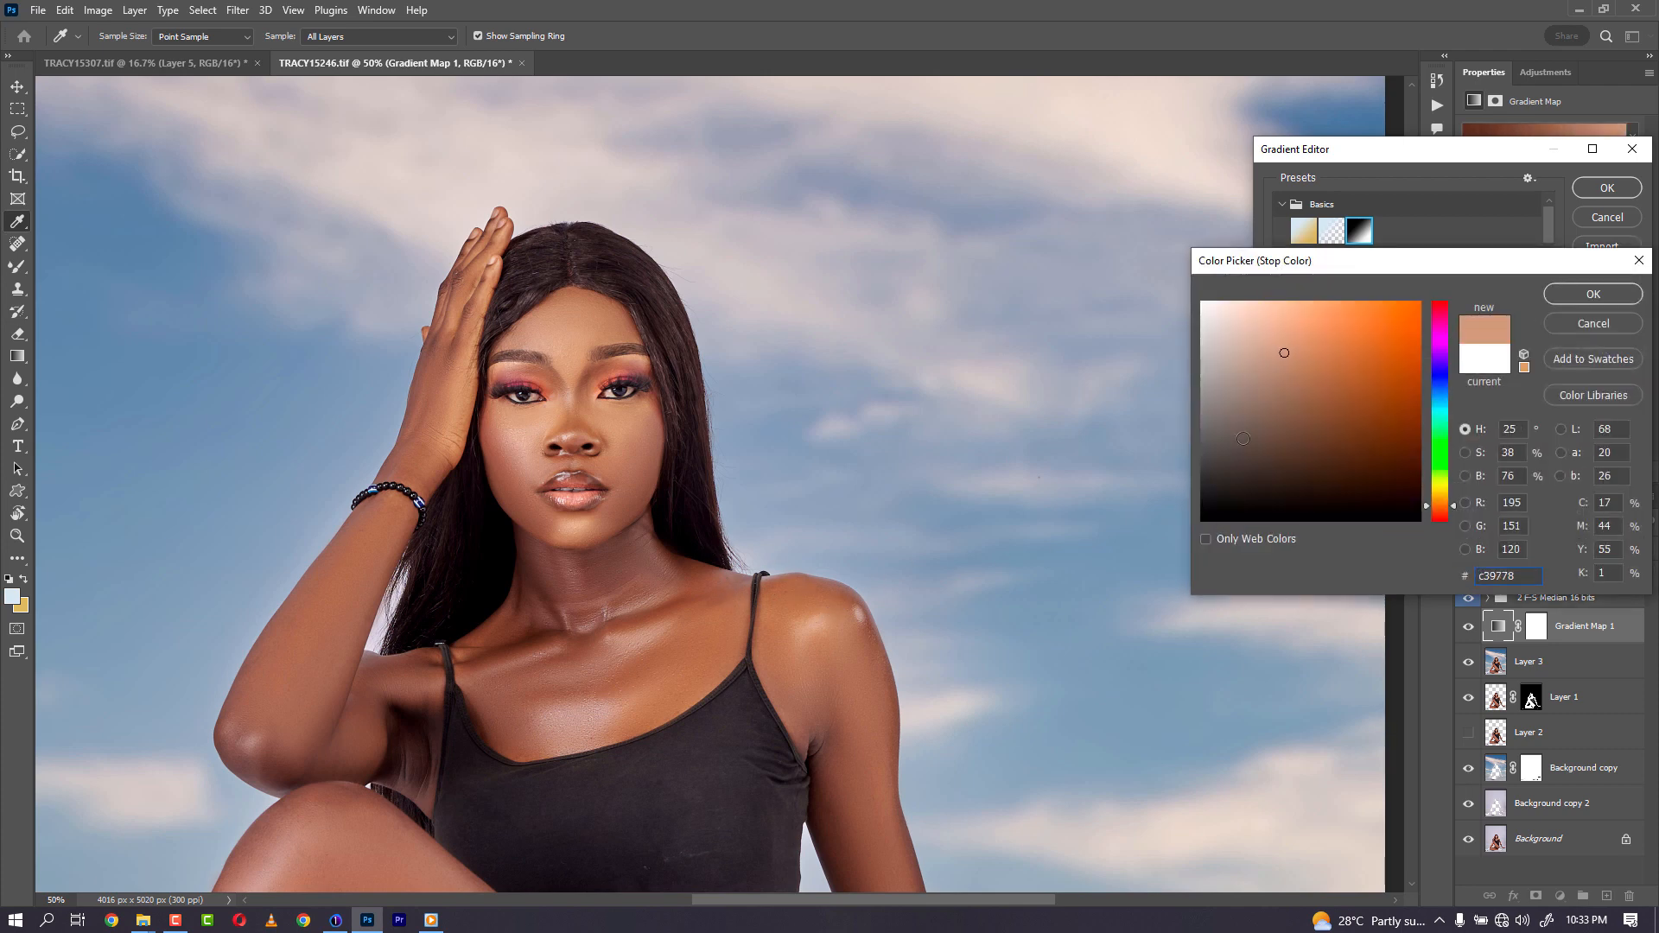
{"action": "left_click", "coordinate": [1629, 293]}
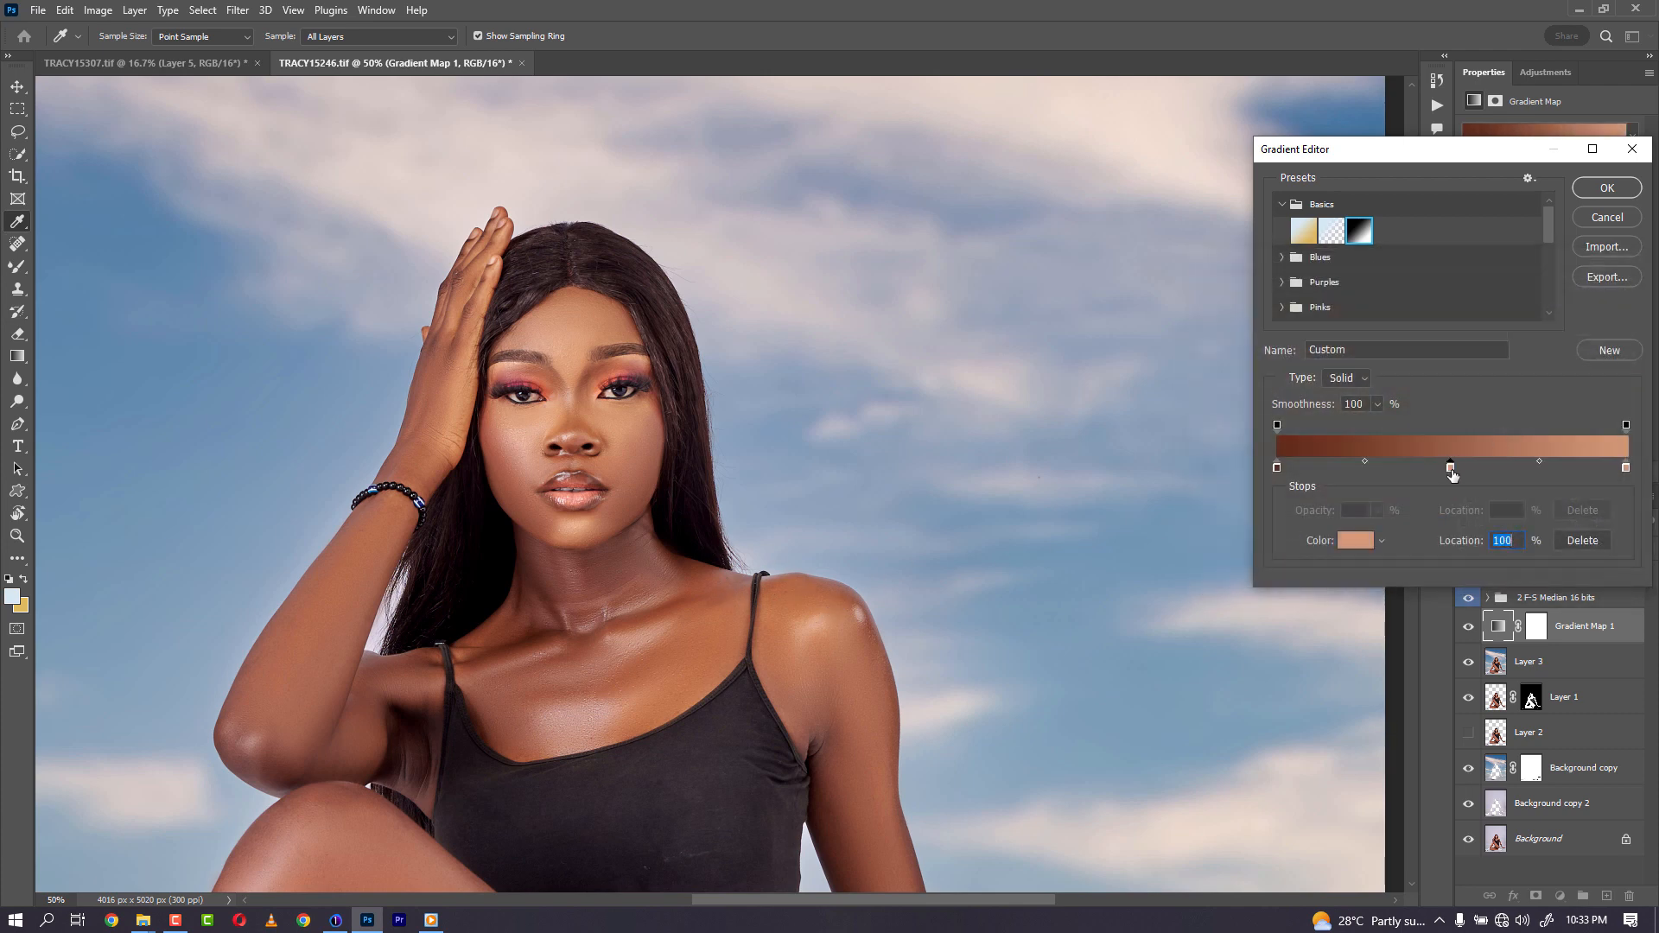
- Set the 50% midpoint stop to a midtone skin color sampled from the chest (#a86b48) and apply the gradient
{"action": "left_click", "coordinate": [1355, 541]}
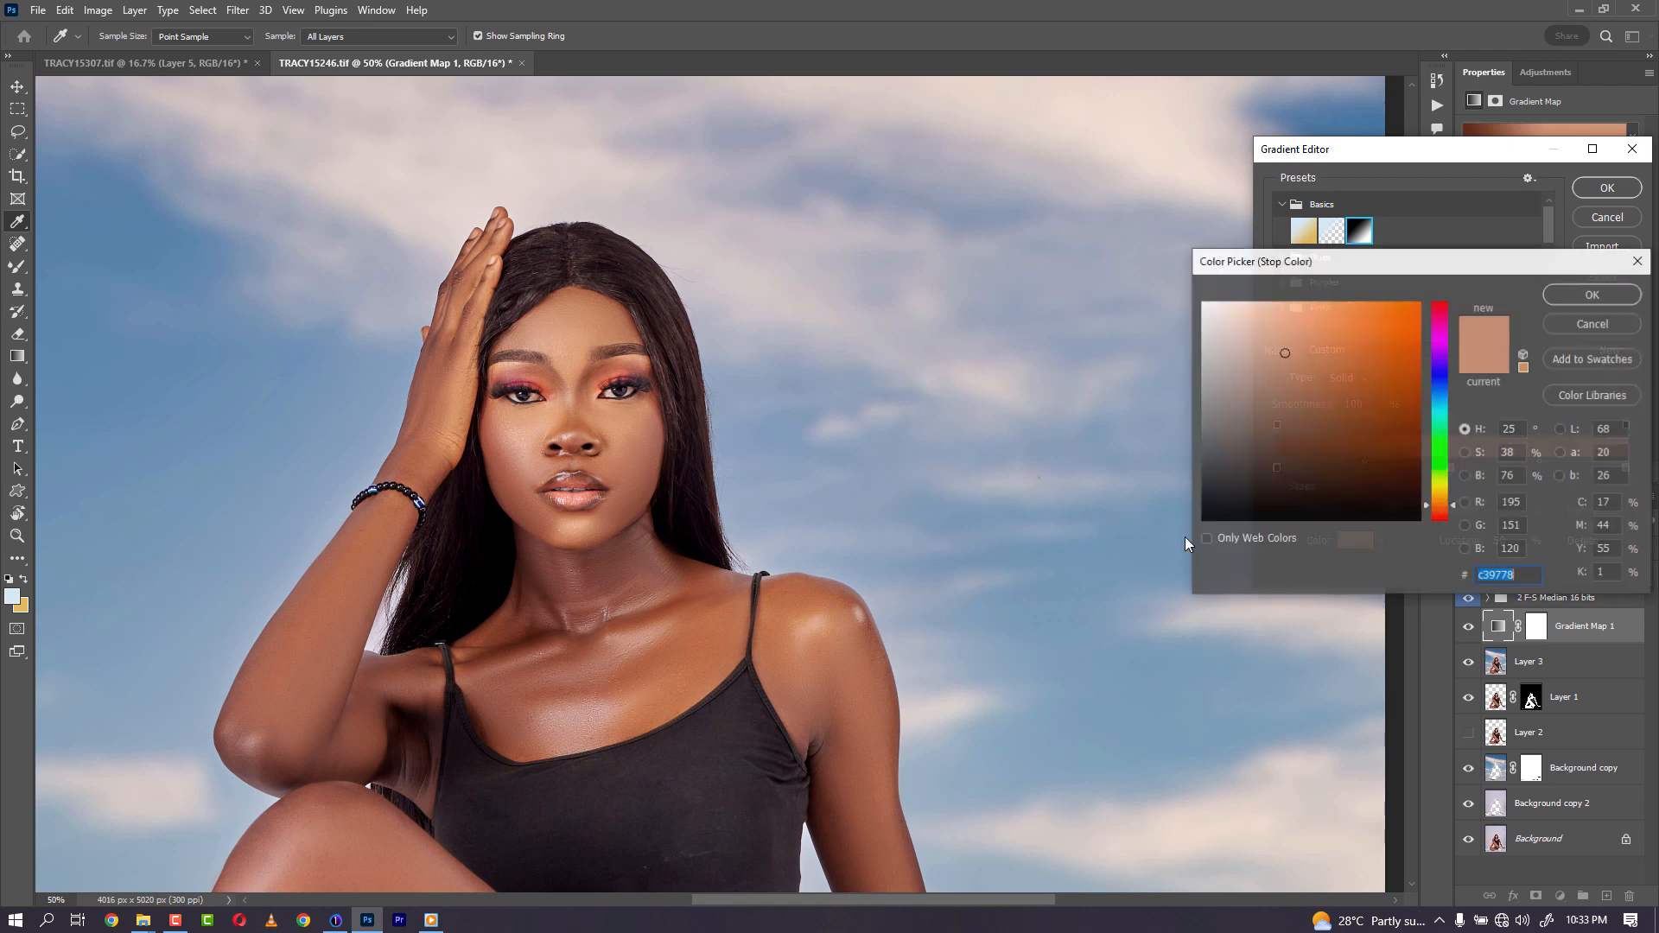
{"action": "left_click", "coordinate": [710, 649]}
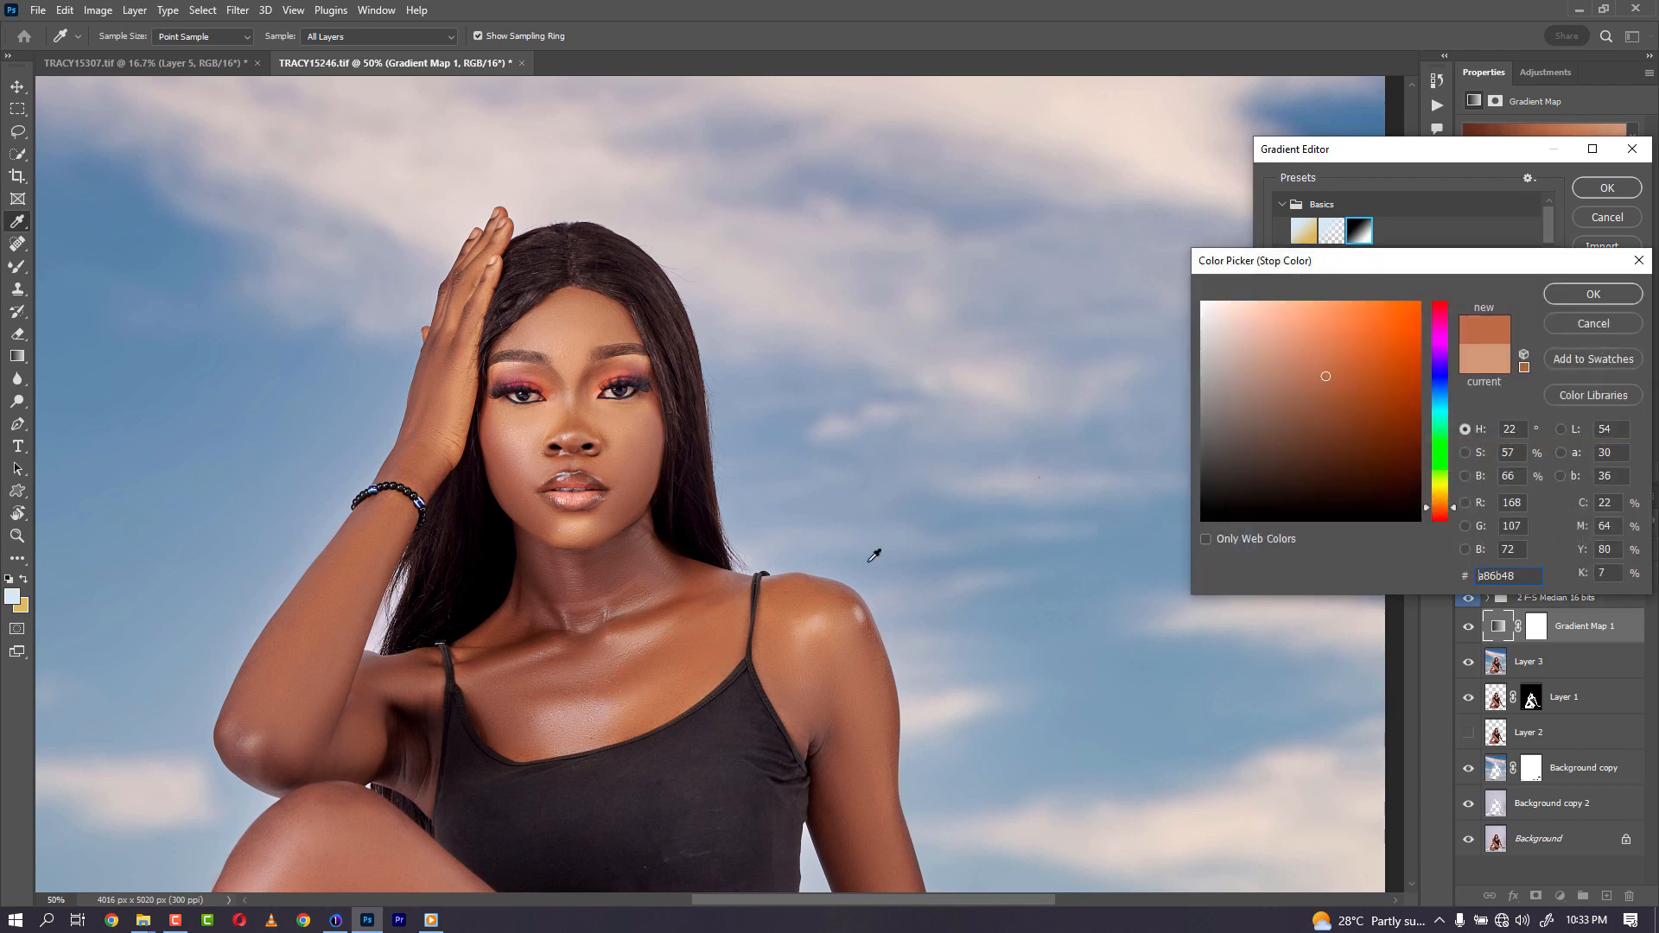
{"action": "left_click", "coordinate": [1592, 294]}
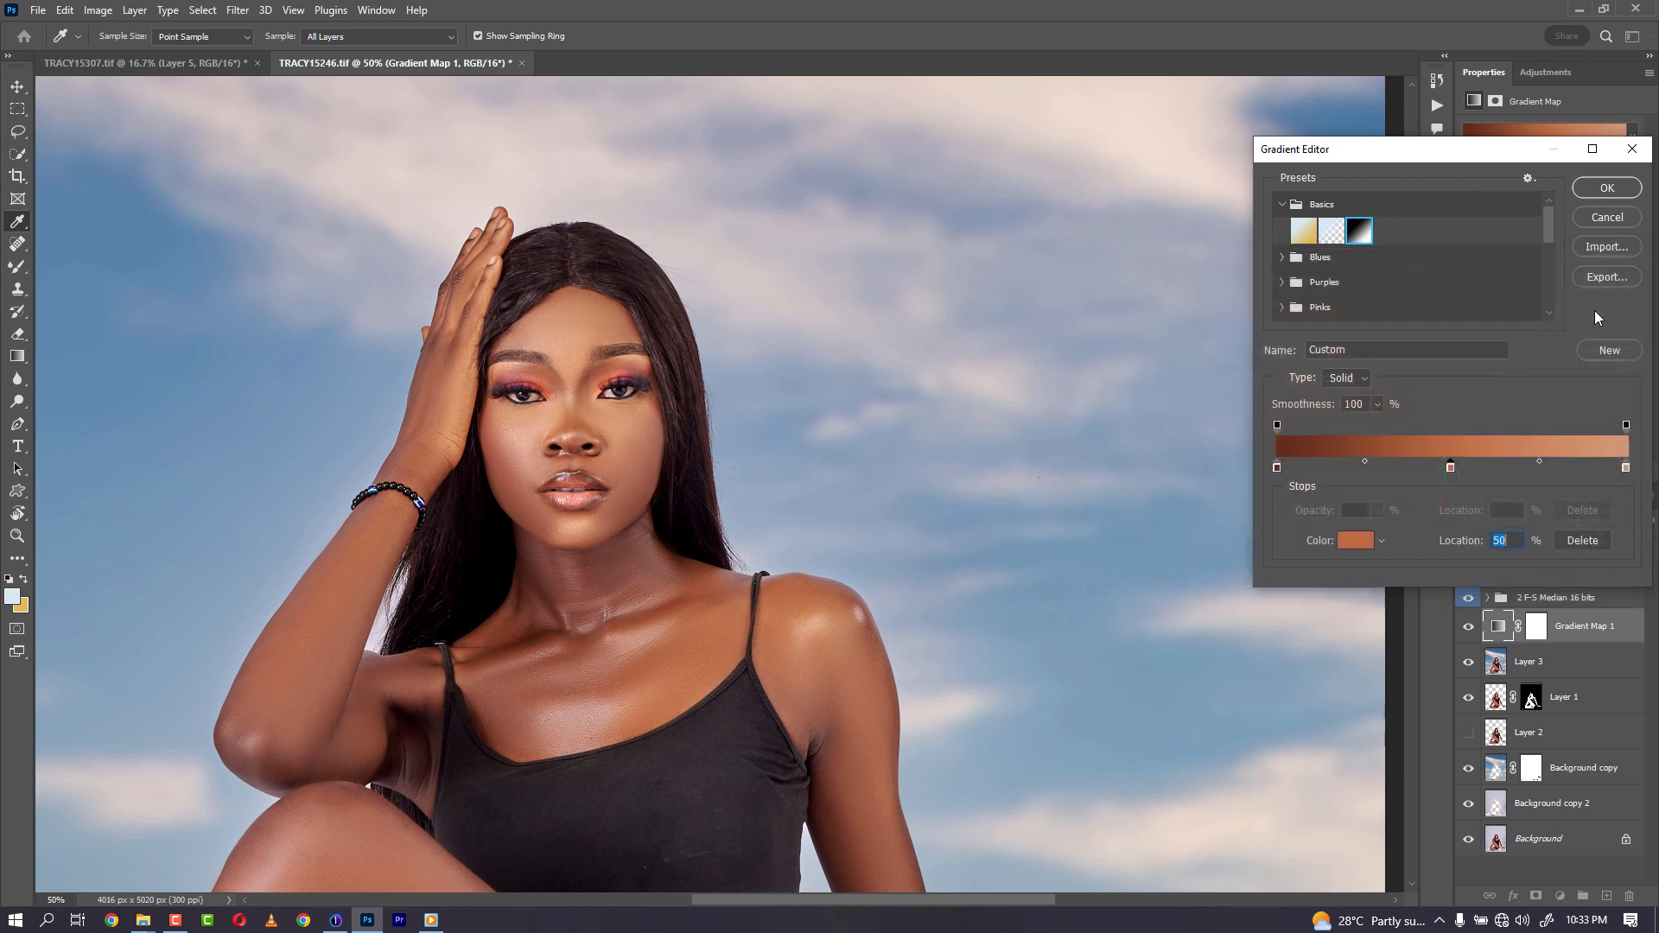
{"action": "left_click", "coordinate": [1608, 189]}
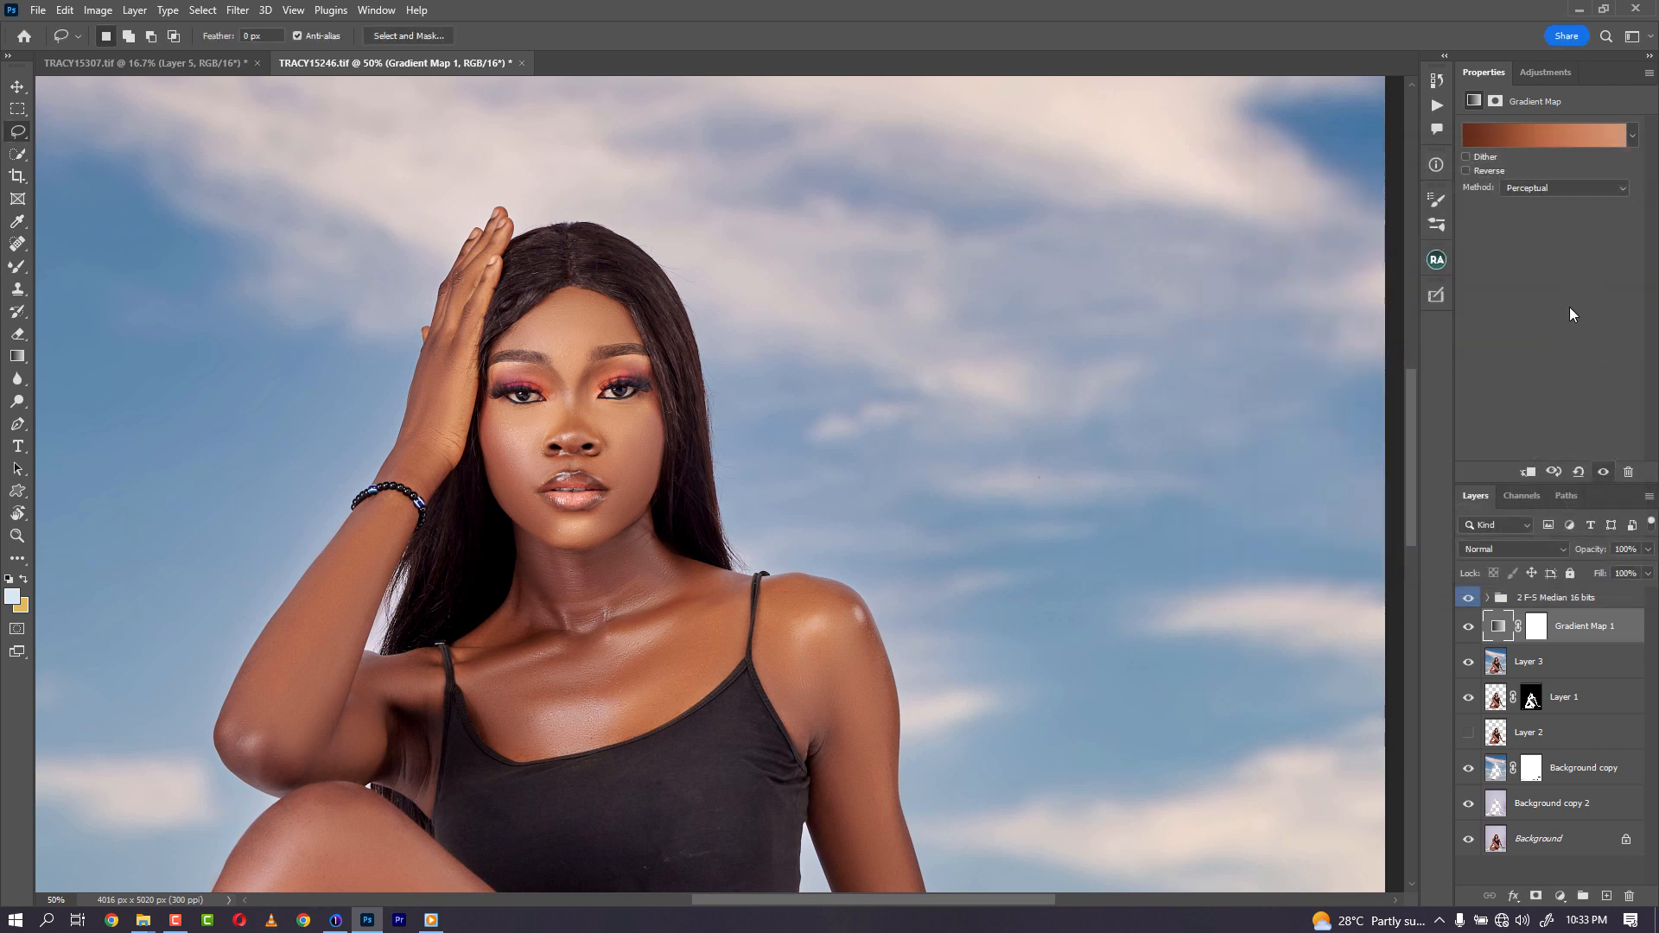
- Set the Gradient Map layer's blend mode to Color and move it to the top of the layer stack
{"action": "left_click", "coordinate": [1538, 555]}
{"action": "left_click", "coordinate": [1503, 858]}
{"action": "left_click_drag", "start_coordinate": [1584, 622], "coordinate": [1571, 591]}
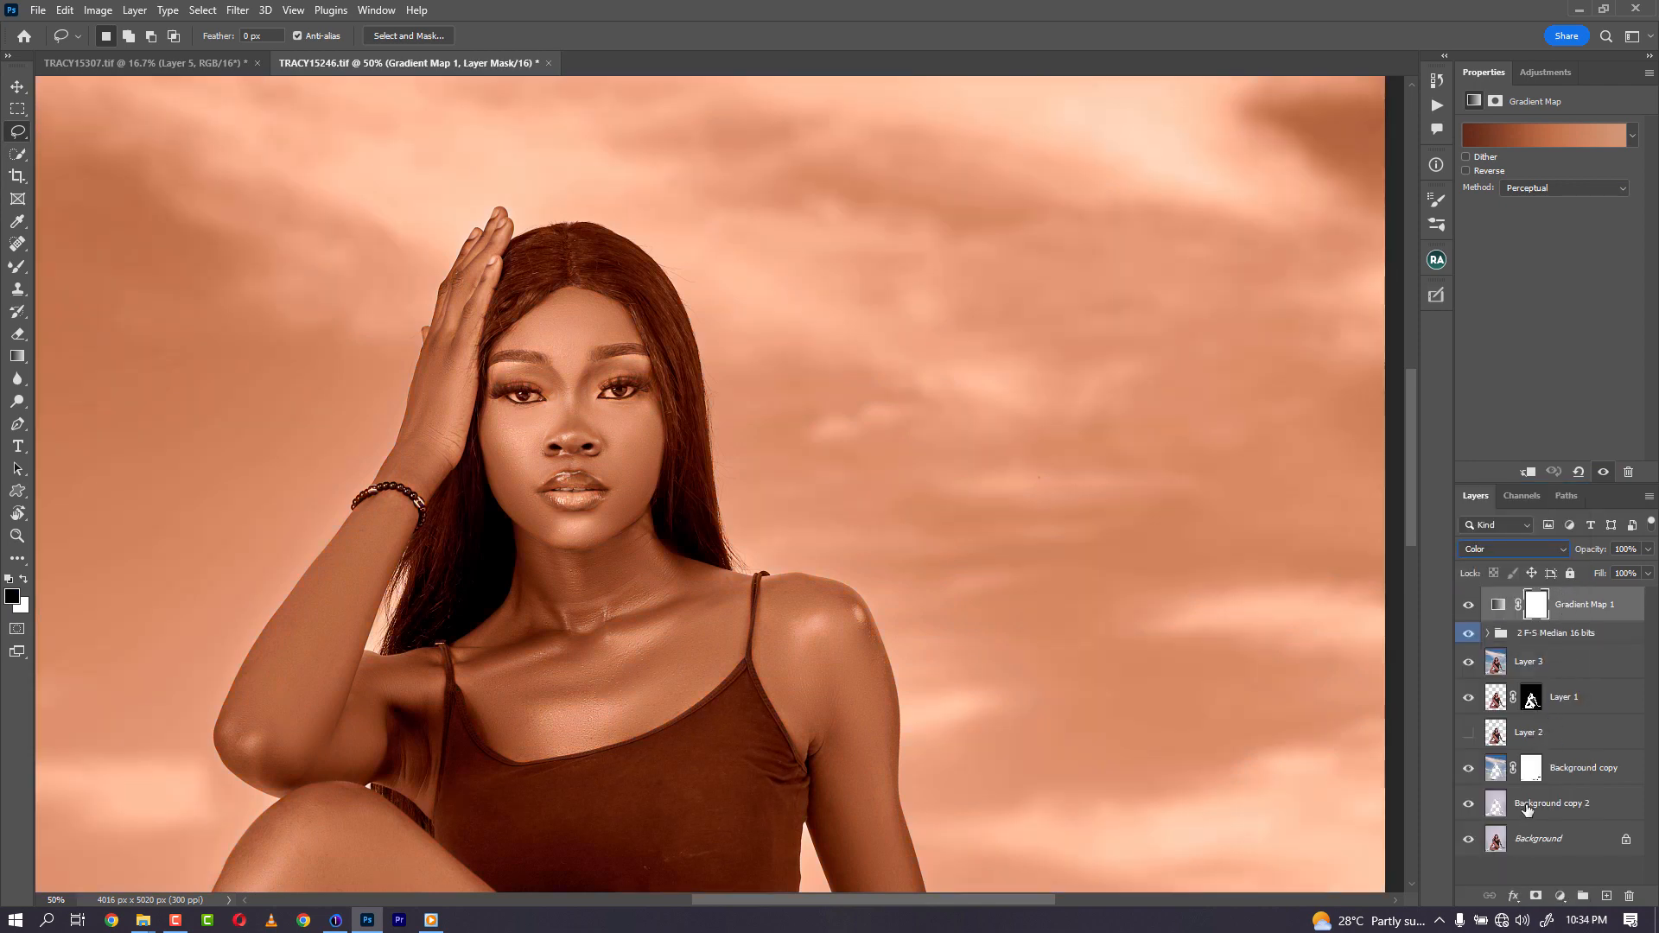
- Copy Layer 1's mask onto the Gradient Map layer and load that mask as a selection
{"action": "left_click_drag", "start_coordinate": [1534, 691], "coordinate": [1538, 616]}
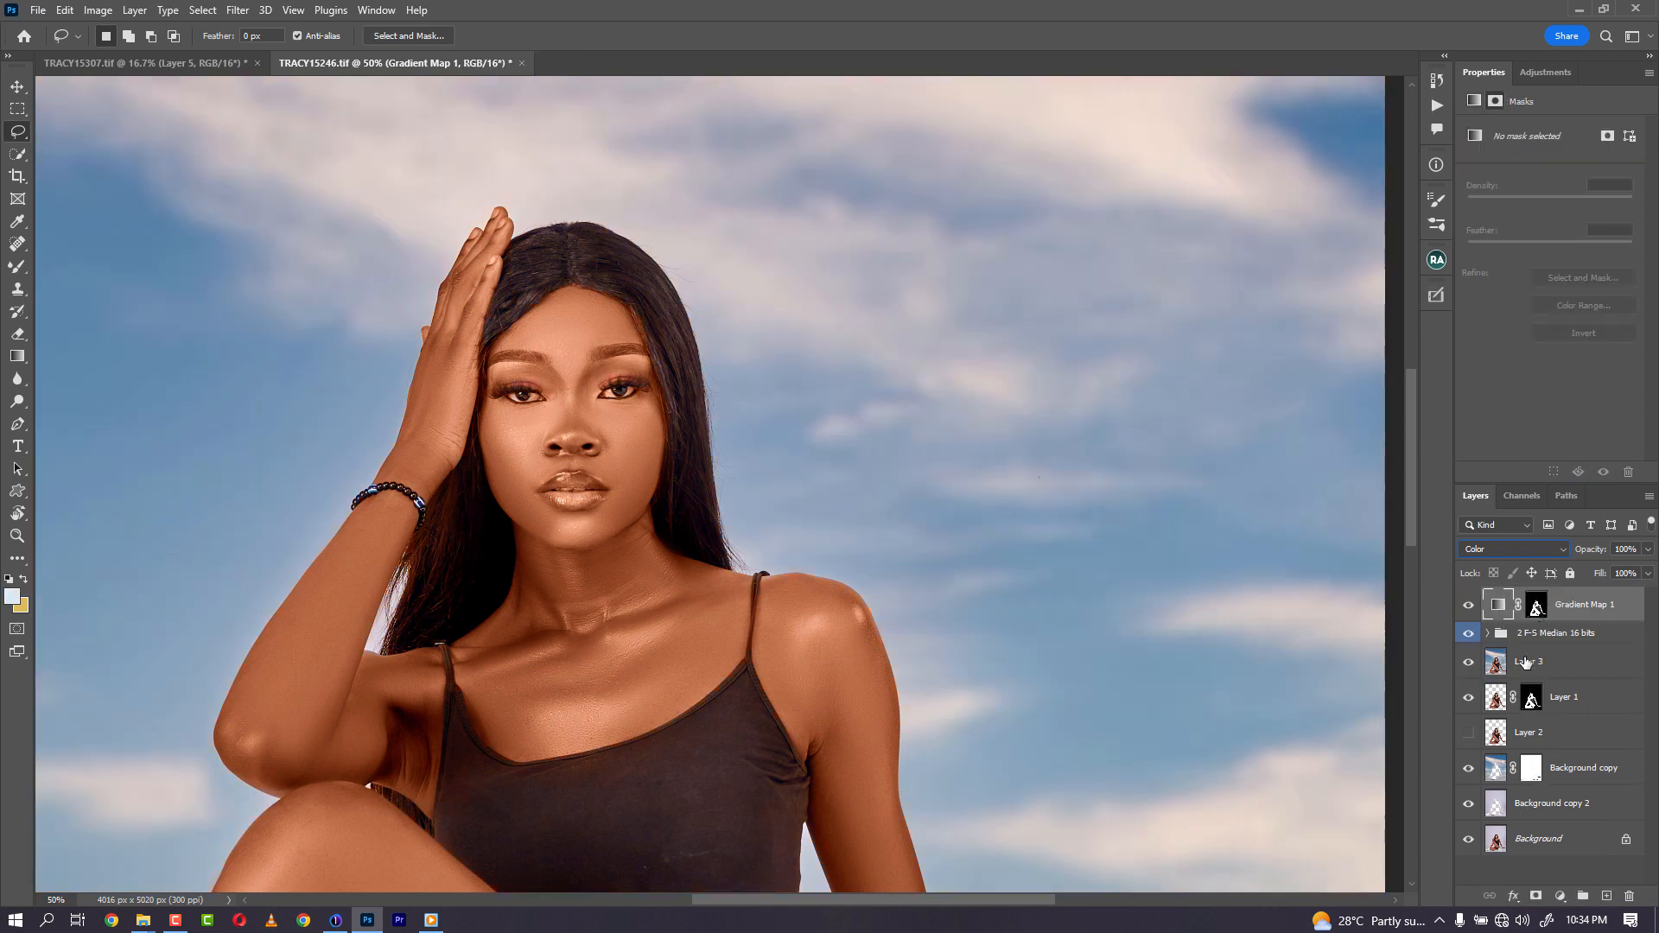
{"action": "left_click", "coordinate": [1502, 696], "text": "ctrl"}
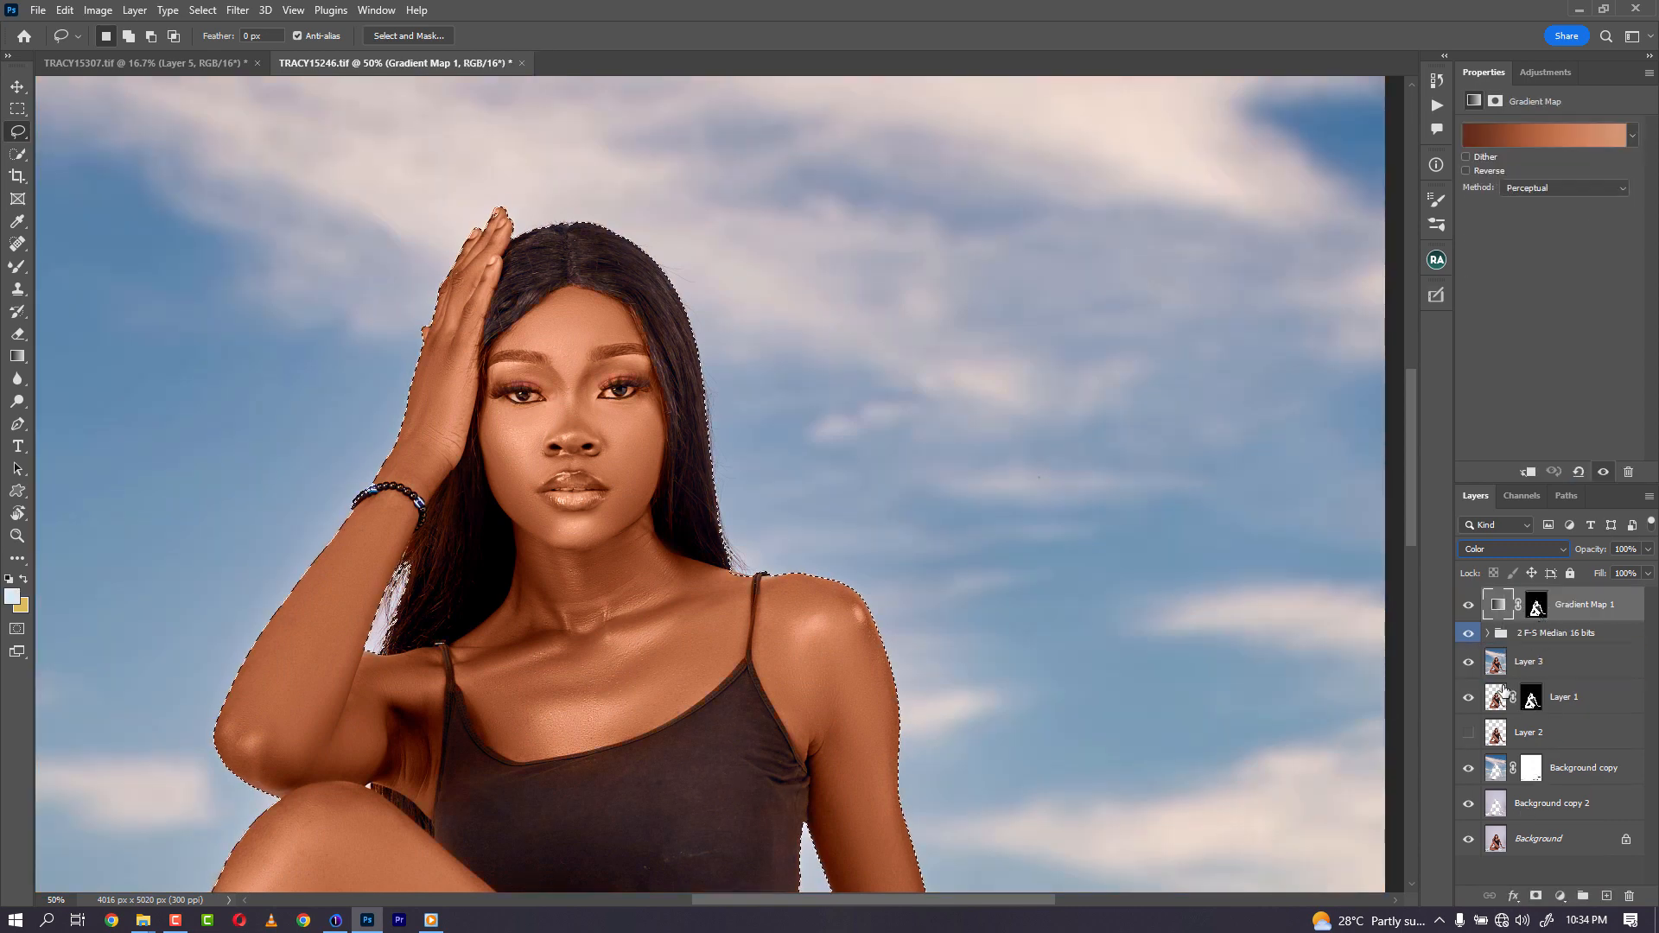
- Show the Gradient Map mask as an overlay and paint white with the Brush over the shaded inner leg area
{"action": "left_click", "coordinate": [1538, 608]}
{"action": "key", "text": "backslash"}
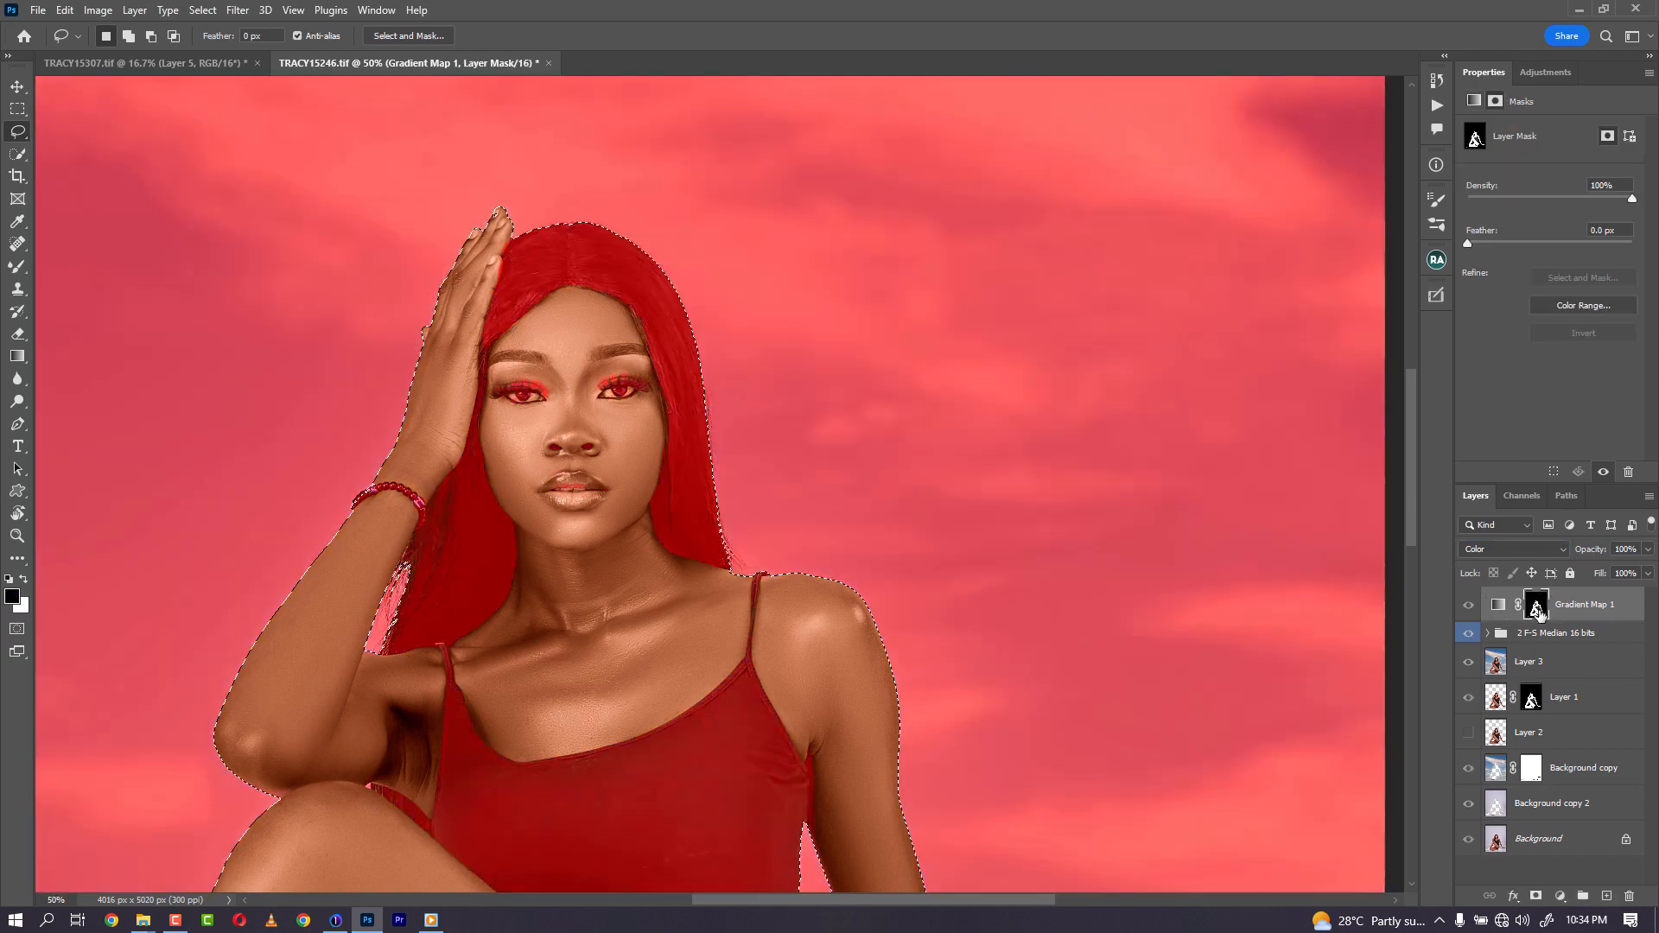
{"action": "left_click_drag", "start_coordinate": [593, 623], "coordinate": [752, 122]}
{"action": "left_click_drag", "start_coordinate": [815, 699], "coordinate": [822, 444]}
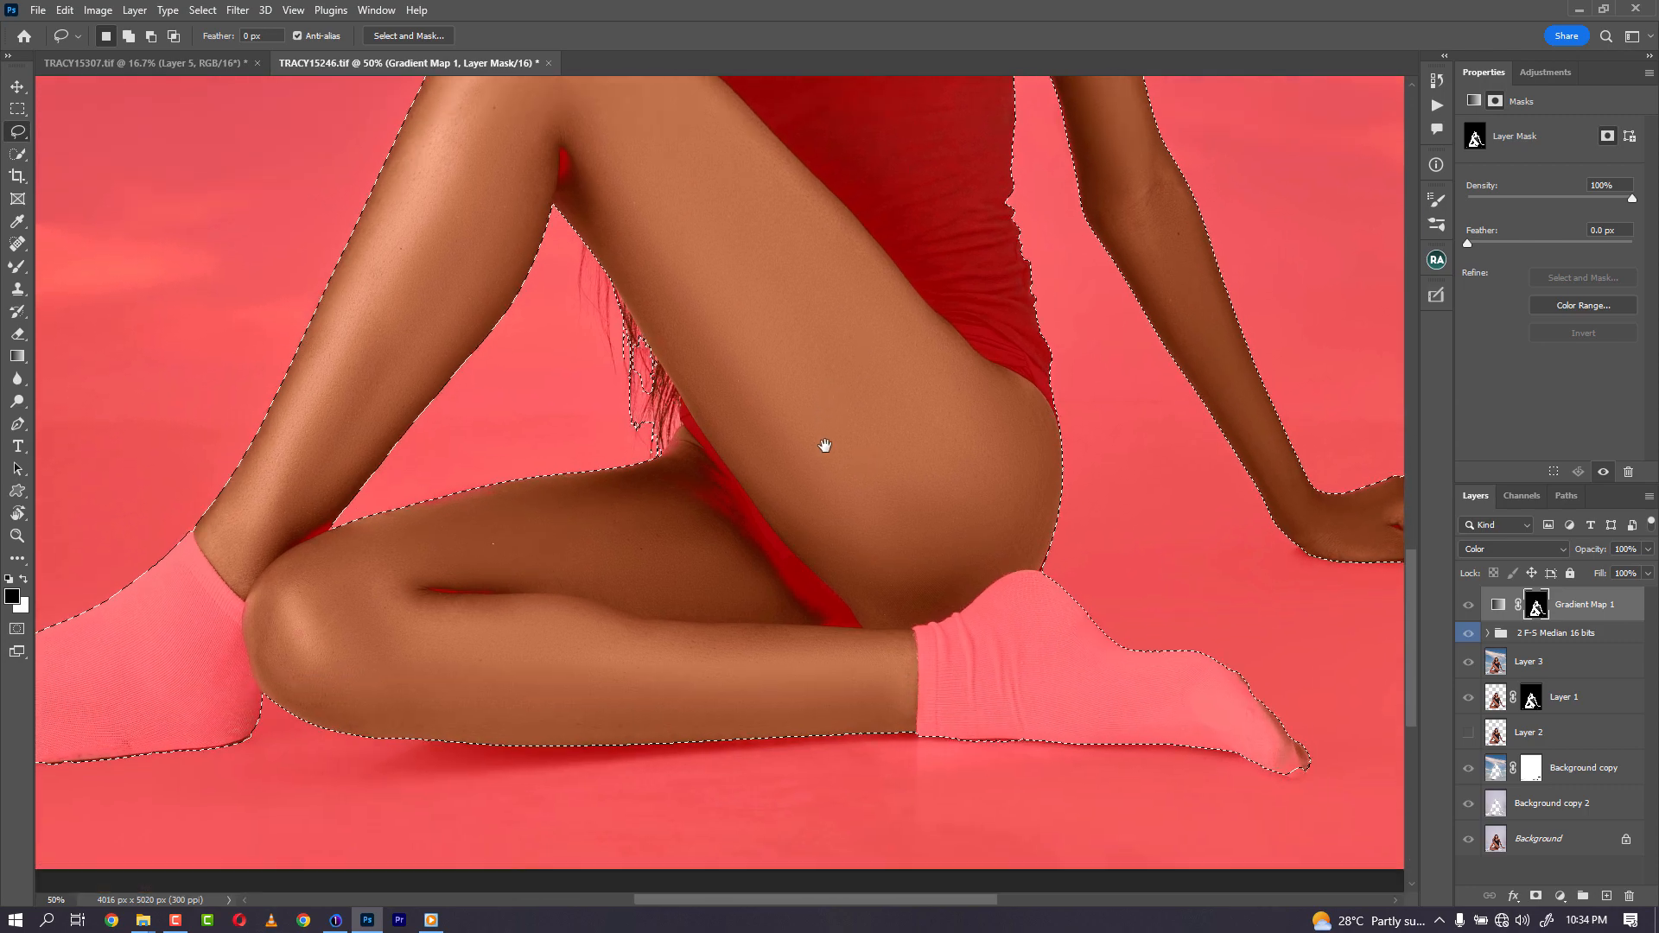
{"action": "key", "text": "b"}
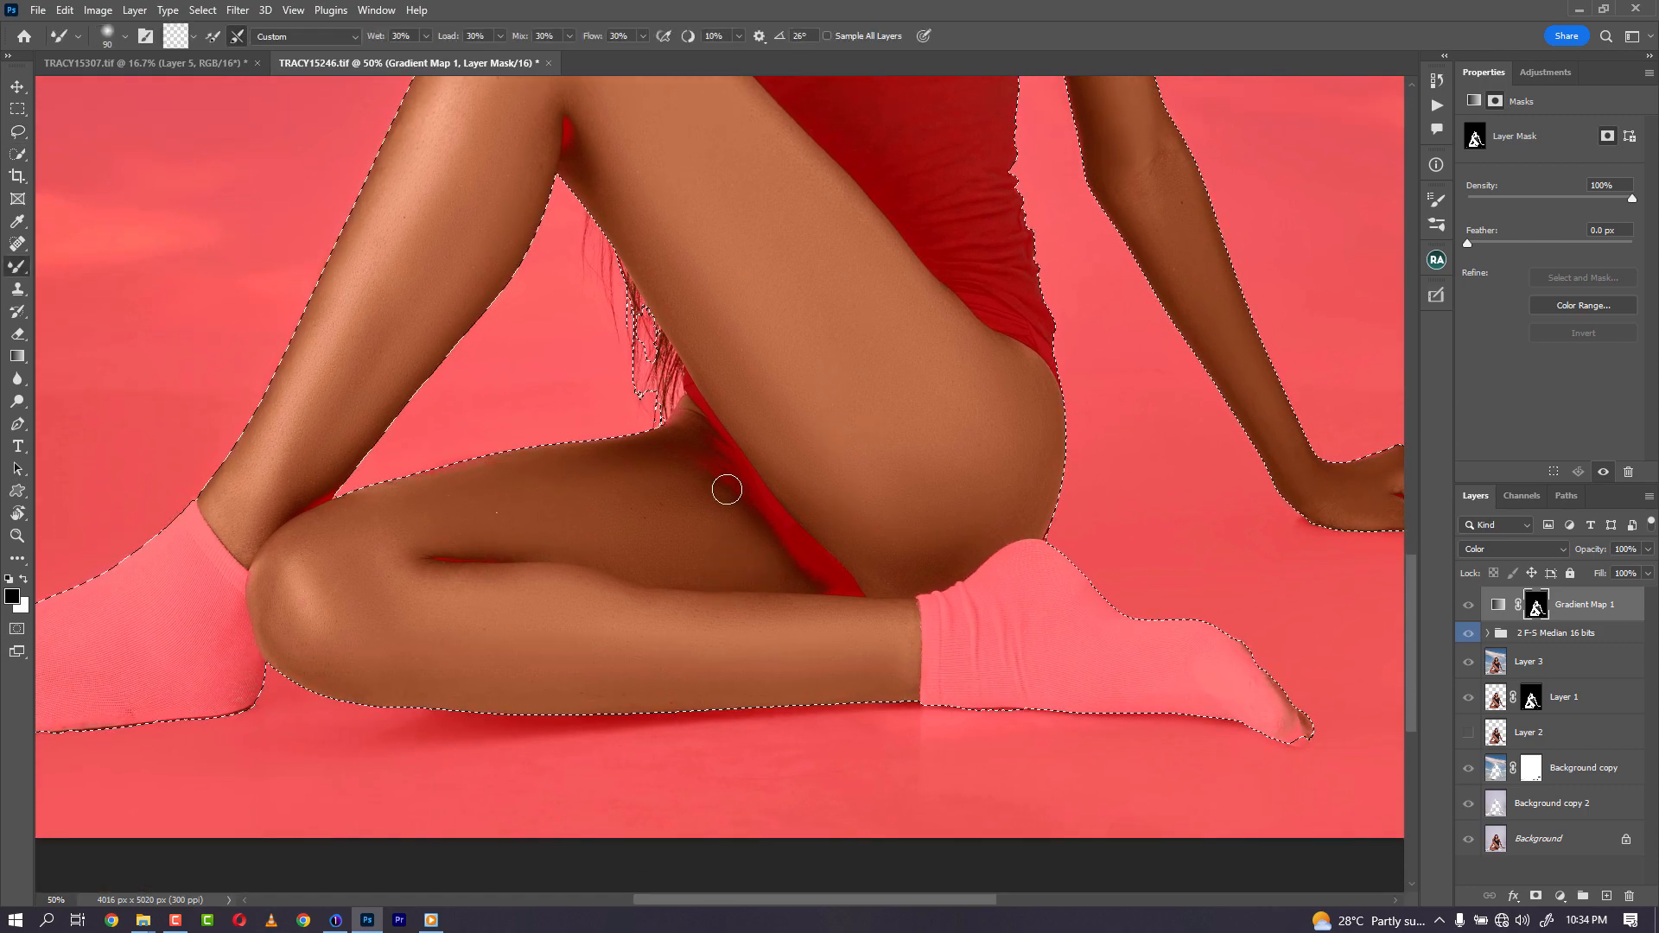
{"action": "key", "text": "shift+b"}
{"action": "left_click_drag", "start_coordinate": [707, 467], "coordinate": [788, 556]}
{"action": "key", "text": "ctrl+z"}
{"action": "key", "text": "x"}
{"action": "mouse_move", "coordinate": [725, 498]}
{"action": "left_mouse_down"}
{"action": "mouse_move", "coordinate": [744, 493]}
{"action": "mouse_move", "coordinate": [852, 605]}
{"action": "mouse_move", "coordinate": [930, 559]}
{"action": "left_mouse_up"}
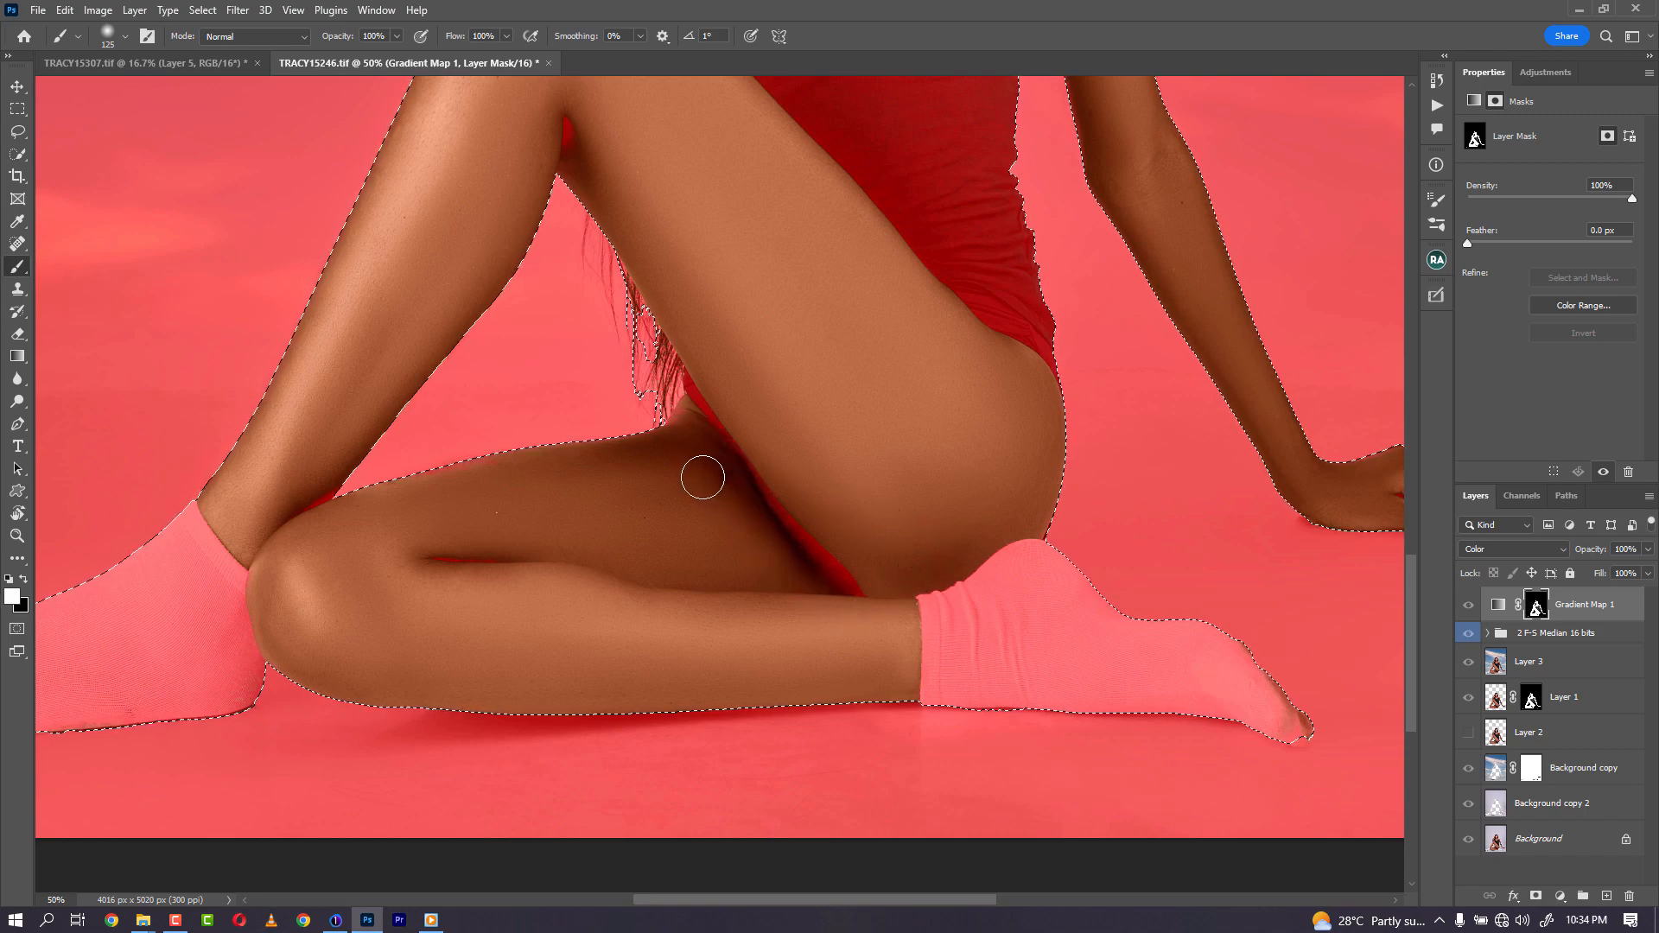
- Paint white on the Gradient Map mask along the extended arm
{"action": "scroll", "coordinate": [683, 393], "scroll_direction": "up", "scroll_amount": 5}
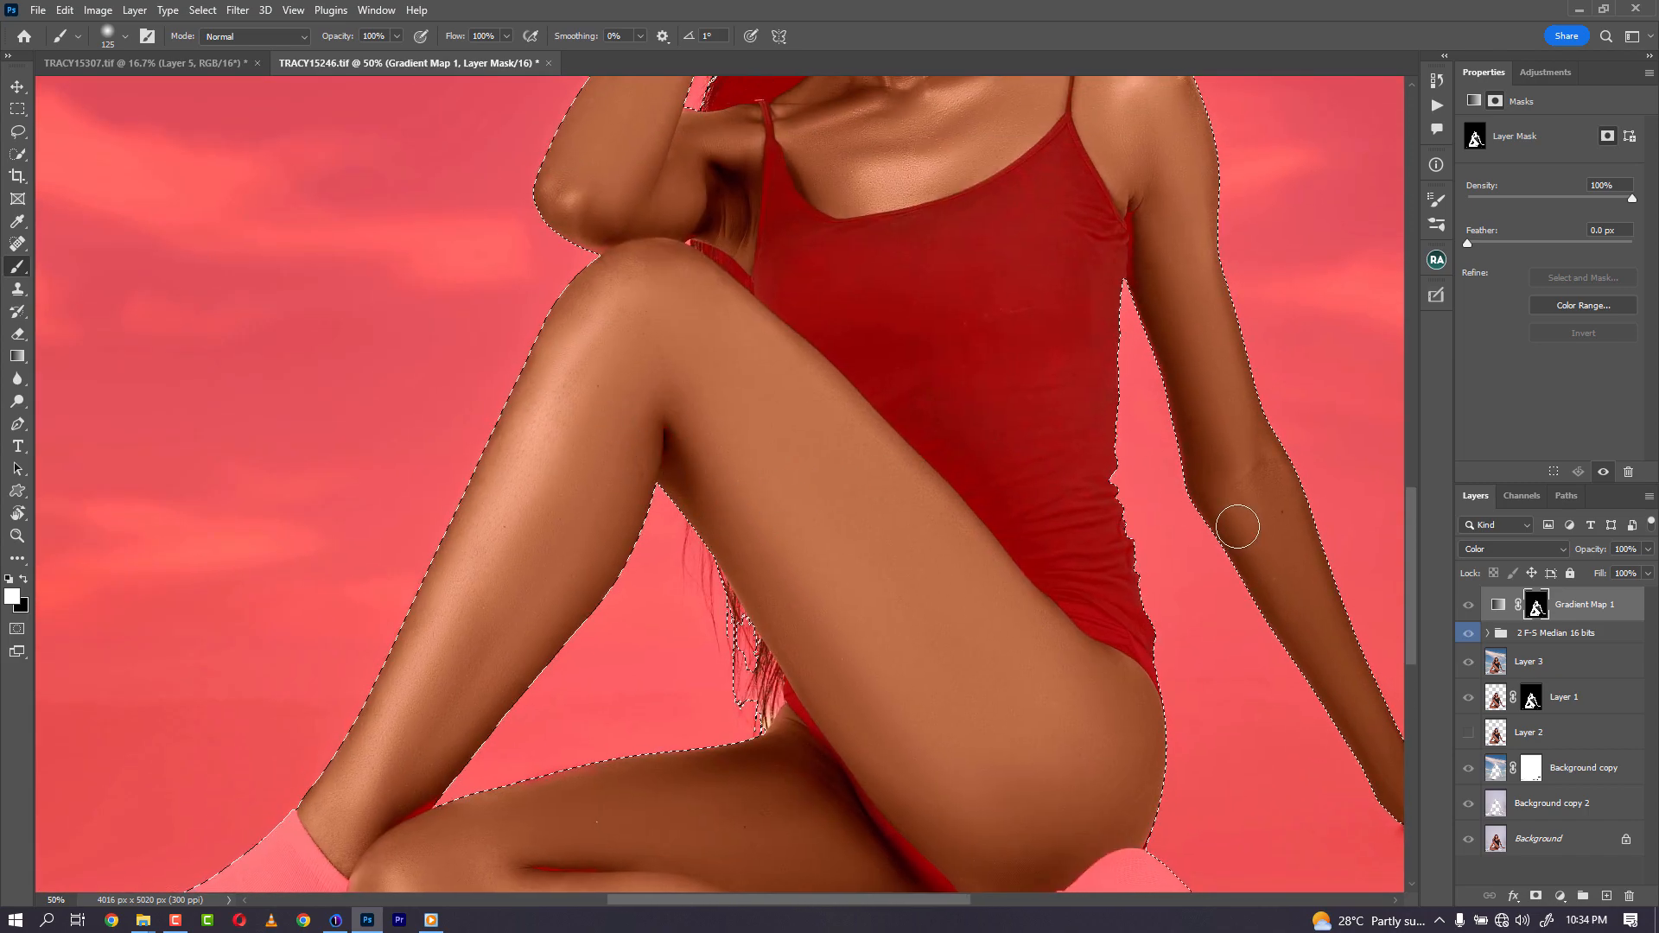
{"action": "left_click_drag", "start_coordinate": [1242, 474], "coordinate": [1051, 742]}
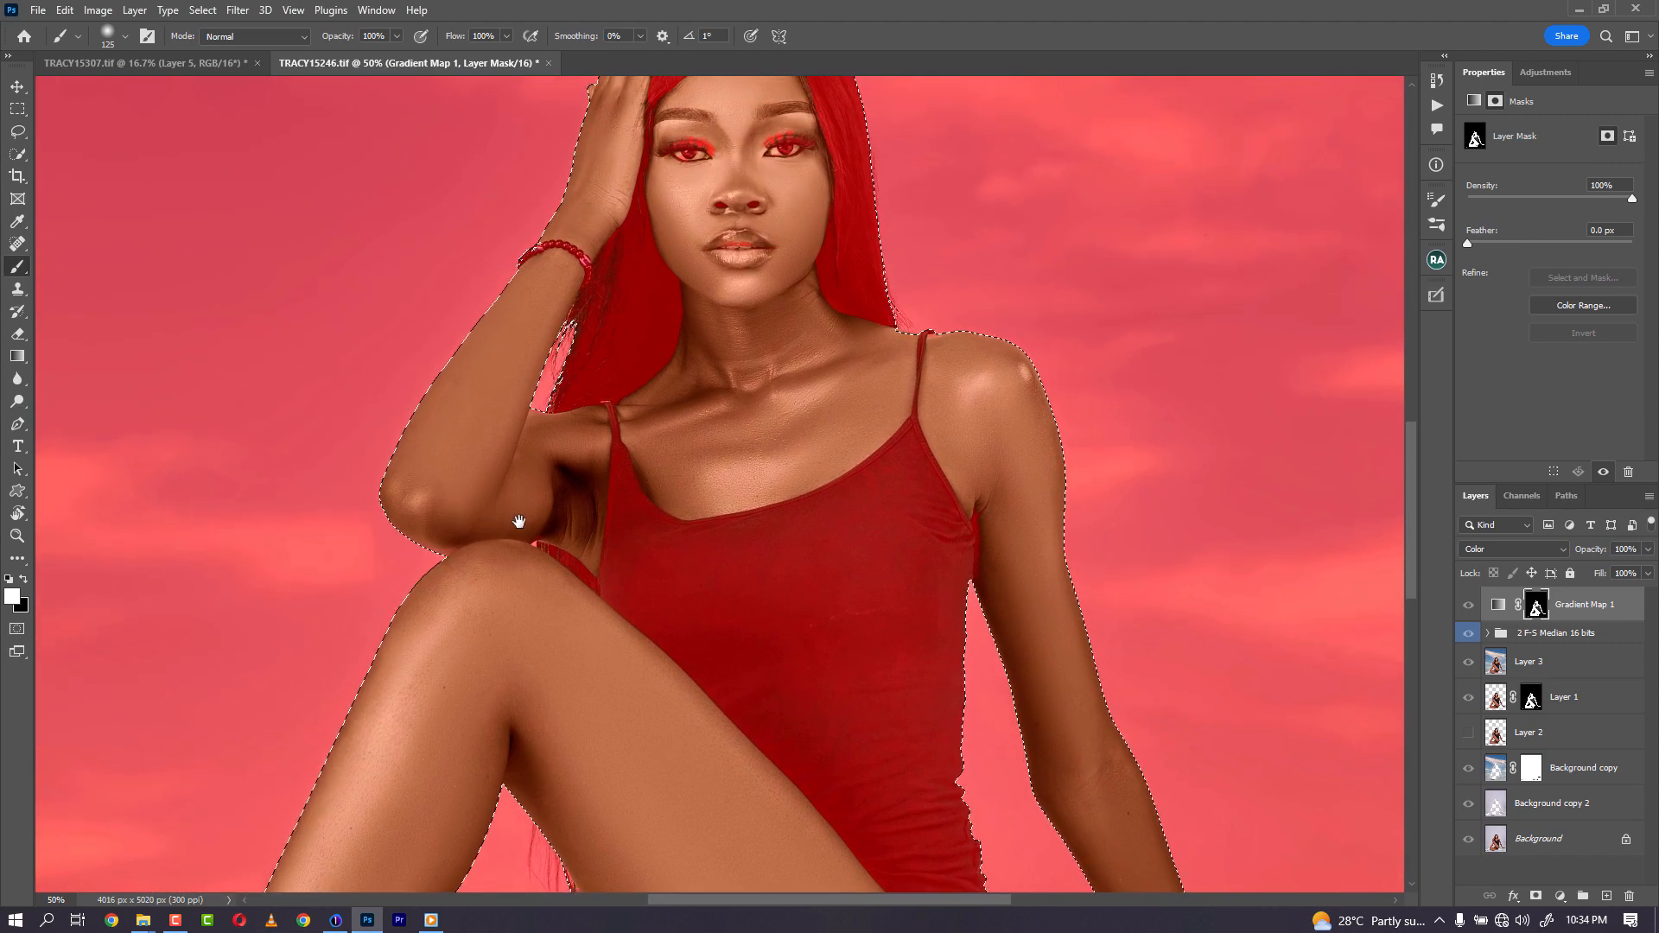
- Paint on the Gradient Map mask, adding the inner arm in white and masking out the lips and eyebrows with a smaller black brush
{"action": "mouse_move", "coordinate": [513, 520]}
{"action": "left_mouse_down"}
{"action": "mouse_move", "coordinate": [520, 737]}
{"action": "mouse_move", "coordinate": [544, 807]}
{"action": "left_mouse_up"}
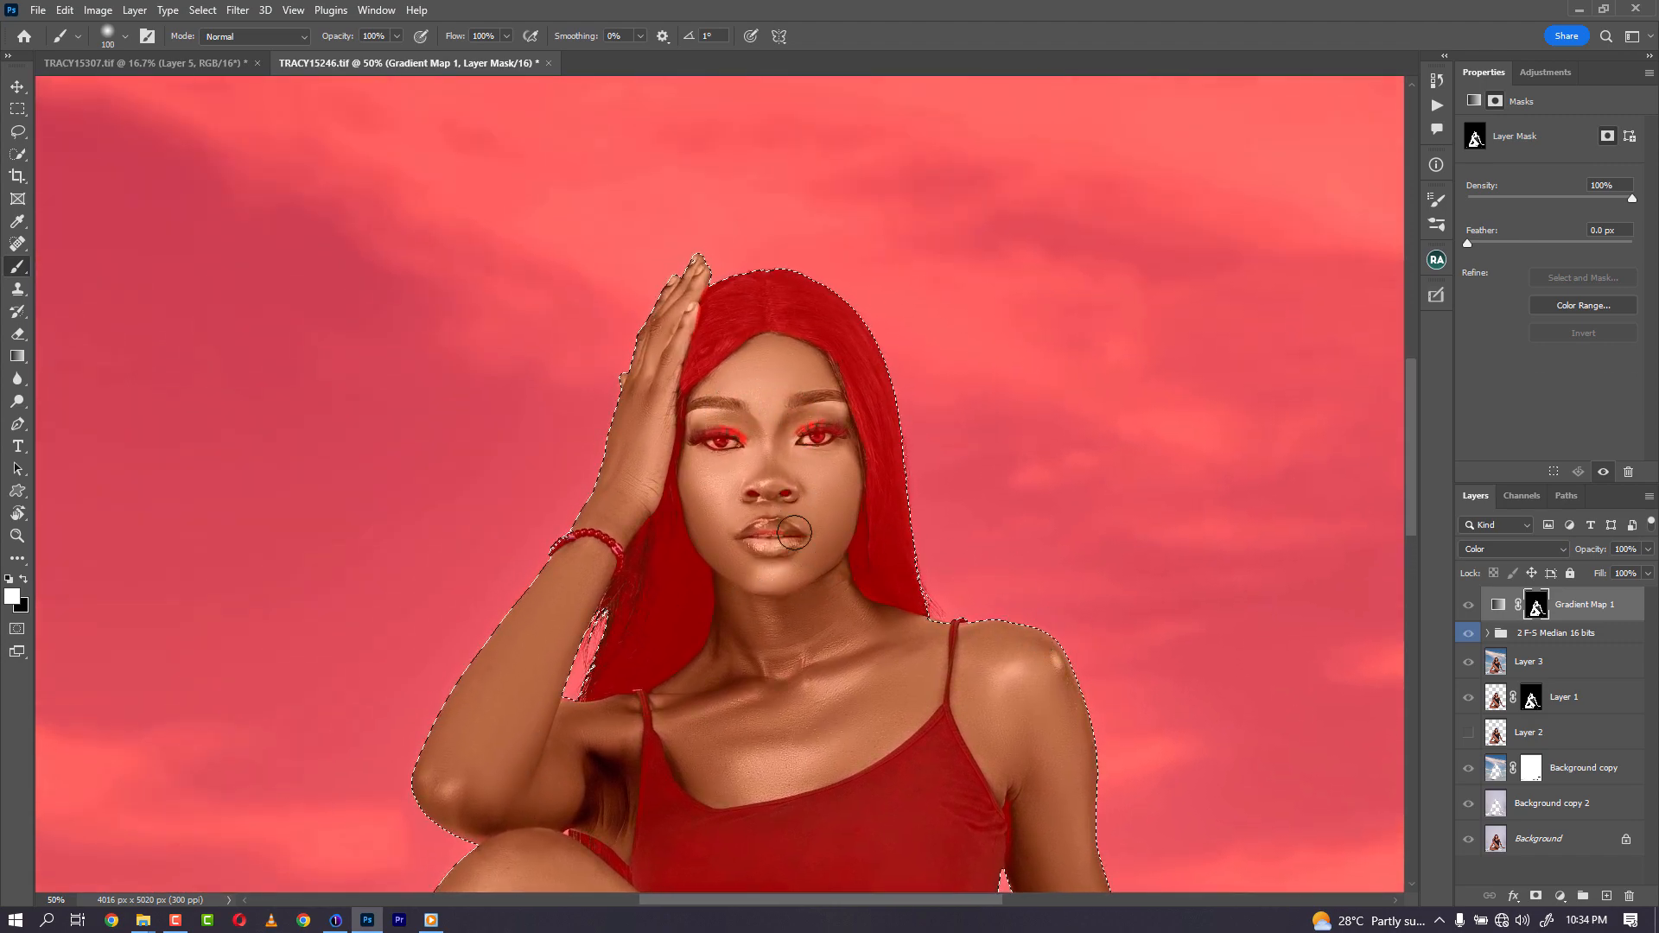
{"action": "key", "text": "bracketleft"}
{"action": "key", "text": "bracketleft"}
{"action": "key", "text": "bracketleft"}
{"action": "key", "text": "bracketleft"}
{"action": "key", "text": "bracketleft"}
{"action": "key", "text": "bracketleft"}
{"action": "key", "text": "bracketleft"}
{"action": "key", "text": "x"}
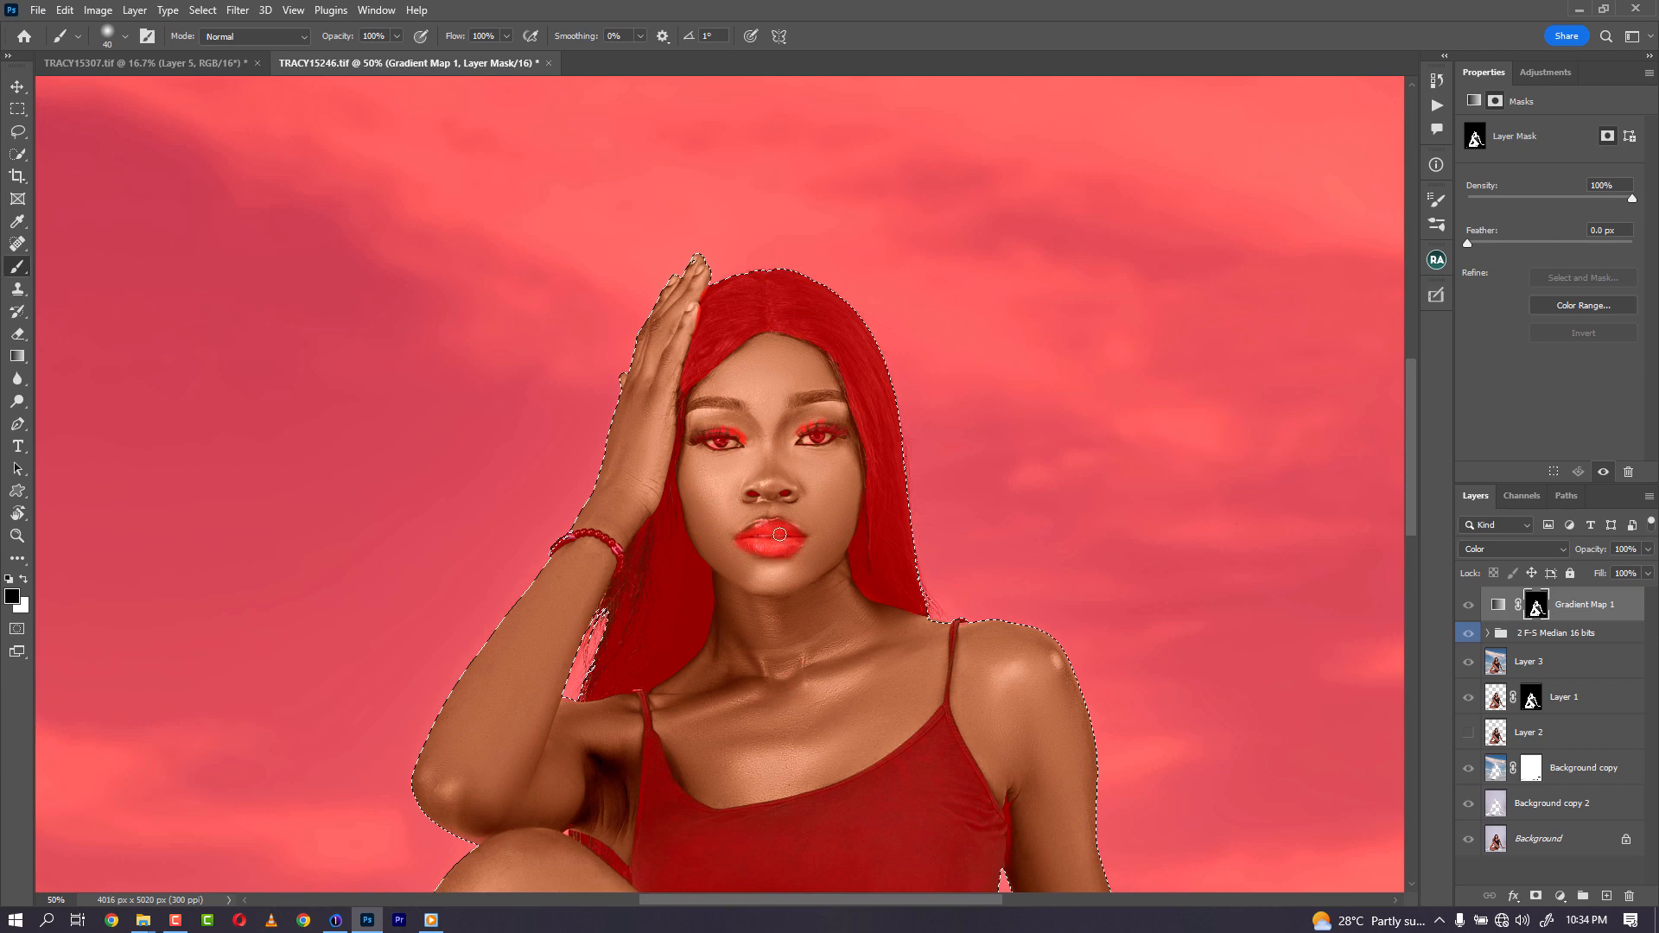
{"action": "key", "text": "x"}
{"action": "key", "text": "x"}
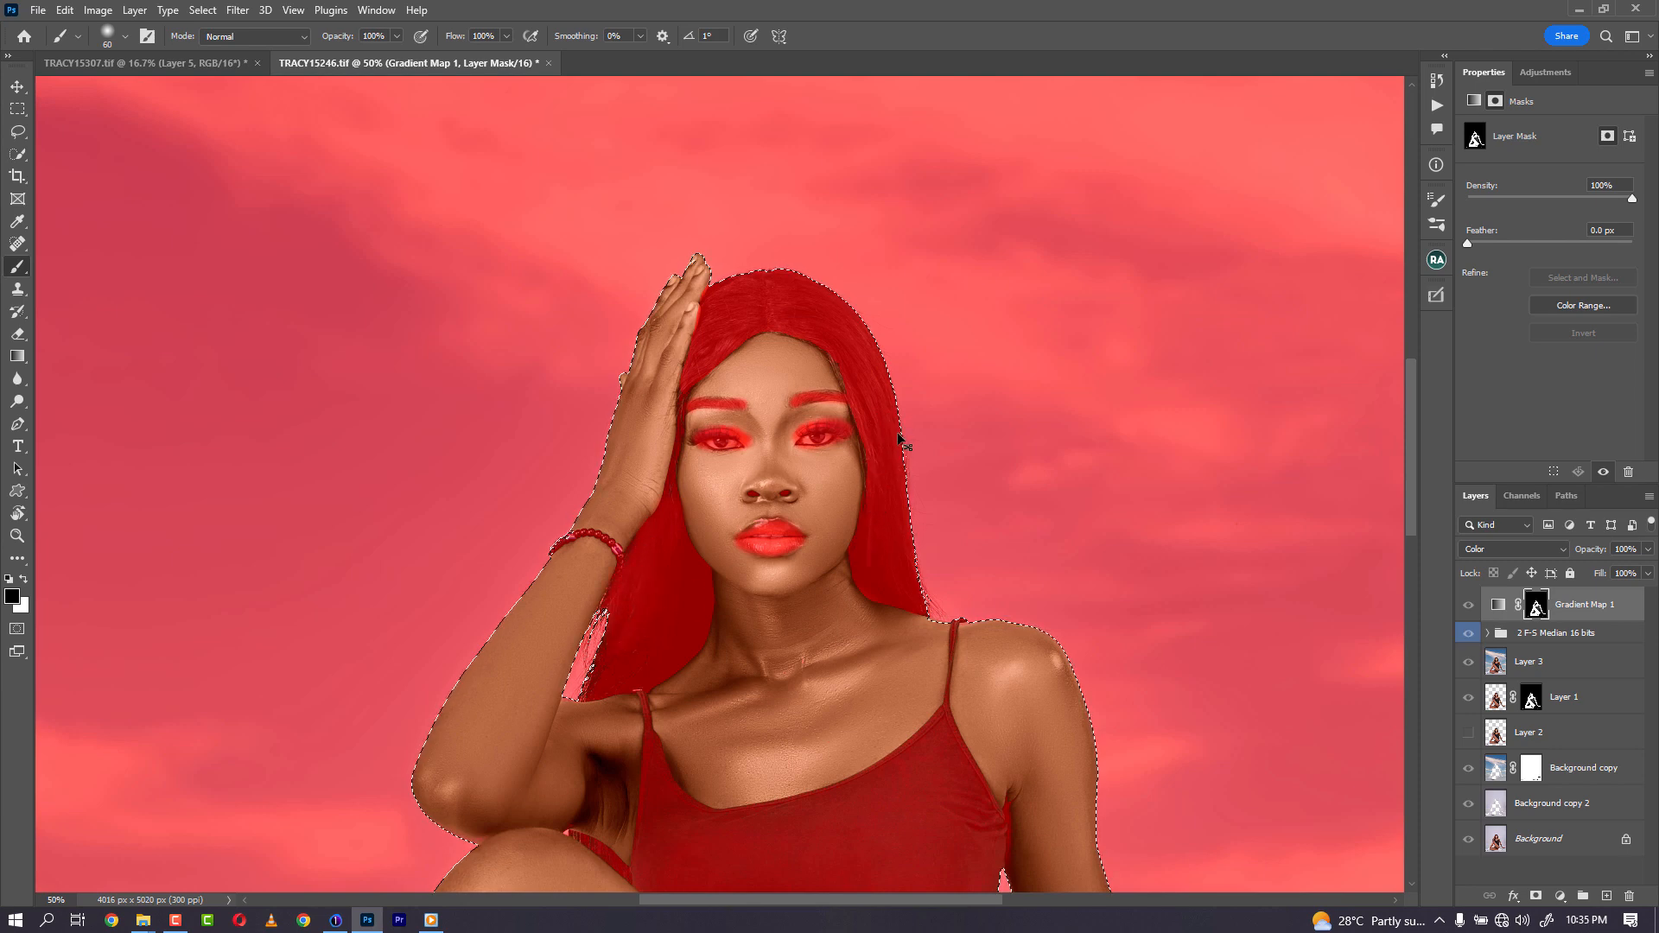
- Deselect, hide the mask overlay, and set the Gradient Map layer's opacity to 50%
{"action": "key", "text": "ctrl+d"}
{"action": "key", "text": "backslash"}
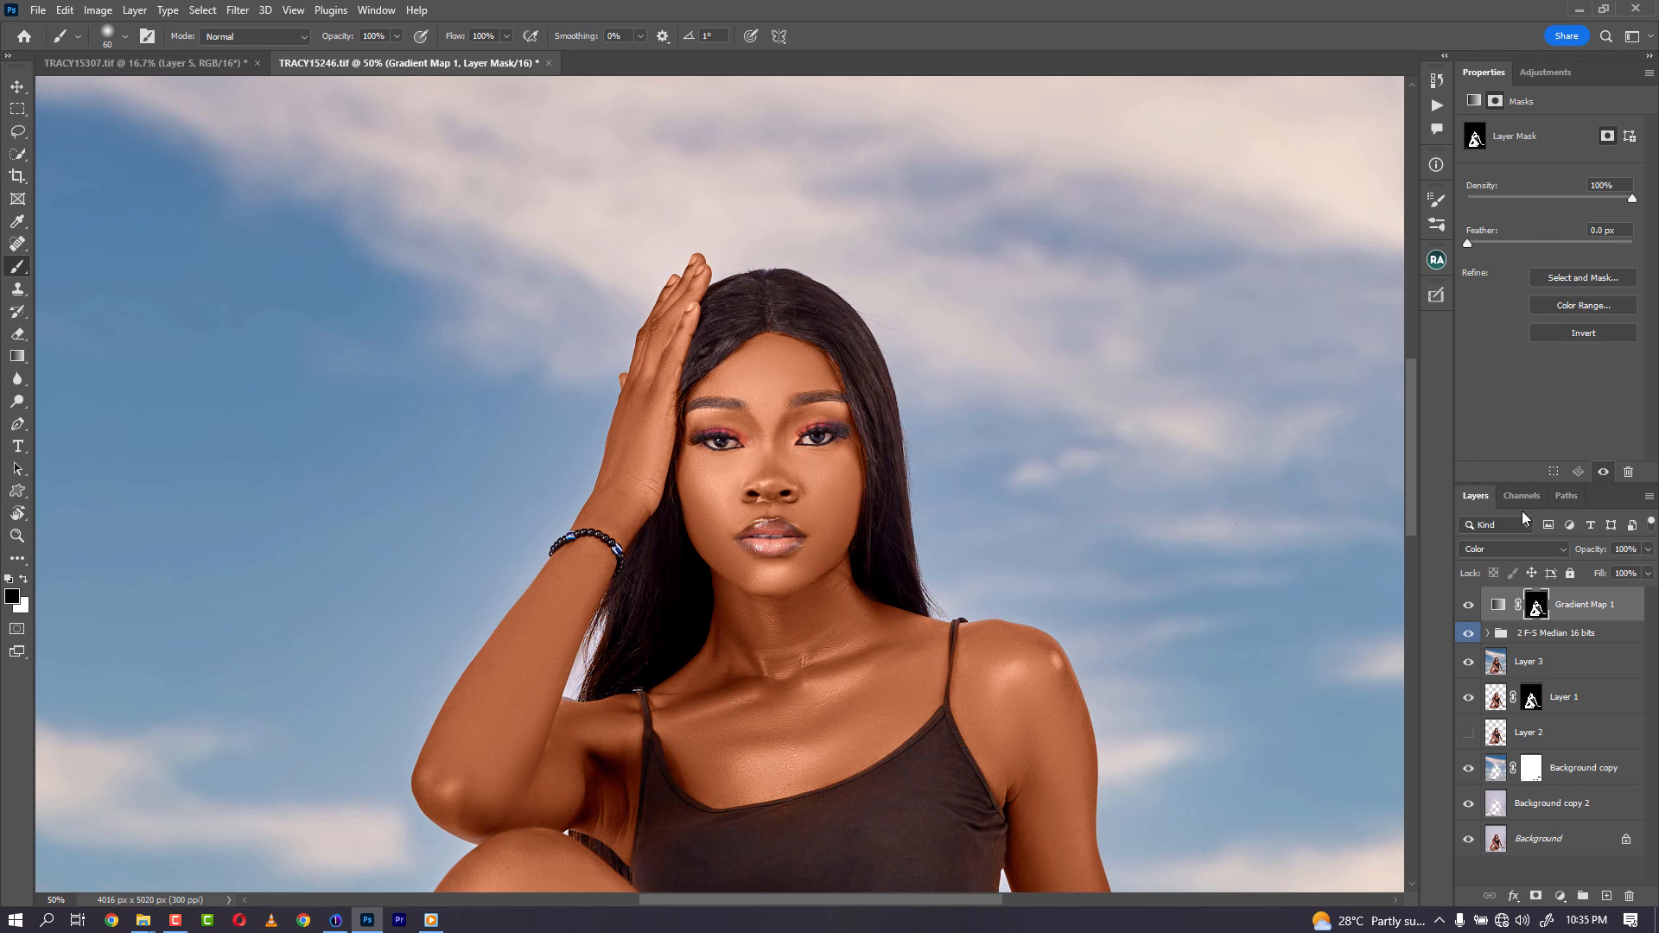
{"action": "left_click", "coordinate": [1638, 549]}
{"action": "type", "text": "50"}
{"action": "key", "text": "Return"}
{"action": "key", "text": "ctrl+minus"}
{"action": "key", "text": "ctrl+minus"}
{"action": "key", "text": "ctrl+minus"}
{"action": "key", "text": "ctrl+minus"}
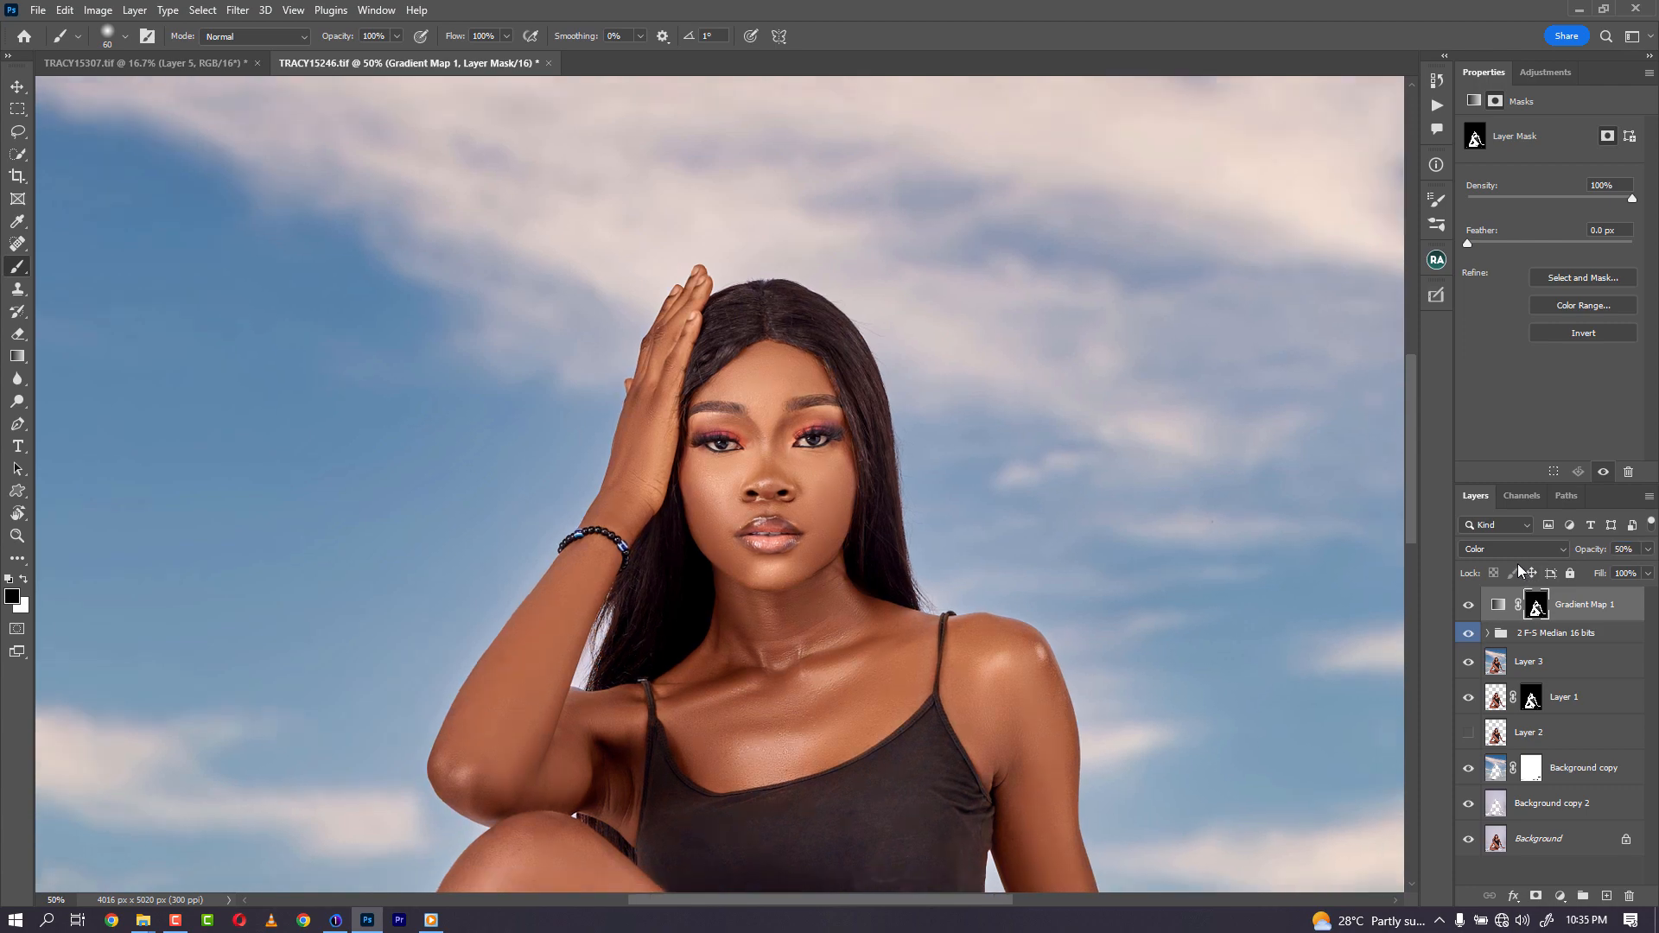
{"action": "key", "text": "ctrl+plus"}
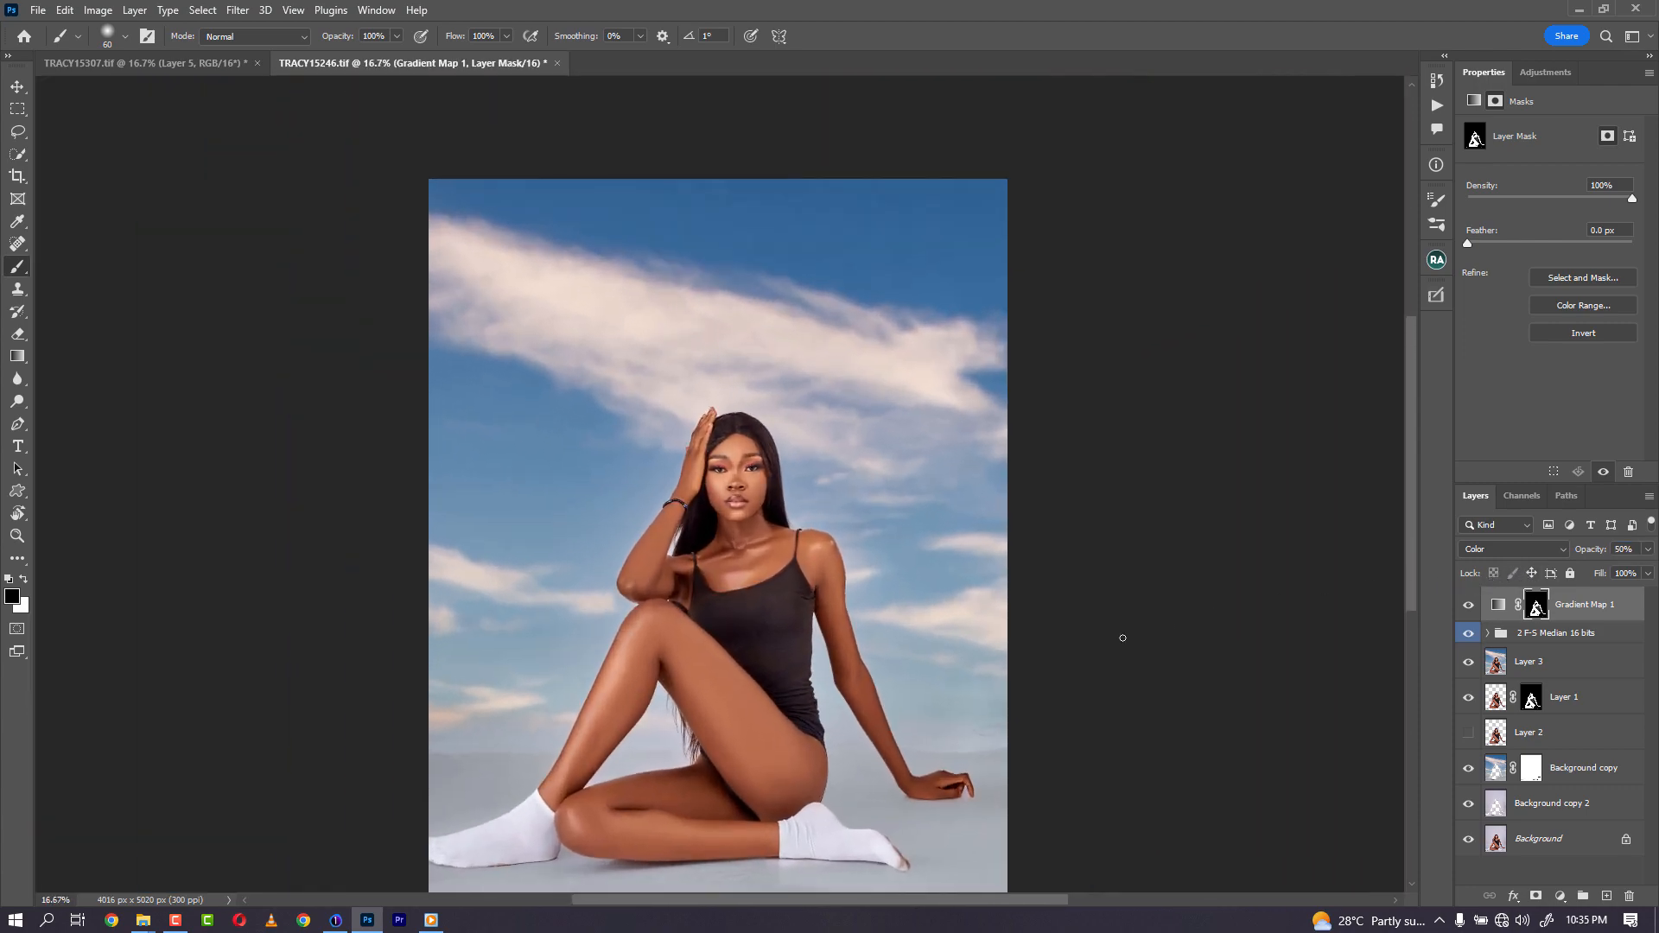
- Add a Selective Color adjustment layer and adjust the Reds' cyan, magenta and black sliders
{"action": "left_click_drag", "start_coordinate": [863, 691], "coordinate": [849, 578]}
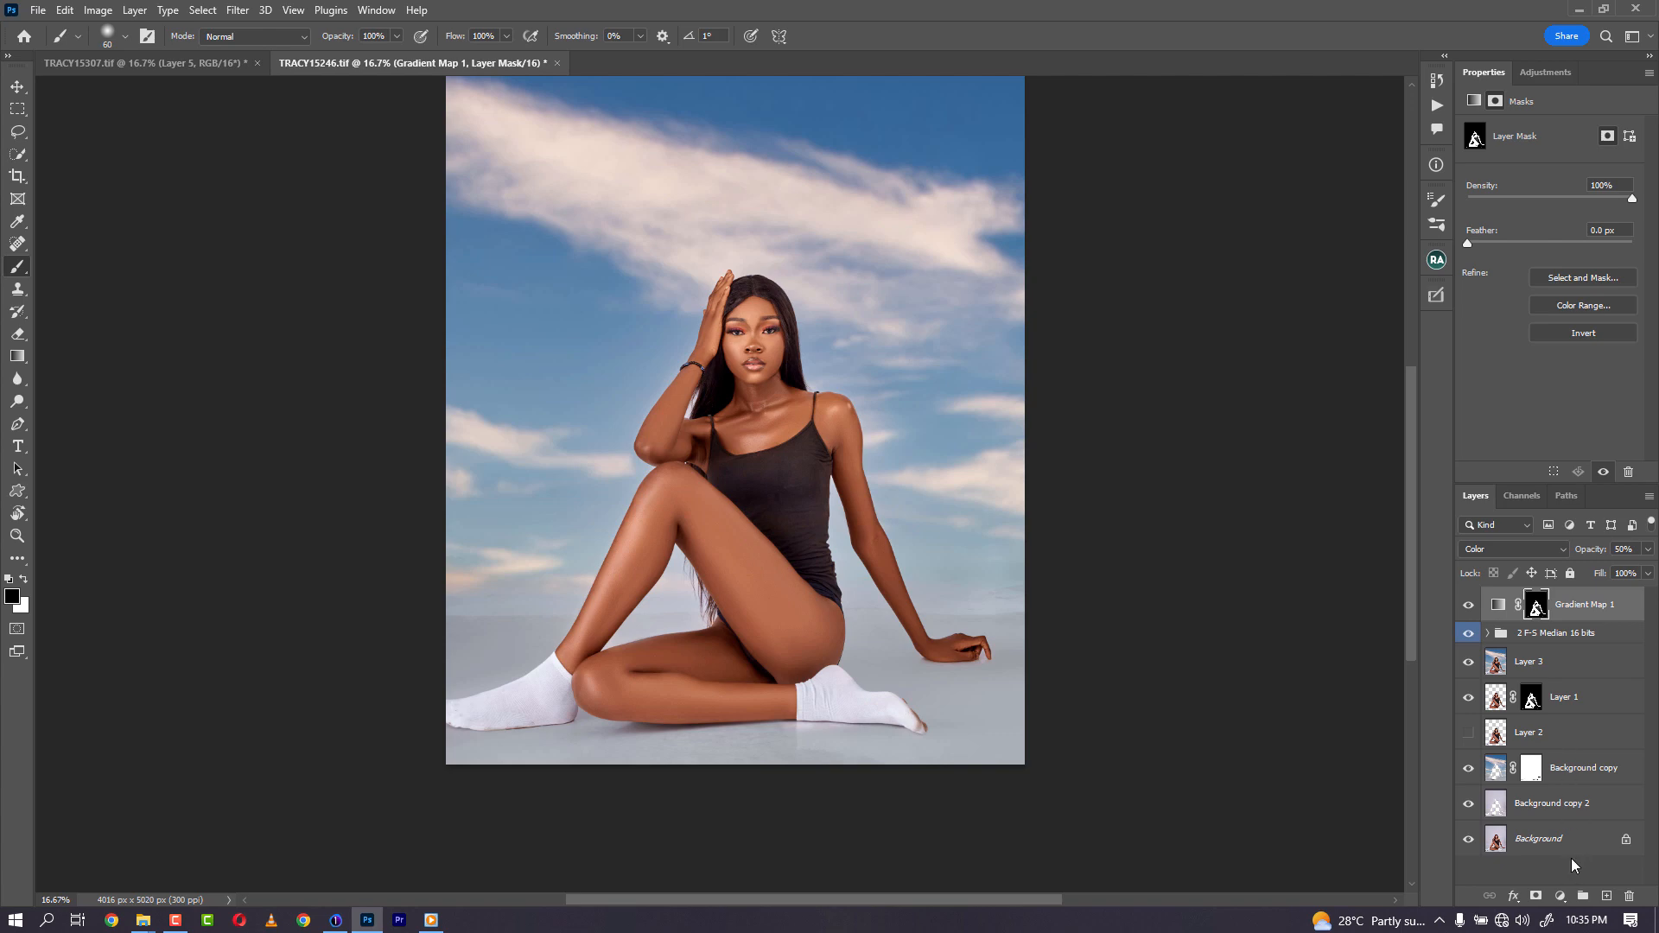
{"action": "left_click", "coordinate": [1560, 896]}
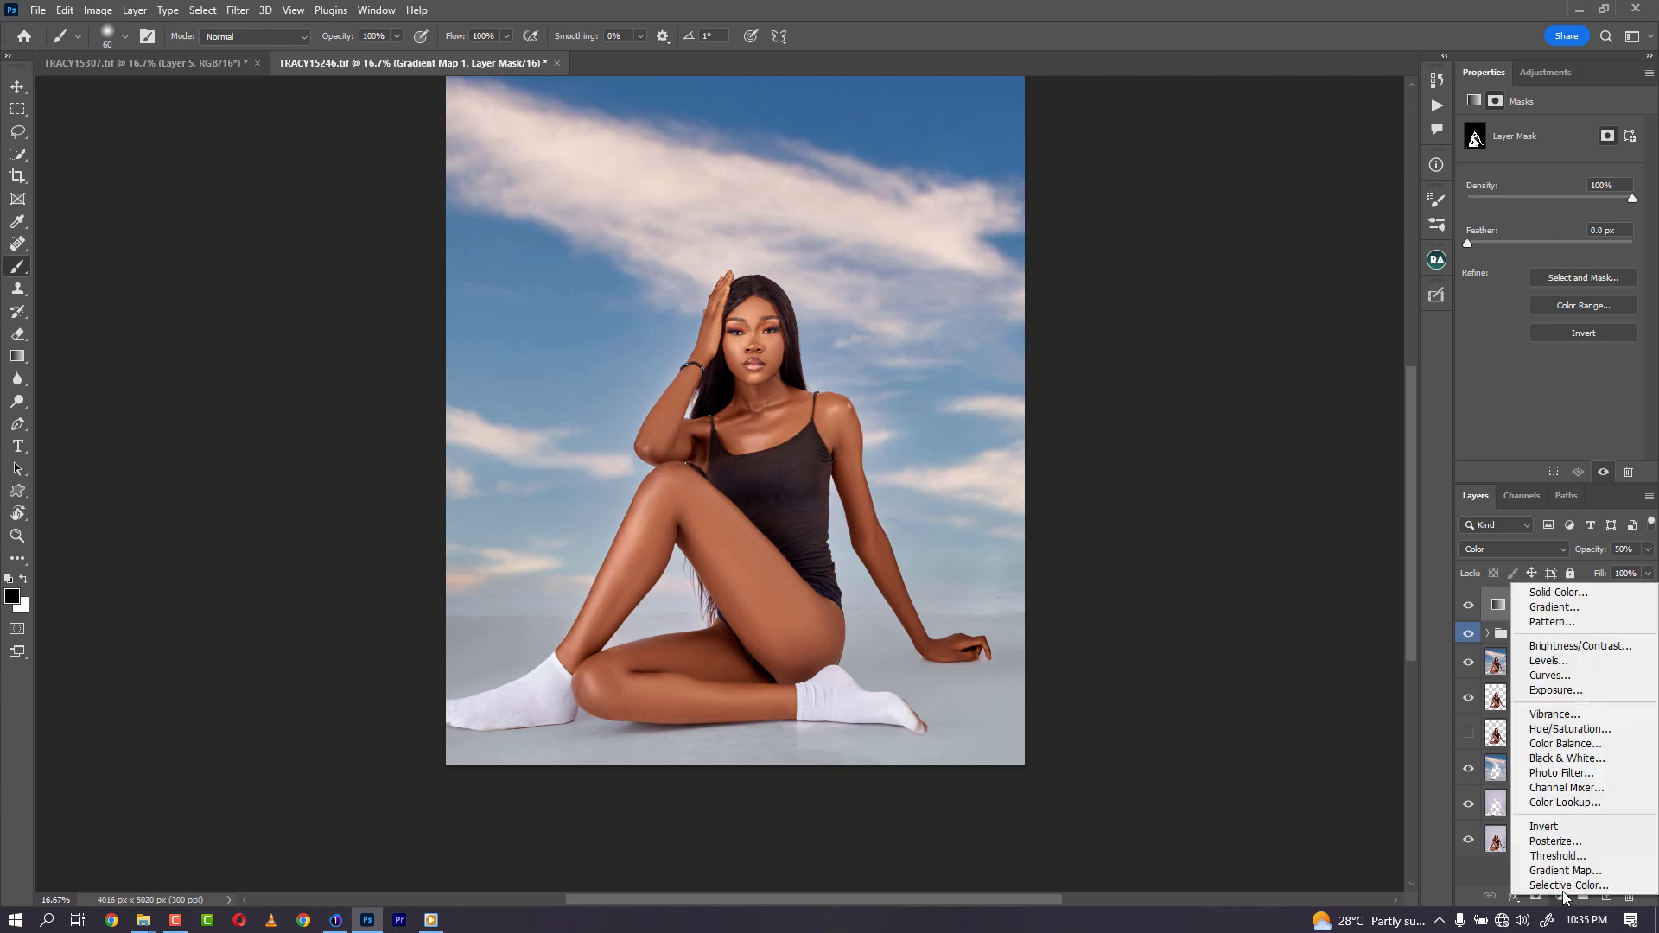
{"action": "left_click", "coordinate": [1566, 903]}
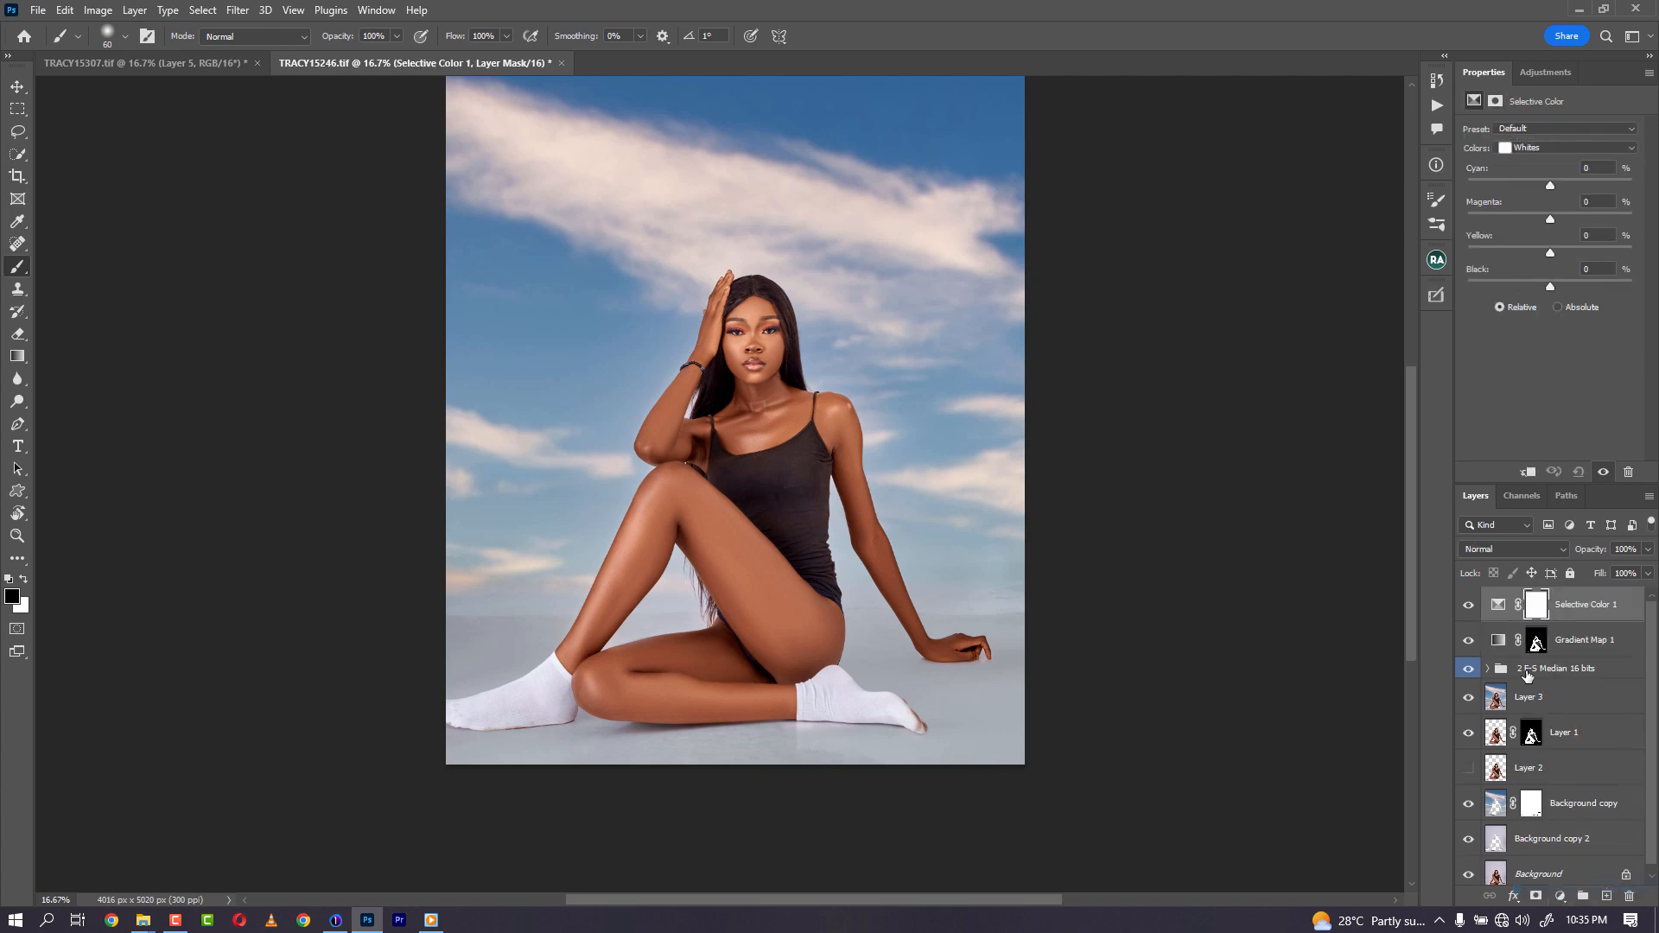
{"action": "left_click", "coordinate": [1545, 149]}
{"action": "left_click", "coordinate": [1543, 156]}
{"action": "left_click_drag", "start_coordinate": [1551, 190], "coordinate": [1534, 194]}
{"action": "mouse_move", "coordinate": [1552, 218]}
{"action": "left_mouse_down"}
{"action": "mouse_move", "coordinate": [1558, 258]}
{"action": "mouse_move", "coordinate": [1552, 222]}
{"action": "left_mouse_up"}
{"action": "left_click_drag", "start_coordinate": [1551, 286], "coordinate": [1544, 287]}
- Switch the Selective Color range to Yellows and set cyan to +18 and yellow to -3
{"action": "left_click", "coordinate": [1530, 148]}
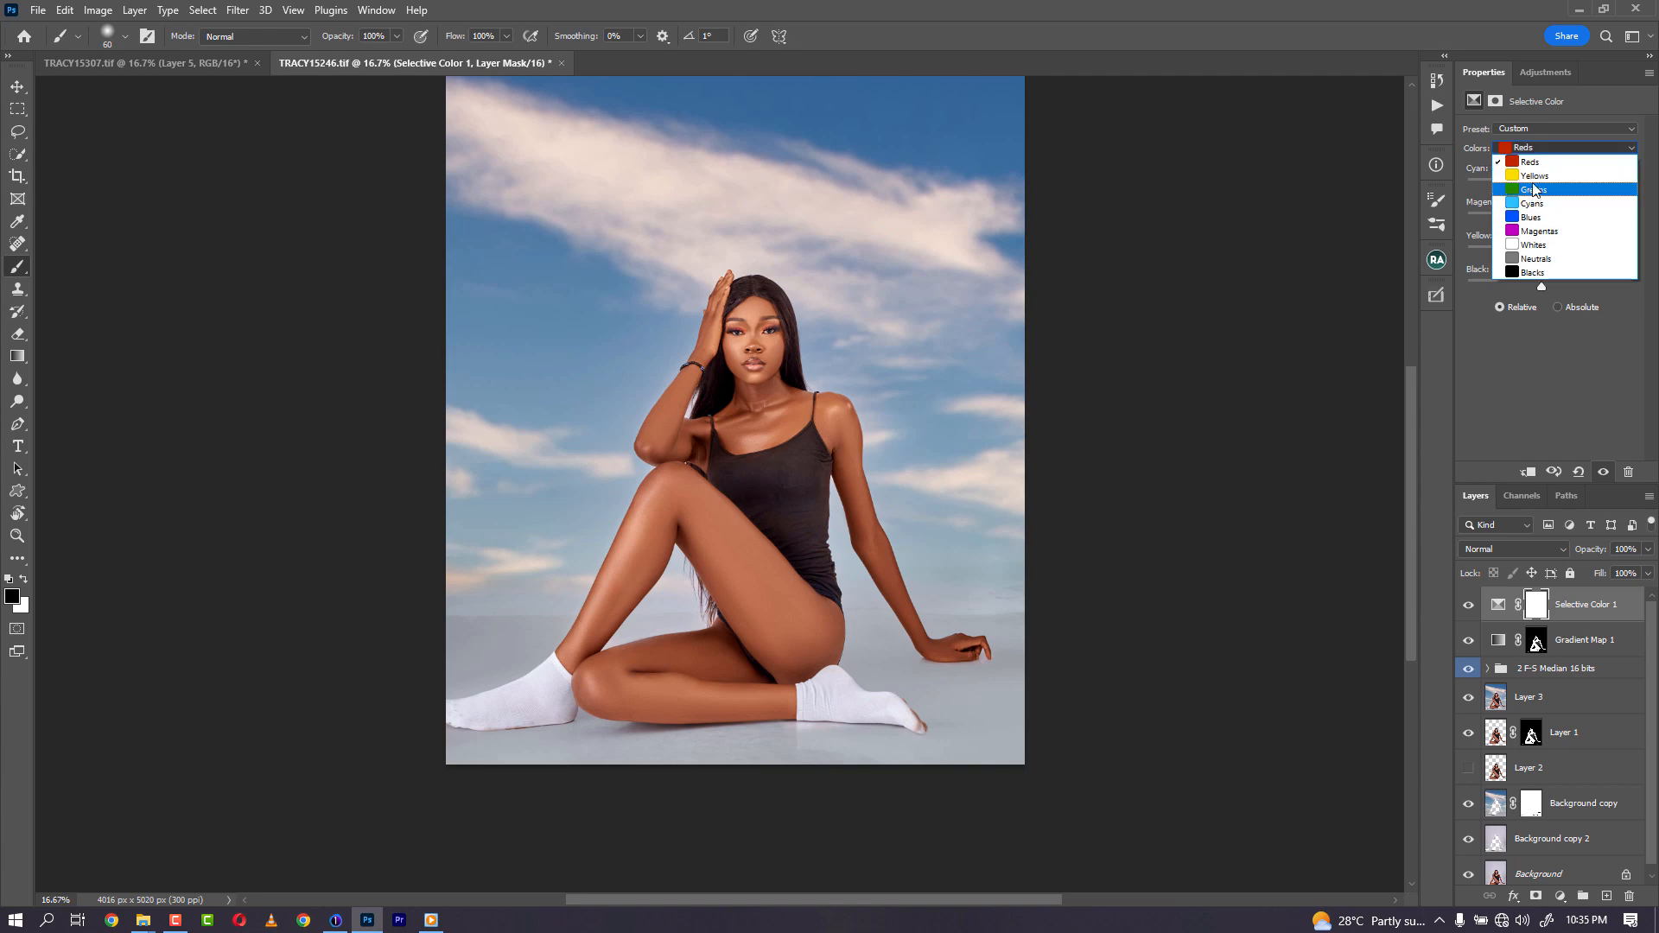
{"action": "left_click", "coordinate": [1543, 171]}
{"action": "left_click_drag", "start_coordinate": [1549, 186], "coordinate": [1565, 185]}
{"action": "left_click_drag", "start_coordinate": [1553, 257], "coordinate": [1546, 260]}
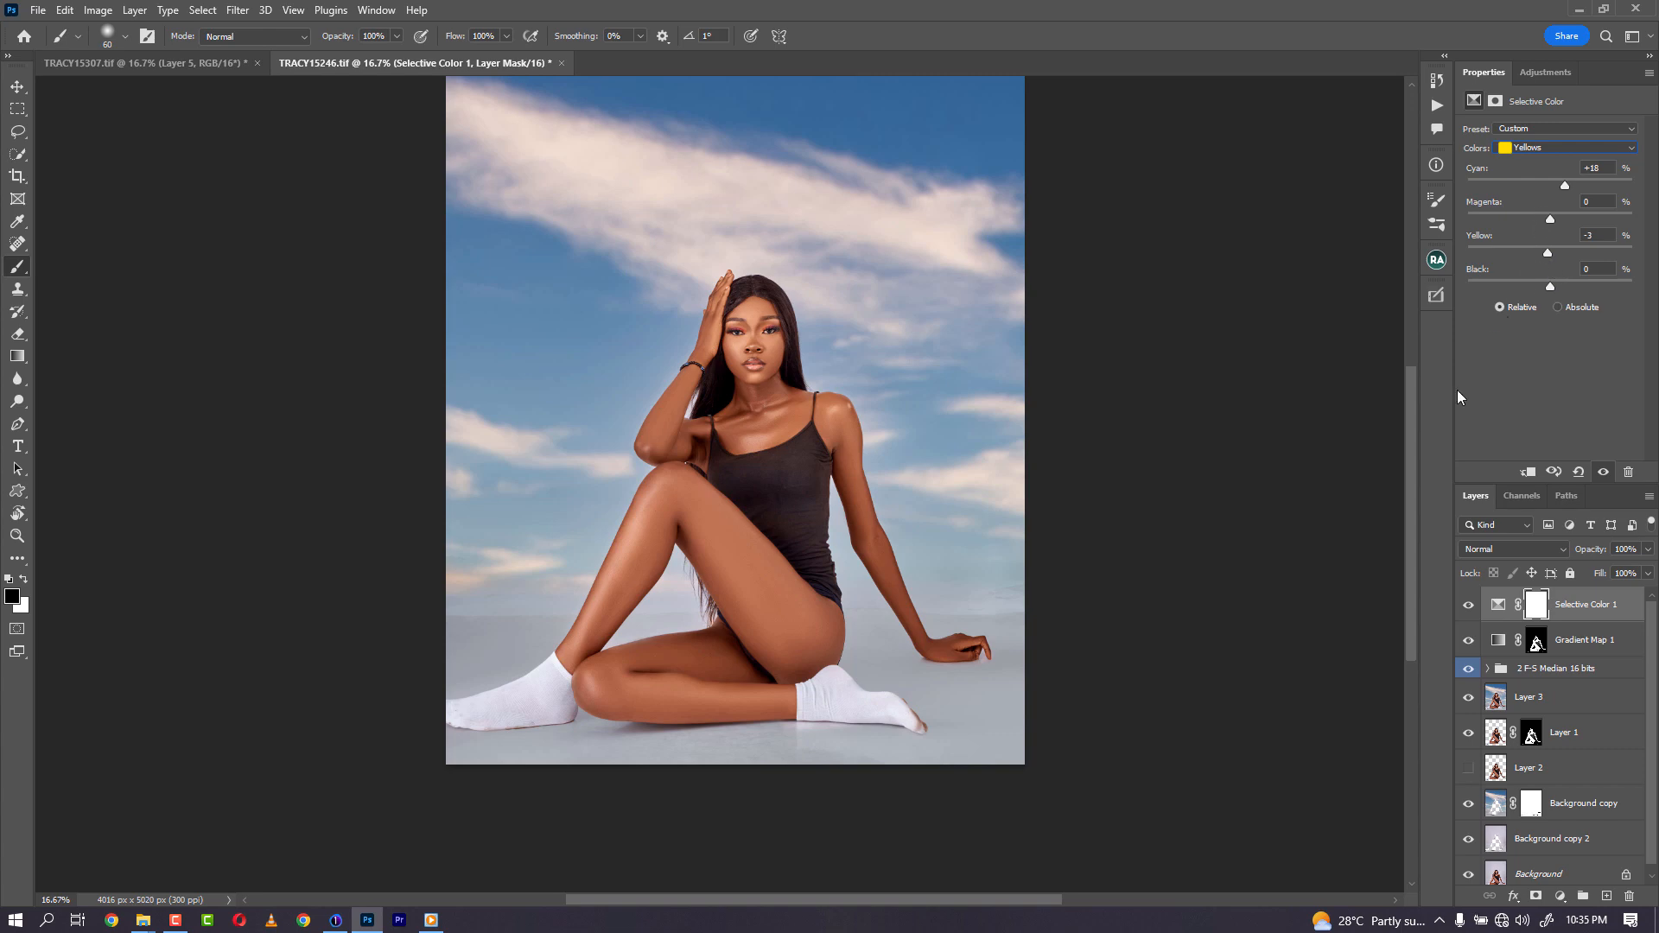
- Toggle the Selective Color layer to compare, then set the Yellows' black to +14
{"action": "left_click", "coordinate": [1468, 607]}
{"action": "left_click", "coordinate": [1468, 608]}
{"action": "left_click", "coordinate": [1534, 148]}
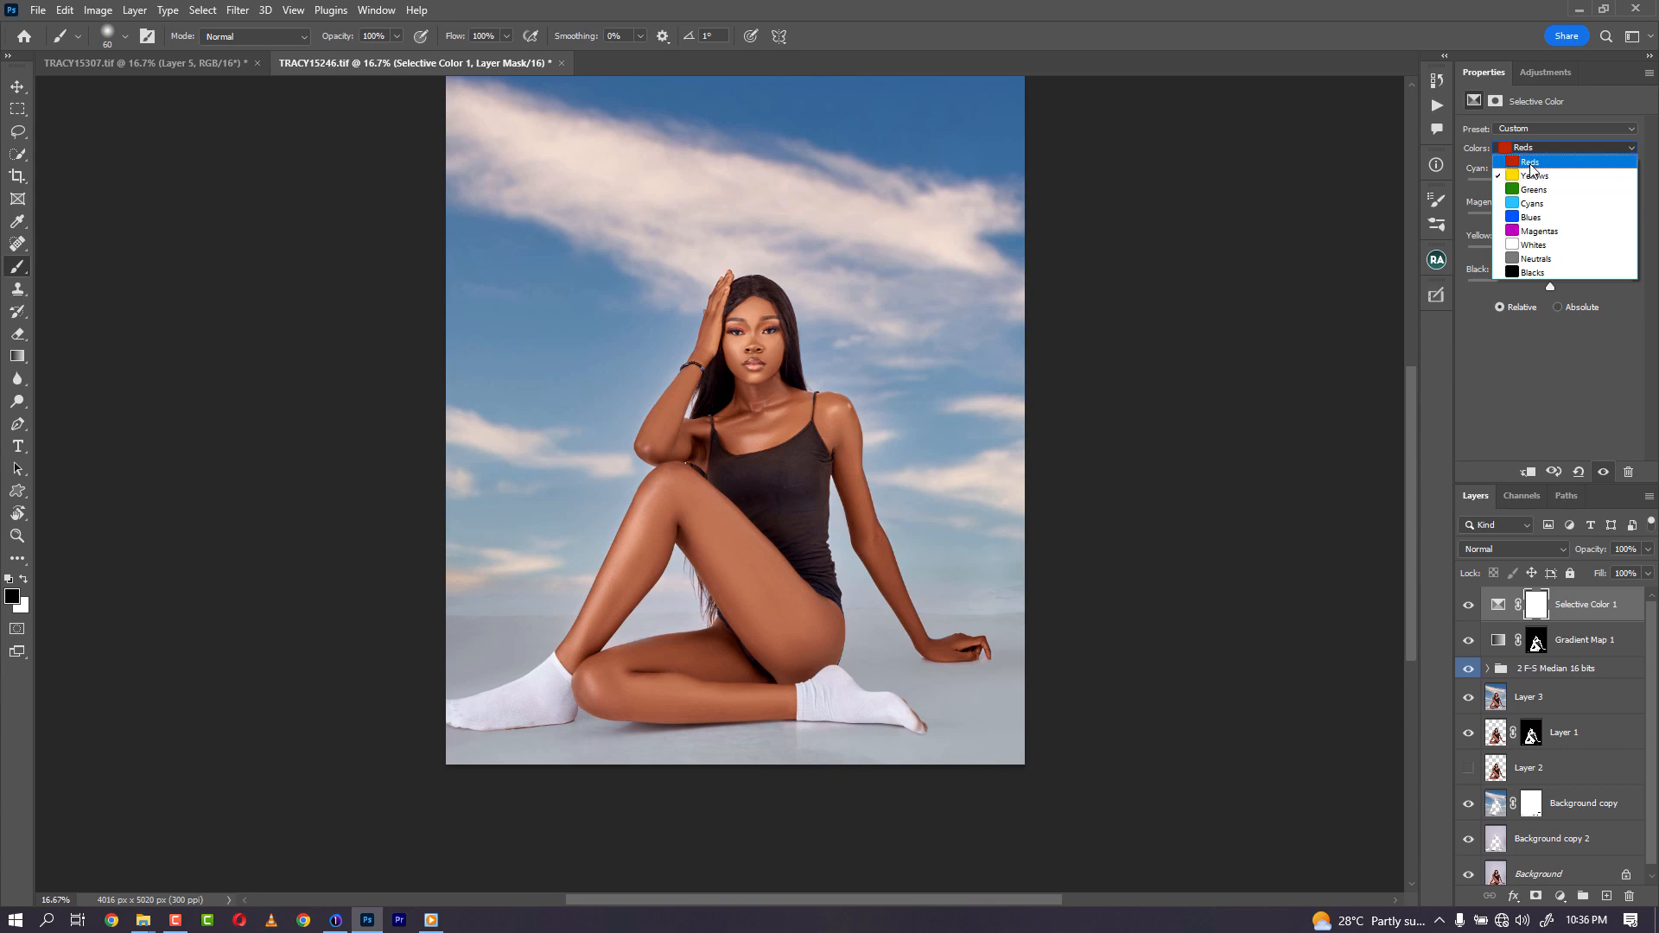
{"action": "left_click", "coordinate": [1536, 149]}
{"action": "left_click_drag", "start_coordinate": [1550, 288], "coordinate": [1564, 290]}
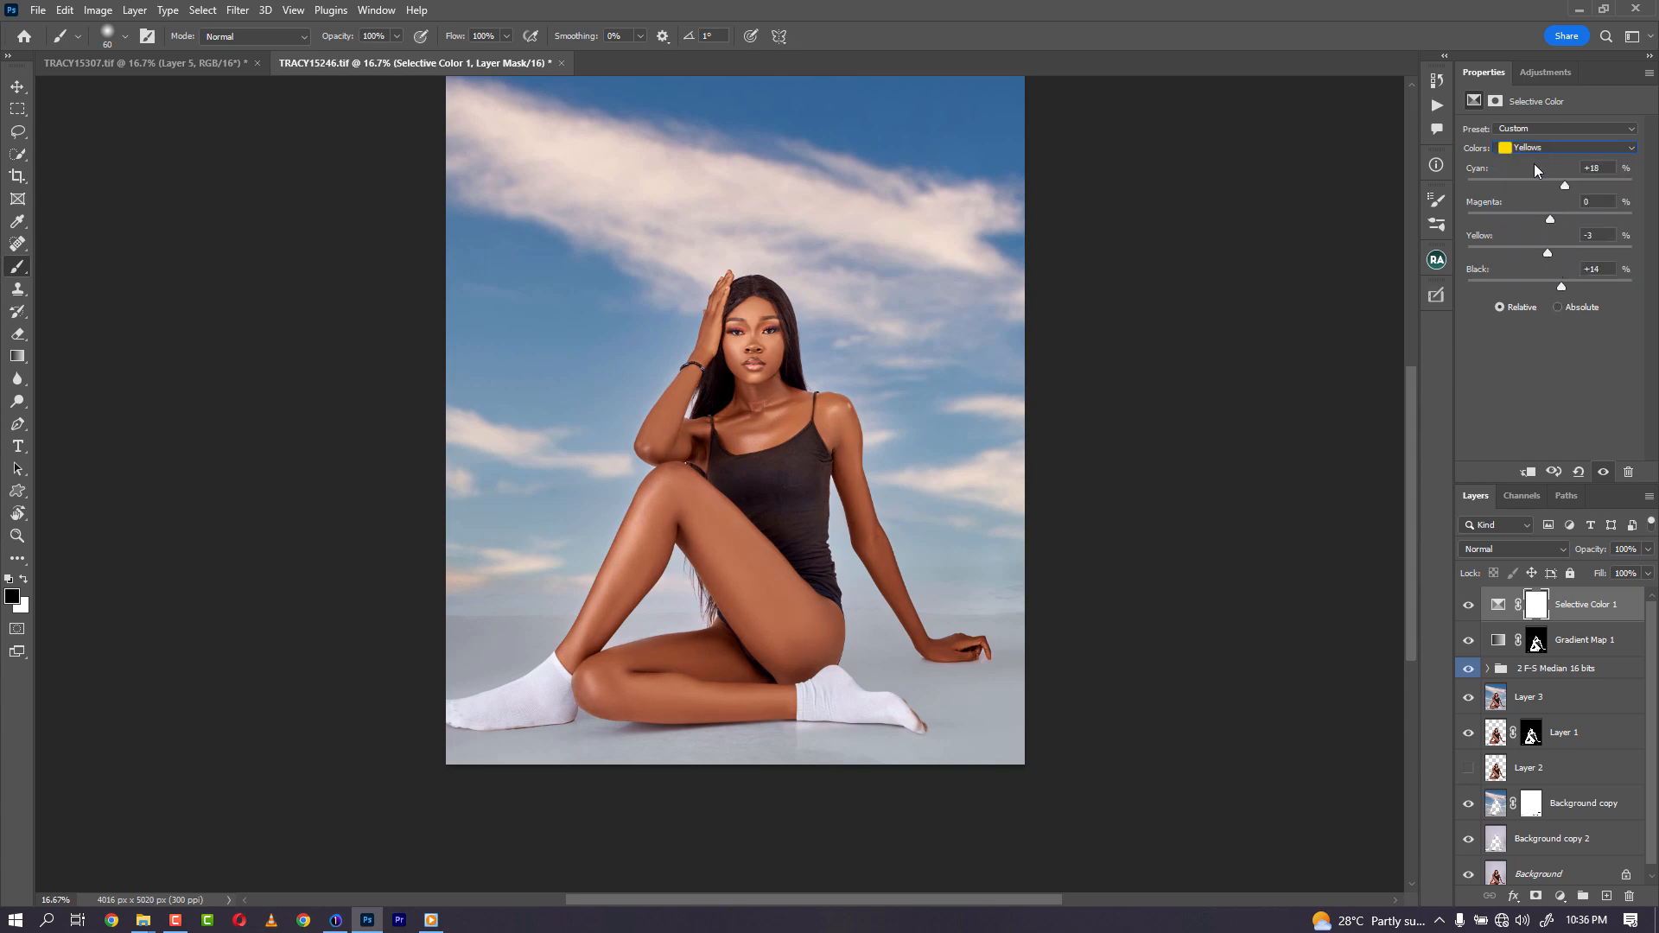
- Adjust the Blacks range's cyan, magenta, yellow and black sliders in Selective Color
{"action": "left_click", "coordinate": [1528, 151]}
{"action": "left_click", "coordinate": [1538, 267]}
{"action": "left_click_drag", "start_coordinate": [1550, 256], "coordinate": [1550, 253]}
{"action": "left_click_drag", "start_coordinate": [1551, 190], "coordinate": [1547, 191]}
{"action": "left_click_drag", "start_coordinate": [1548, 190], "coordinate": [1546, 224]}
{"action": "left_click_drag", "start_coordinate": [1548, 223], "coordinate": [1549, 223]}
{"action": "left_click_drag", "start_coordinate": [1551, 287], "coordinate": [1554, 290]}
- Set the Selective Color Neutrals to cyan 0, yellow +5 and black +2
{"action": "left_click", "coordinate": [1553, 149]}
{"action": "left_click", "coordinate": [1535, 259]}
{"action": "left_click_drag", "start_coordinate": [1550, 186], "coordinate": [1546, 190]}
{"action": "left_click", "coordinate": [1550, 182]}
{"action": "left_click_drag", "start_coordinate": [1552, 184], "coordinate": [1550, 186]}
{"action": "left_click_drag", "start_coordinate": [1550, 254], "coordinate": [1553, 290]}
{"action": "key", "text": "ctrl+minus"}
{"action": "key", "text": "ctrl+plus"}
{"action": "key", "text": "ctrl+plus"}
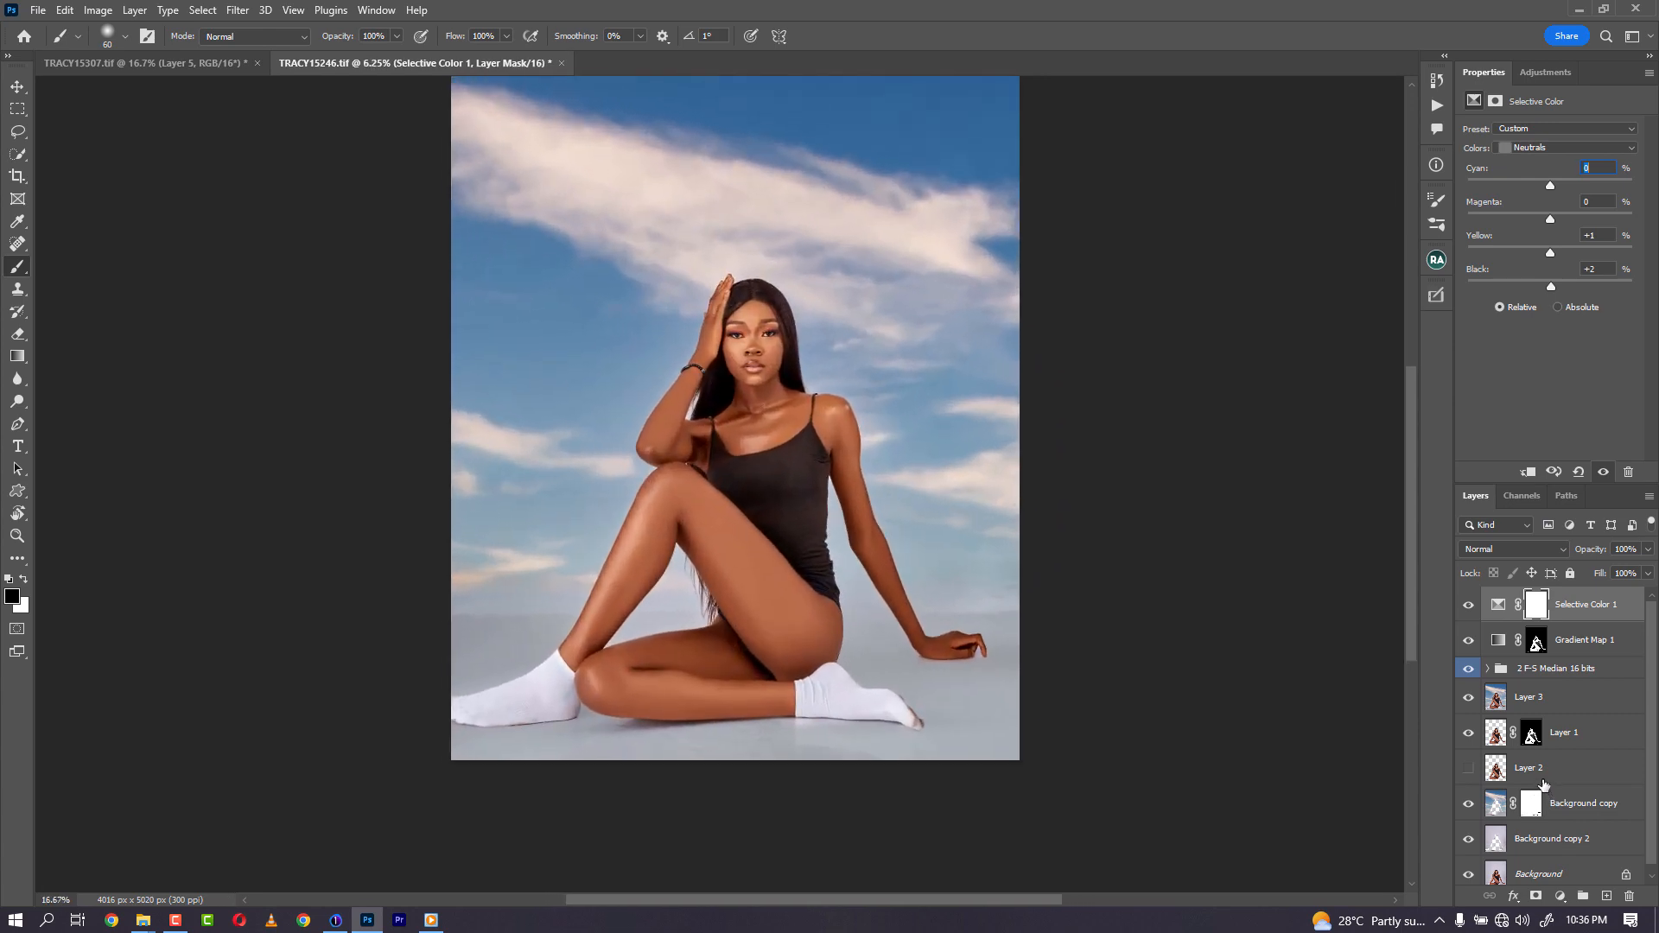
{"action": "key", "text": "ctrl+plus"}
{"action": "key", "text": "ctrl+plus"}
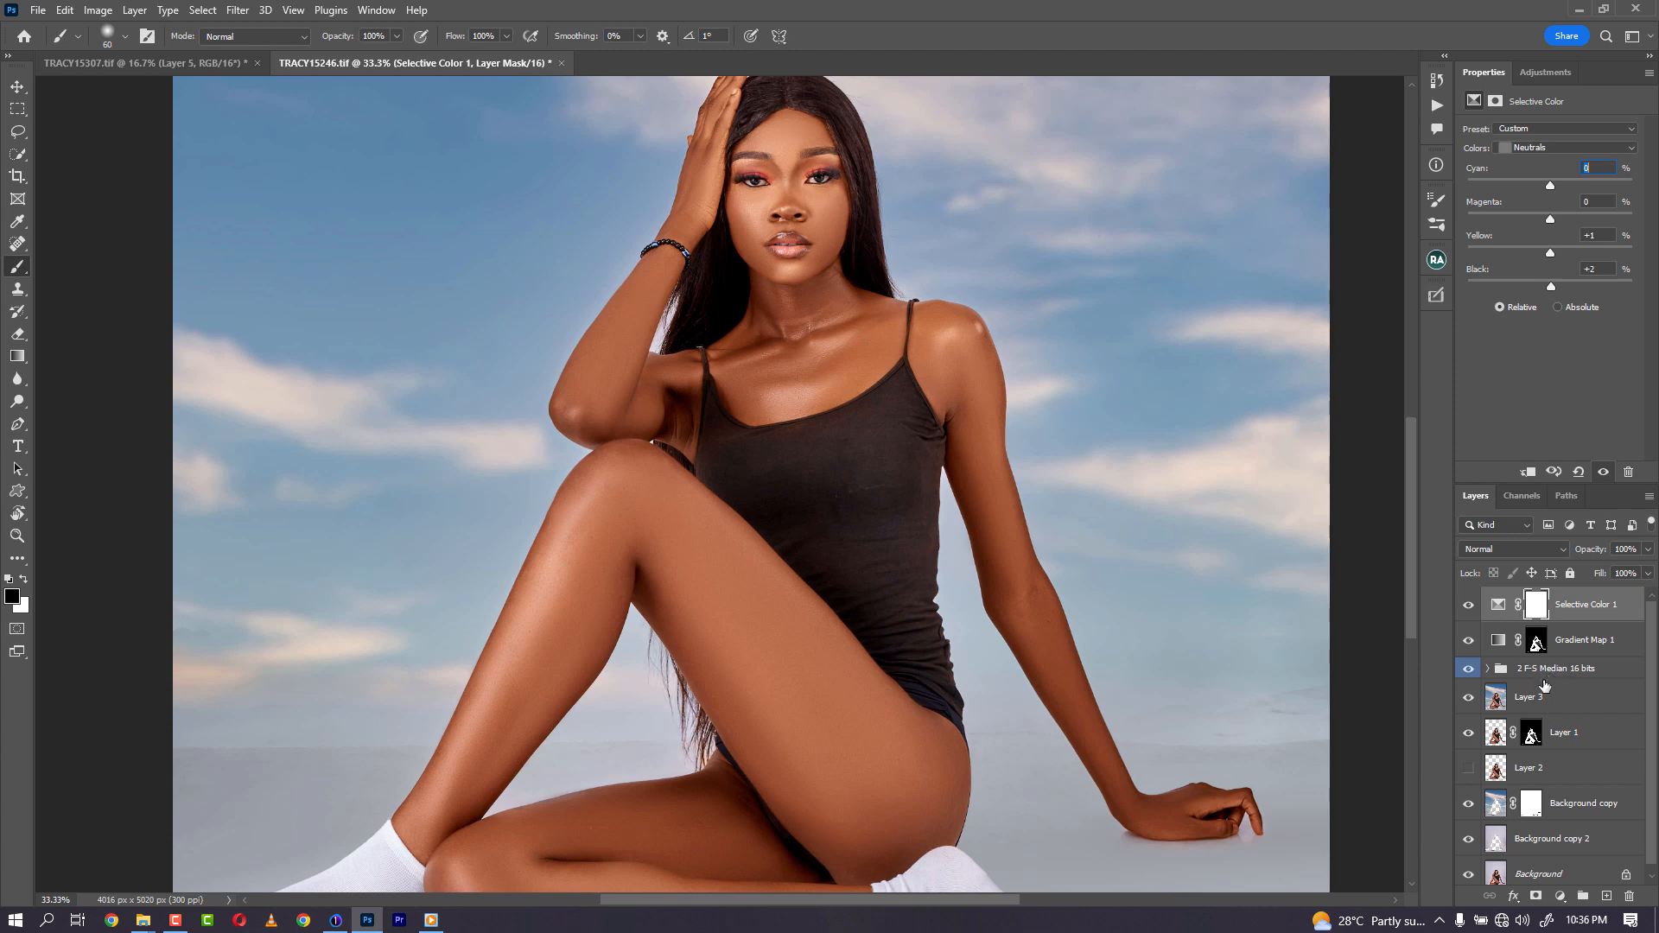
{"action": "left_click", "coordinate": [1488, 669]}
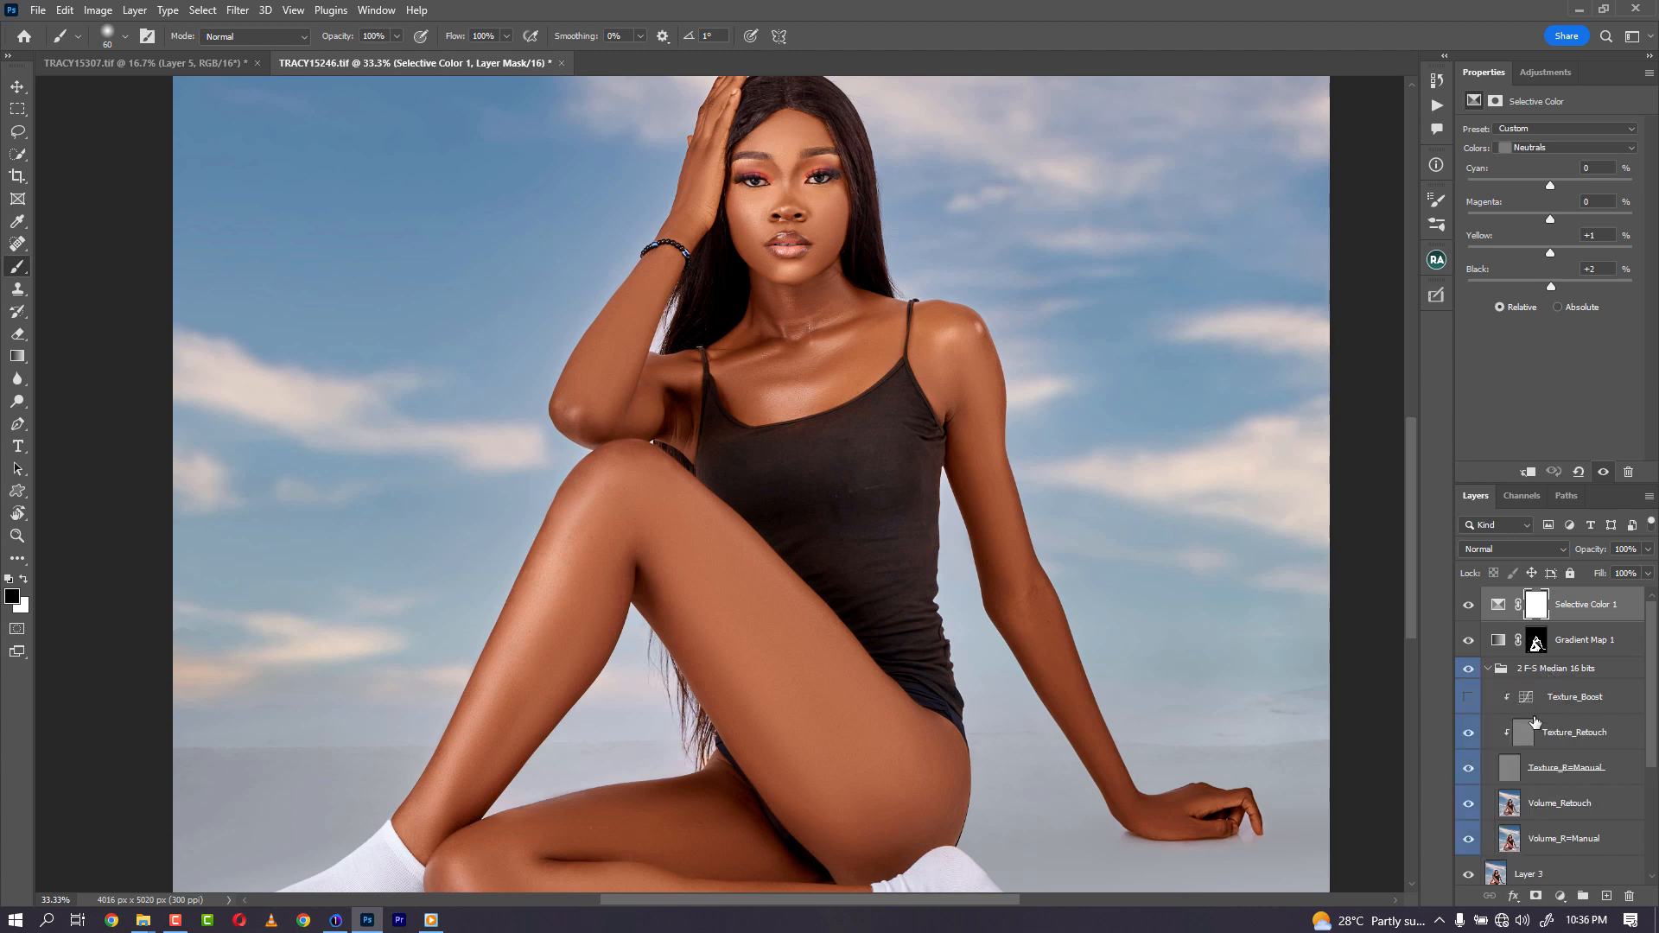
{"action": "left_click", "coordinate": [1514, 810]}
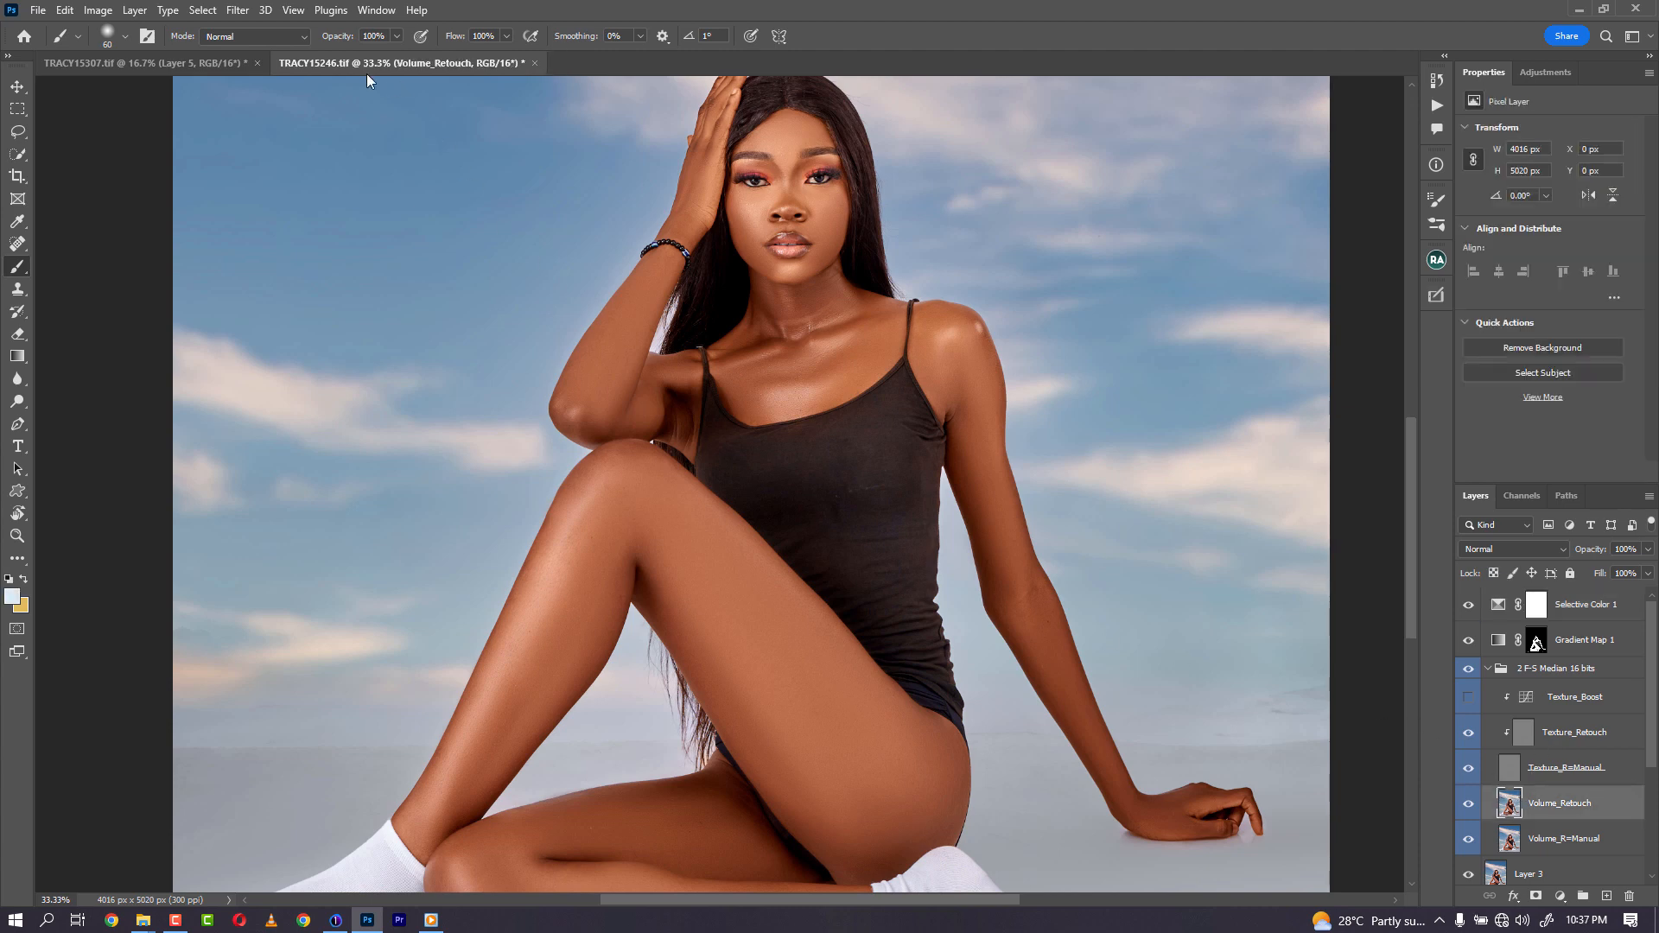
{"action": "left_click", "coordinate": [238, 10]}
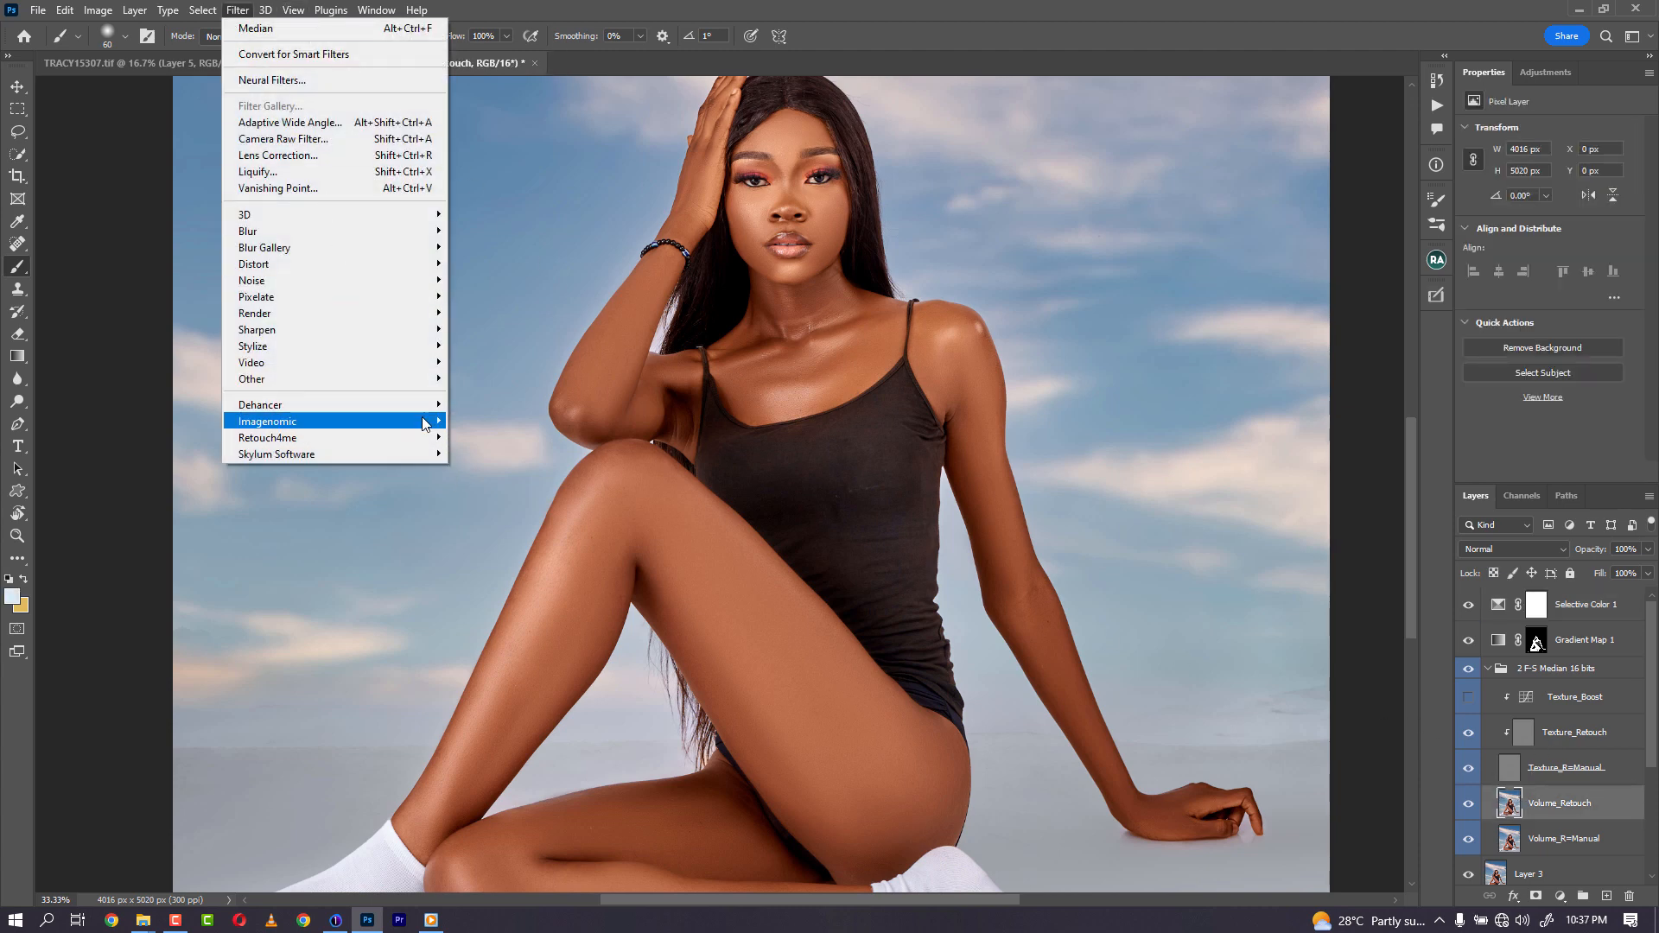
{"action": "mouse_move", "coordinate": [424, 424]}
{"action": "left_click", "coordinate": [495, 437]}
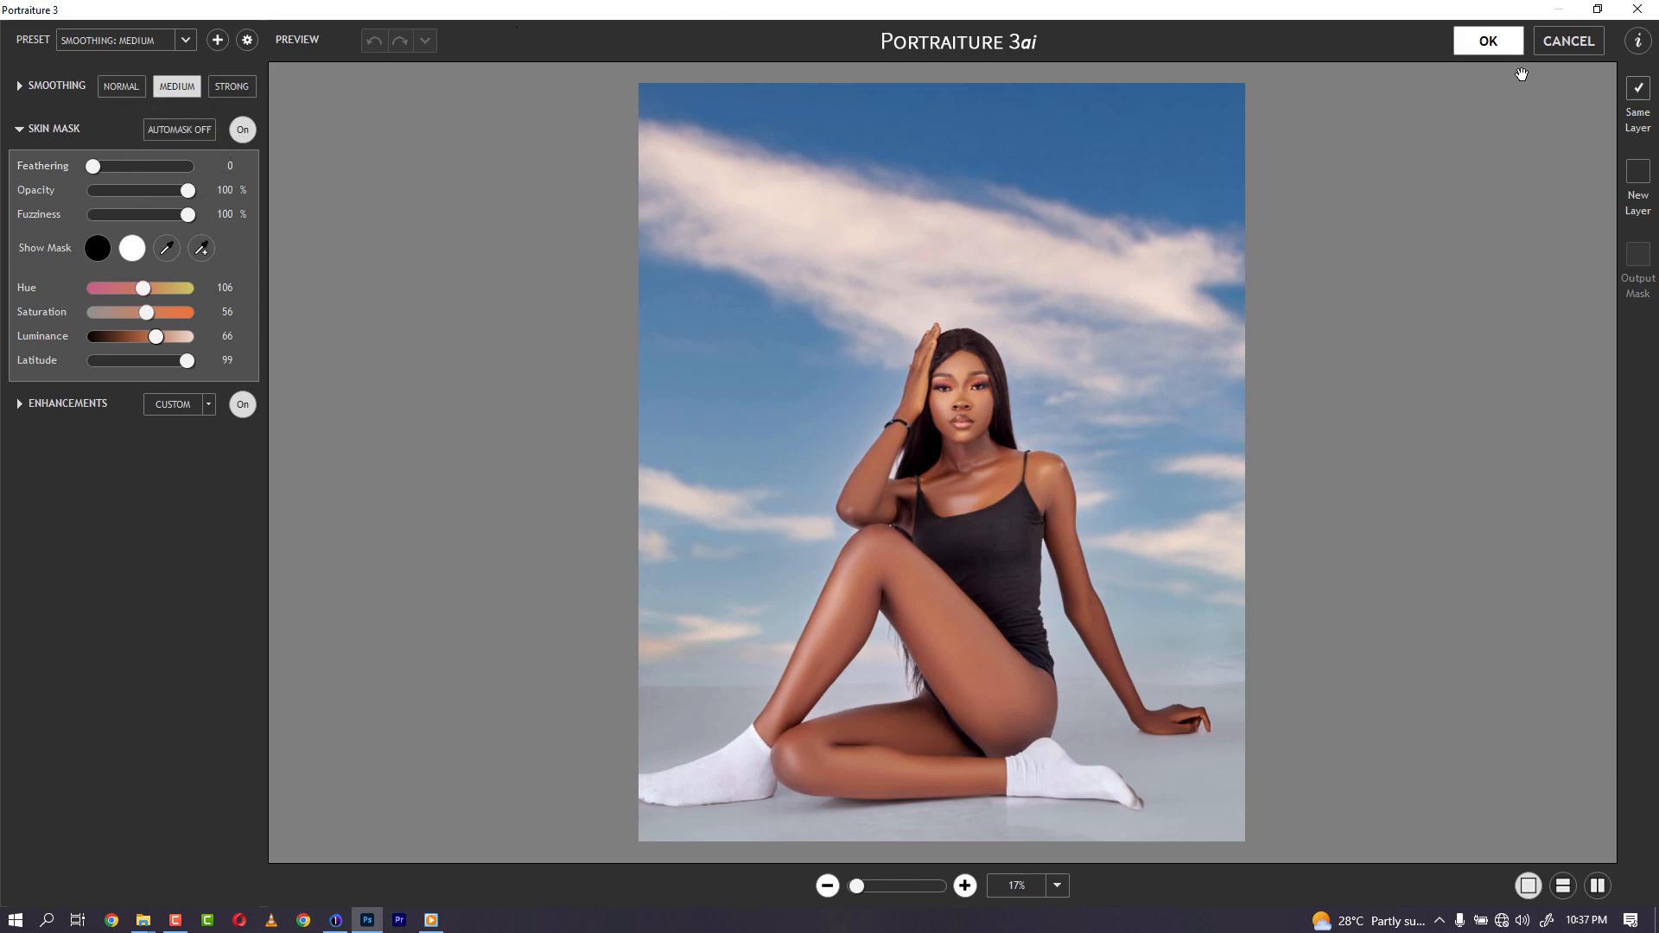
{"action": "left_click", "coordinate": [1545, 50]}
- Duplicate the Volume_Retouch layer, apply Portraiture with the Smoothing: Medium preset to the copy, and lower its opacity
{"action": "left_click_drag", "start_coordinate": [1571, 812], "coordinate": [1608, 900]}
{"action": "left_click", "coordinate": [238, 9]}
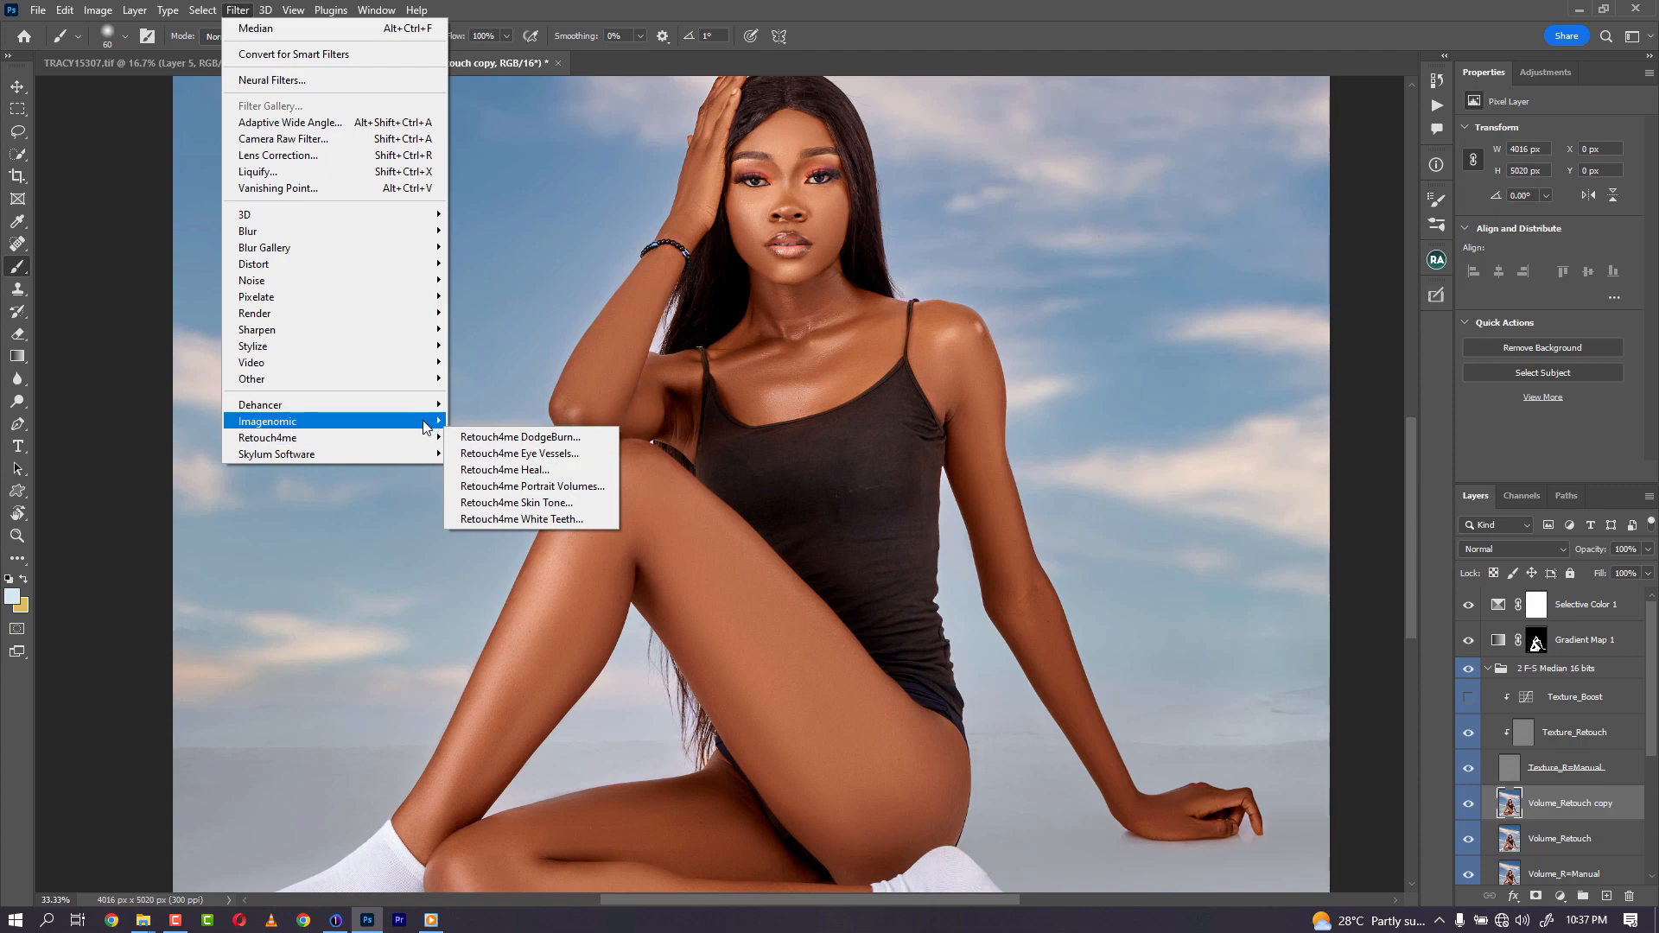
{"action": "mouse_move", "coordinate": [426, 426]}
{"action": "left_click", "coordinate": [489, 437]}
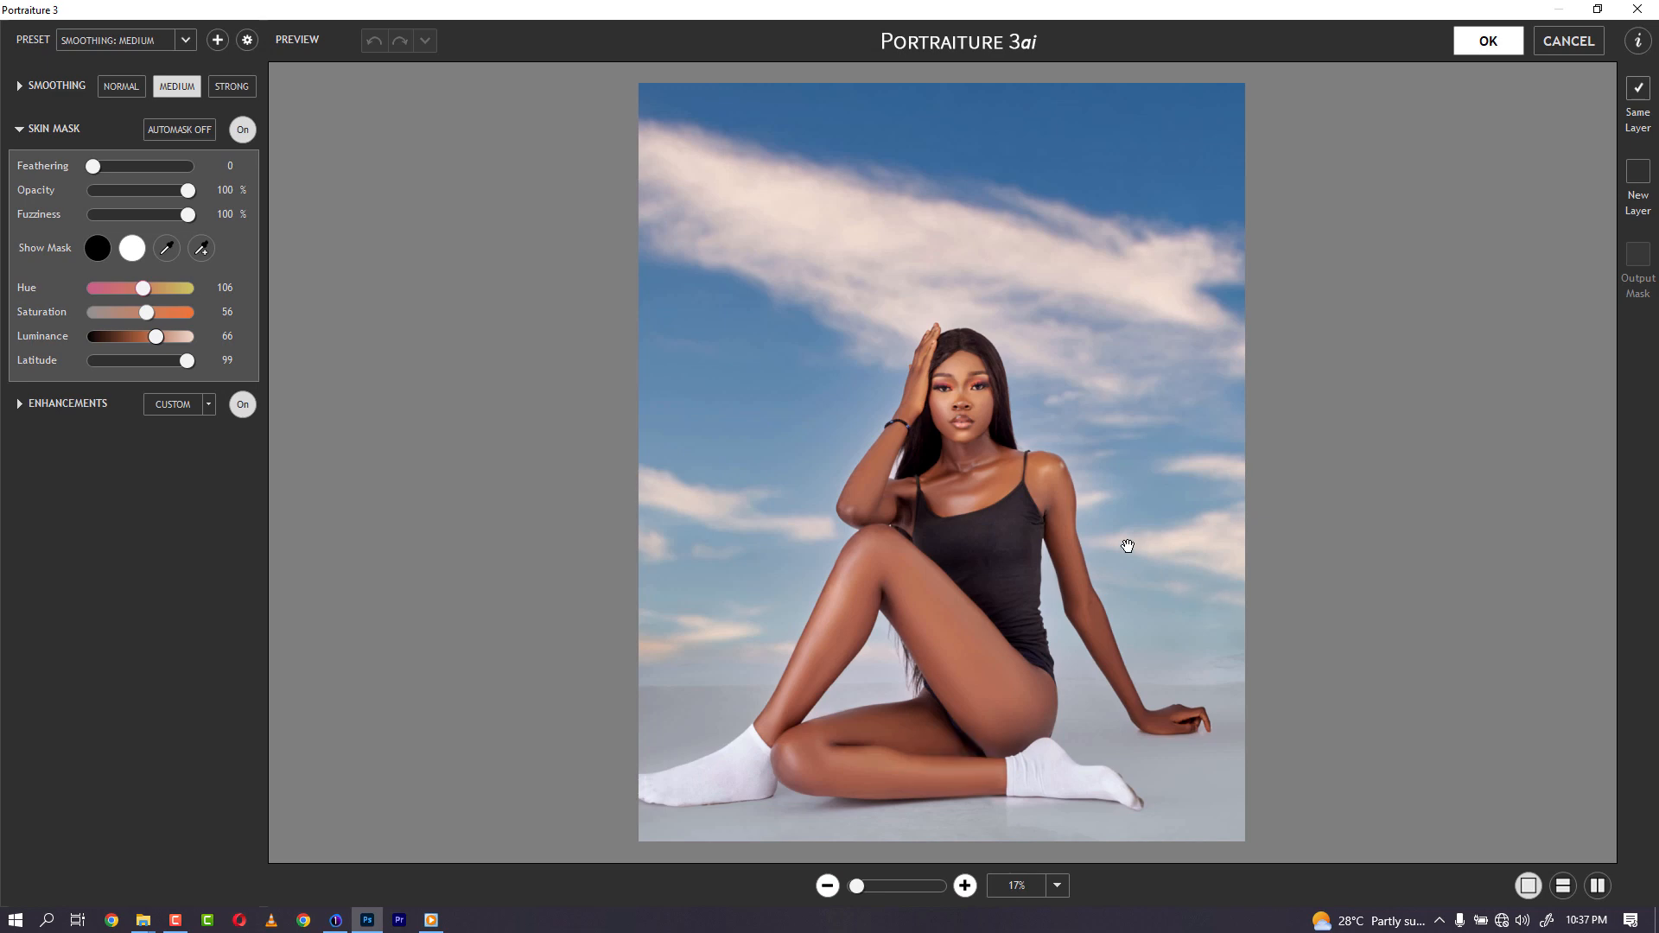
{"action": "left_click", "coordinate": [1489, 43]}
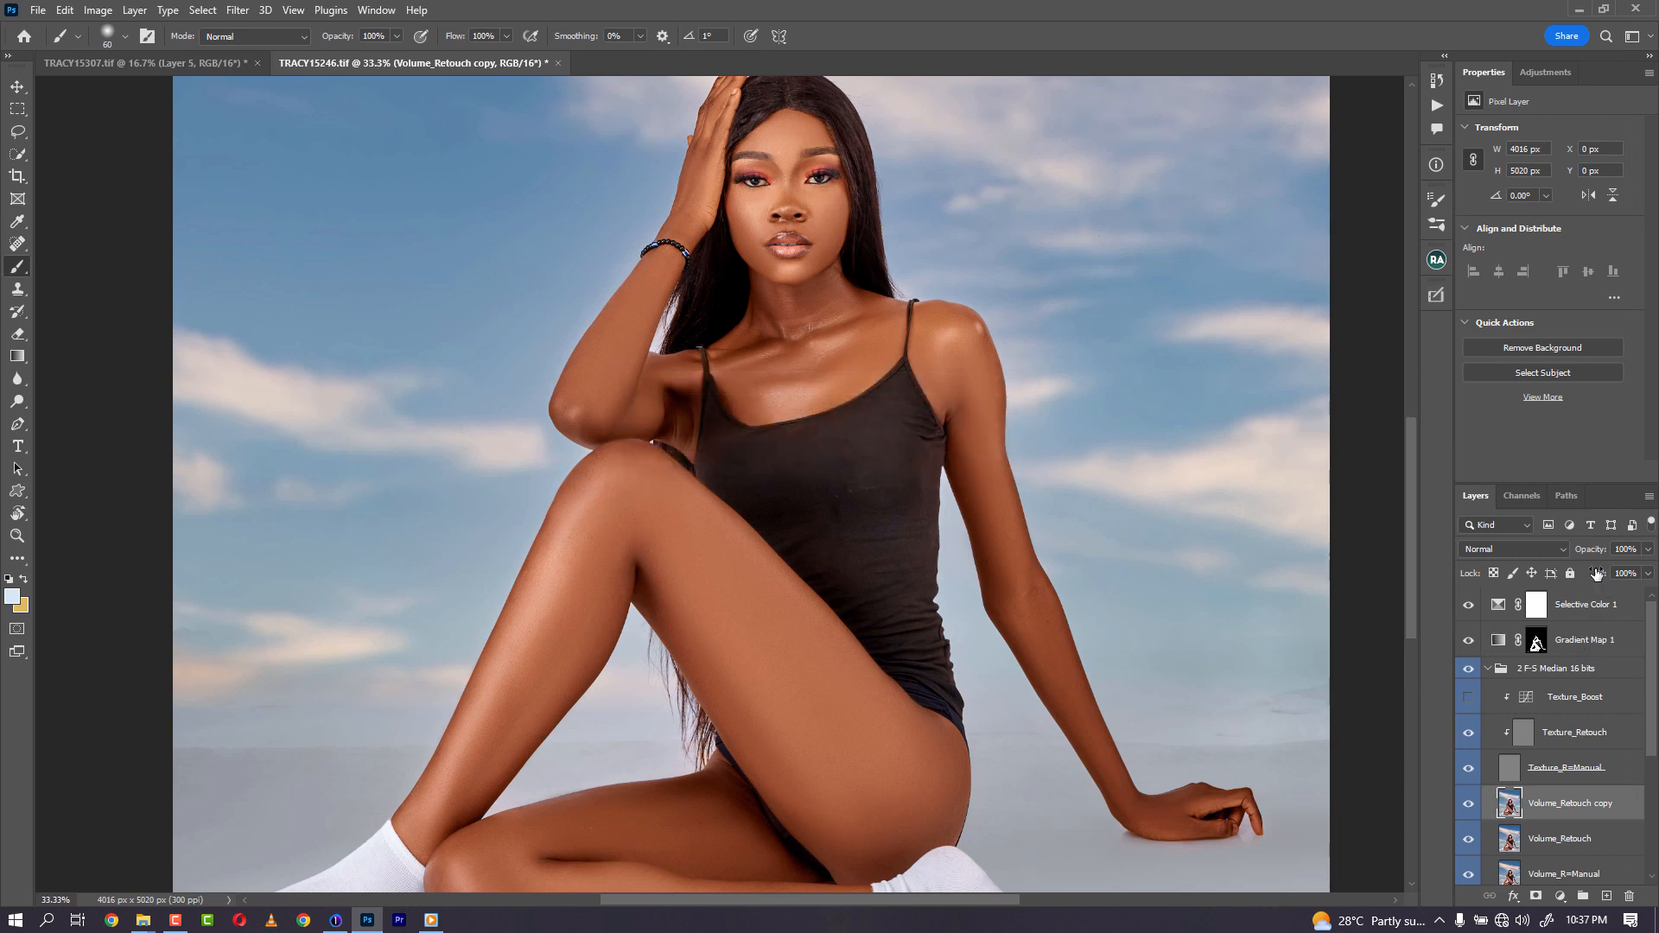
{"action": "left_click_drag", "start_coordinate": [1599, 558], "coordinate": [1542, 562]}
- Add a Curves adjustment layer with points at input 188 to output 200 and input 63 to output 65
{"action": "left_click", "coordinate": [1595, 610]}
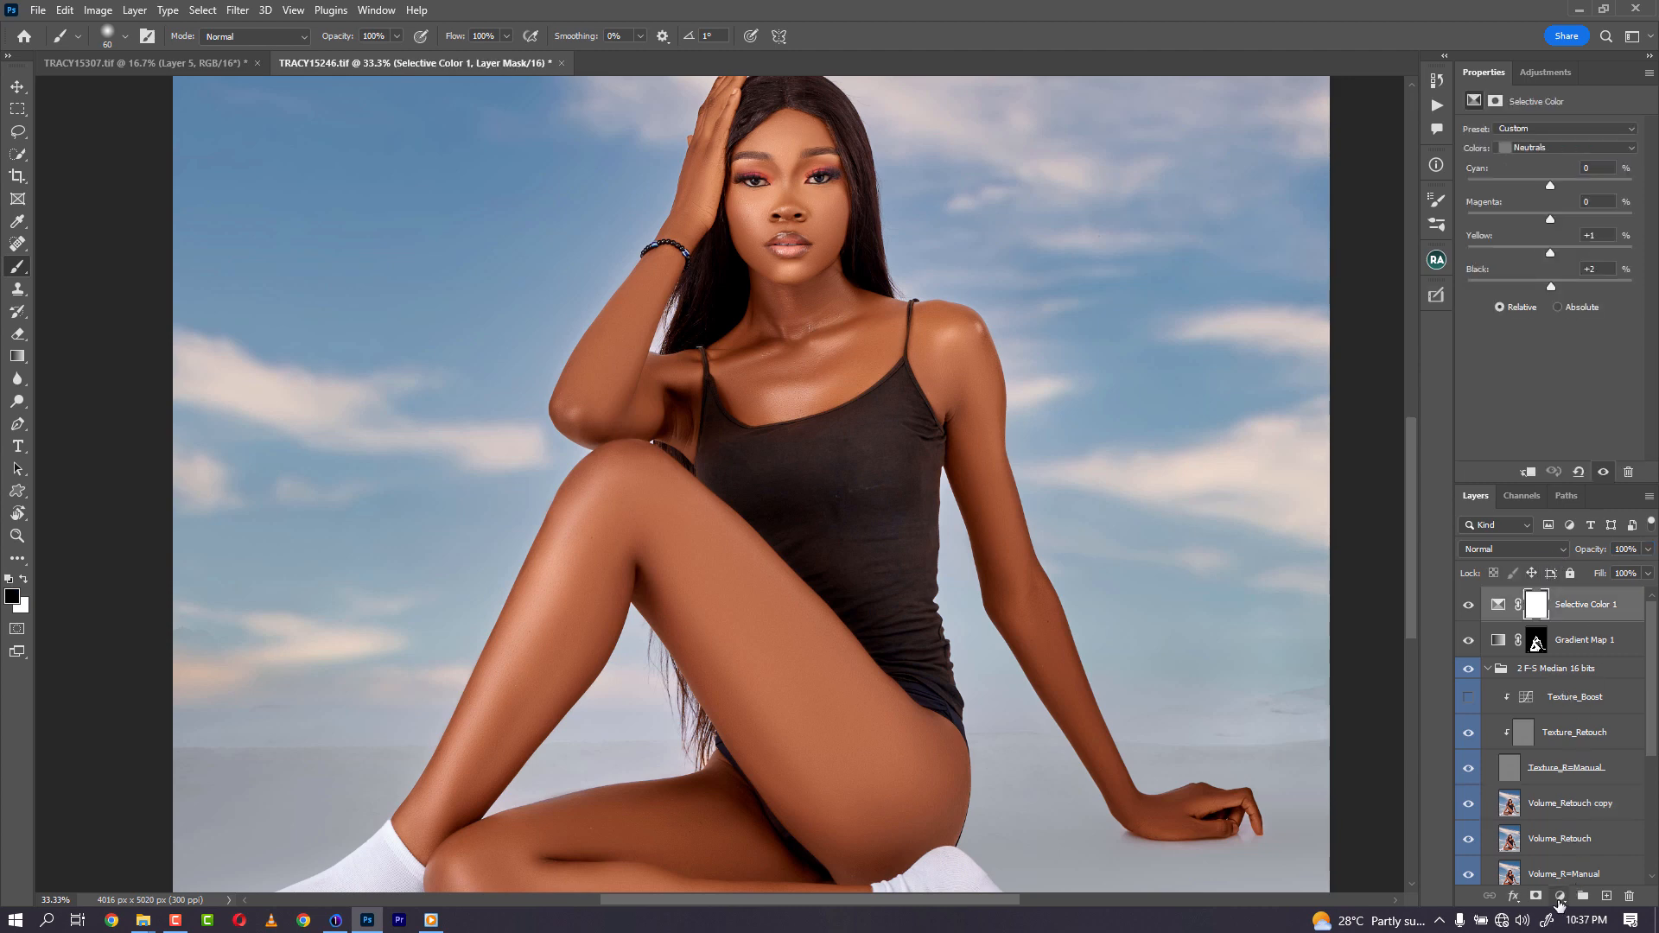
{"action": "left_click", "coordinate": [1560, 898]}
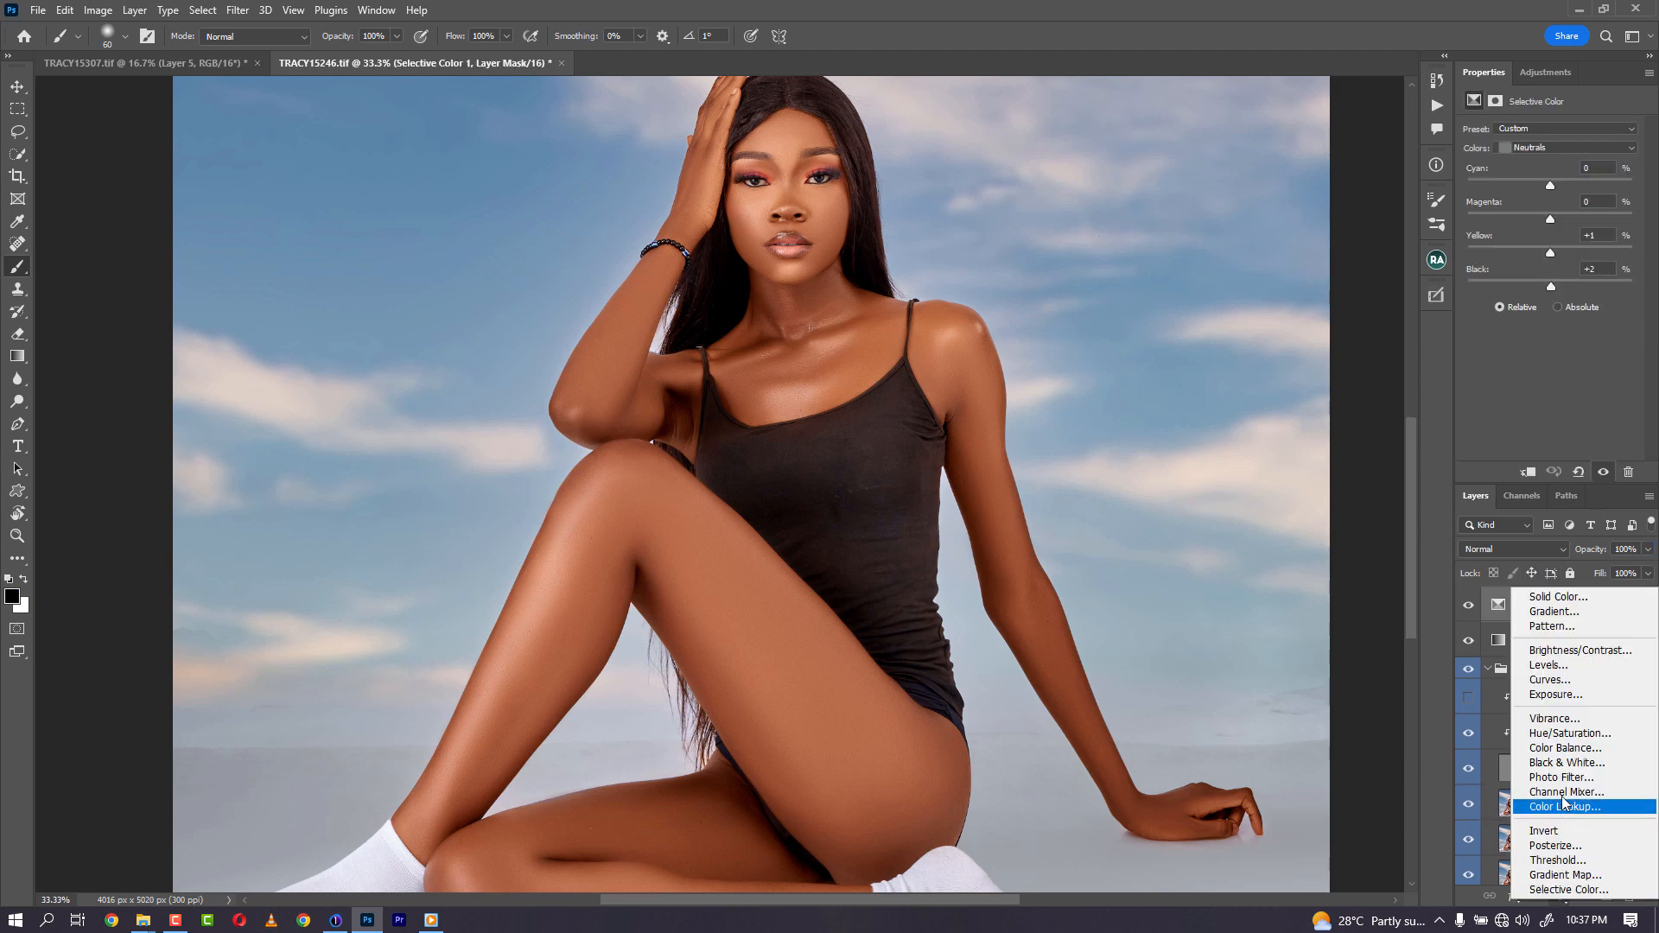
{"action": "left_click", "coordinate": [1557, 680]}
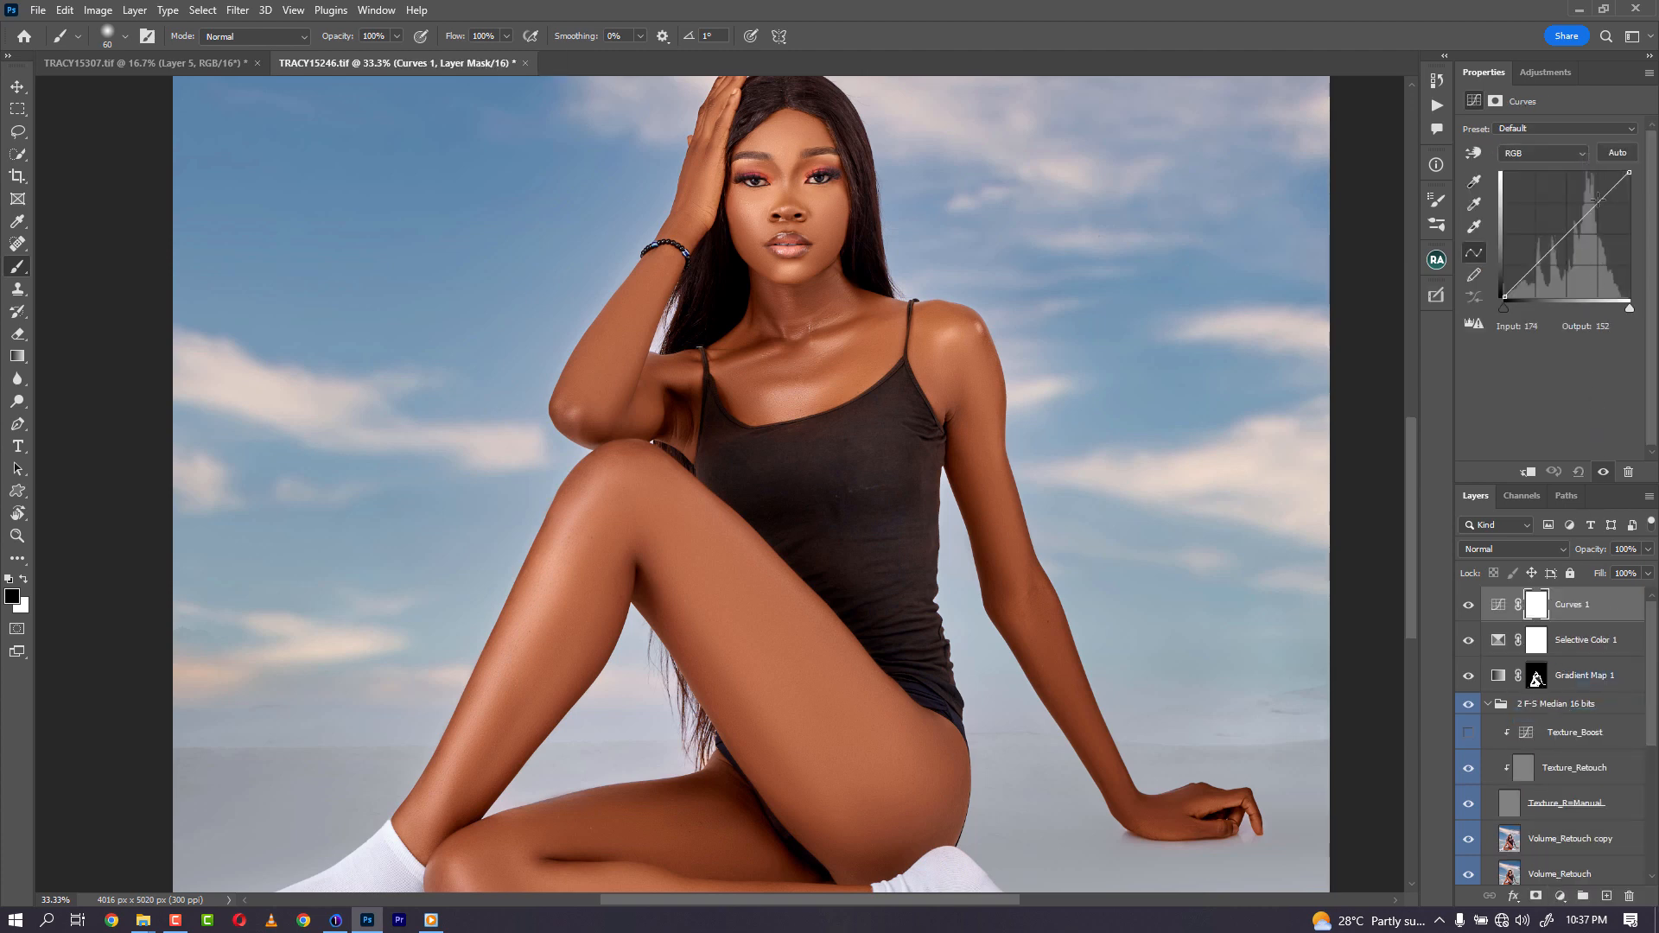
{"action": "left_click_drag", "start_coordinate": [1599, 201], "coordinate": [1596, 199]}
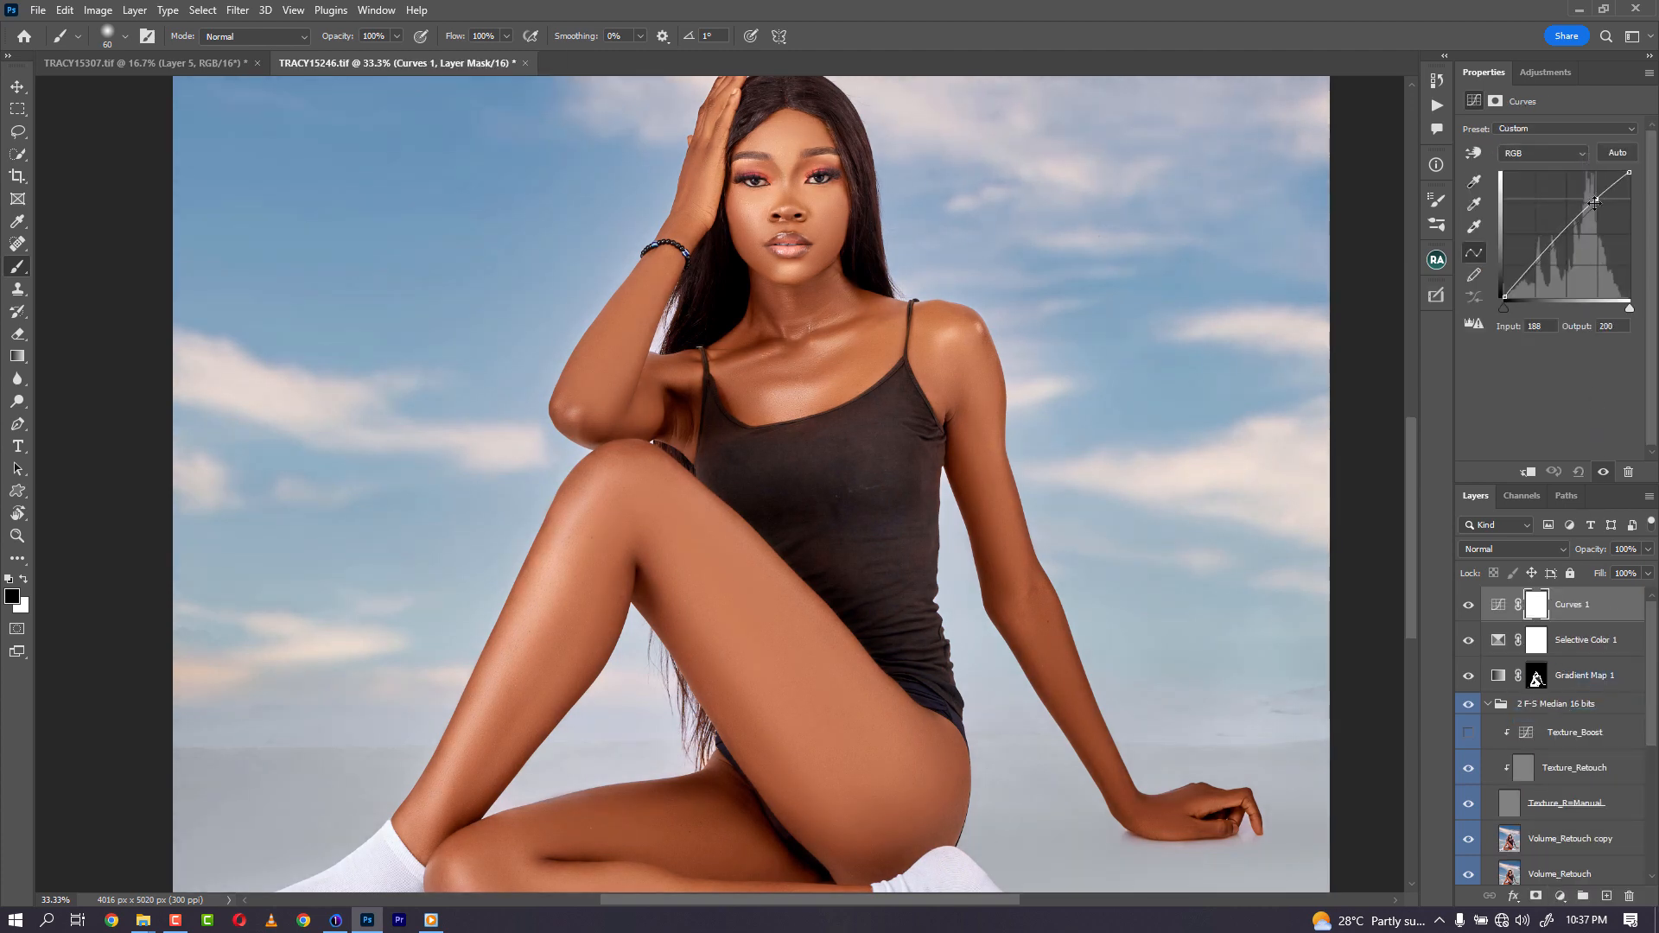
{"action": "left_click", "coordinate": [1534, 264]}
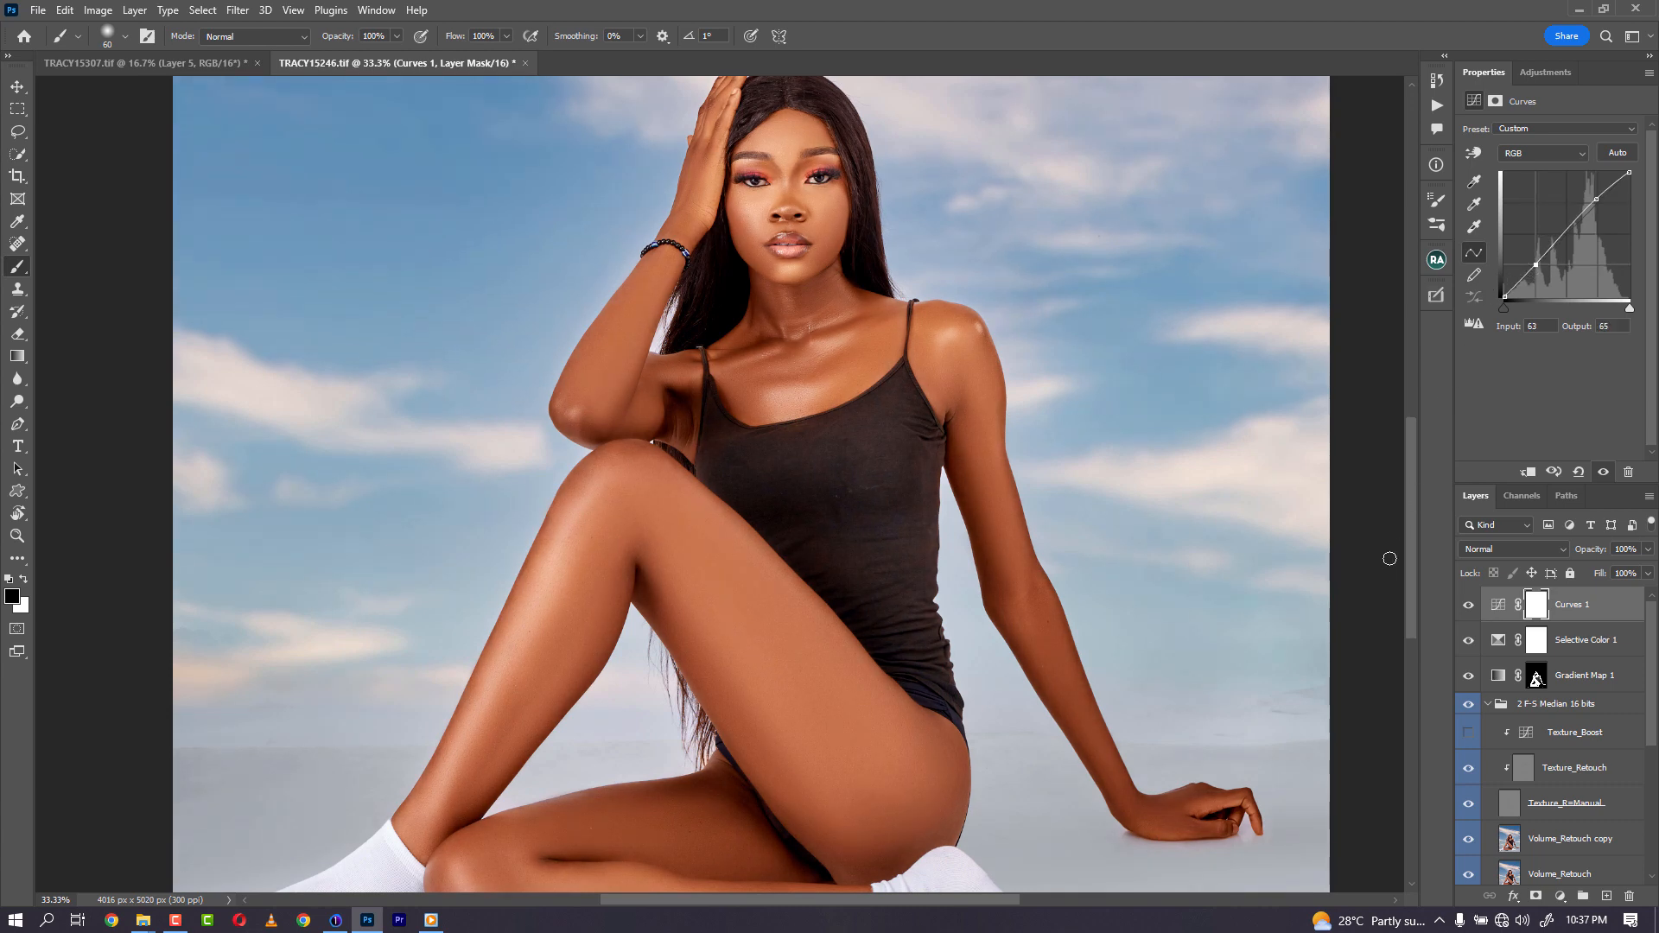
- Copy the Gradient Map layer's skin mask onto the Curves layer
{"action": "key", "text": "ctrl+minus"}
{"action": "key", "text": "ctrl+minus"}
{"action": "key", "text": "ctrl+minus"}
{"action": "key", "text": "ctrl+minus"}
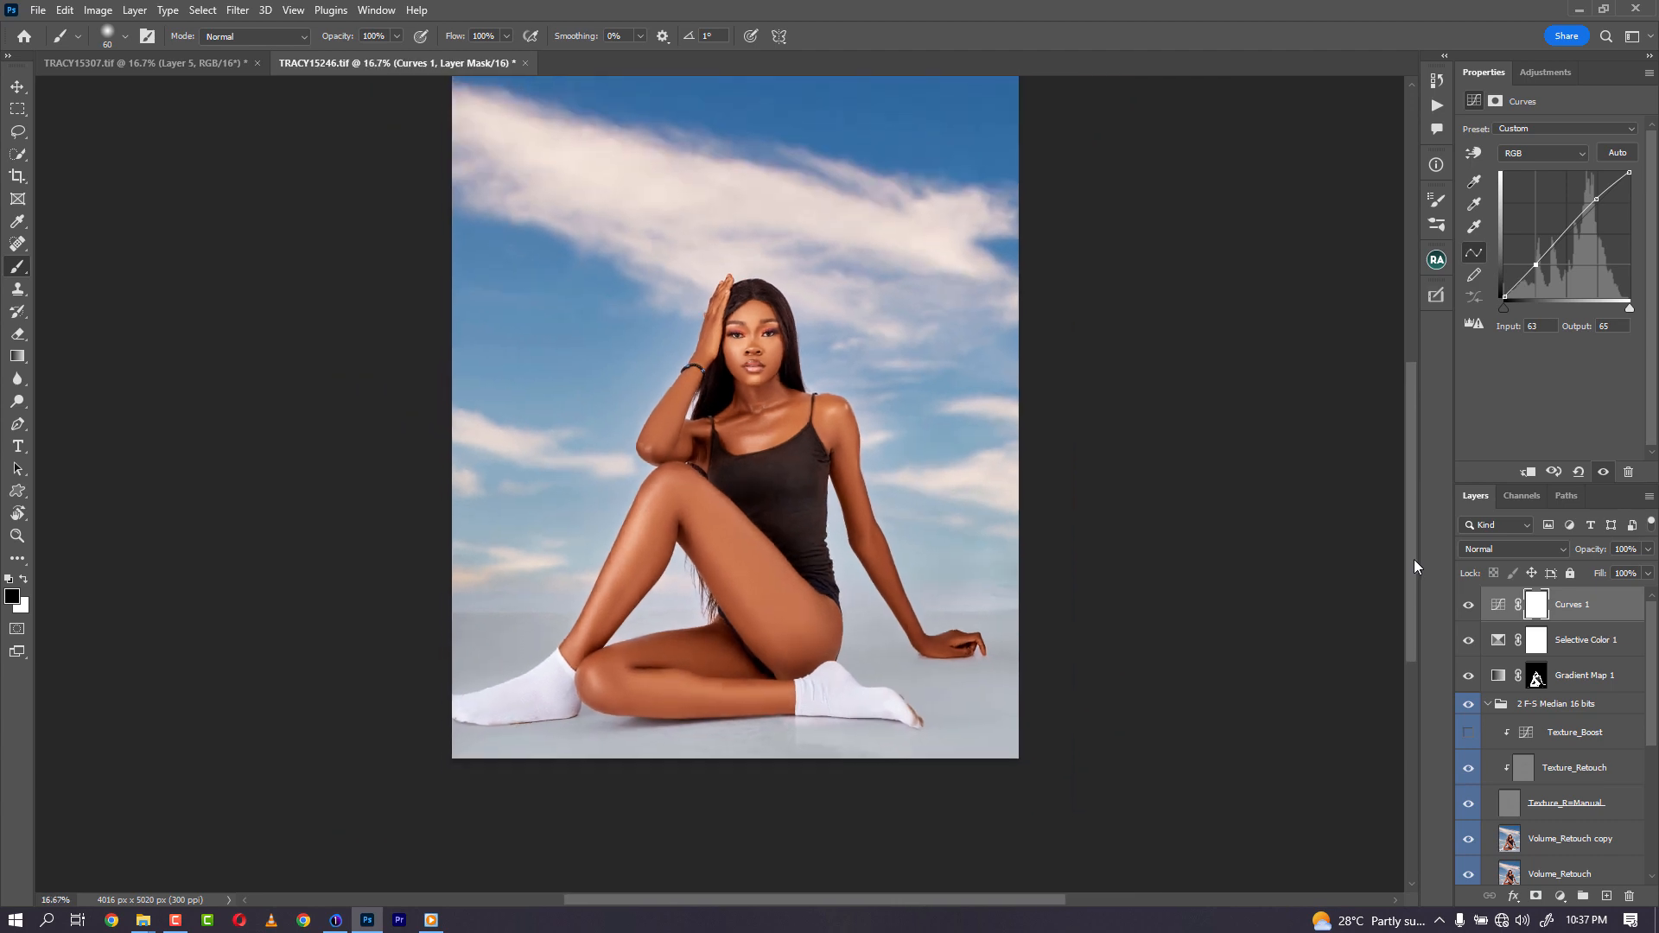
{"action": "key", "text": "ctrl+plus"}
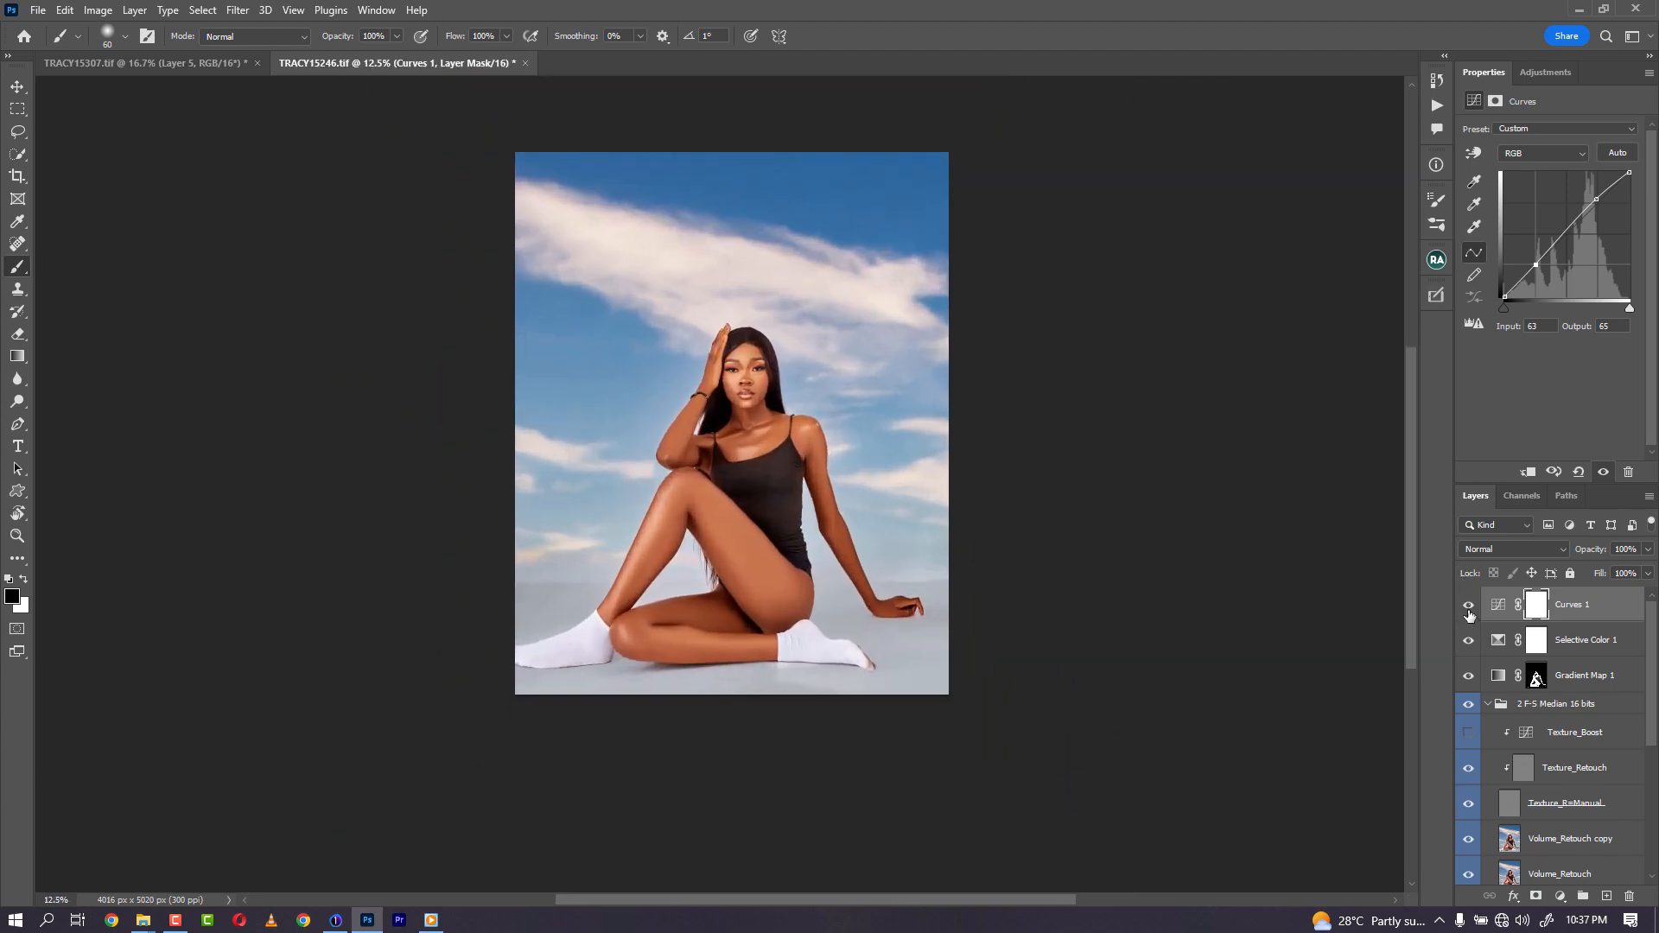
{"action": "left_click", "coordinate": [1467, 610]}
{"action": "left_click", "coordinate": [1468, 610]}
{"action": "left_click_drag", "start_coordinate": [1537, 683], "coordinate": [1535, 604]}
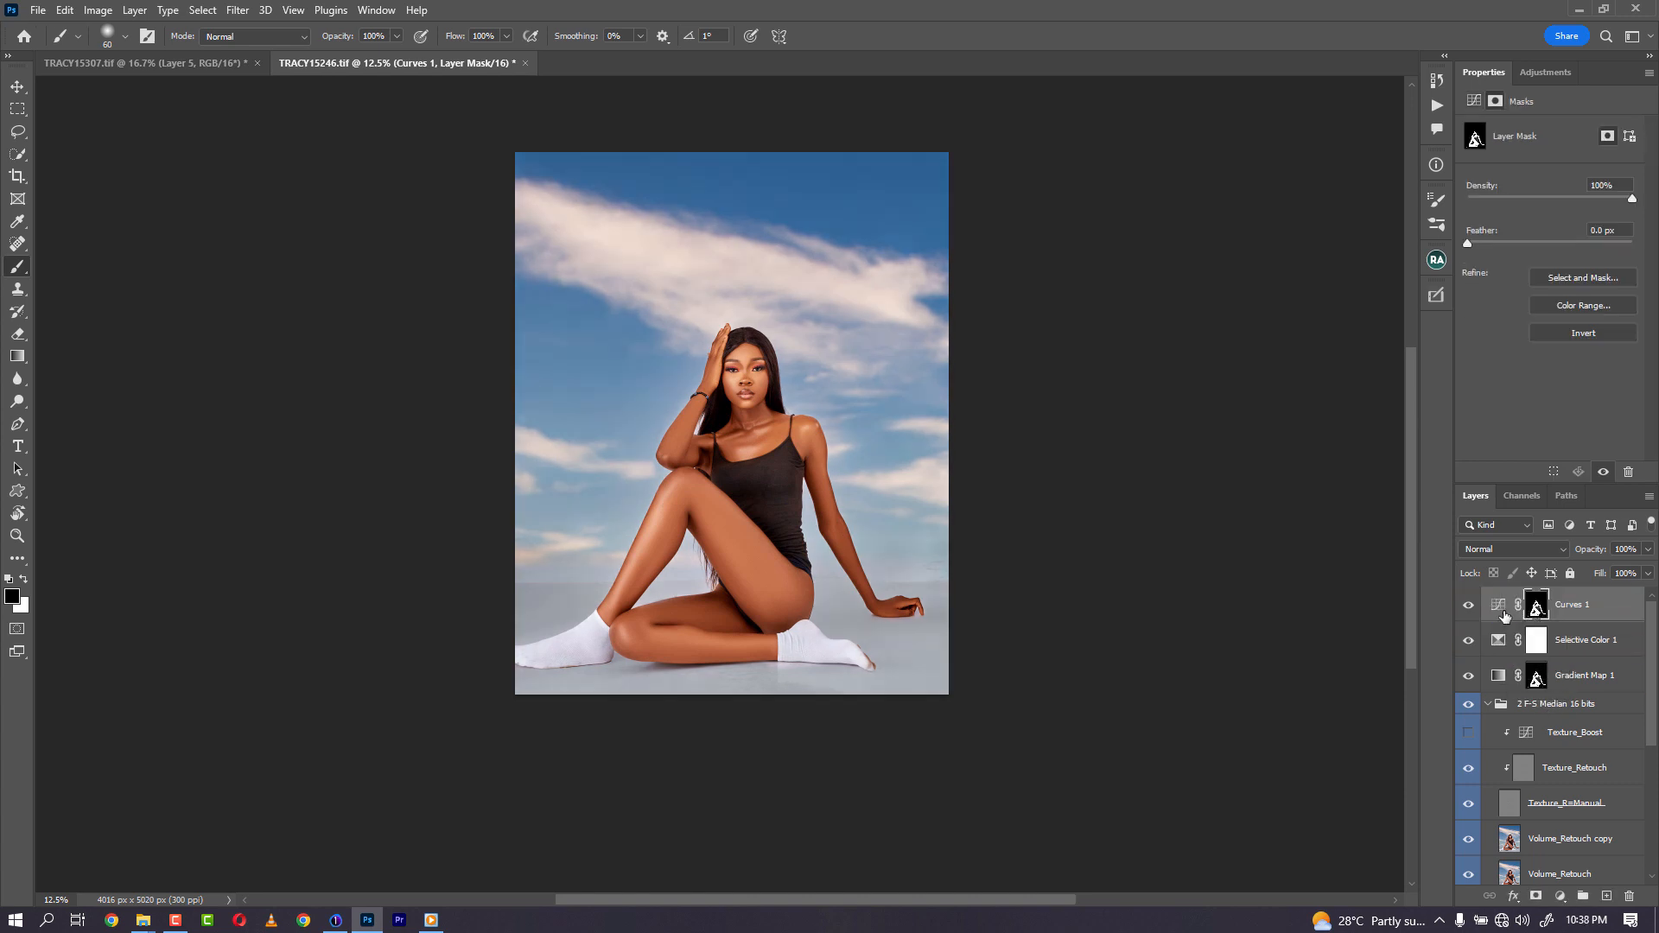
- Toggle the Curves layer to compare and set its opacity to 35%
{"action": "left_click", "coordinate": [1468, 609]}
{"action": "left_click", "coordinate": [1469, 611]}
{"action": "left_click", "coordinate": [1469, 609]}
{"action": "left_click", "coordinate": [1473, 609]}
{"action": "left_click", "coordinate": [1470, 608]}
{"action": "left_click", "coordinate": [1470, 609]}
{"action": "left_click", "coordinate": [1470, 608]}
{"action": "left_click_drag", "start_coordinate": [1592, 550], "coordinate": [1533, 557]}
- Add a Selective Color layer adjusting Whites to cyan +71, black -66 and less yellow, and copy the skin mask onto it
{"action": "left_click", "coordinate": [1560, 896]}
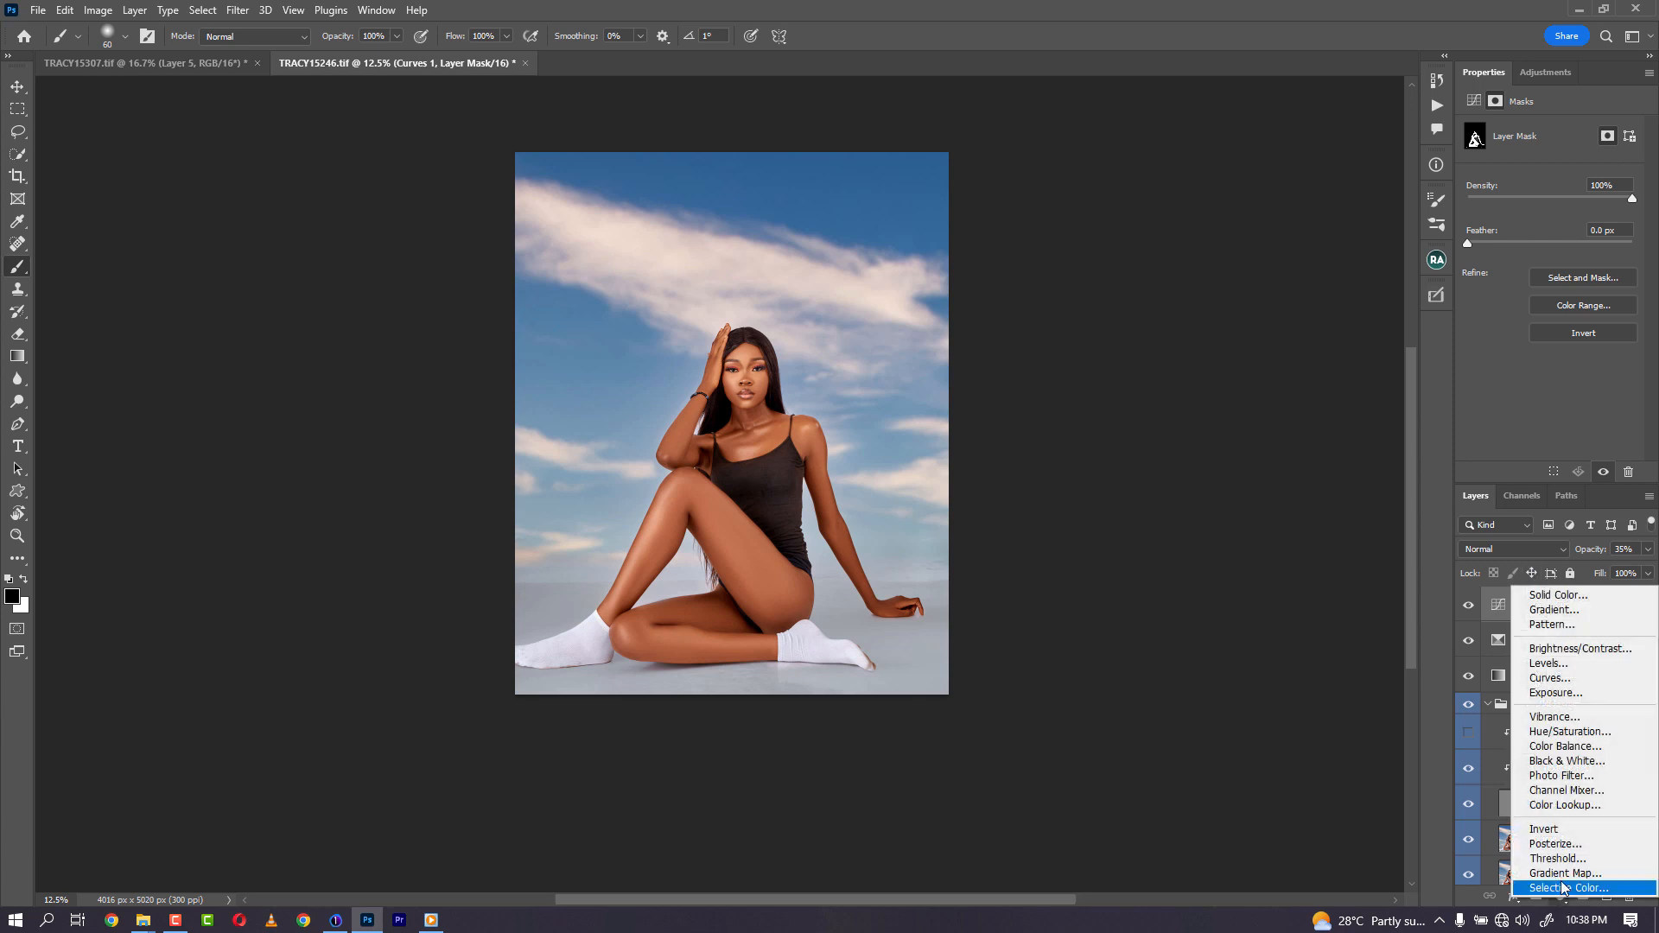
{"action": "left_click", "coordinate": [1564, 886]}
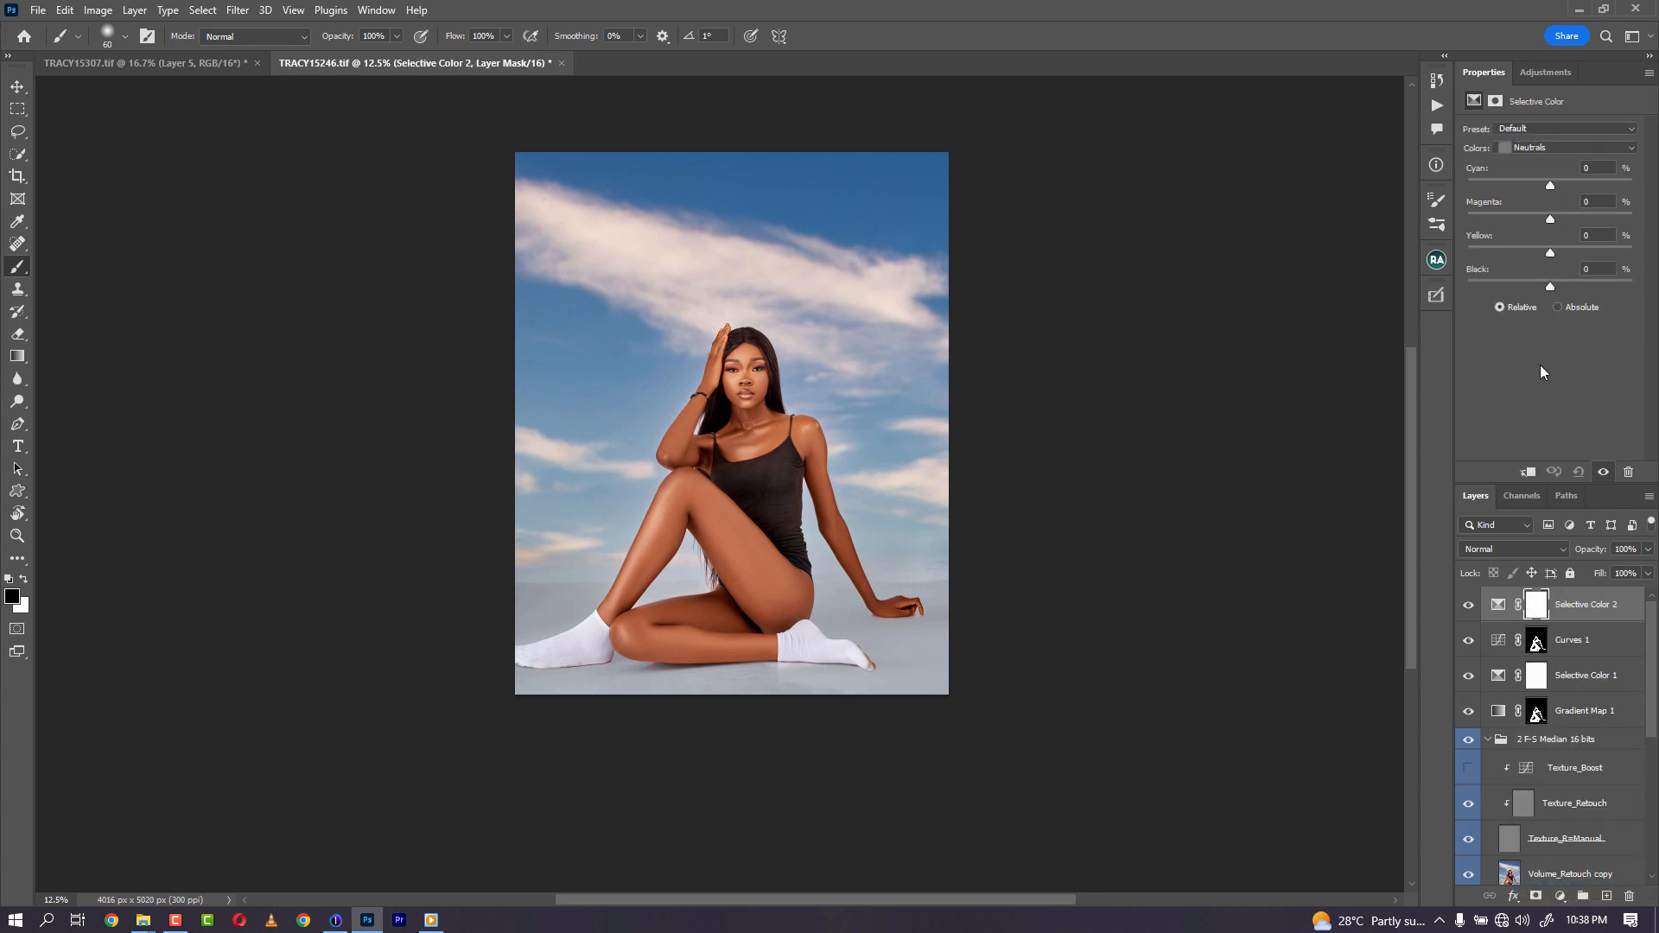
{"action": "left_click", "coordinate": [1554, 147]}
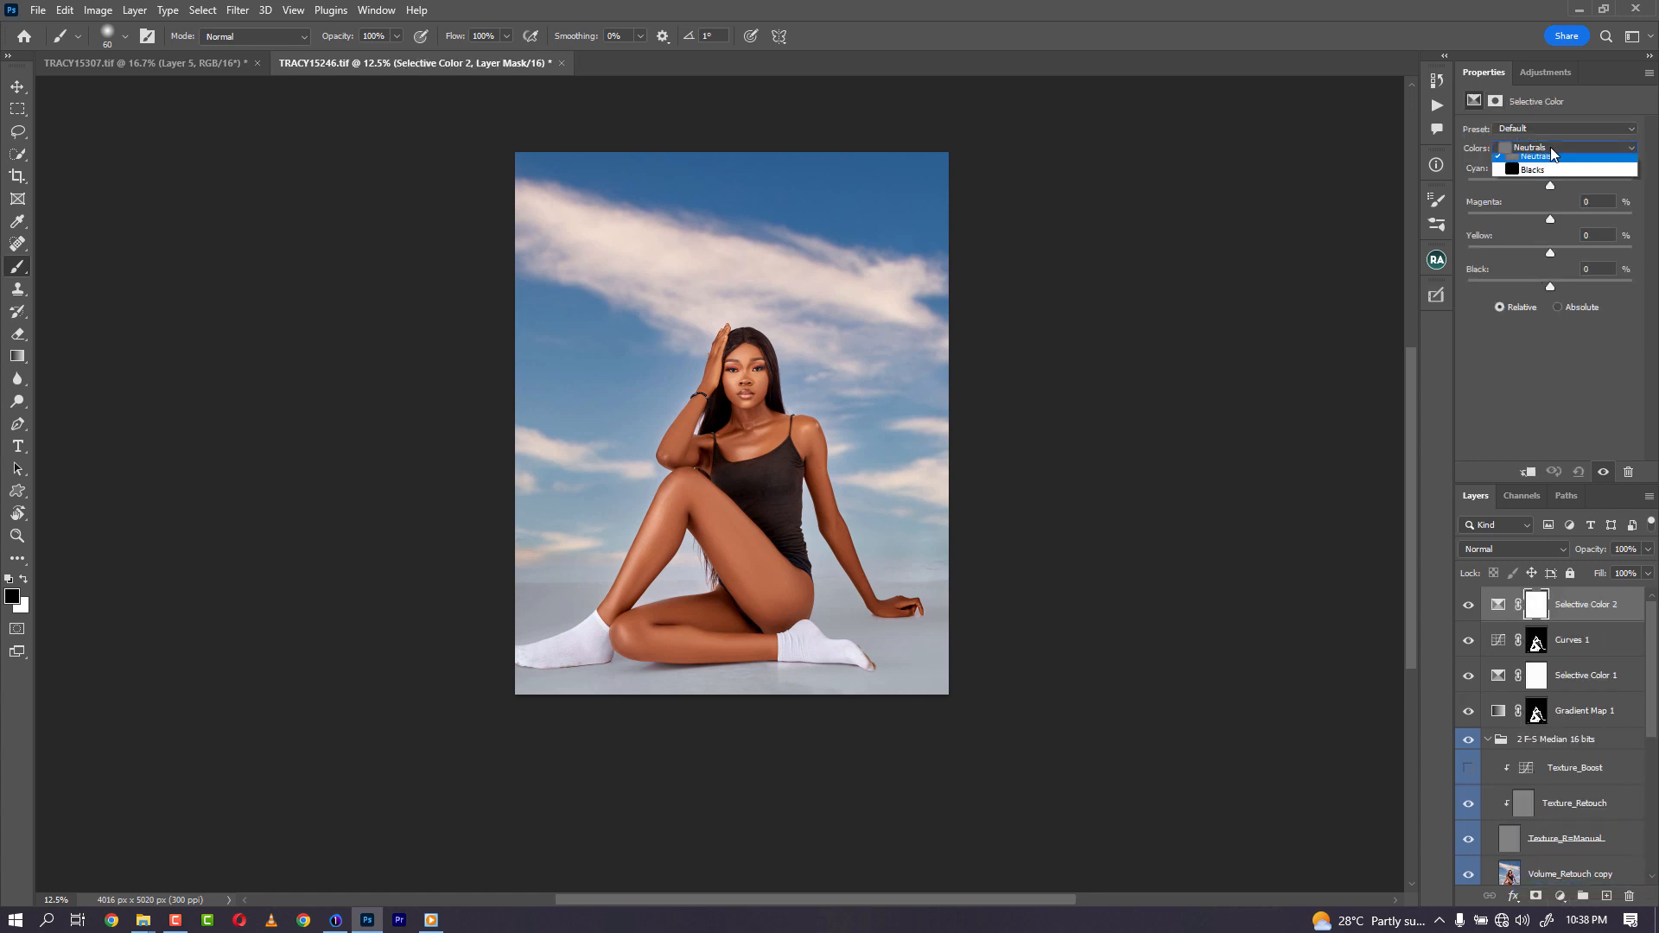
{"action": "left_click_drag", "start_coordinate": [1552, 284], "coordinate": [1493, 293]}
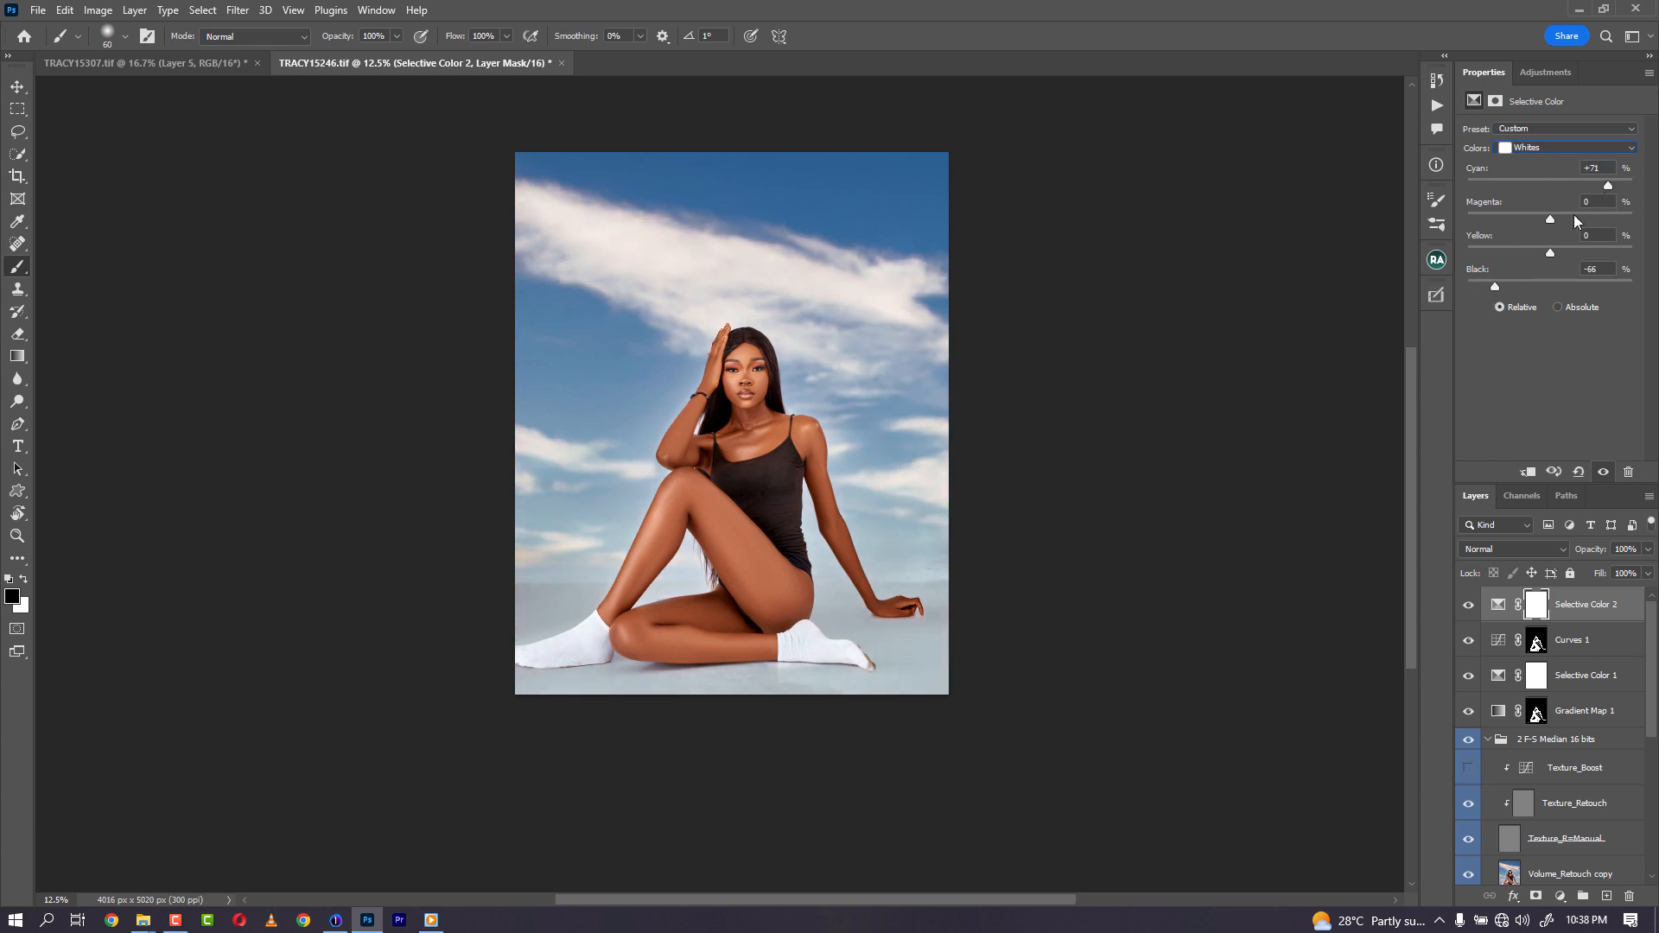
{"action": "left_click_drag", "start_coordinate": [1550, 254], "coordinate": [1497, 256]}
{"action": "left_click_drag", "start_coordinate": [1538, 722], "coordinate": [1537, 606]}
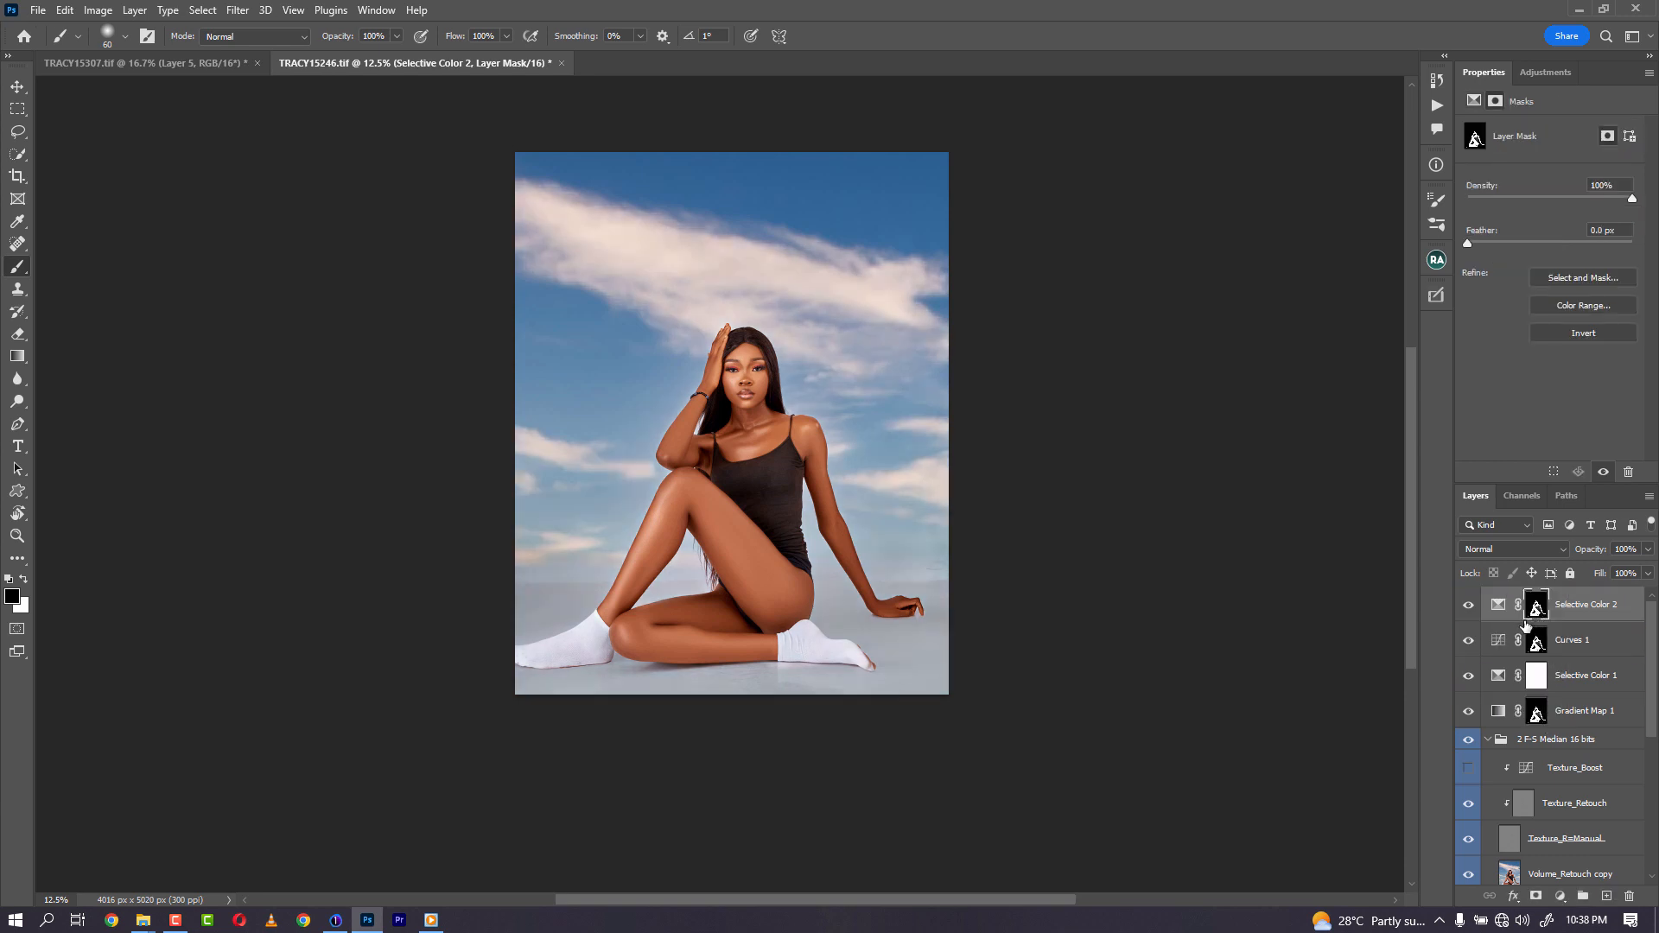
- Invert the Selective Color 2 mask and adjust its Whites to cyan +54, yellow -49 and black -5
{"action": "key", "text": "ctrl+i"}
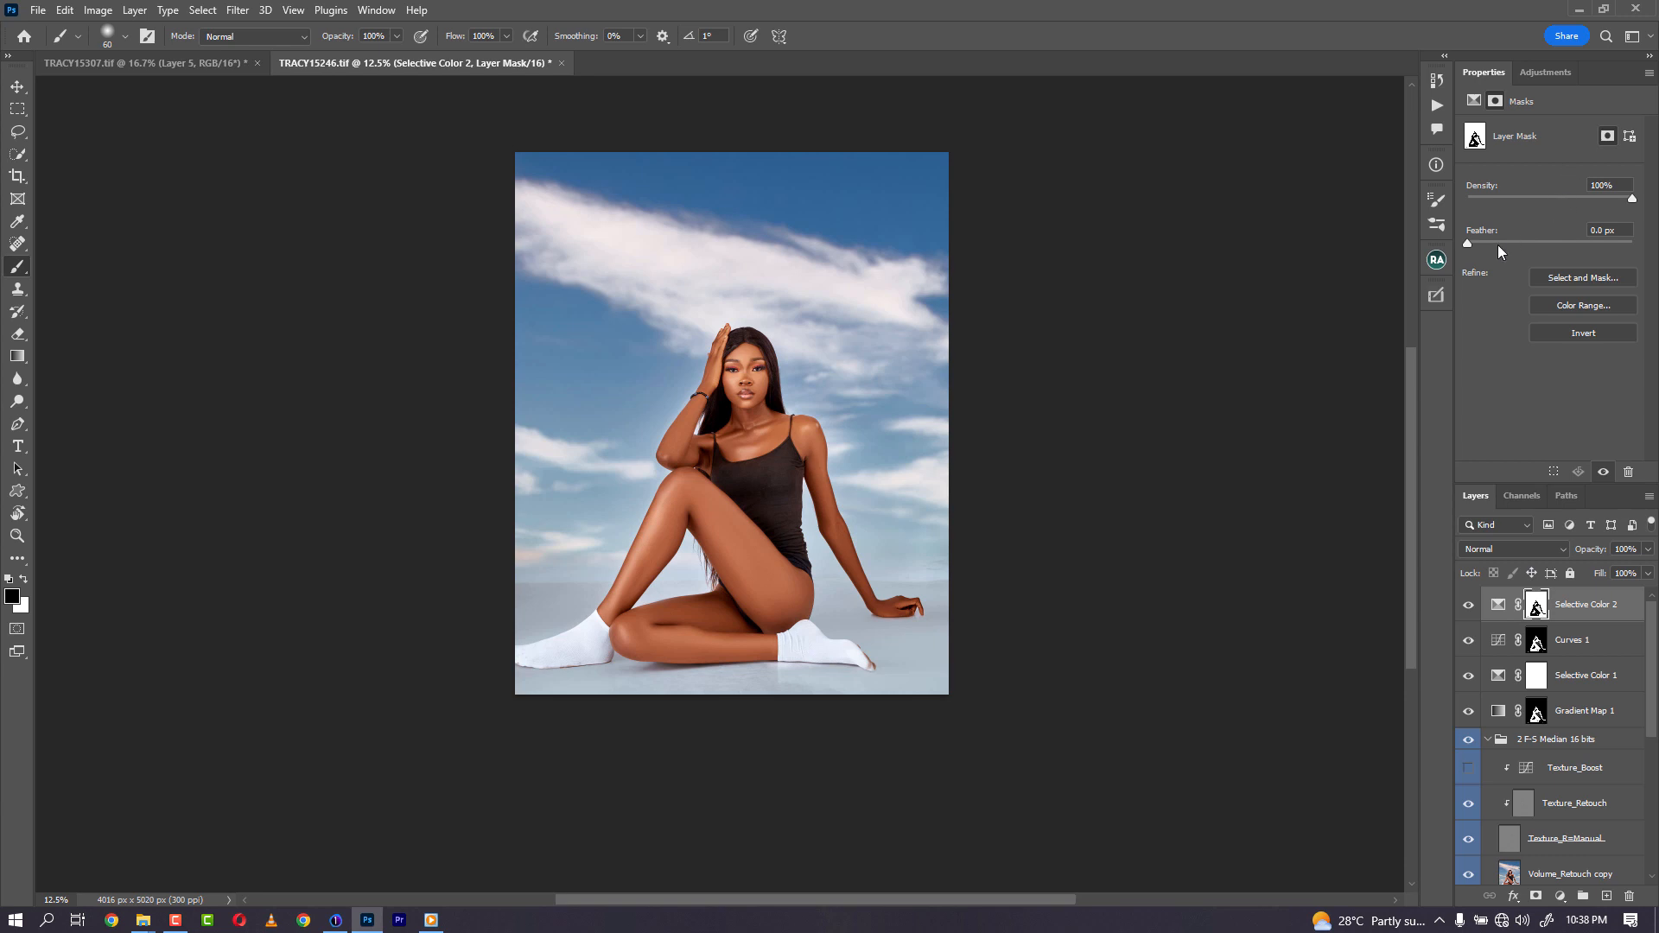
{"action": "left_click", "coordinate": [1474, 101]}
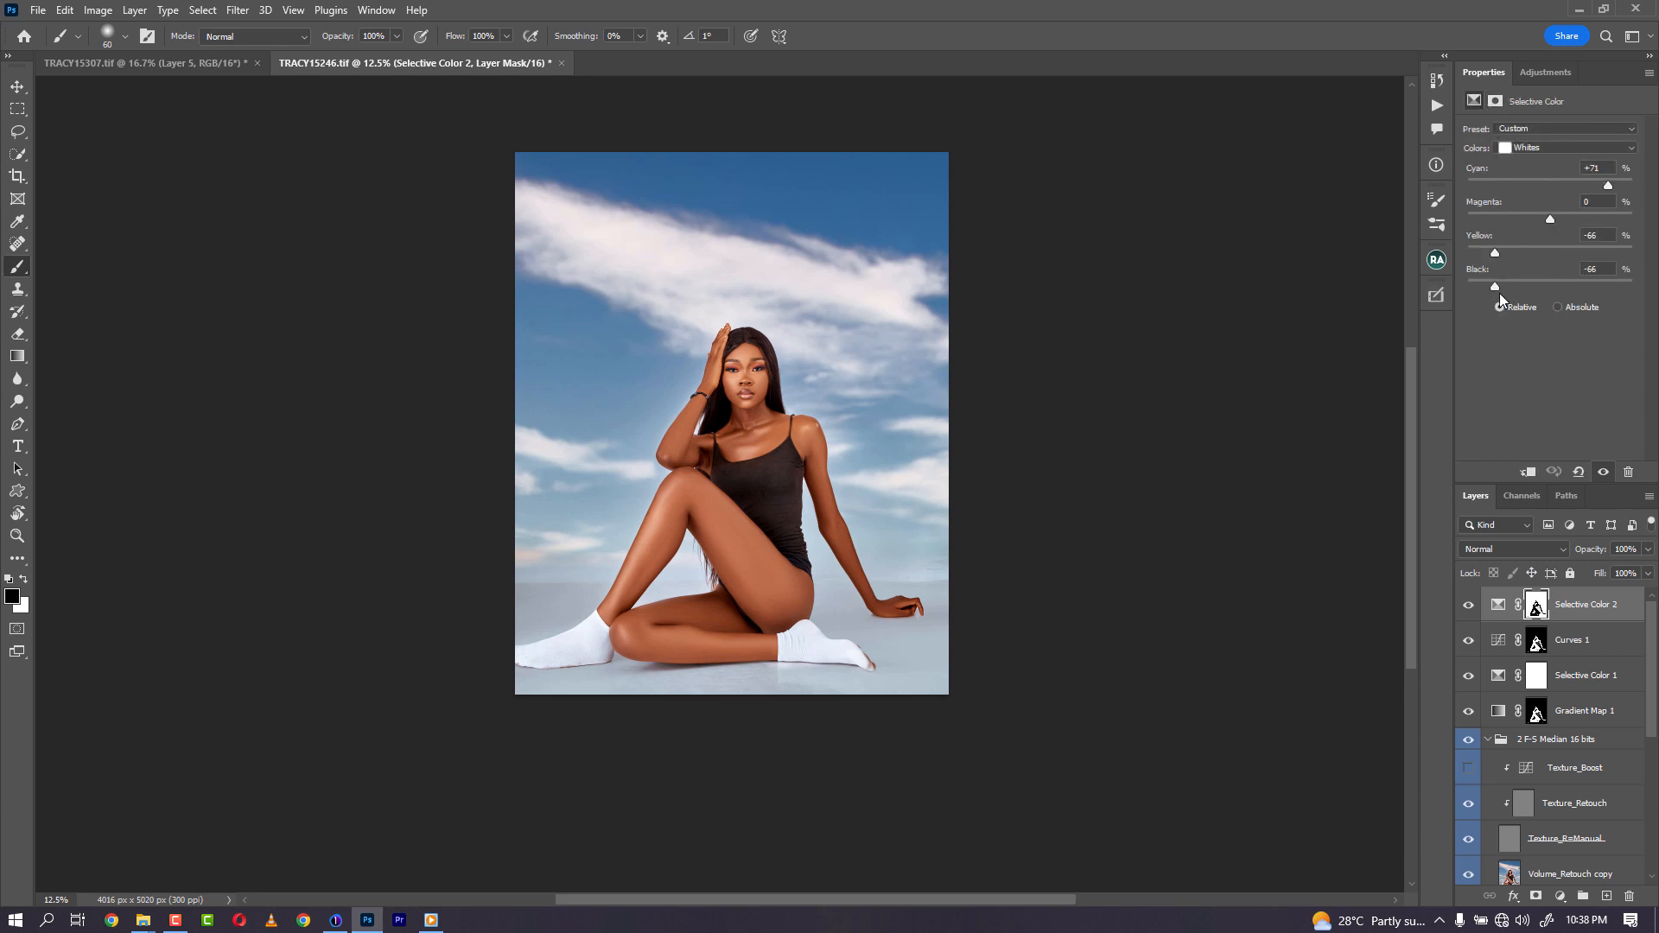
{"action": "left_click_drag", "start_coordinate": [1500, 293], "coordinate": [1547, 288]}
{"action": "left_click_drag", "start_coordinate": [1496, 253], "coordinate": [1490, 252]}
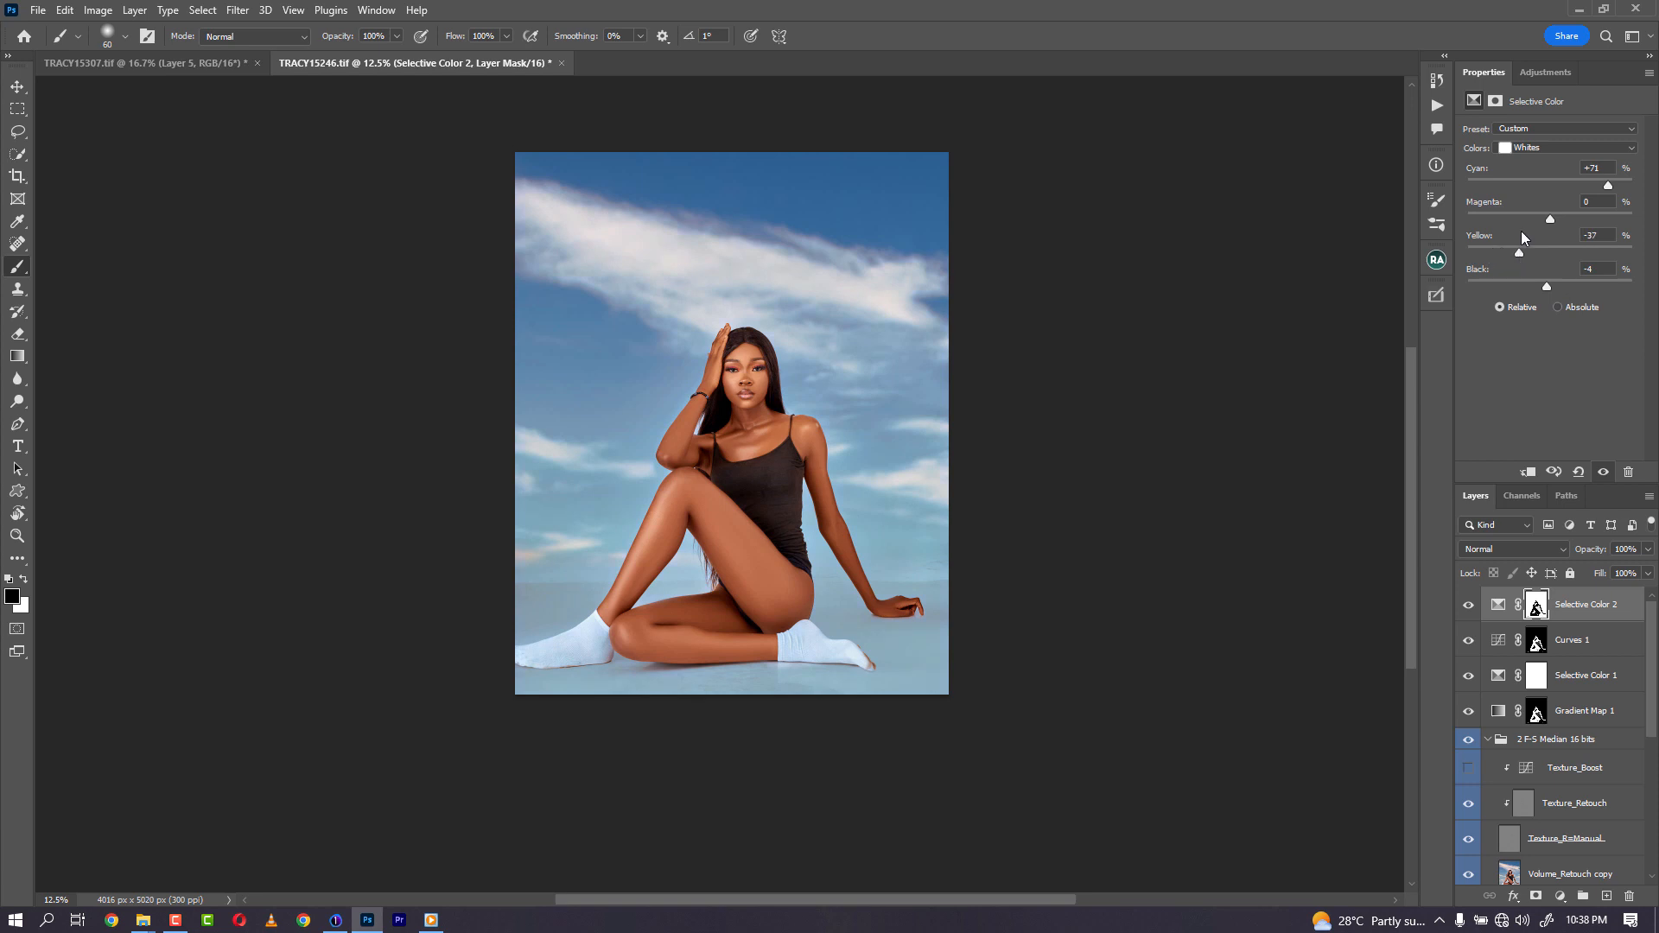
{"action": "left_click", "coordinate": [1539, 129]}
{"action": "left_click", "coordinate": [1534, 150]}
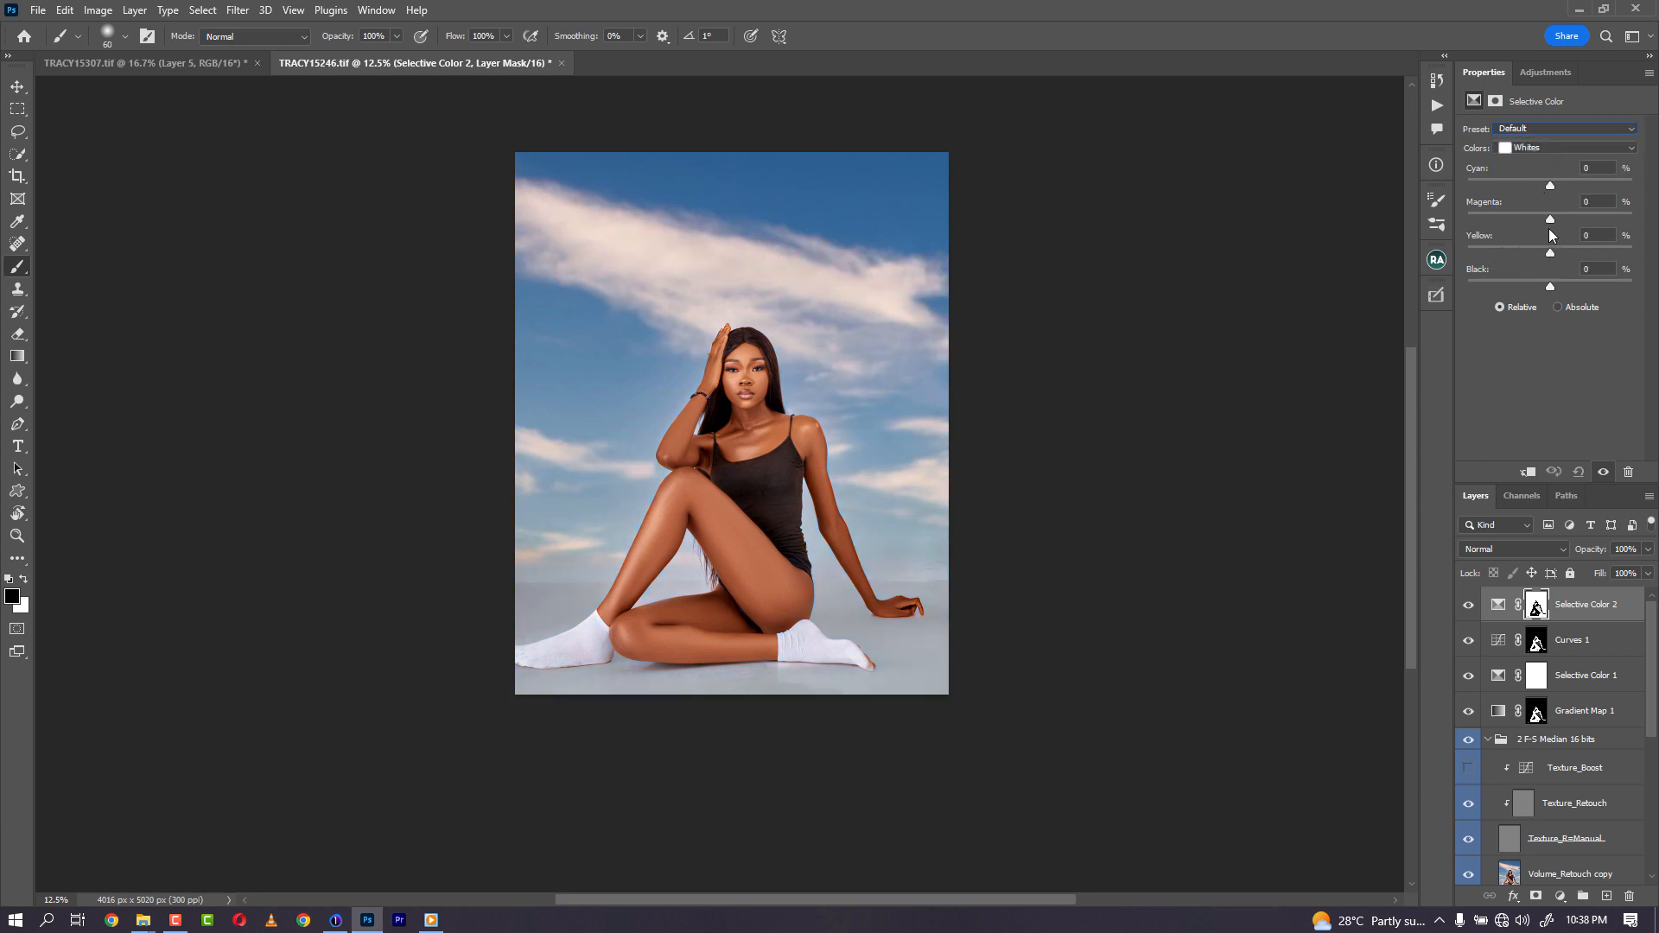
{"action": "left_click_drag", "start_coordinate": [1543, 287], "coordinate": [1478, 287]}
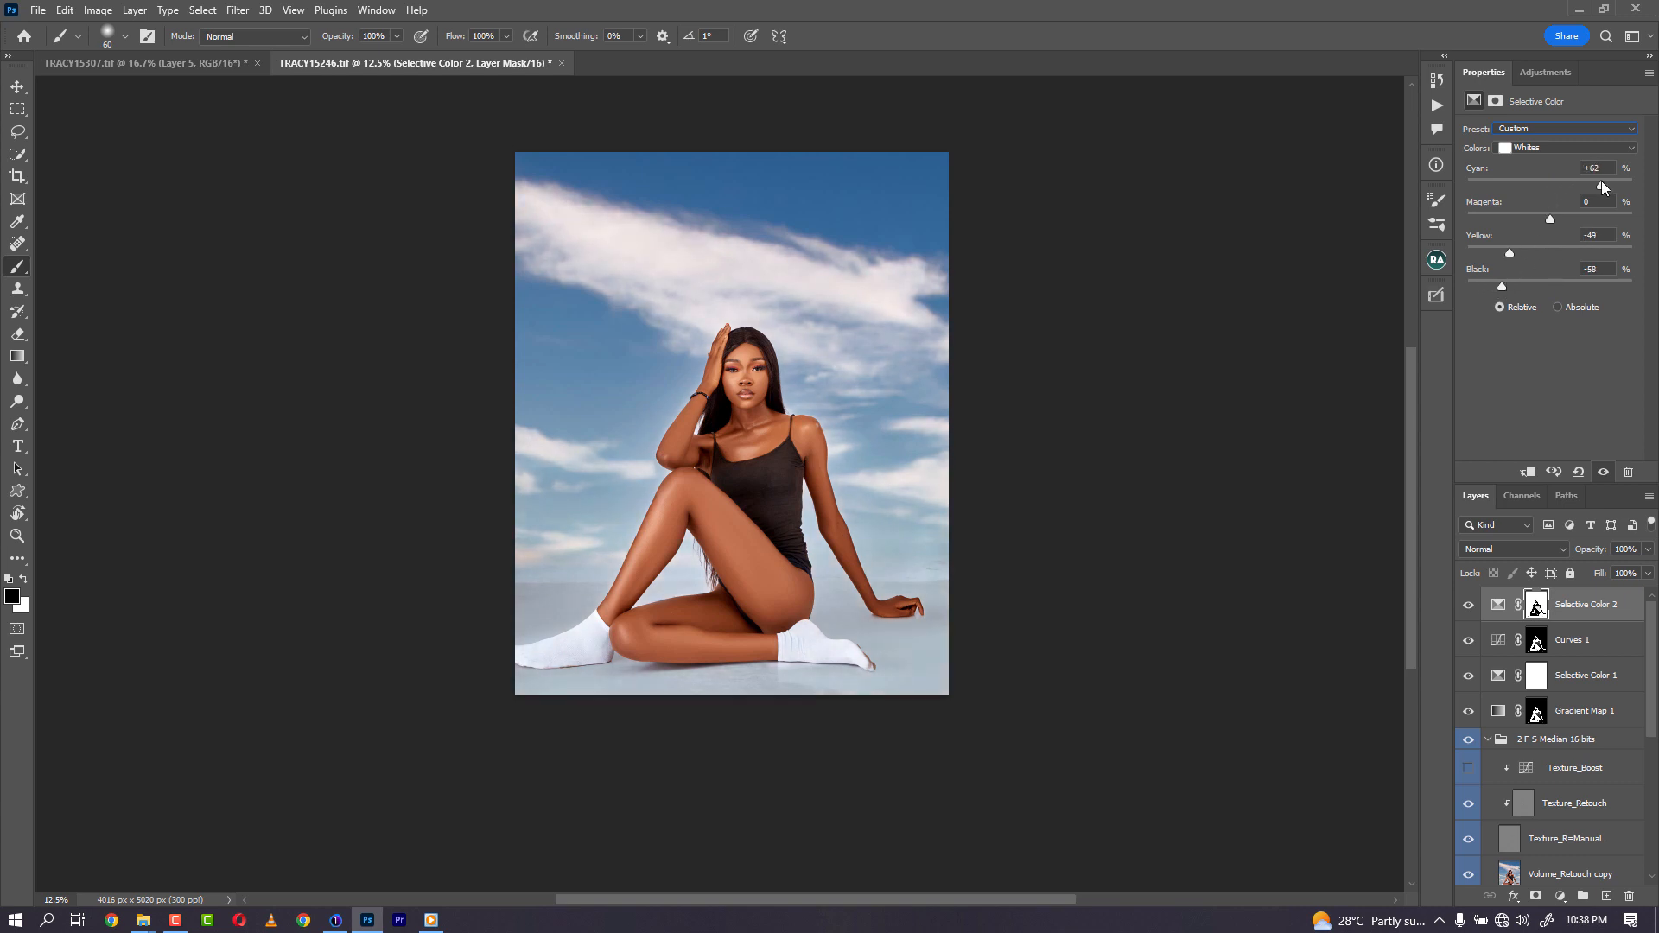
{"action": "left_click_drag", "start_coordinate": [1501, 285], "coordinate": [1538, 288]}
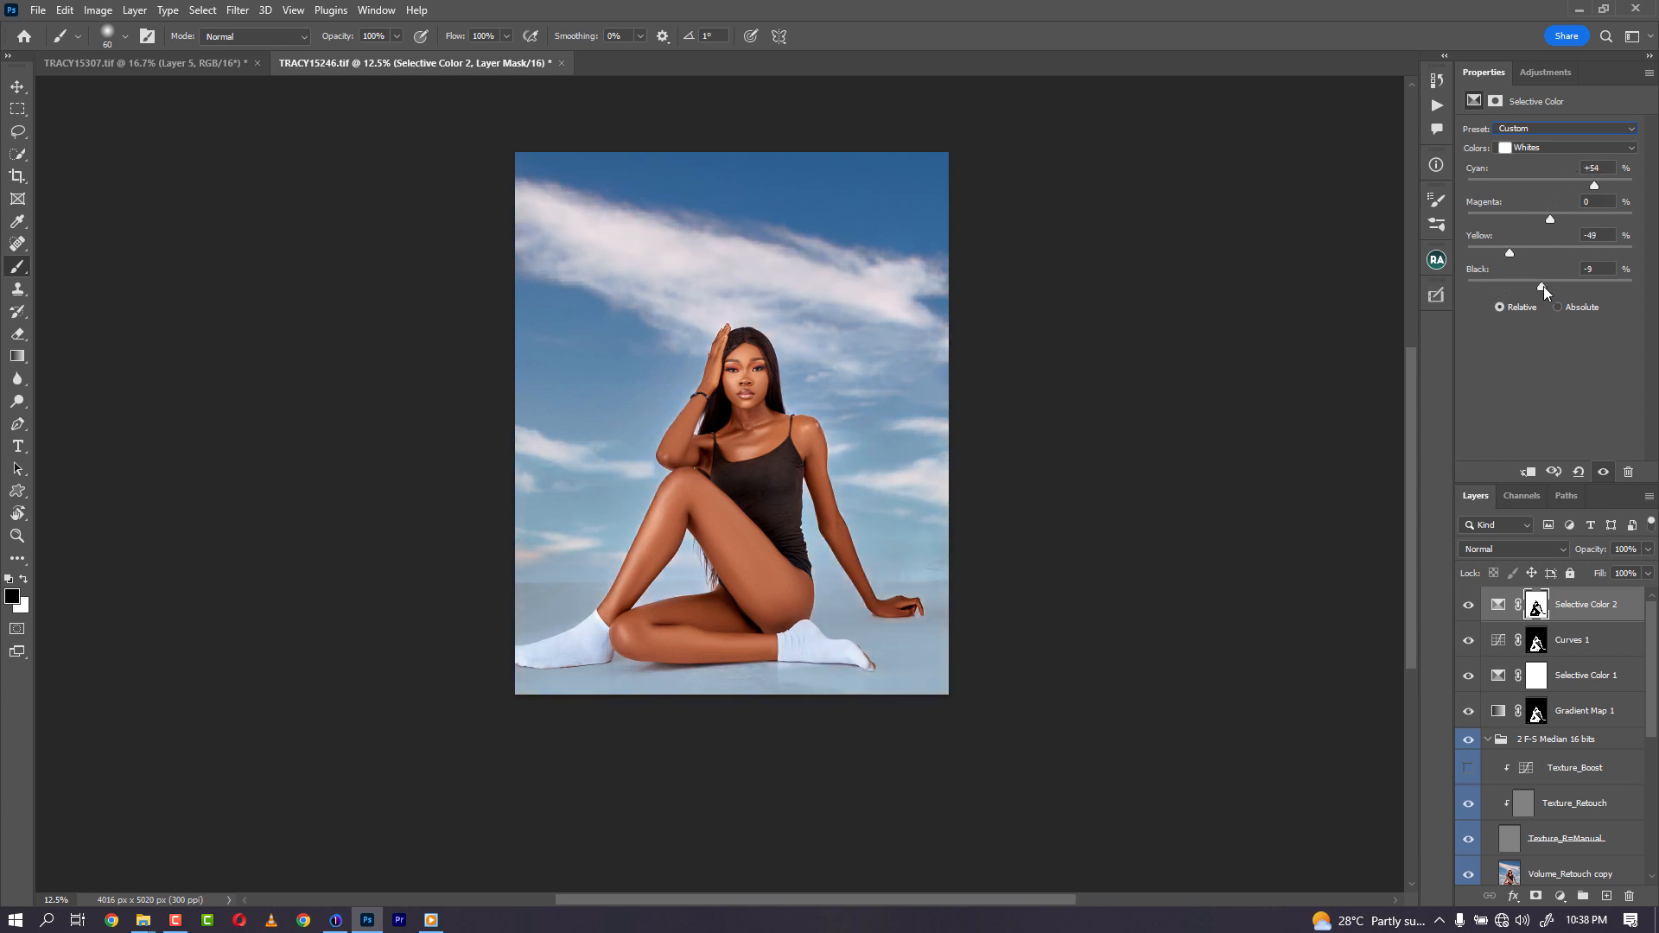
- Shift the Neutrals yellow slider on Selective Color 2 and lower the layer's opacity slightly
{"action": "left_click", "coordinate": [1547, 150]}
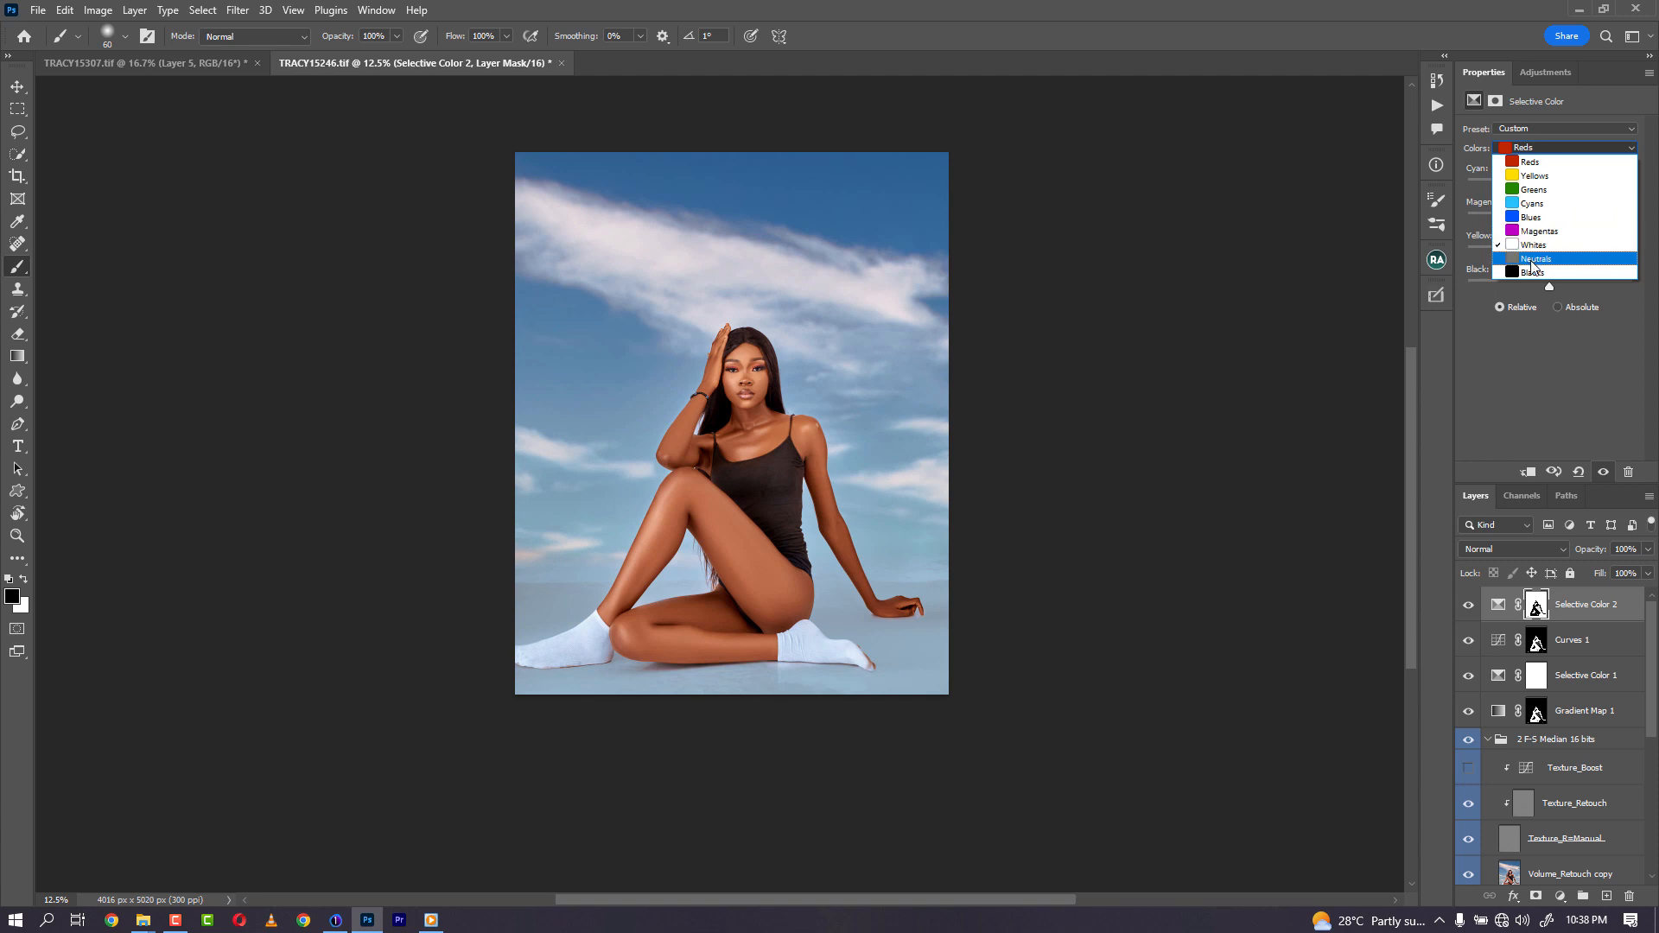
{"action": "left_click", "coordinate": [1532, 261]}
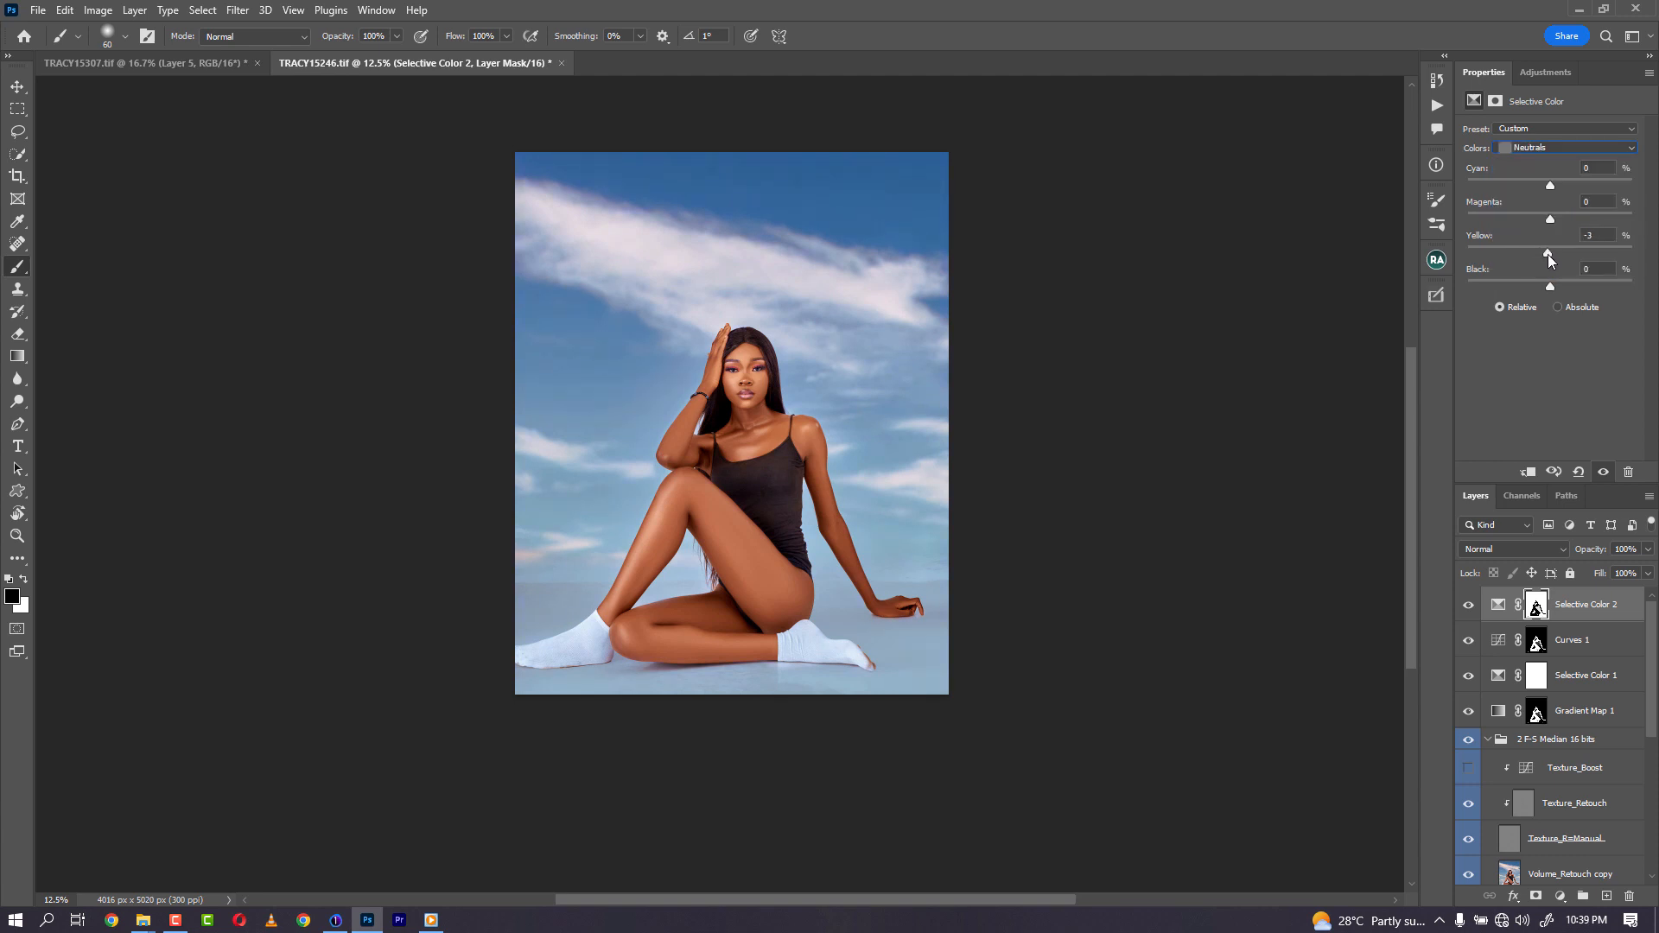
{"action": "left_click_drag", "start_coordinate": [1548, 256], "coordinate": [1557, 225]}
{"action": "mouse_move", "coordinate": [1598, 556]}
{"action": "left_mouse_down"}
{"action": "mouse_move", "coordinate": [1548, 558]}
{"action": "mouse_move", "coordinate": [1565, 556]}
{"action": "left_mouse_up"}
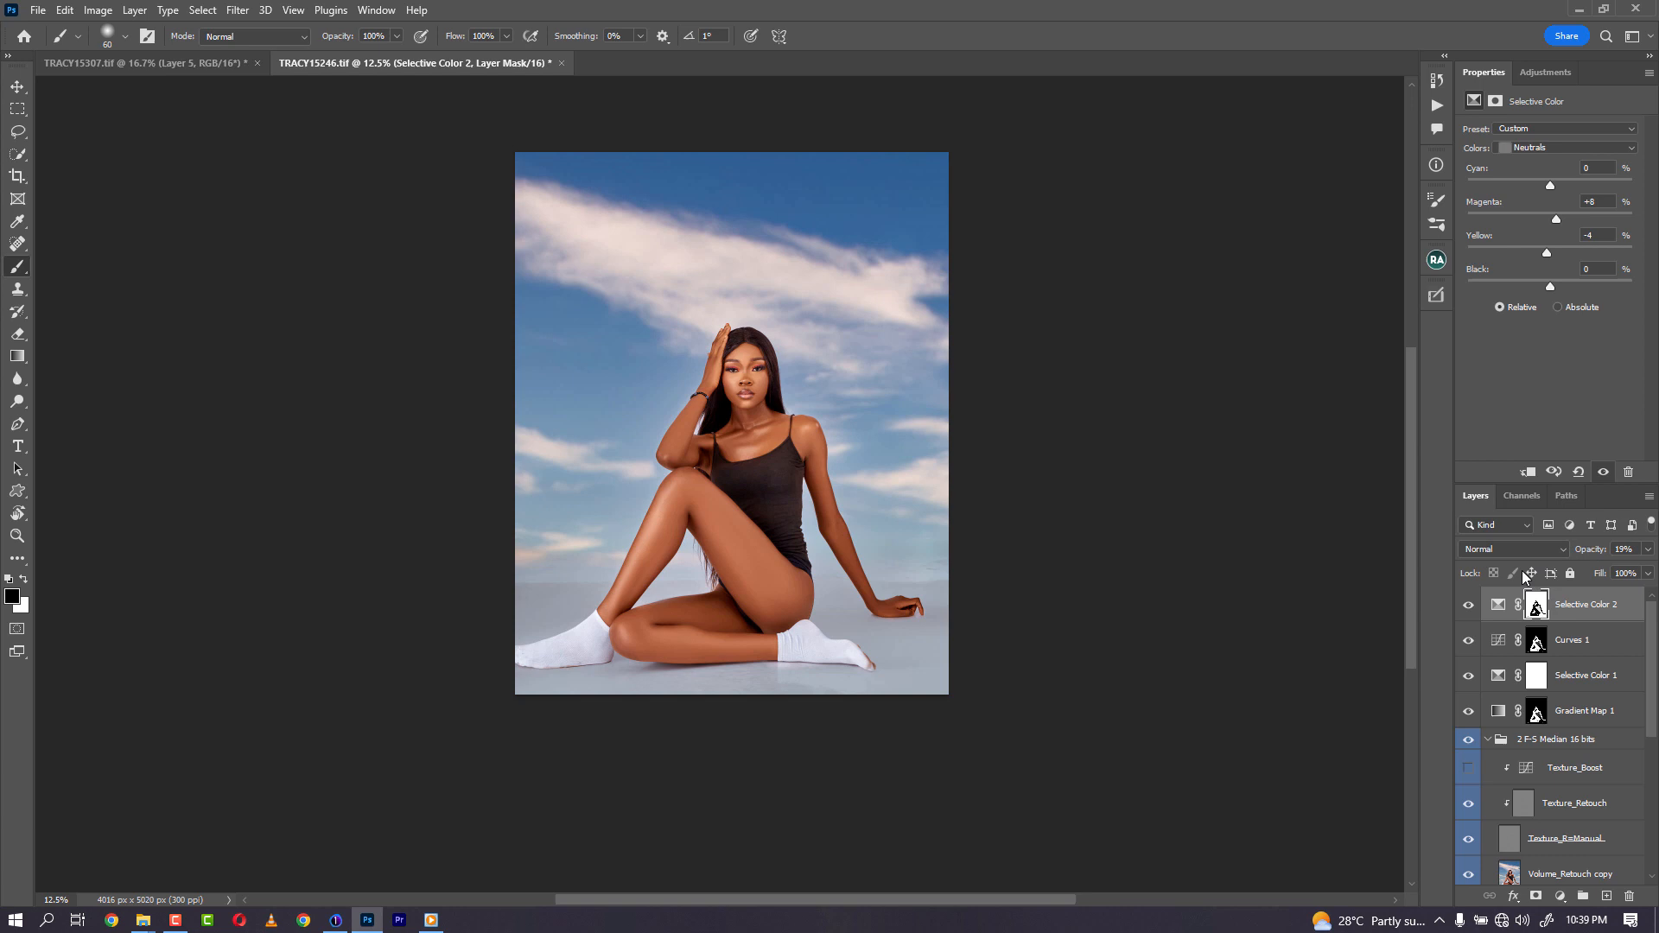
- Toggle the Selective Color 2 layer's visibility to compare before and after
{"action": "left_click", "coordinate": [1469, 607]}
{"action": "left_click", "coordinate": [1469, 608]}
{"action": "key", "text": "F5"}
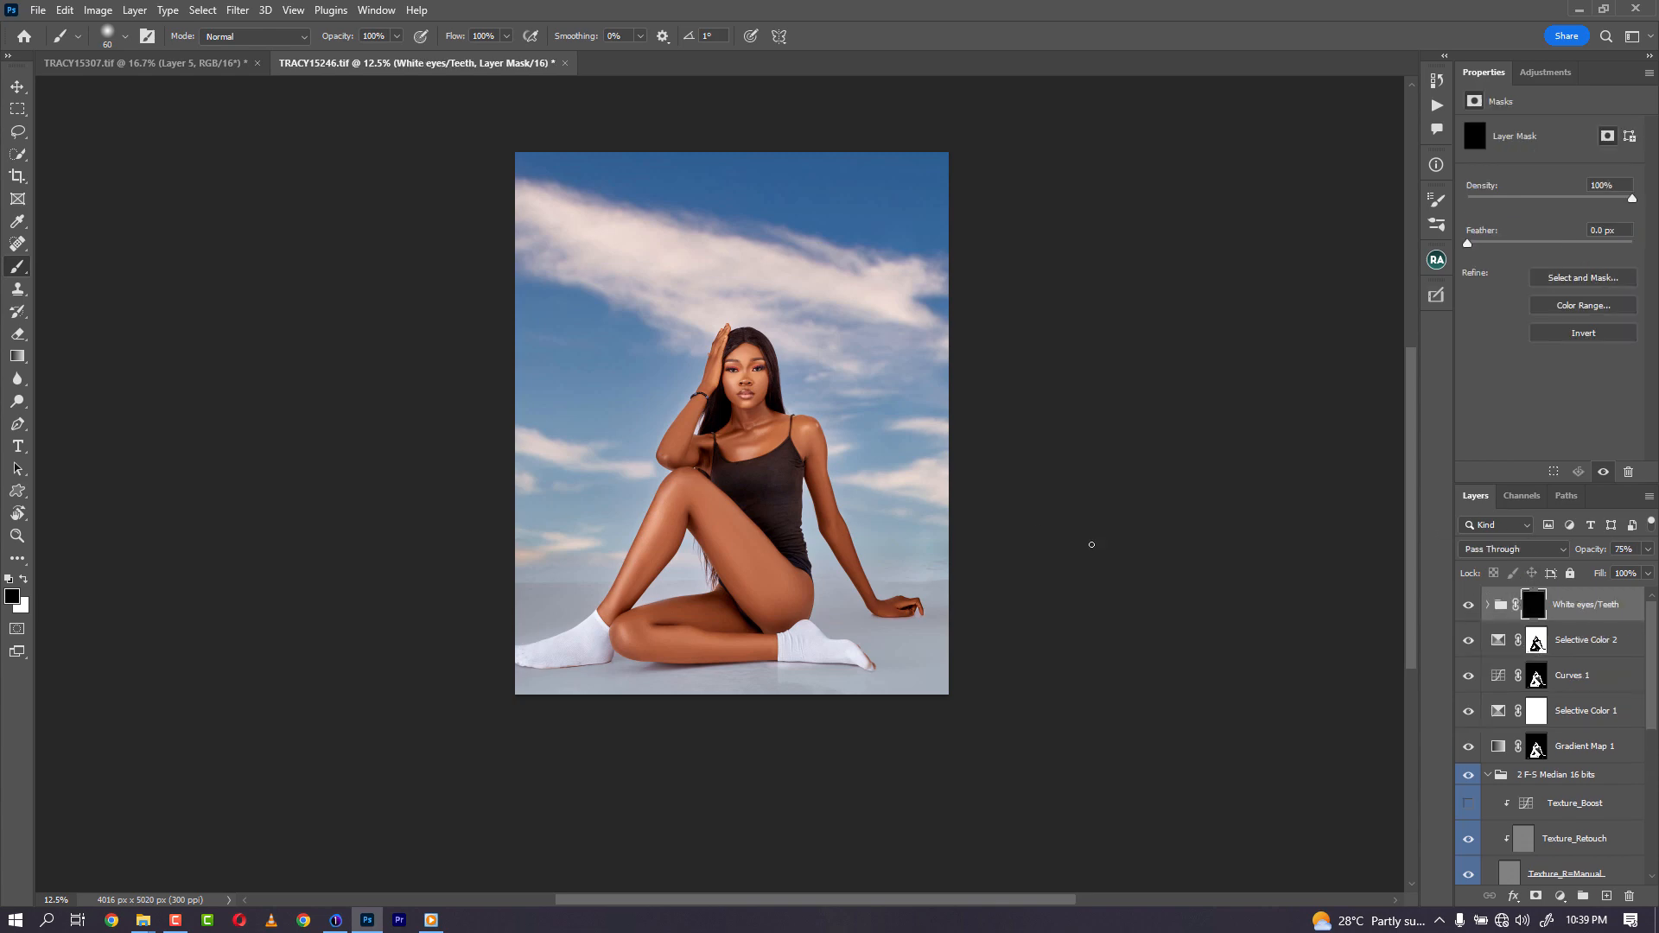
- Zoom in to inspect the face, neck and skin closely
{"action": "key", "text": "ctrl+plus"}
{"action": "key", "text": "ctrl+plus"}
{"action": "key", "text": "ctrl+plus"}
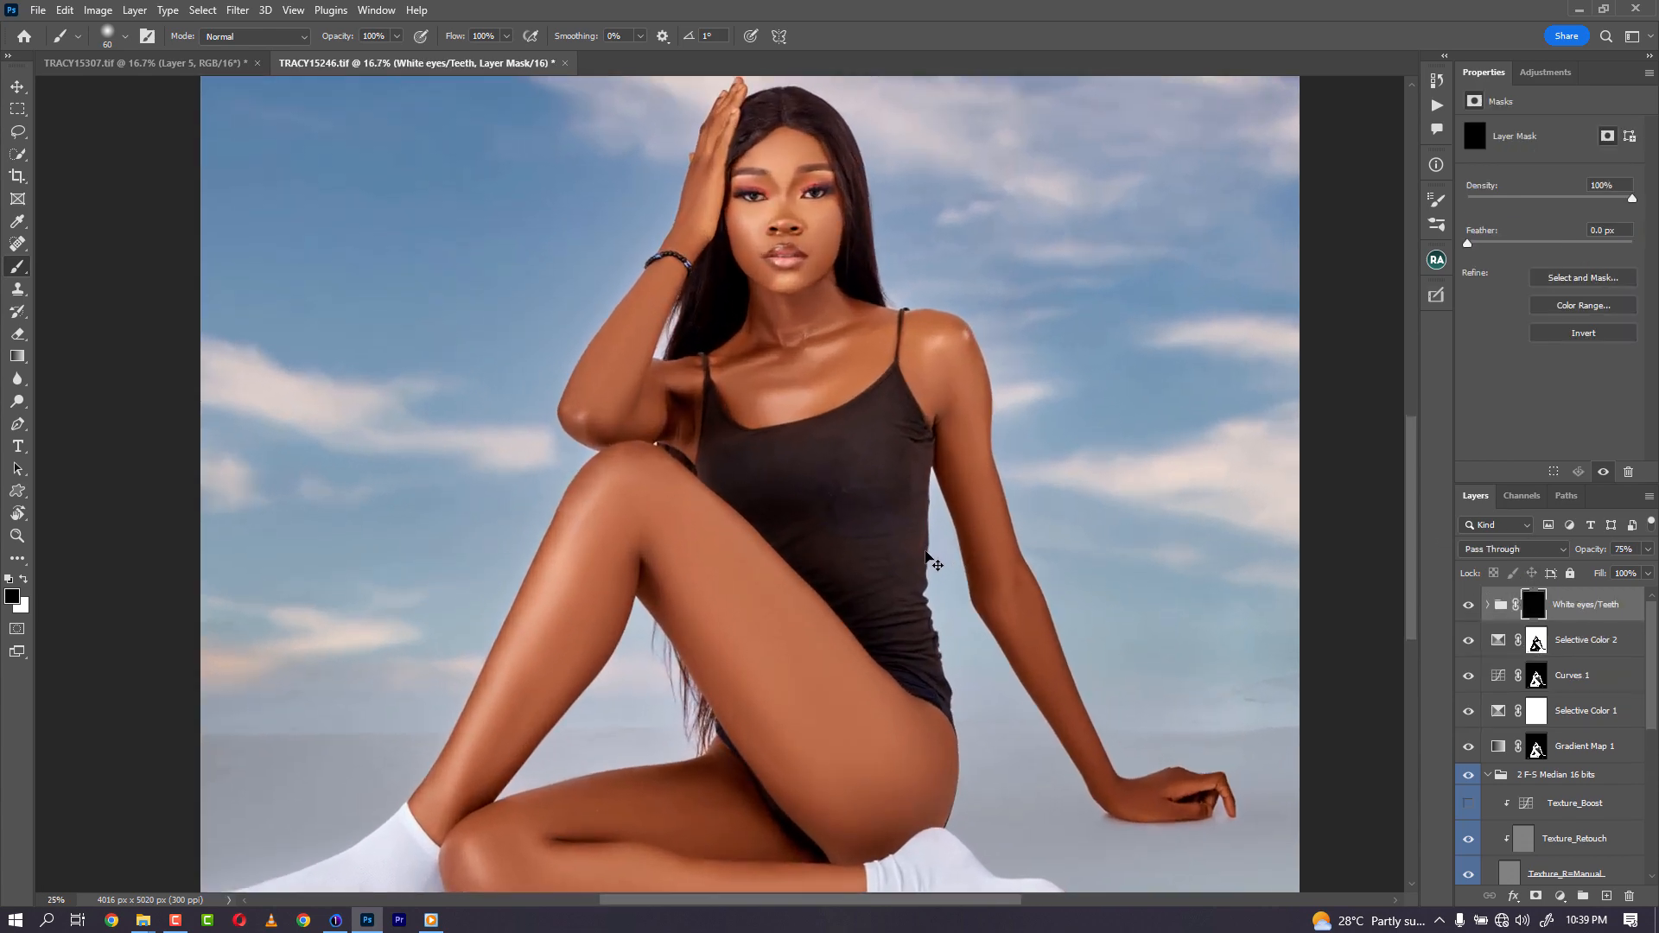
{"action": "key", "text": "ctrl+plus"}
{"action": "key", "text": "ctrl+plus"}
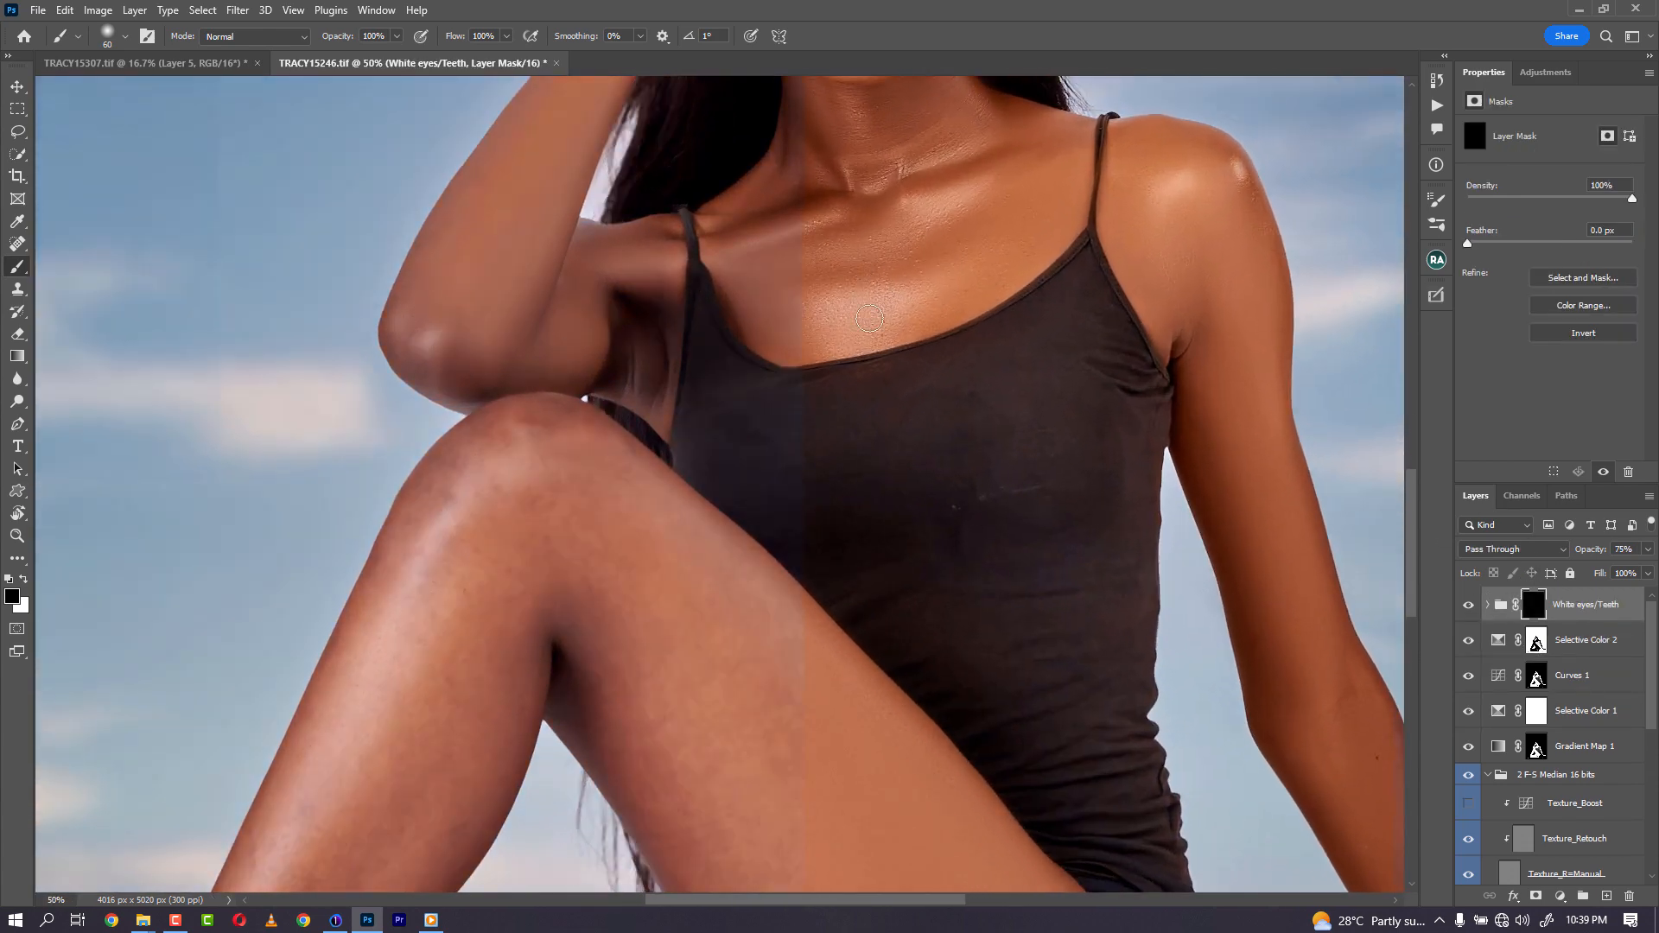
{"action": "scroll", "coordinate": [869, 258], "scroll_direction": "up", "scroll_amount": 5}
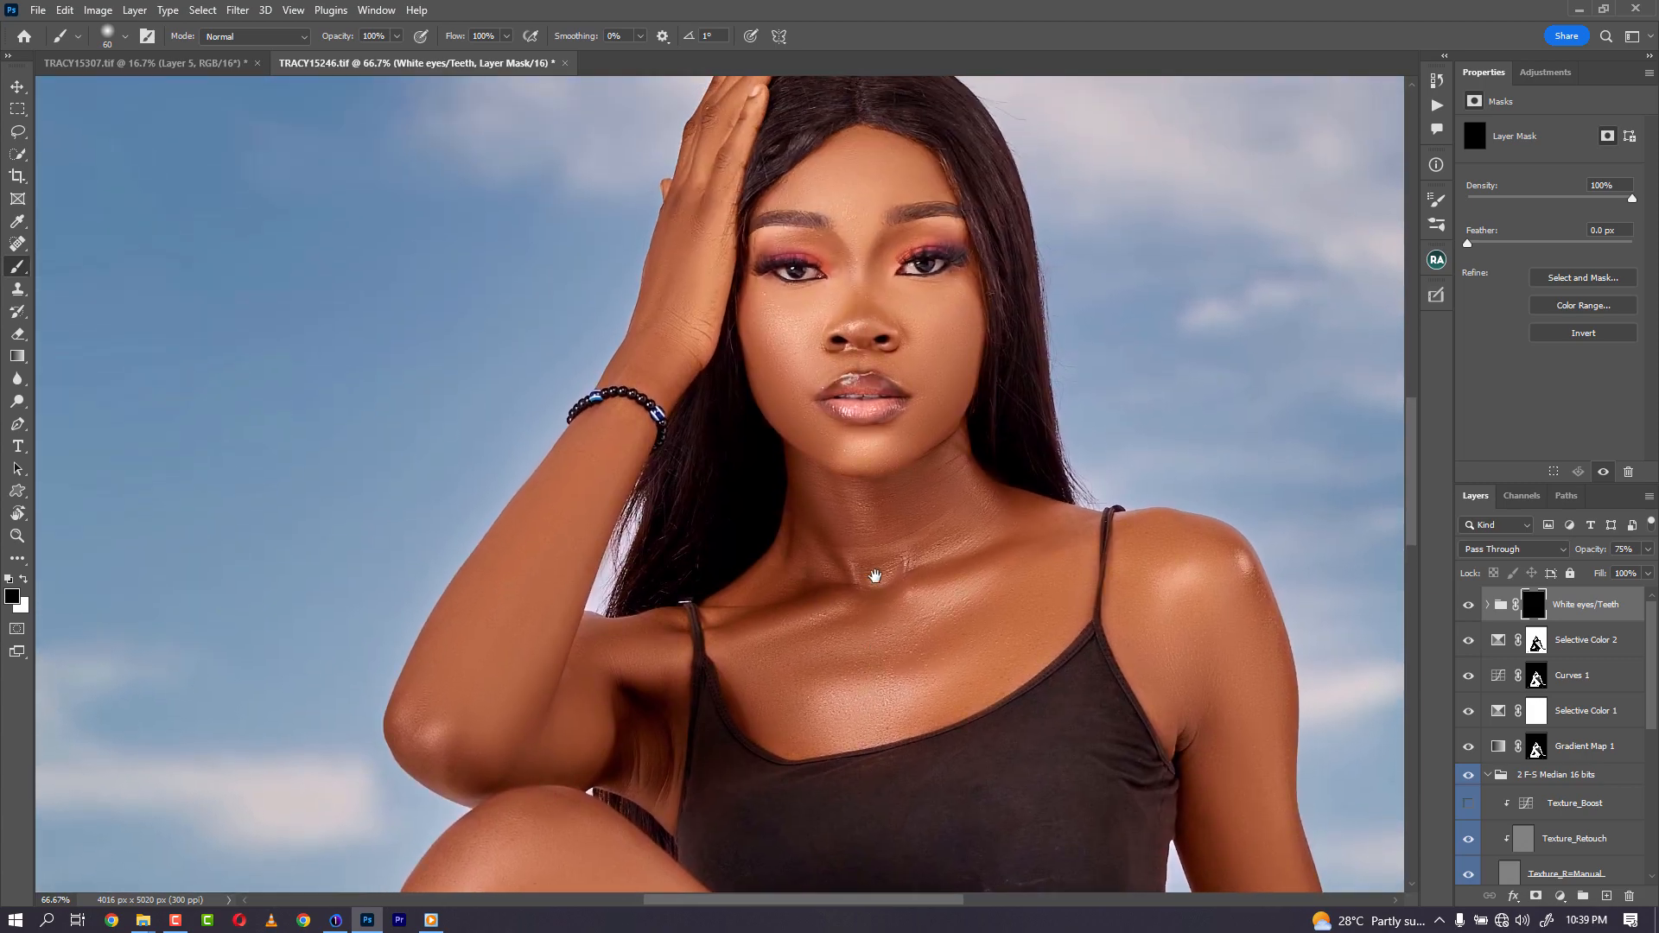
{"action": "key", "text": "bracketleft"}
{"action": "key", "text": "bracketleft"}
{"action": "key", "text": "bracketleft"}
{"action": "key", "text": "bracketleft"}
{"action": "key", "text": "bracketleft"}
{"action": "key", "text": "x"}
{"action": "key", "text": "bracketright"}
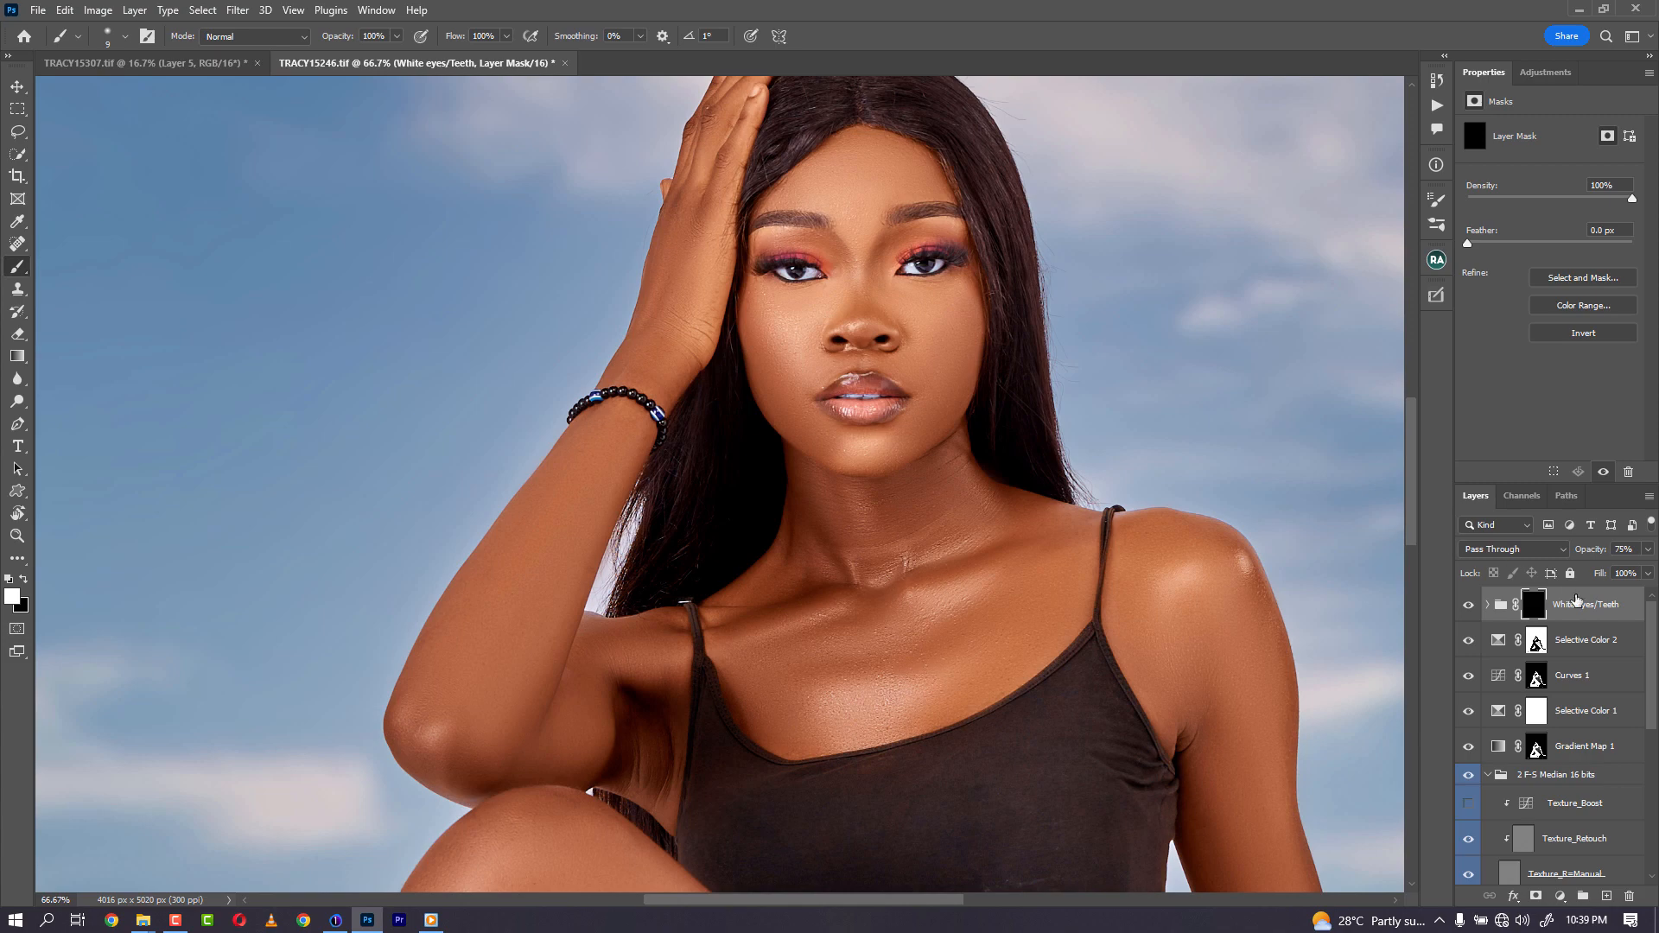
- Set the White eyes/Teeth group's opacity to 70%
{"action": "key", "text": "ctrl+minus"}
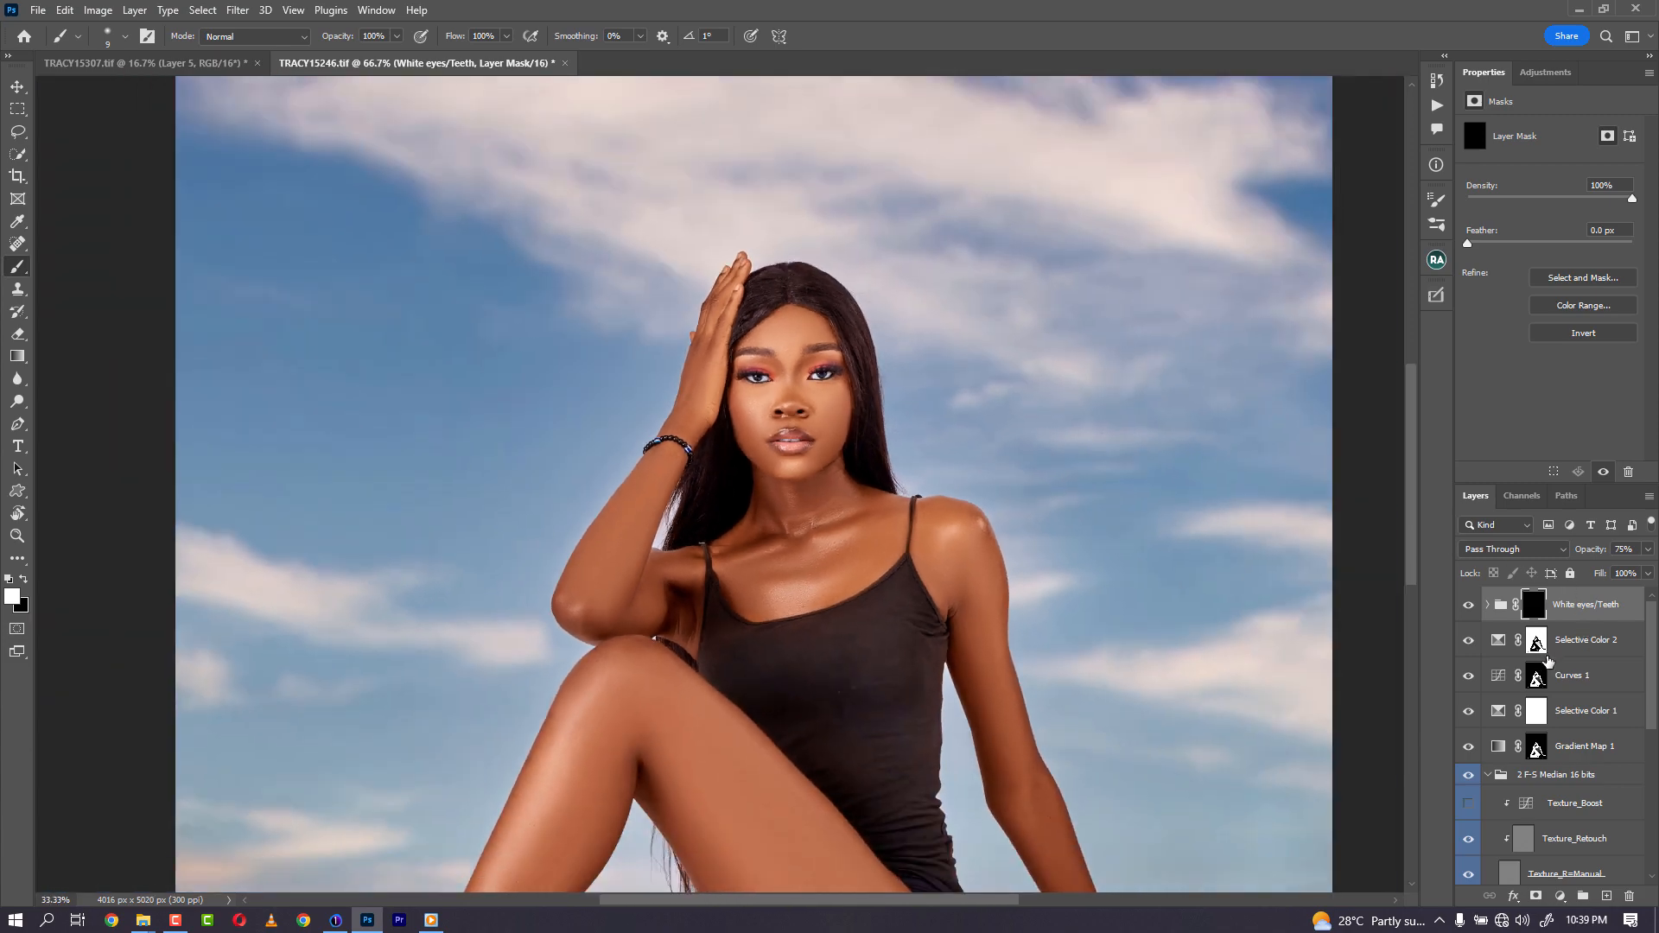
{"action": "key", "text": "ctrl+minus"}
{"action": "key", "text": "ctrl+minus"}
{"action": "key", "text": "ctrl+minus"}
{"action": "key", "text": "ctrl+minus"}
{"action": "key", "text": "ctrl+plus"}
{"action": "key", "text": "ctrl+plus"}
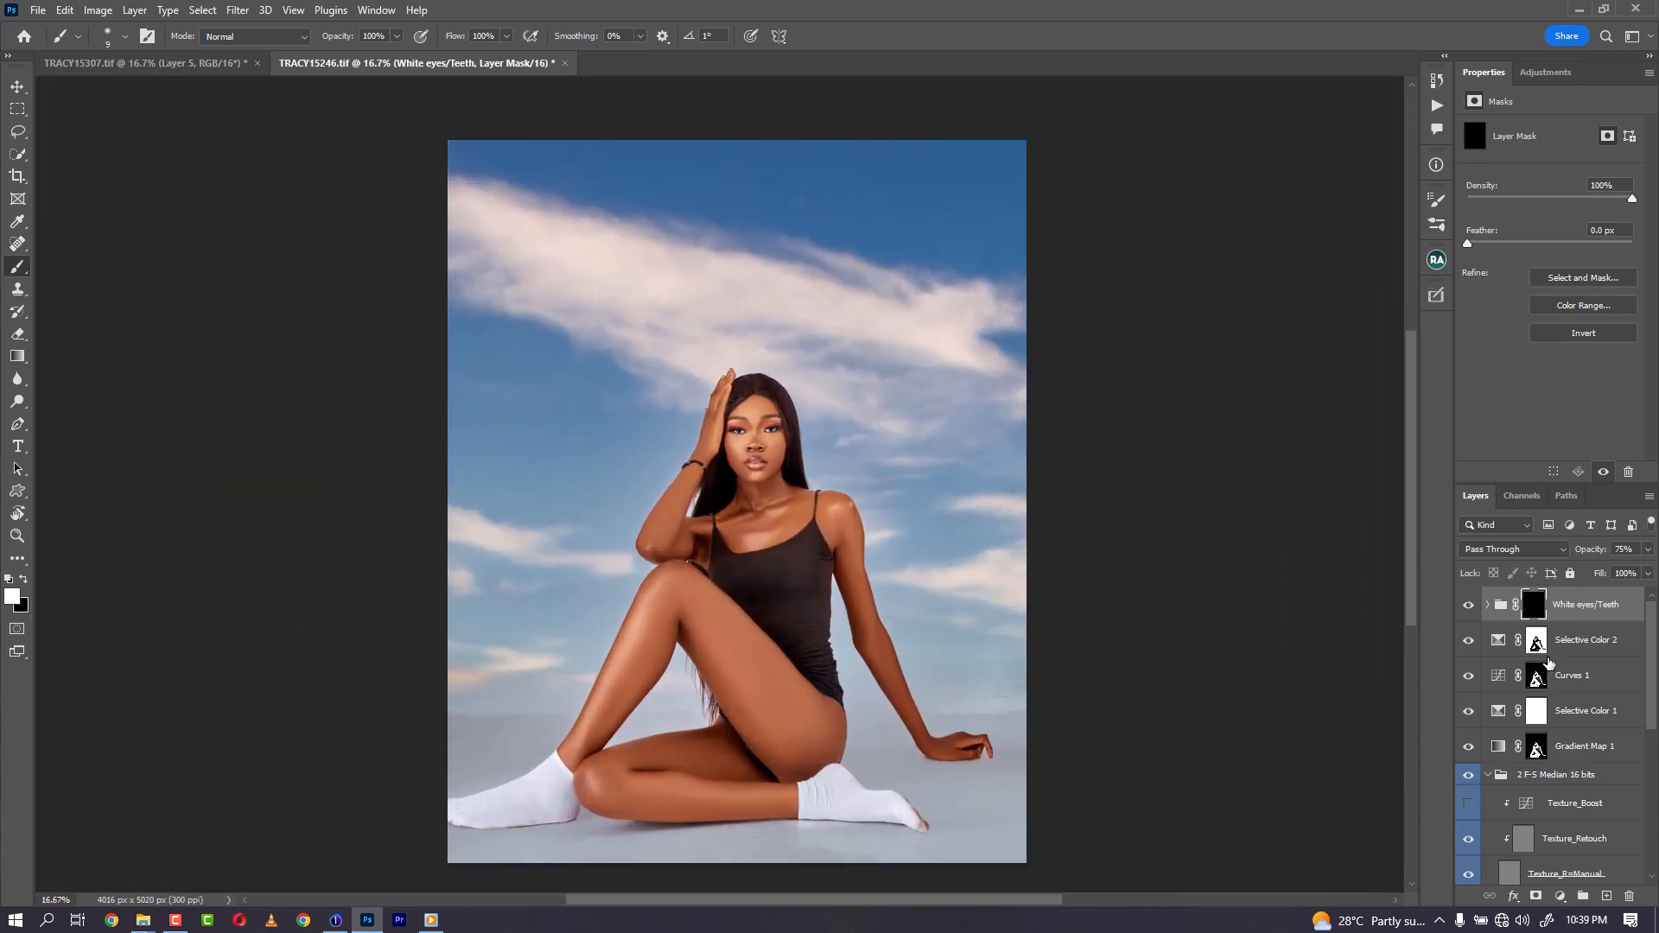
{"action": "key", "text": "ctrl+minus"}
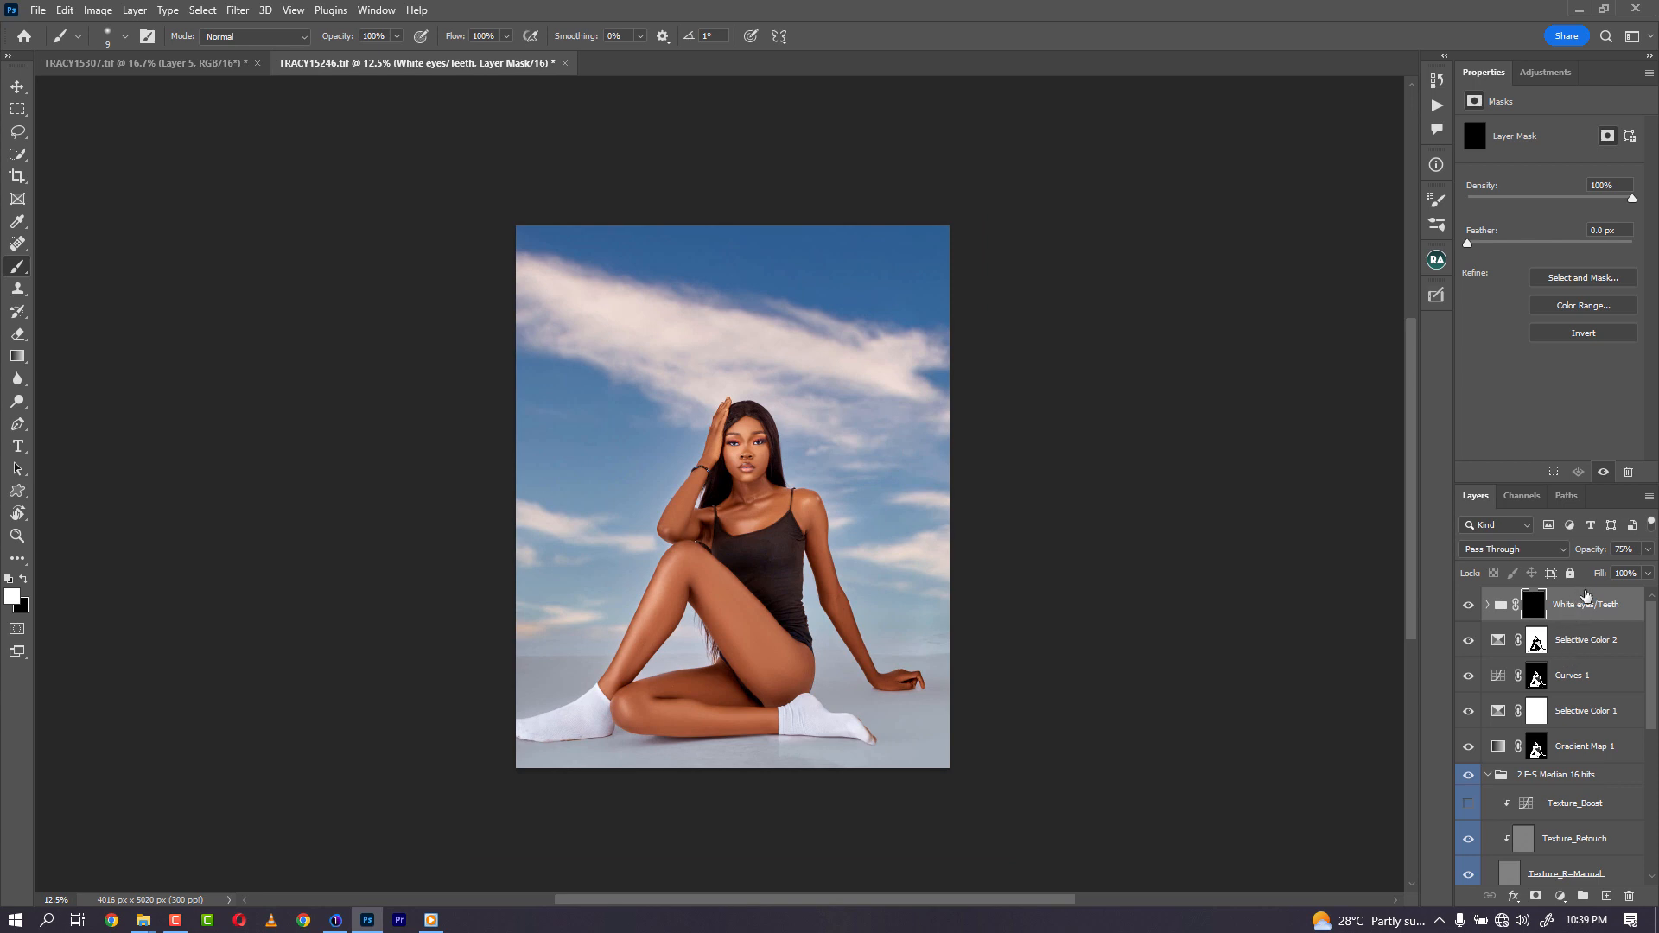
{"action": "left_click", "coordinate": [1623, 549]}
{"action": "type", "text": "70"}
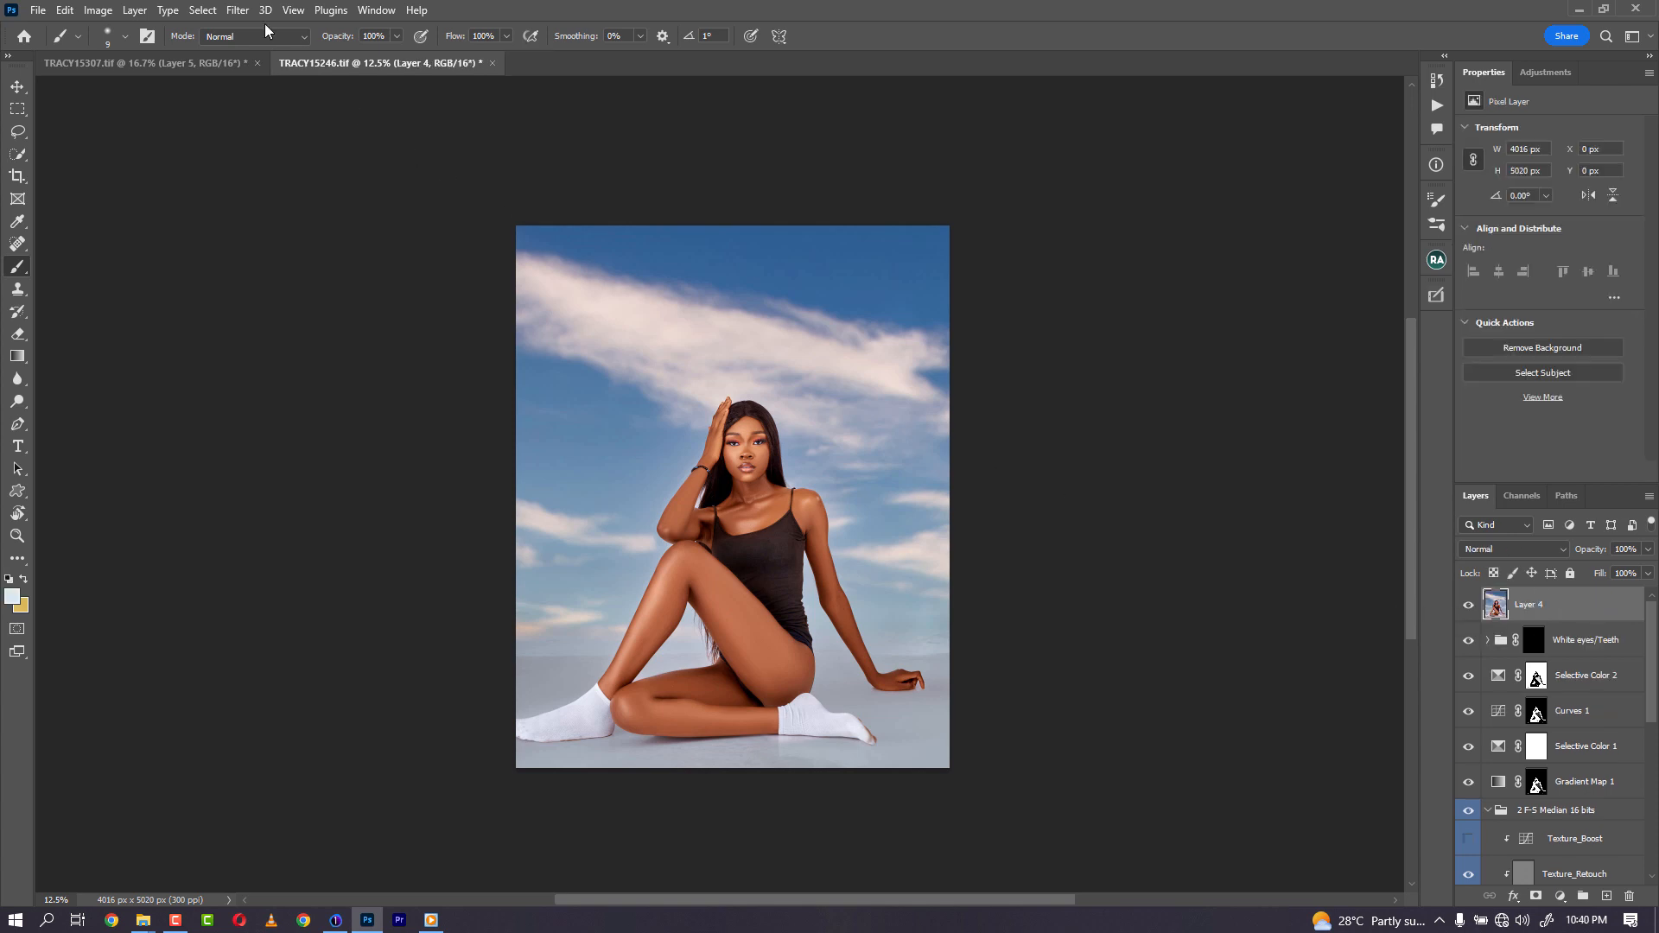
- Open Liquify and use the face-aware tool to reshape the face with jawline -100 and face width -15
{"action": "left_click", "coordinate": [238, 10]}
{"action": "left_click", "coordinate": [259, 170]}
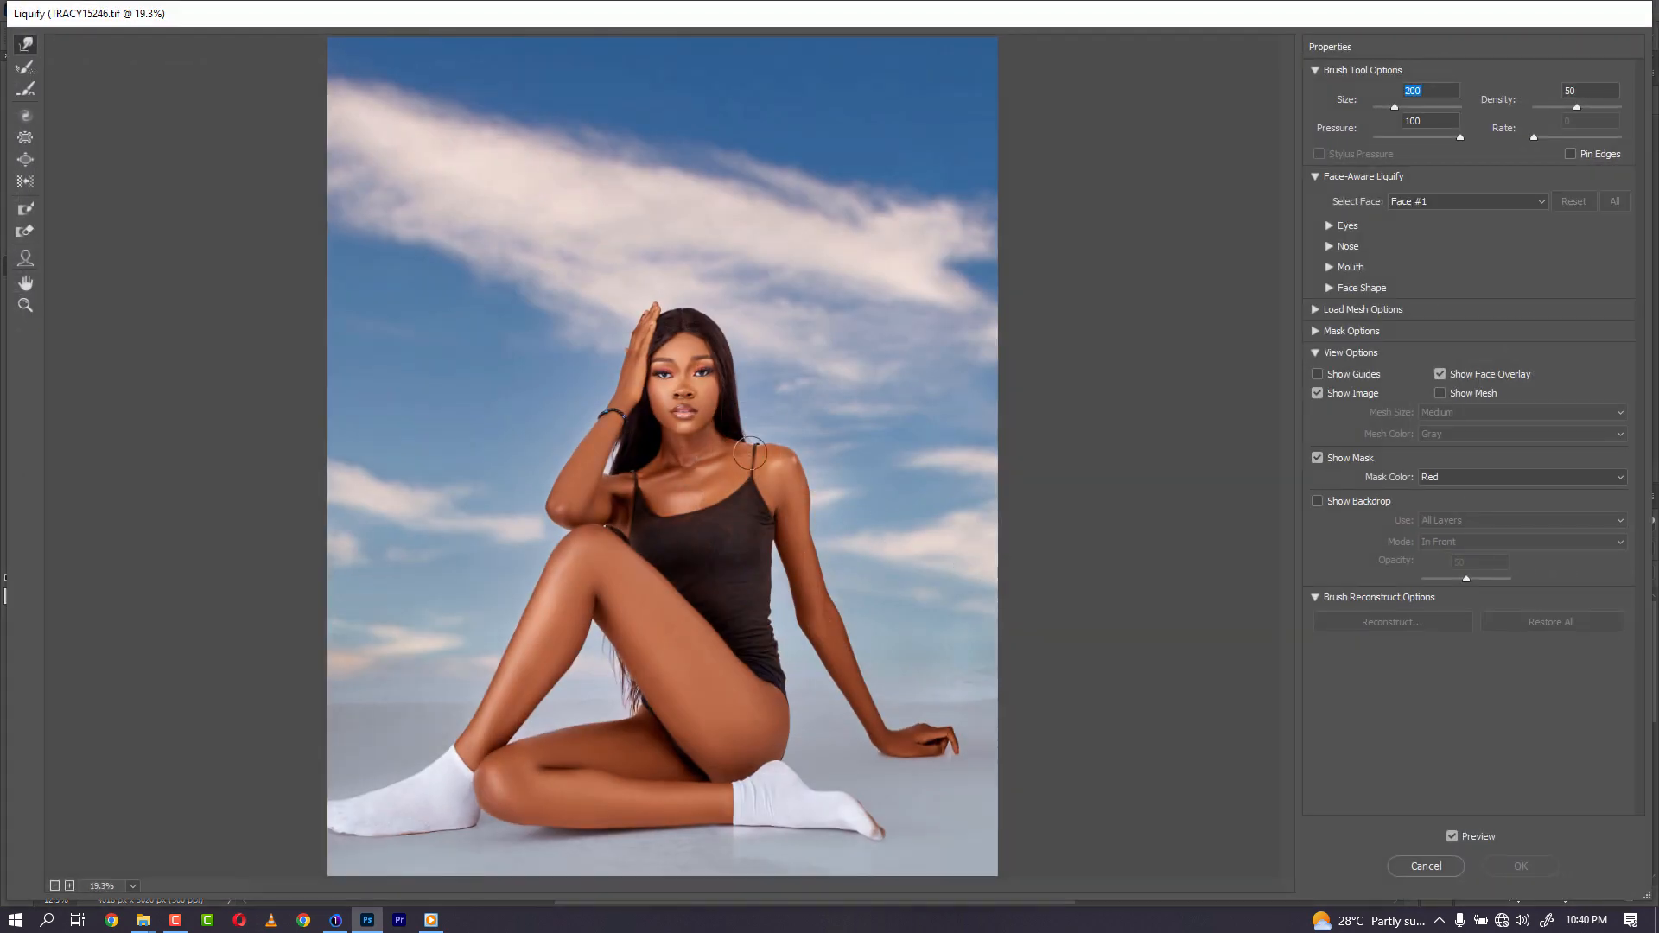
{"action": "left_click", "coordinate": [25, 257]}
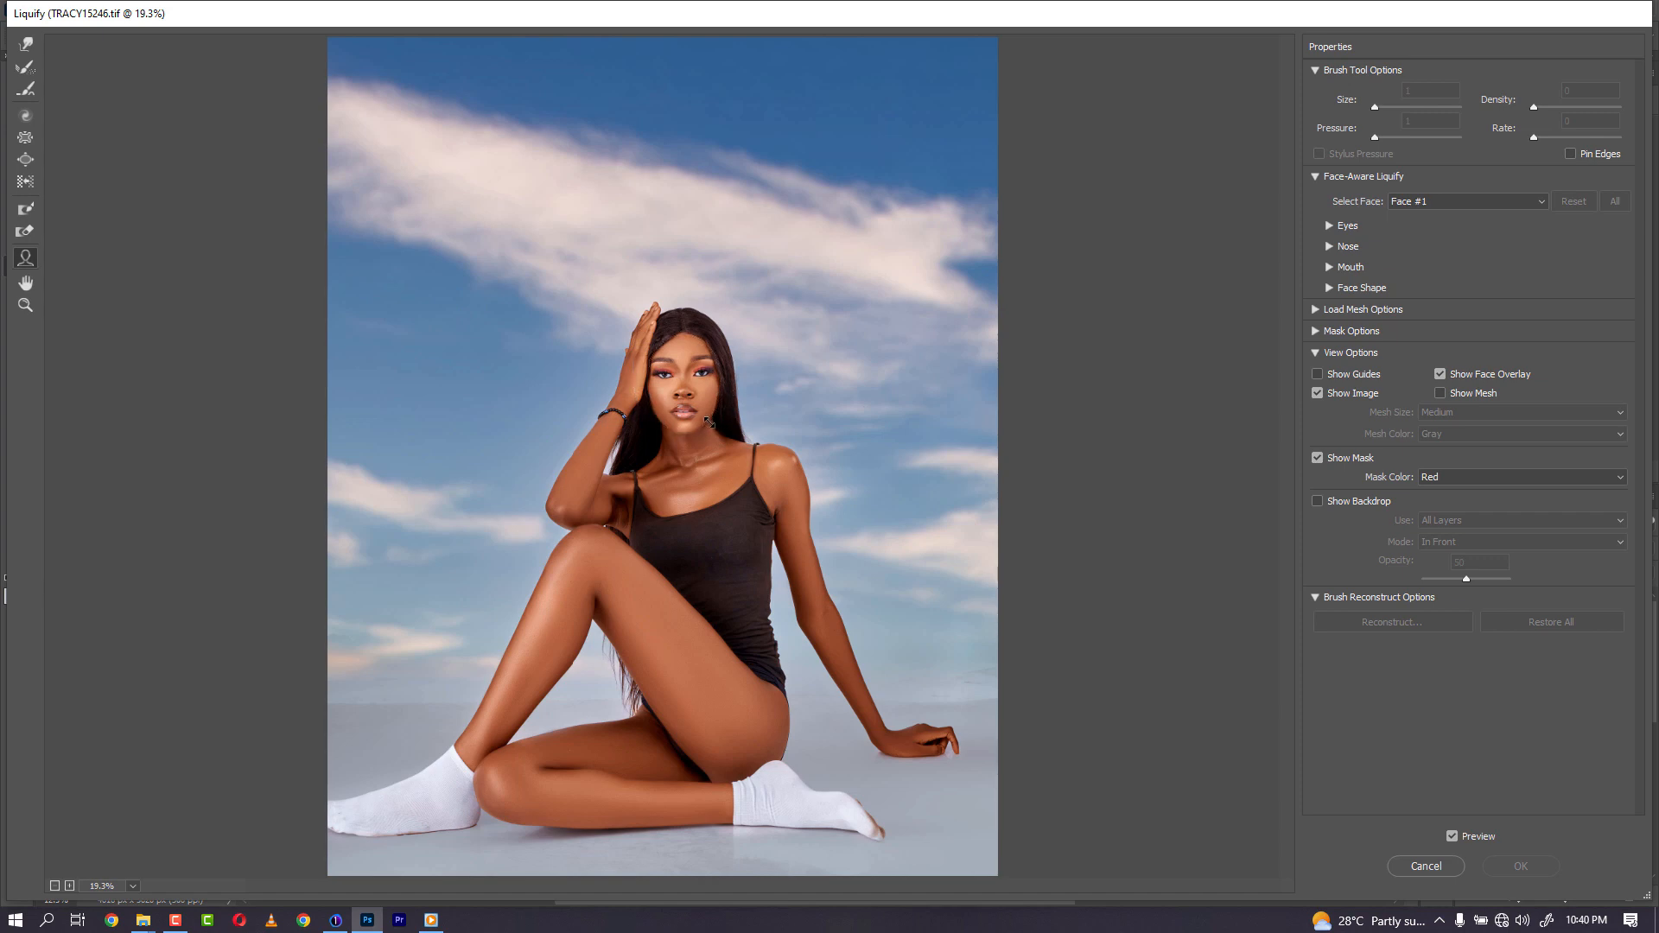
{"action": "left_click_drag", "start_coordinate": [709, 421], "coordinate": [711, 411]}
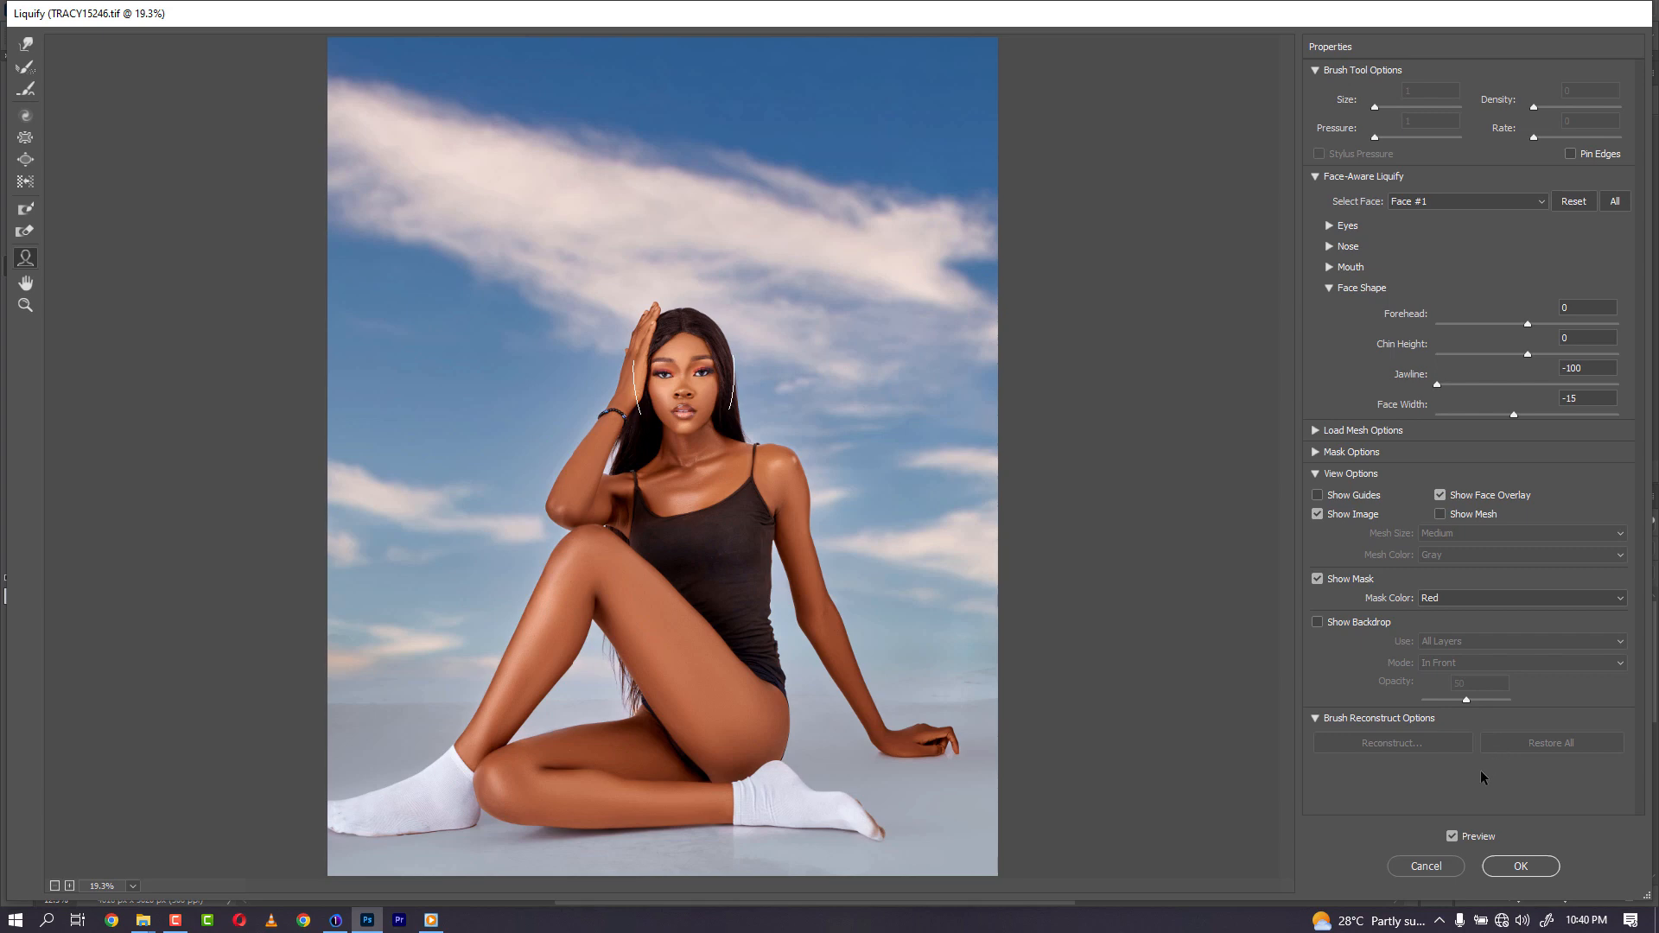
{"action": "left_click", "coordinate": [1521, 866]}
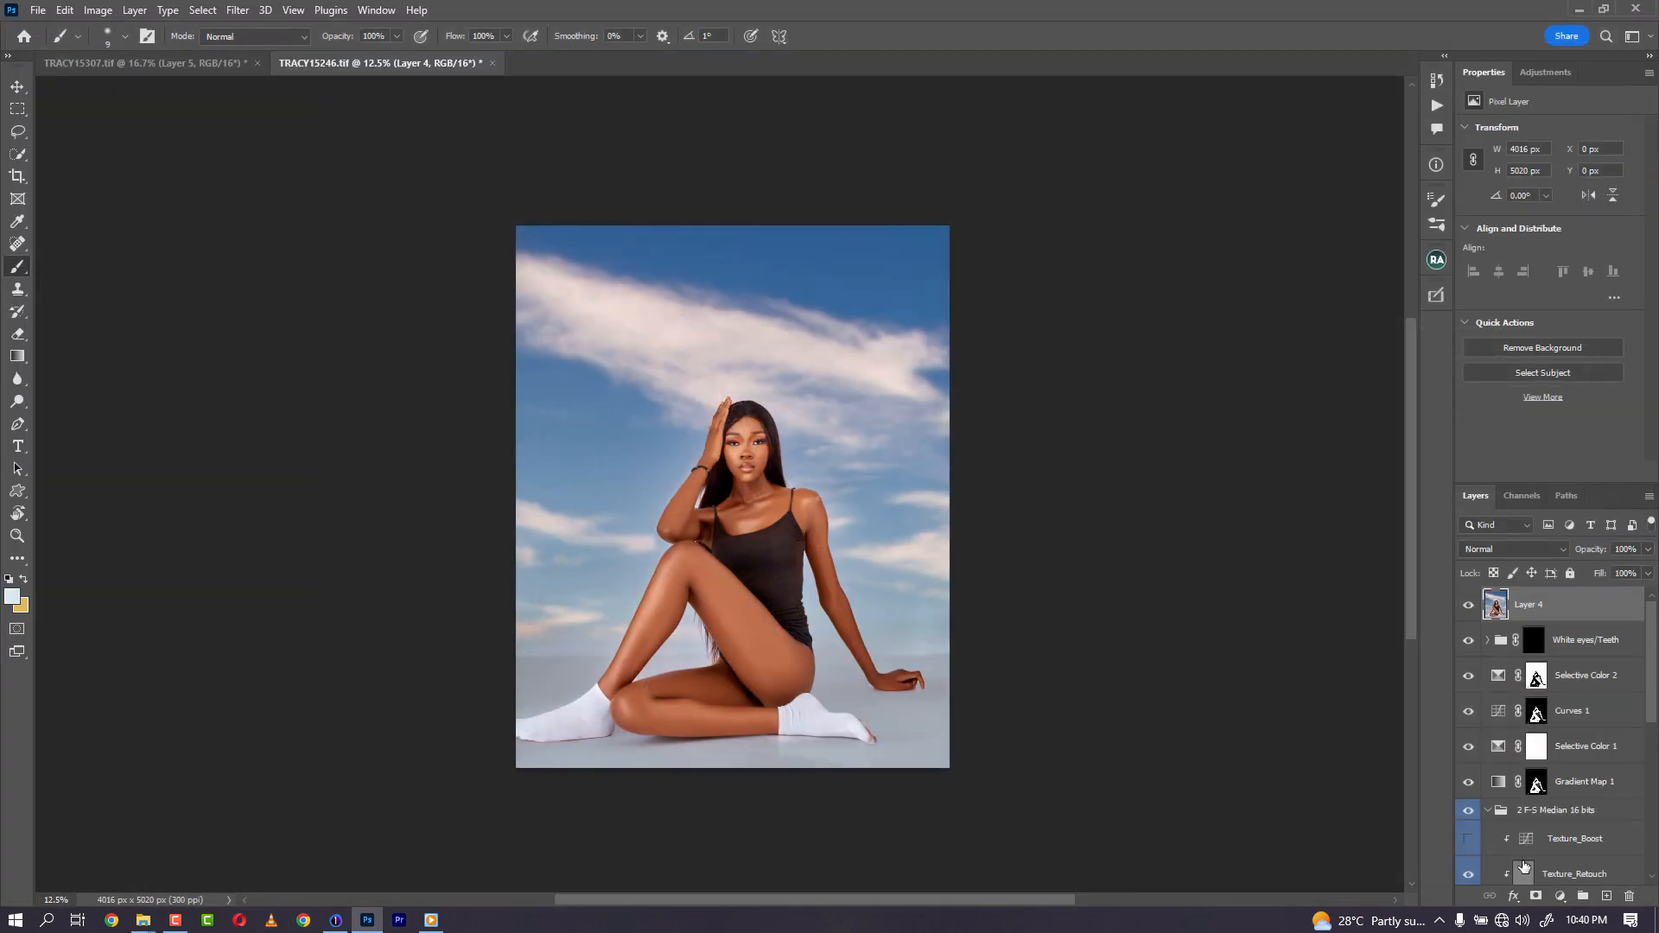
- Toggle the liquified Layer 4's visibility to compare before and after
{"action": "left_click", "coordinate": [1468, 608]}
{"action": "left_click", "coordinate": [1469, 608]}
{"action": "left_click", "coordinate": [1470, 609]}
{"action": "left_click", "coordinate": [1471, 609]}
- Copy the Geetee SHot it (white) watermark layer from TRACY15307 into TRACY15246
{"action": "left_click", "coordinate": [148, 63]}
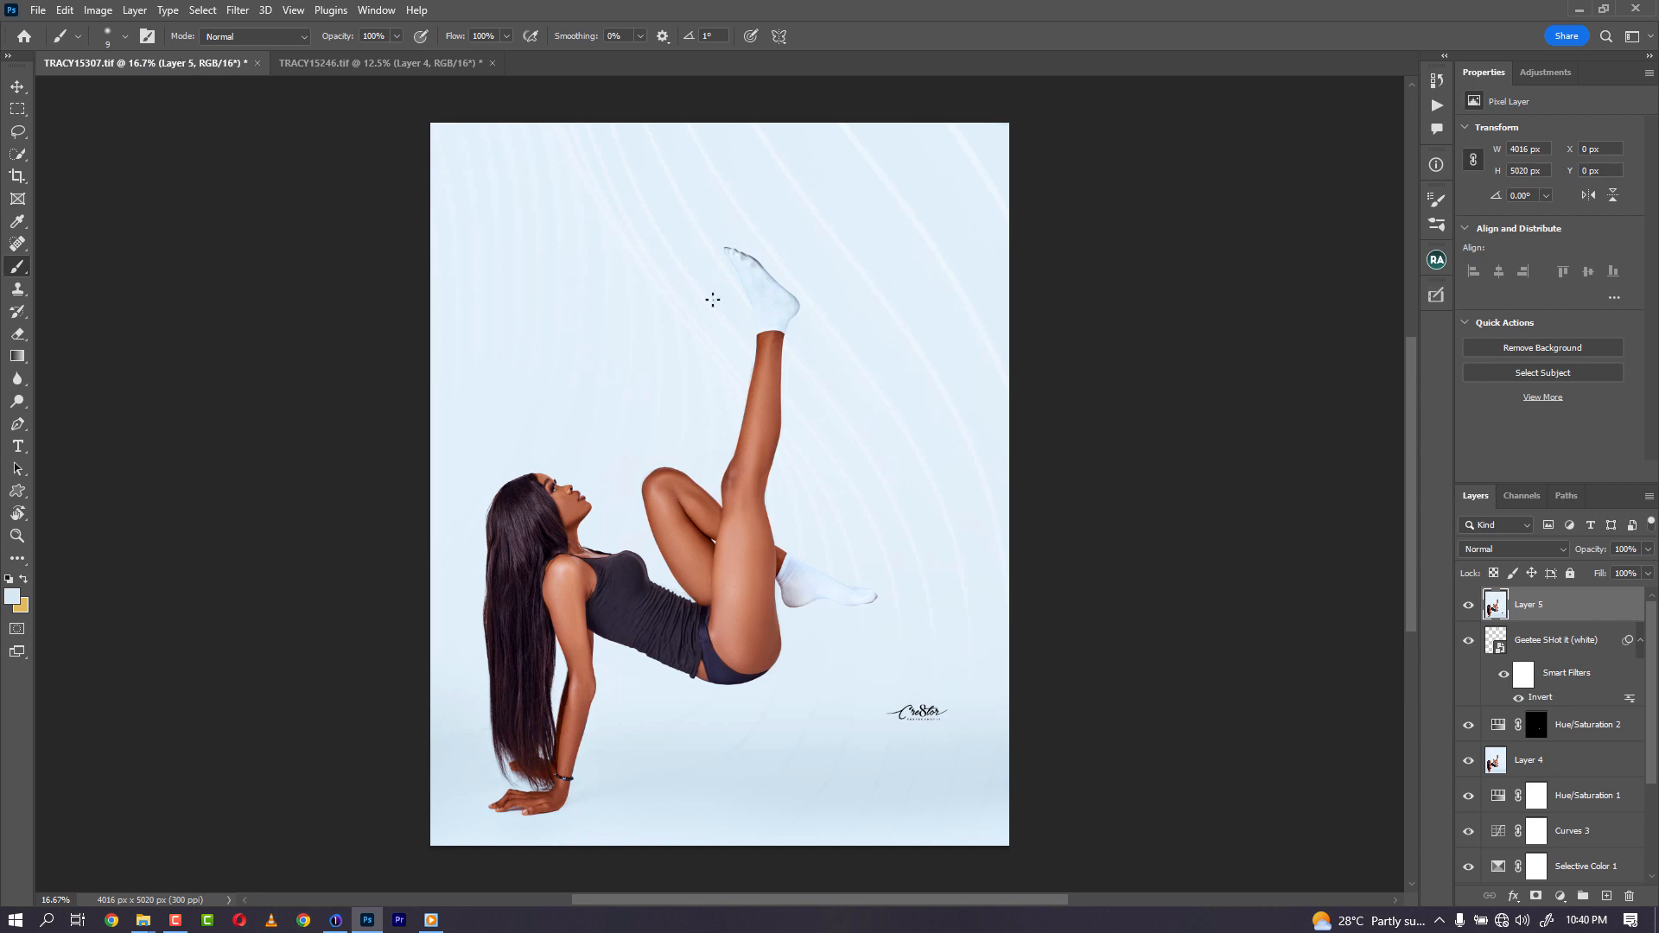
{"action": "left_click_drag", "start_coordinate": [1567, 641], "coordinate": [904, 604]}
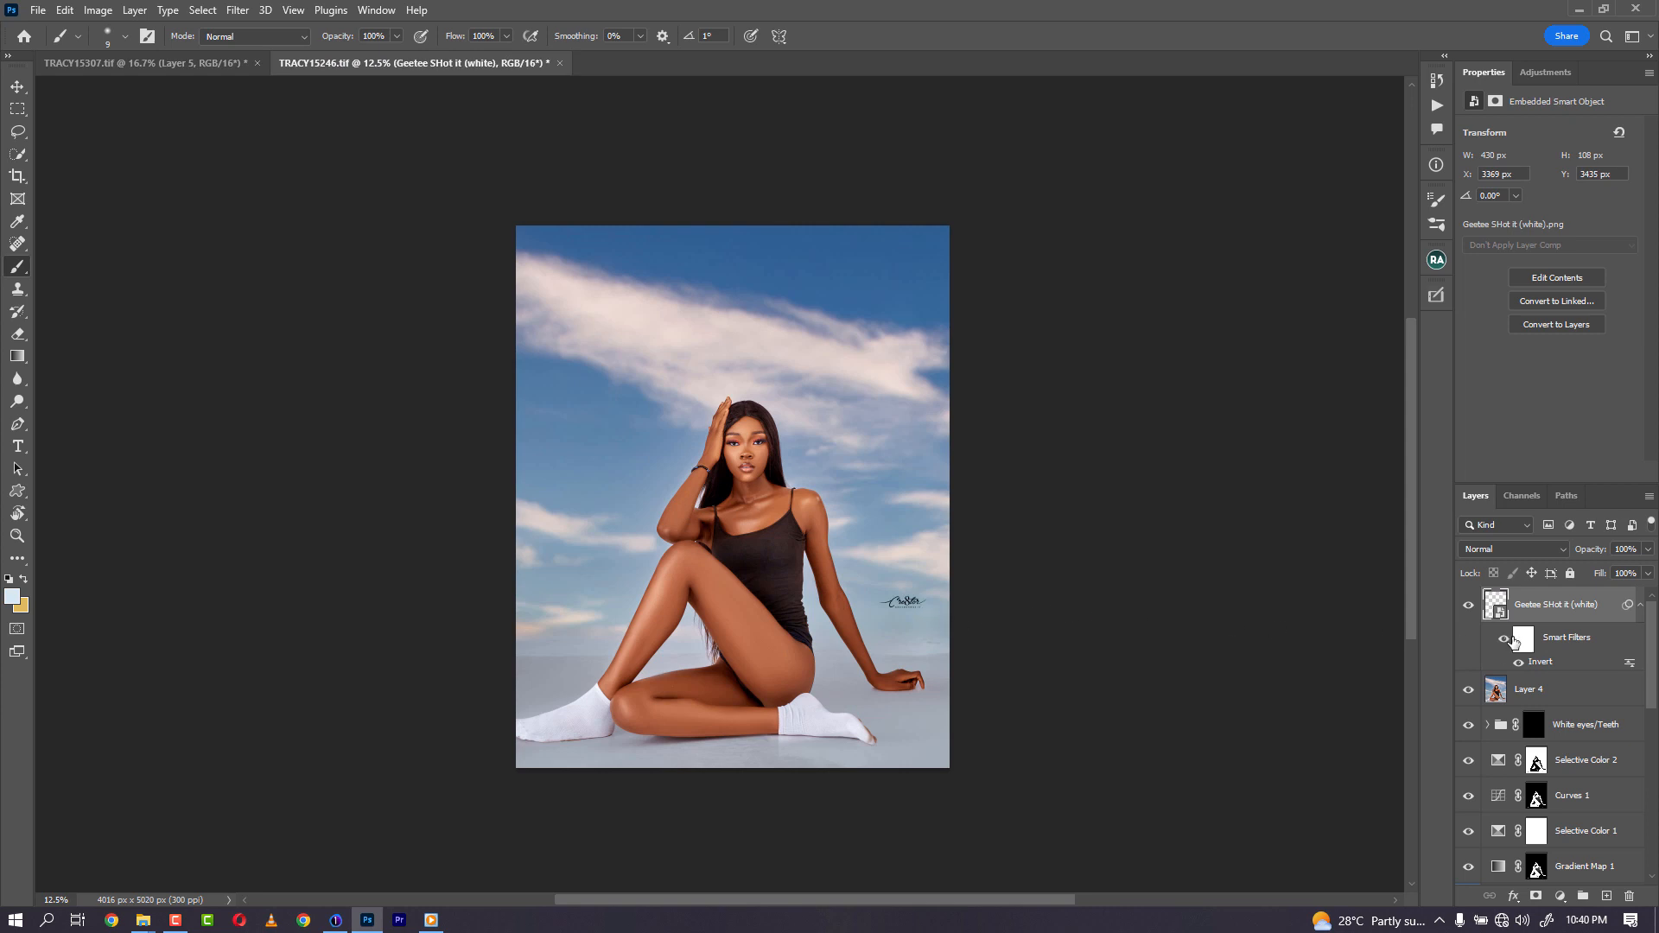
- Turn off the watermark's Invert smart filter and stamp all visible layers into a new layer
{"action": "left_click", "coordinate": [1521, 663]}
{"action": "key", "text": "ctrl+shift+alt+e"}
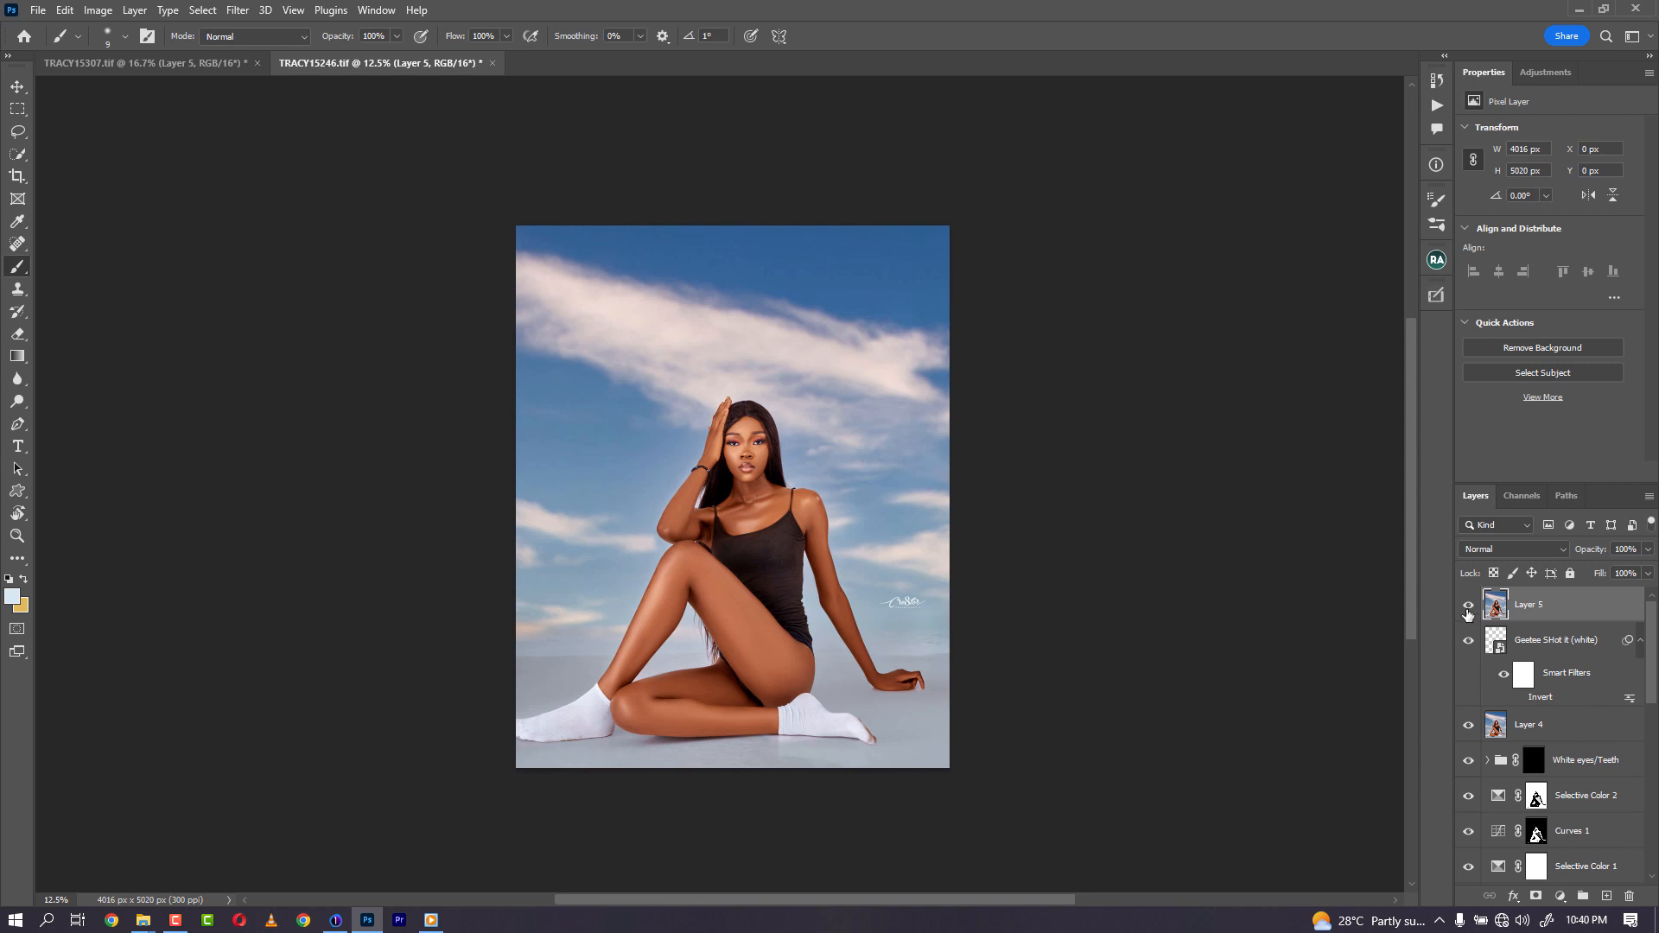